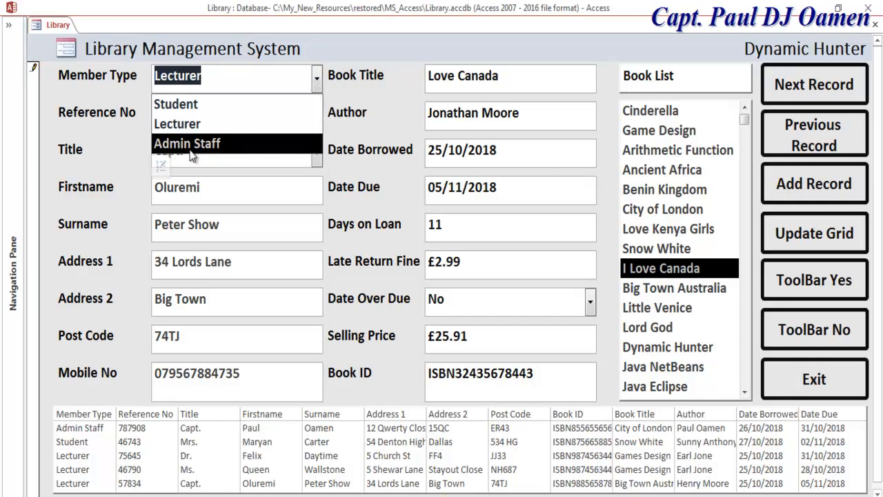
# - Keep the member type as Lecturer and change the title to Prof
pyautogui.click(358, 124)
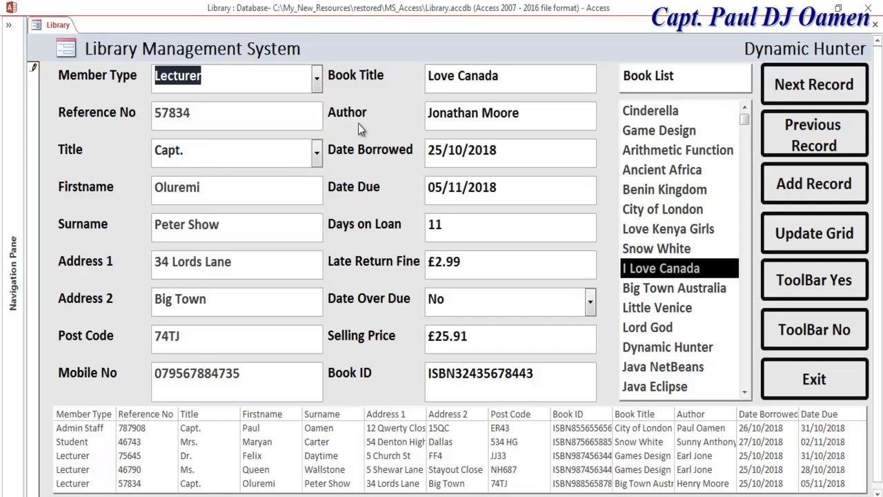
pyautogui.click(238, 126)
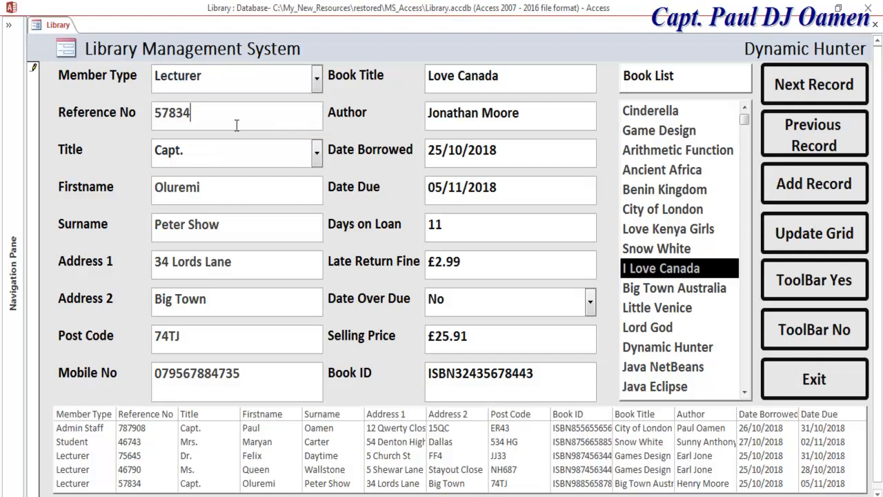
pyautogui.click(317, 154)
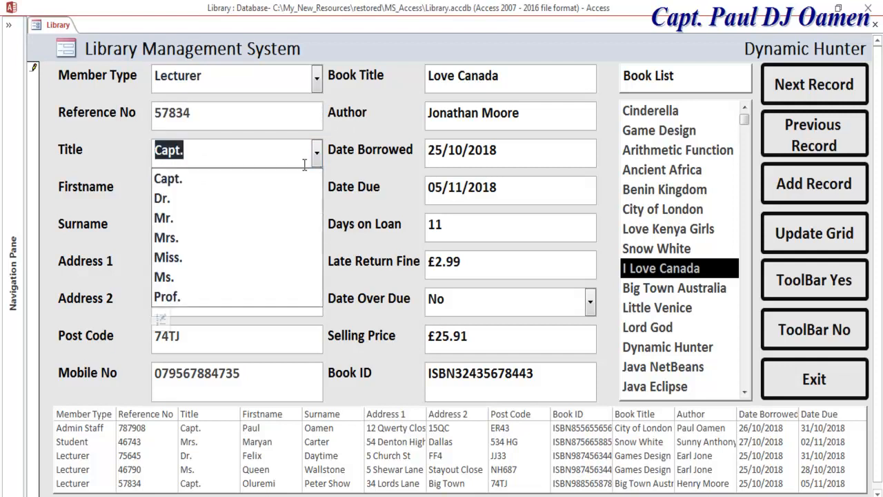
pyautogui.click(202, 298)
# - Replace the member's first name and surname with new values
pyautogui.moveTo(237, 189); pyautogui.dragTo(128, 189)
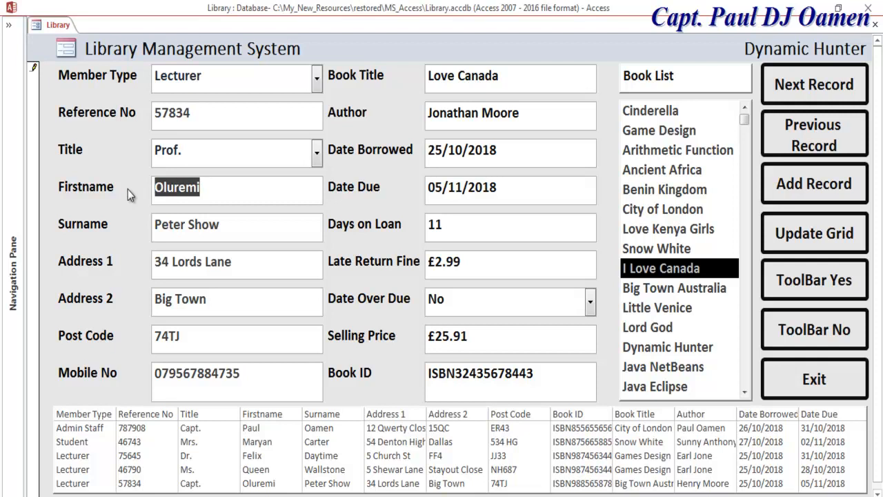
pyautogui.write('Y')
pyautogui.press('BackSpace')
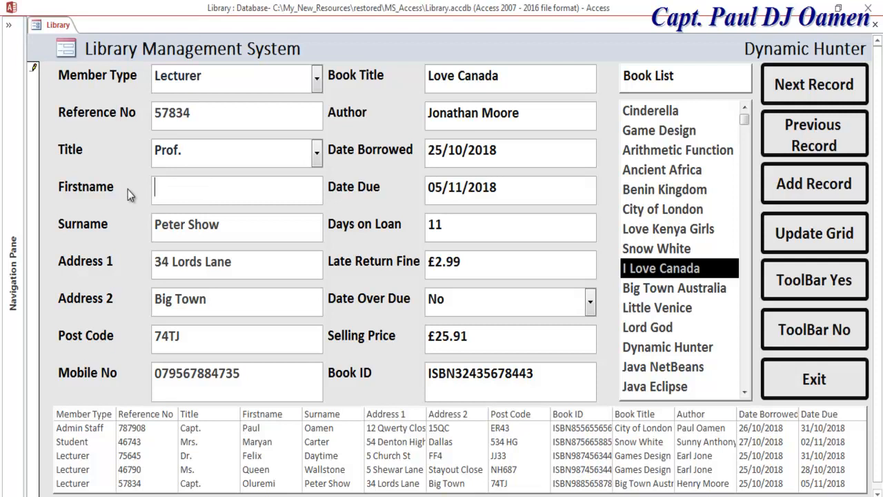
pyautogui.moveTo(231, 227); pyautogui.dragTo(139, 231)
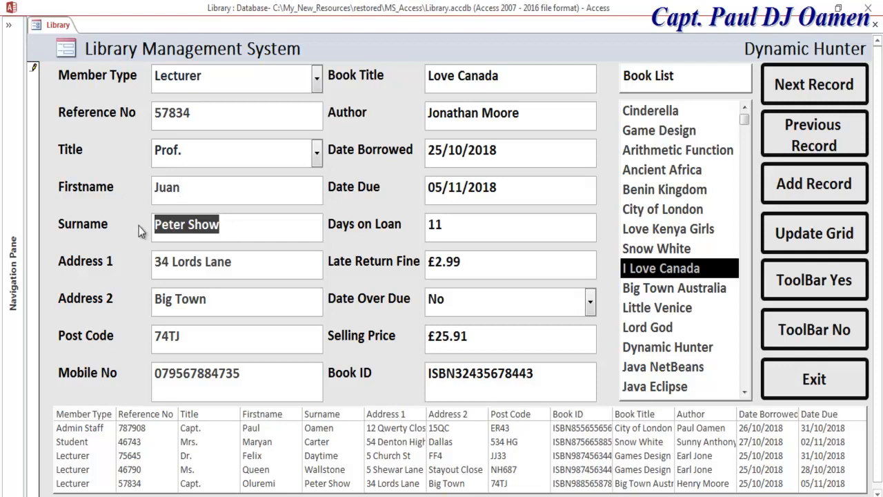
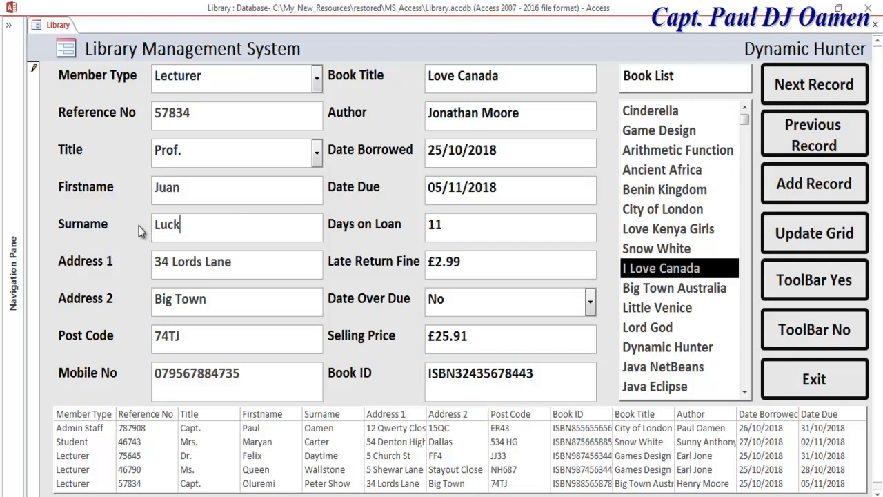
# - Enter a new first address line and refresh the records grid
pyautogui.moveTo(250, 265); pyautogui.dragTo(141, 265)
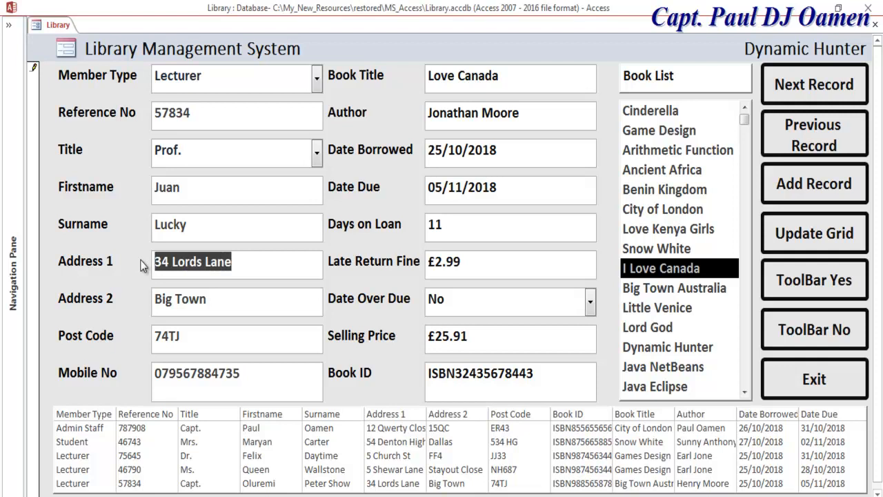
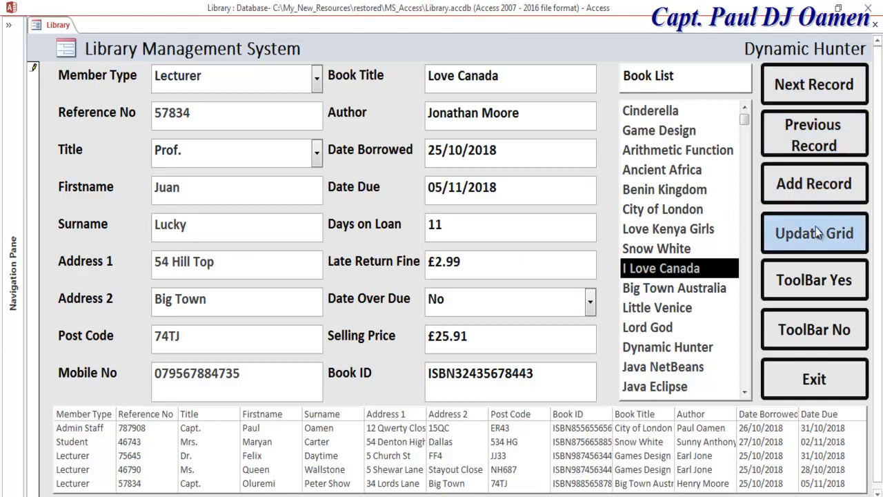
pyautogui.click(792, 236)
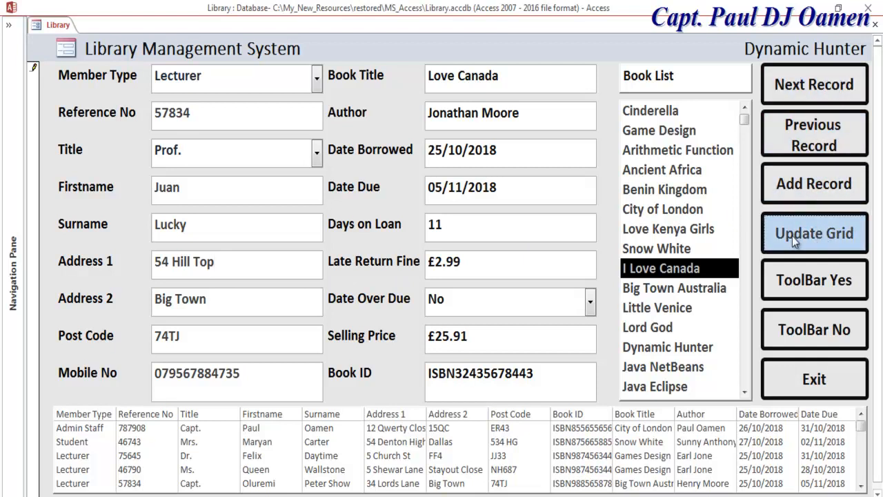
# - Pick Arithmetic Function in the Book List, loading its author, £17.89 price and Book ID
pyautogui.click(861, 486)
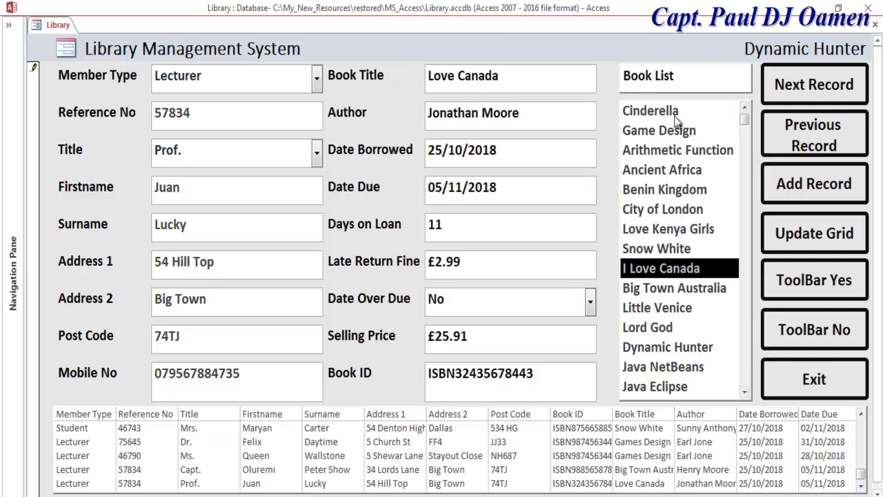
pyautogui.click(669, 112)
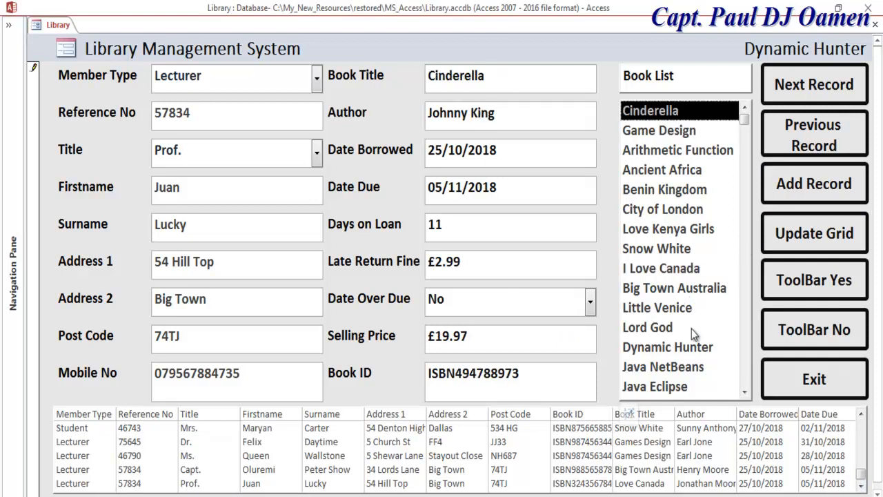
pyautogui.click(666, 329)
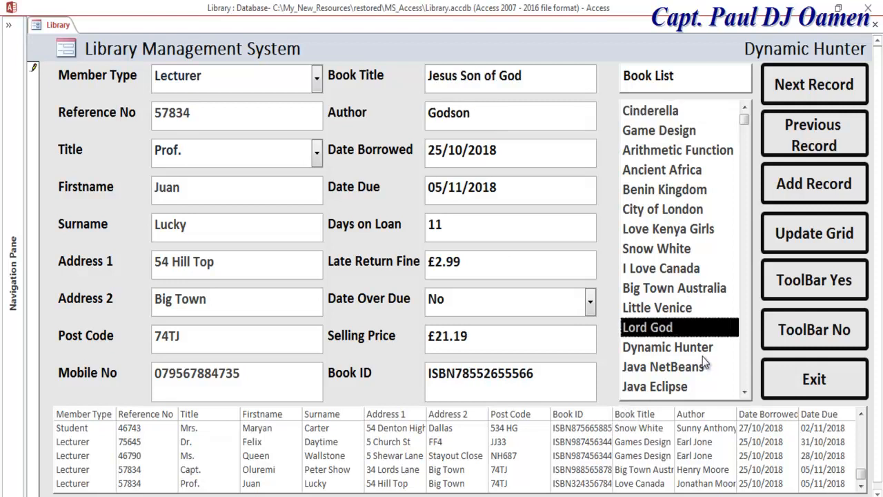
pyautogui.click(684, 351)
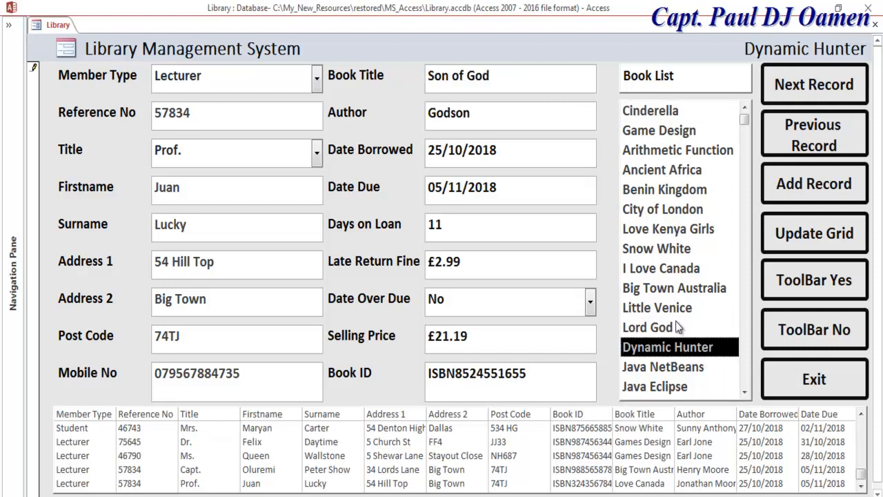
pyautogui.click(666, 152)
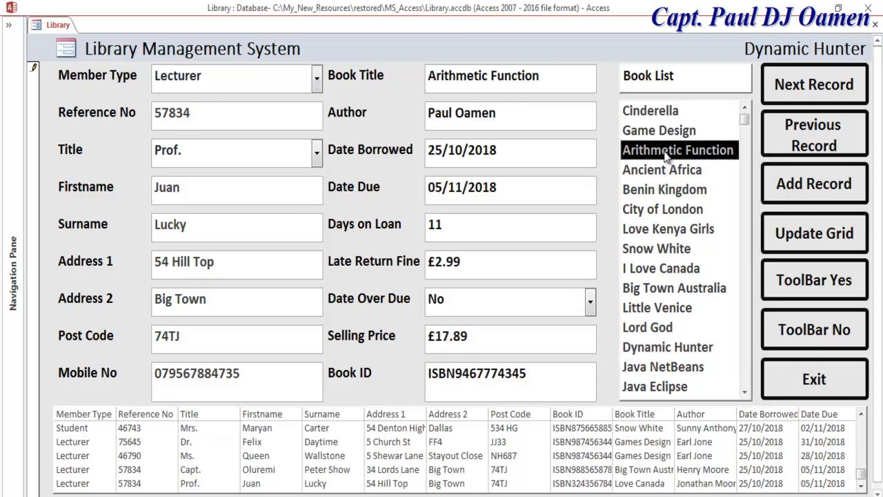
# - Show the program's toolbar and then hide it again
pyautogui.click(833, 334)
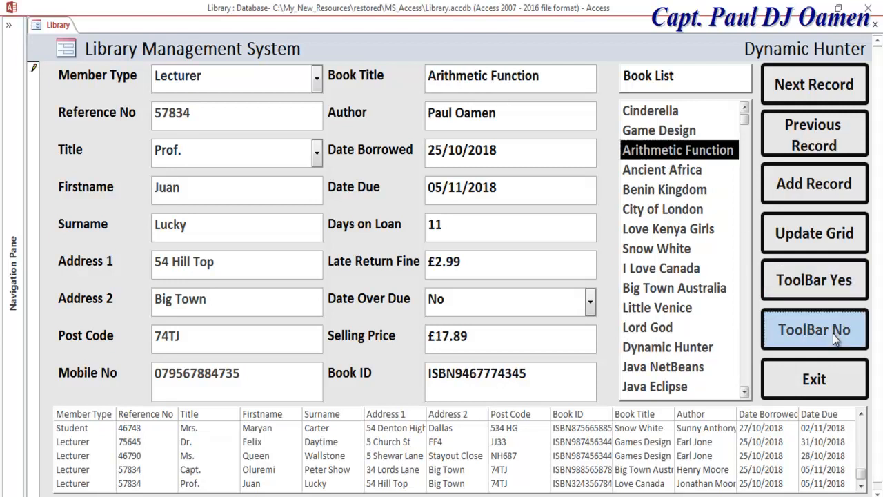
pyautogui.click(820, 278)
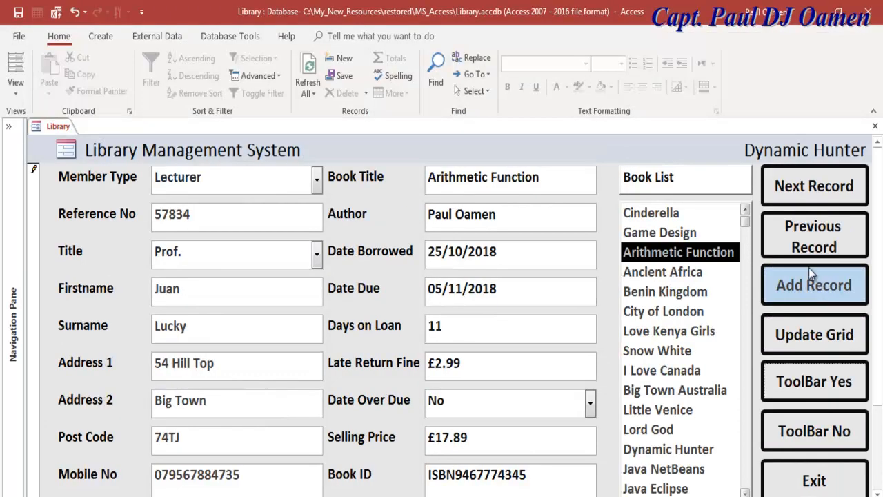
pyautogui.click(833, 431)
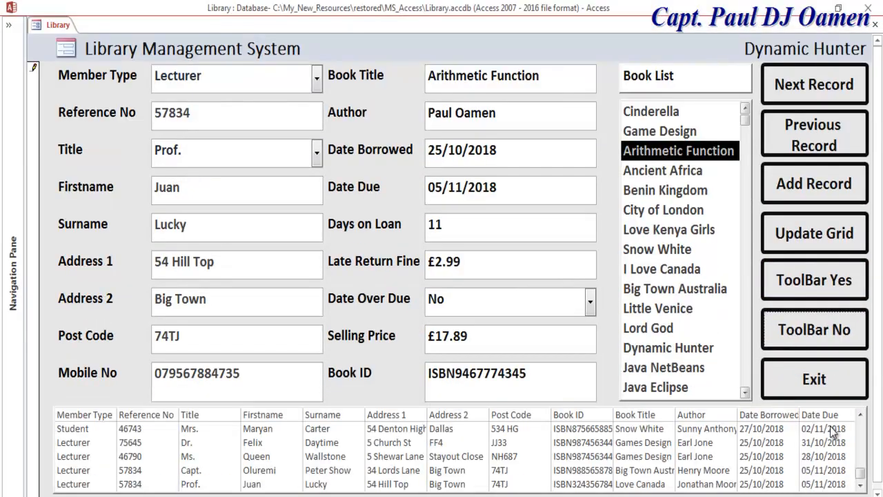
# - Start a new Admin Staff record with its reference number and the title Dr
pyautogui.click(801, 181)
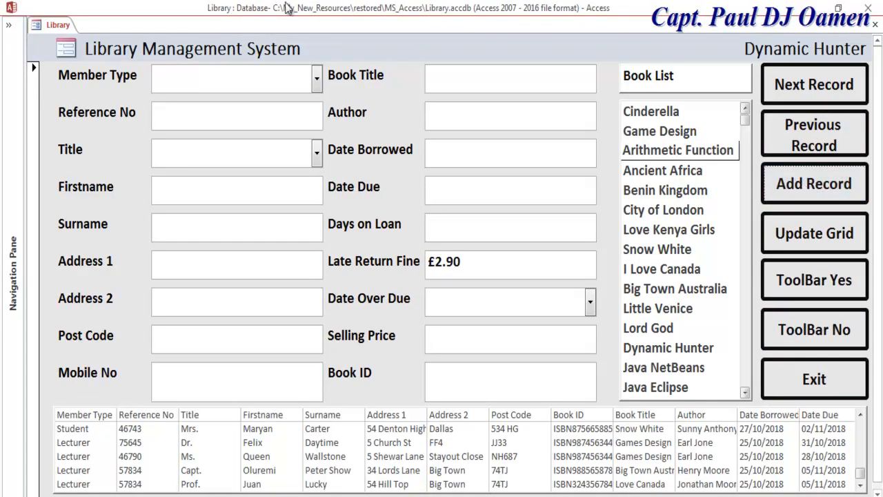
pyautogui.click(316, 79)
pyautogui.click(229, 142)
pyautogui.click(255, 112)
pyautogui.write('76589')
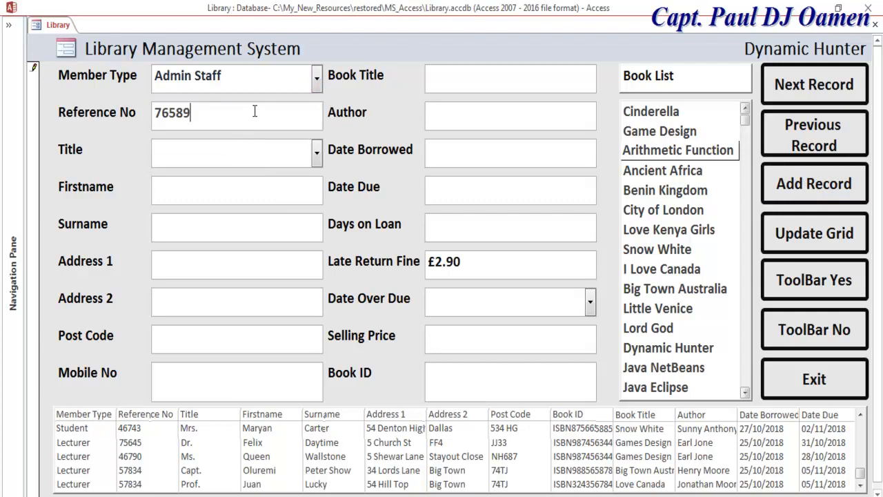
pyautogui.click(315, 153)
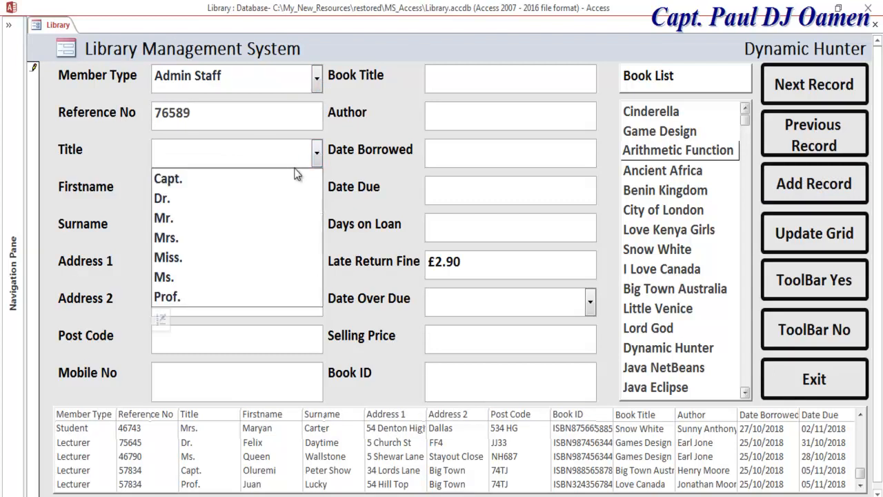
pyautogui.click(198, 198)
# - Enter the new member's first name, surname and first address line
pyautogui.click(202, 193)
pyautogui.click(205, 230)
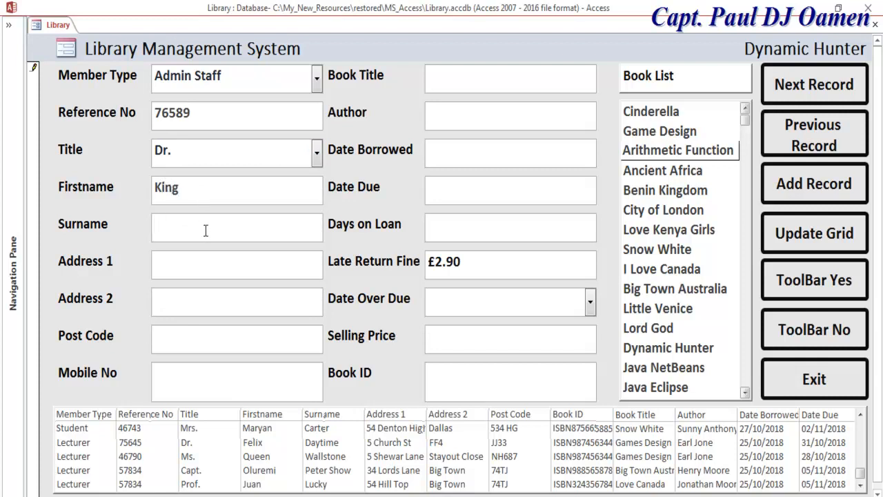
pyautogui.click(196, 263)
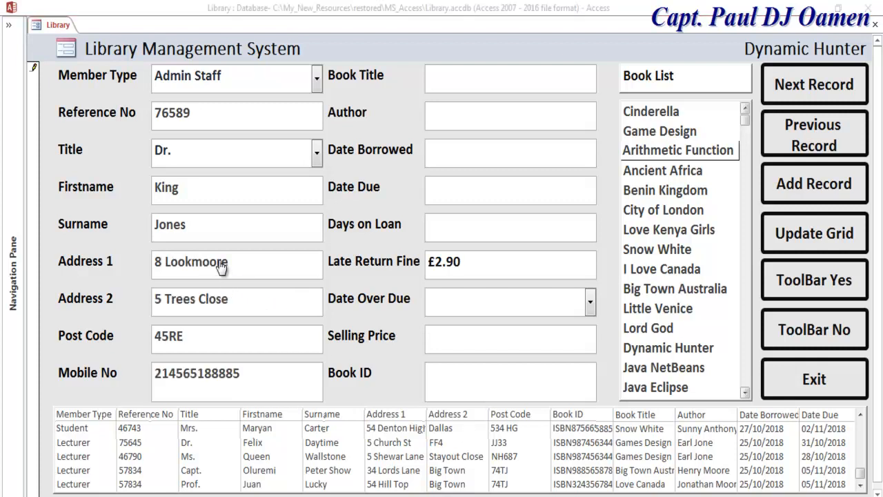
pyautogui.click(220, 267)
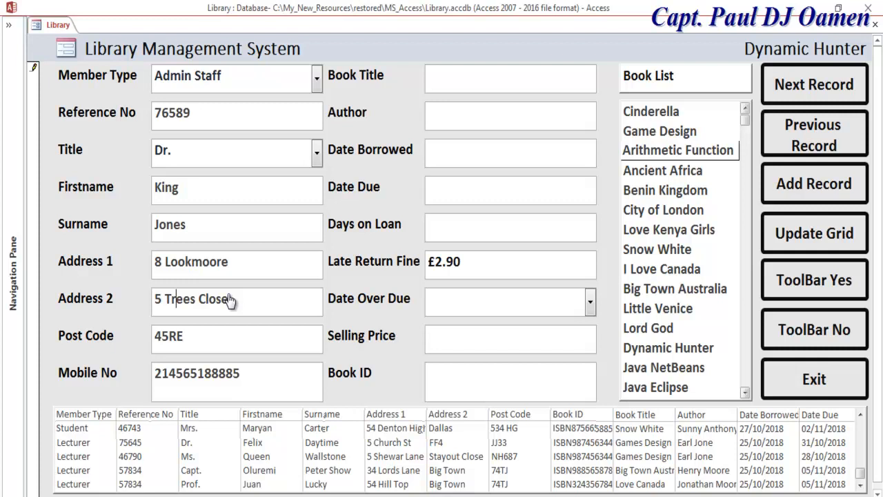
# - Make Big Town Australia the borrowed book, borrowed on 25 October 2018
pyautogui.click(666, 289)
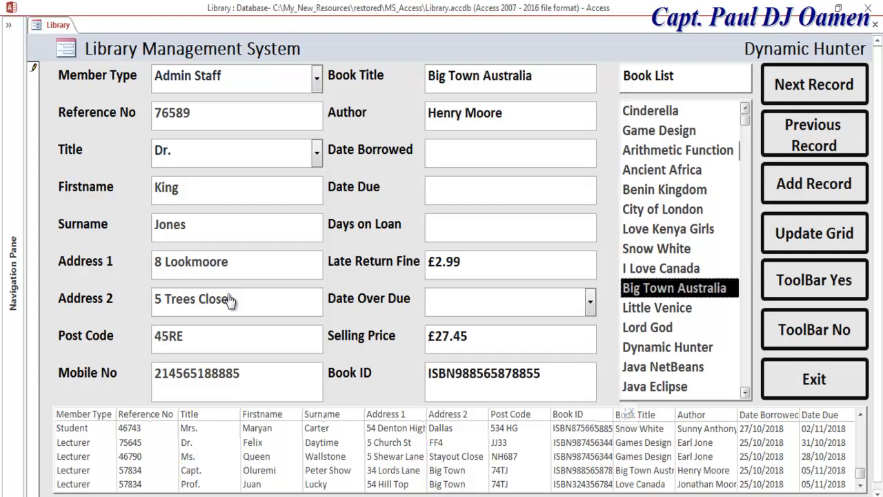
pyautogui.click(510, 152)
pyautogui.click(604, 144)
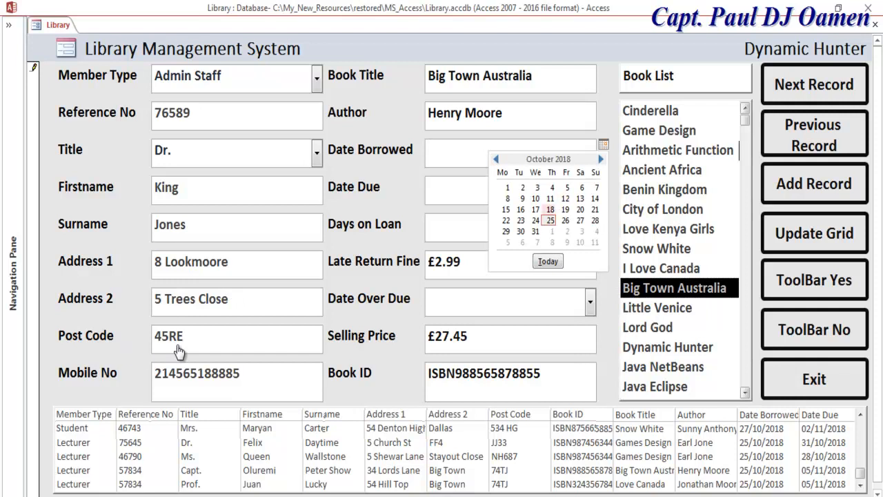
pyautogui.click(550, 221)
# - Set the Date Due to 7 November 2018 from the calendar
pyautogui.click(511, 190)
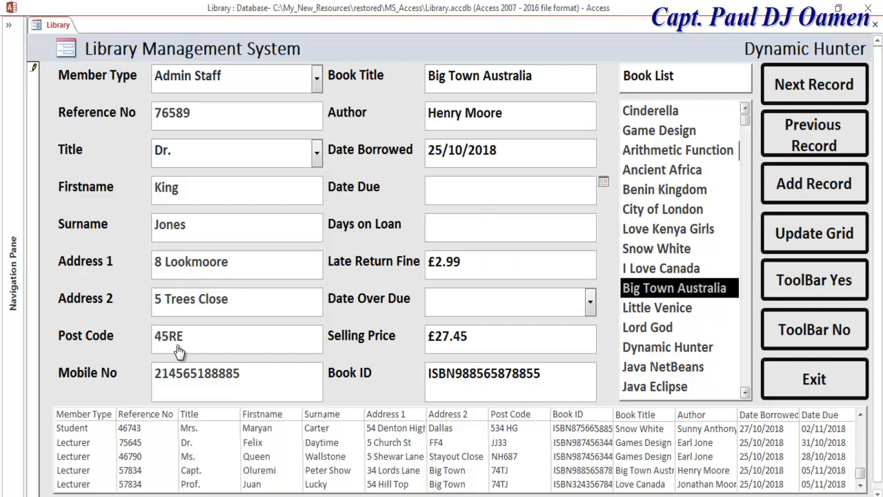
pyautogui.click(603, 181)
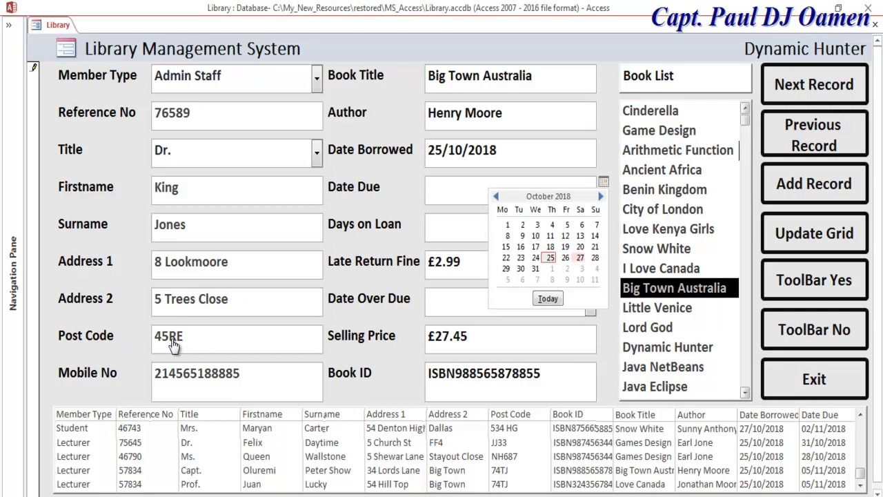
pyautogui.click(600, 196)
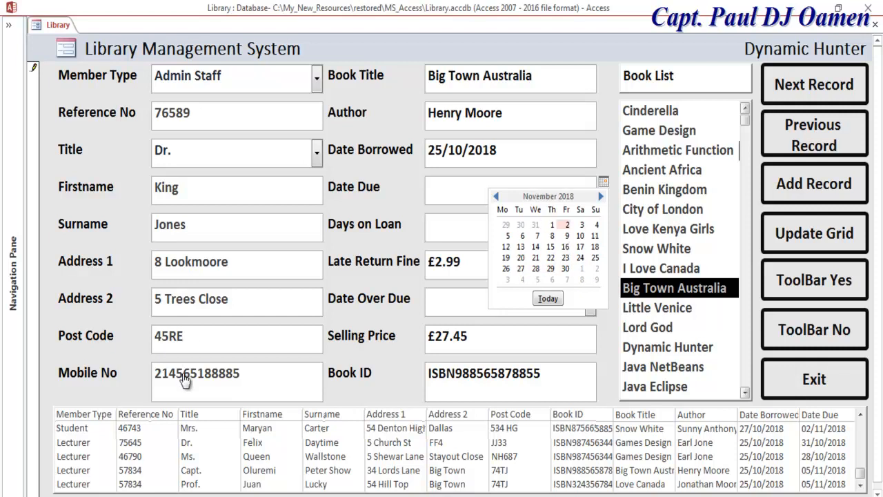
pyautogui.click(566, 224)
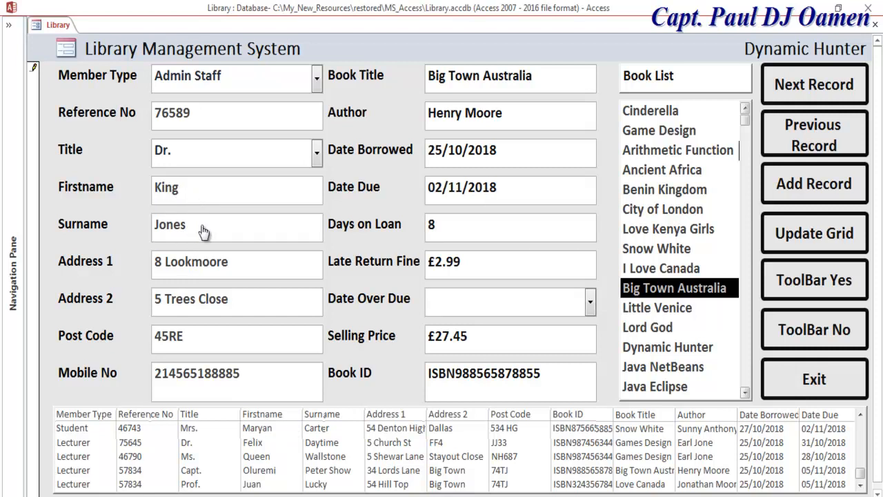
pyautogui.click(552, 183)
pyautogui.click(603, 181)
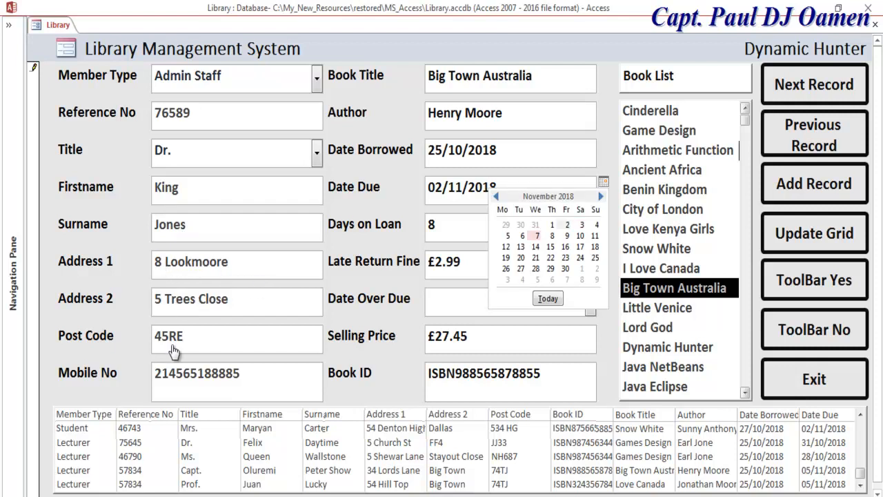
pyautogui.click(537, 236)
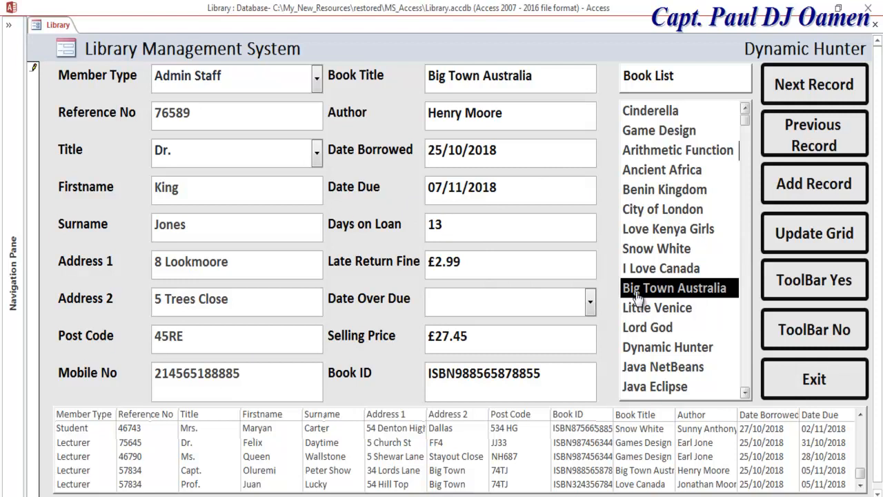
# - Set Date Over Due to No and refresh the records grid
pyautogui.press('Tab')
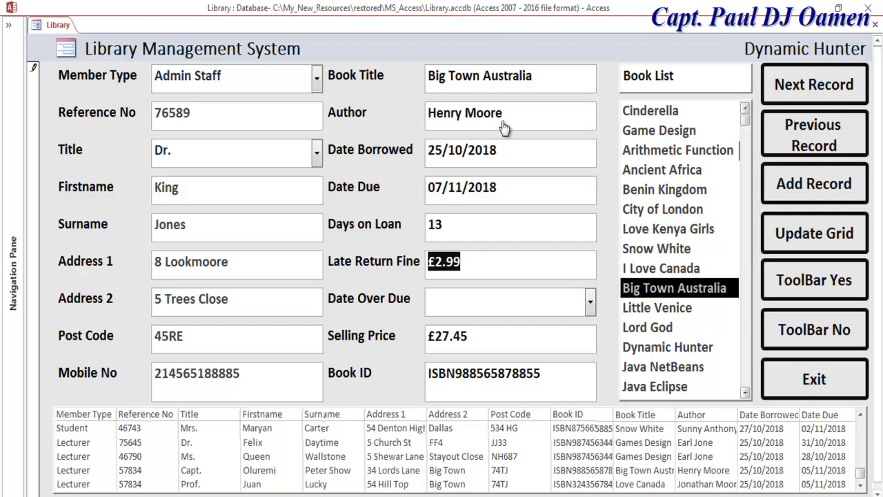
pyautogui.press('Tab')
pyautogui.hotkey('alt', 'Down')
pyautogui.press('Down')
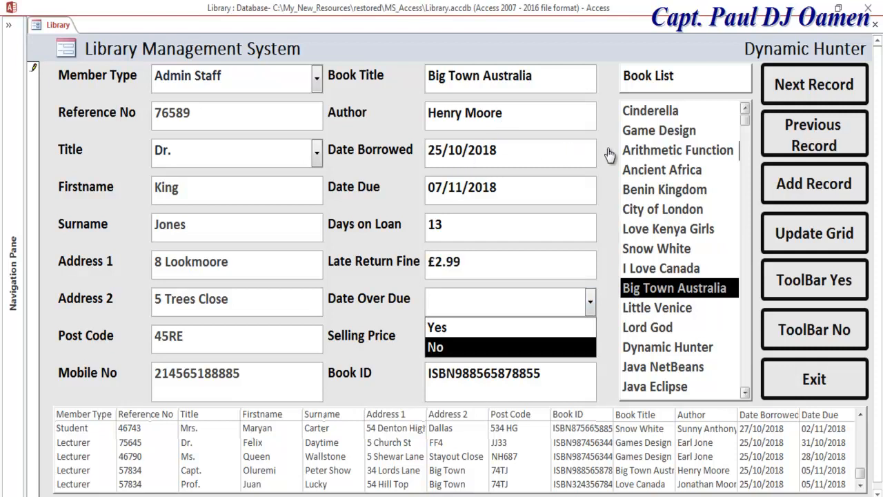
pyautogui.press('Return')
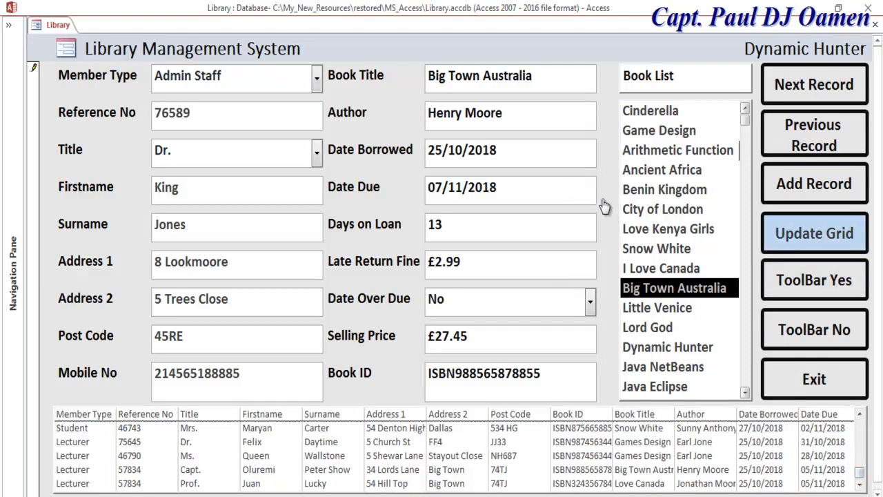
pyautogui.click(814, 233)
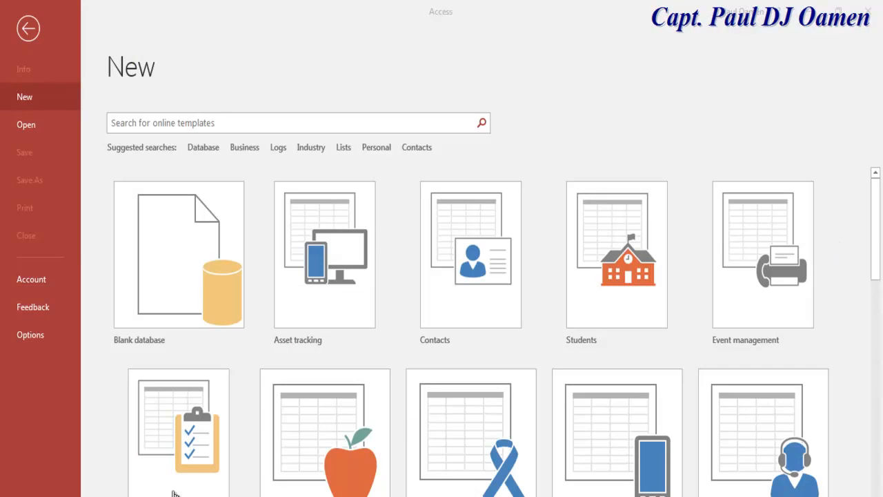
# - Create the blank database with the file name Library_System
pyautogui.click(178, 262)
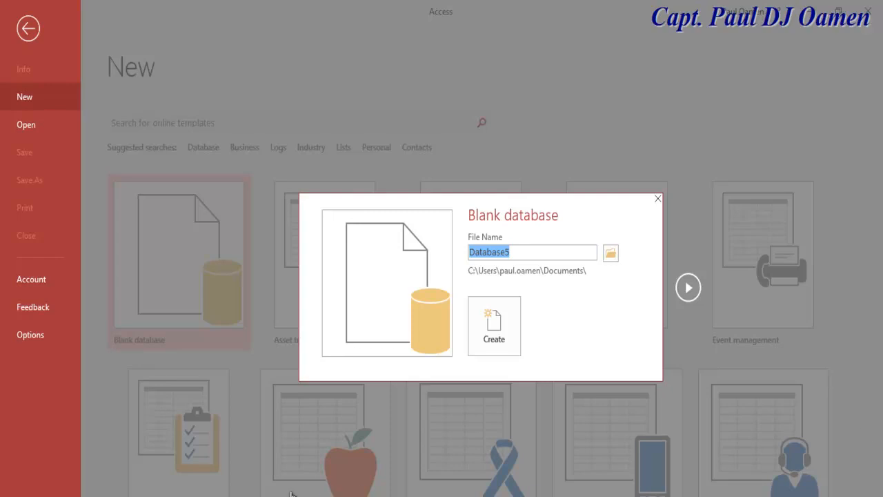
pyautogui.write('Lib')
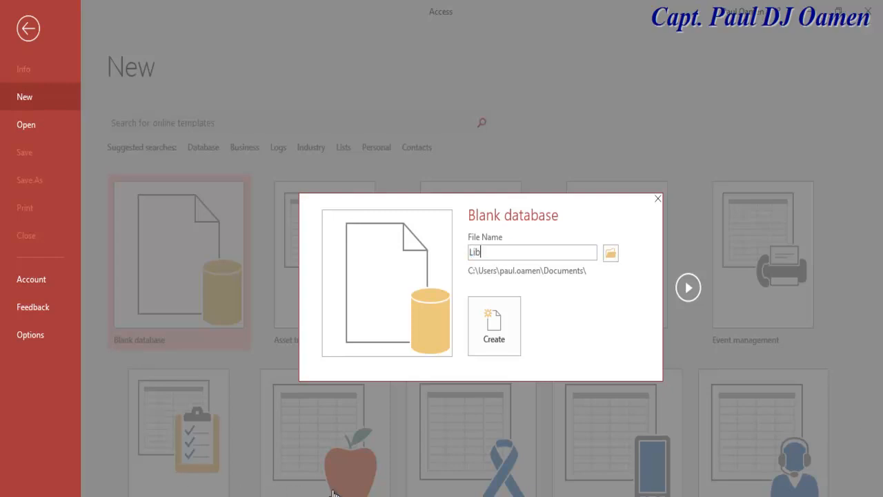
pyautogui.write('raya')
pyautogui.press('BackSpace')
pyautogui.write('ry_System')
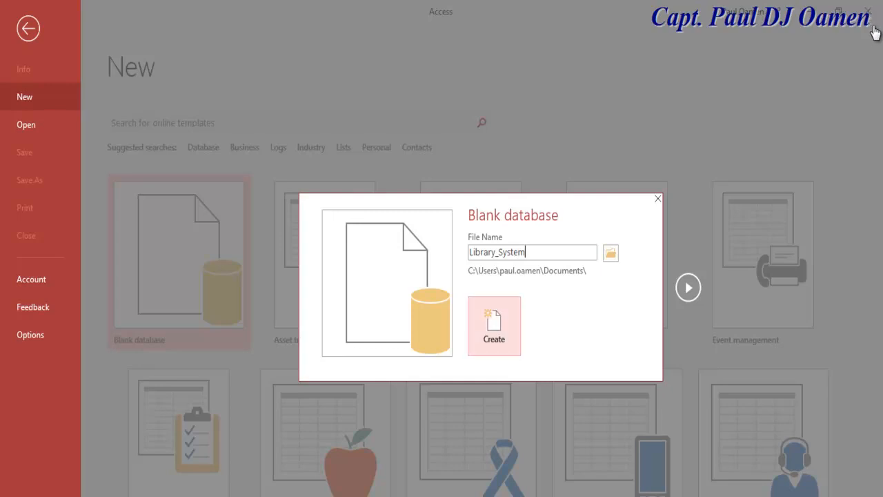
pyautogui.click(494, 321)
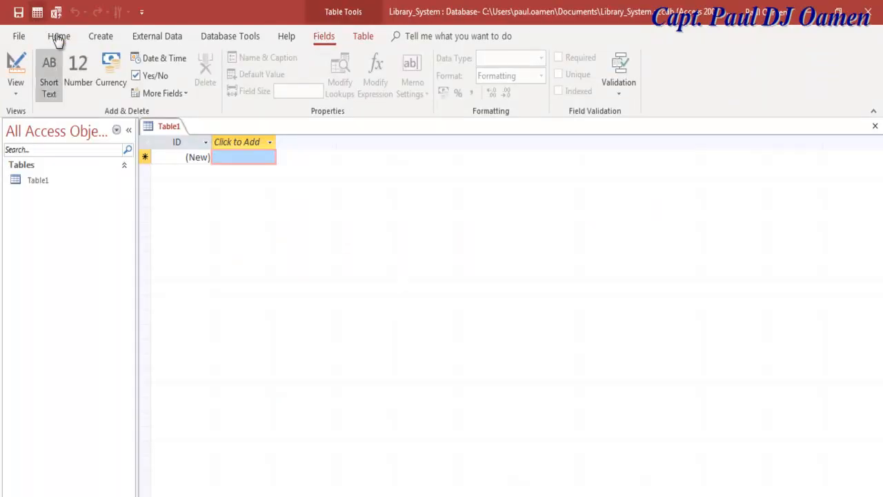
# - Save the table as Library and open it in Design View
pyautogui.hotkey('ctrl', 's')
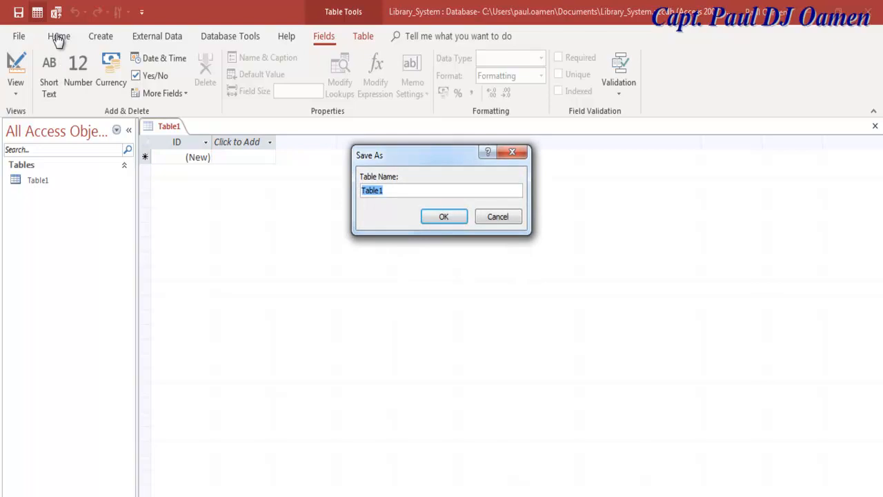
pyautogui.write('Library')
pyautogui.press('Return')
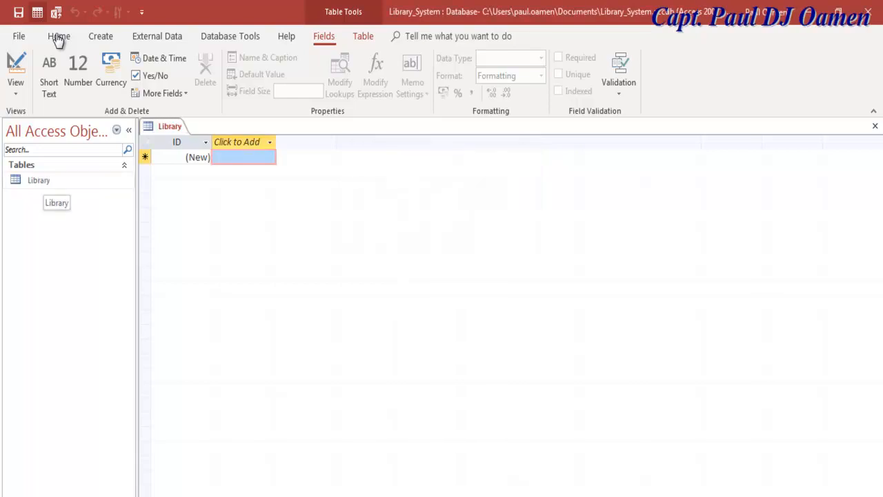
pyautogui.rightClick(46, 181)
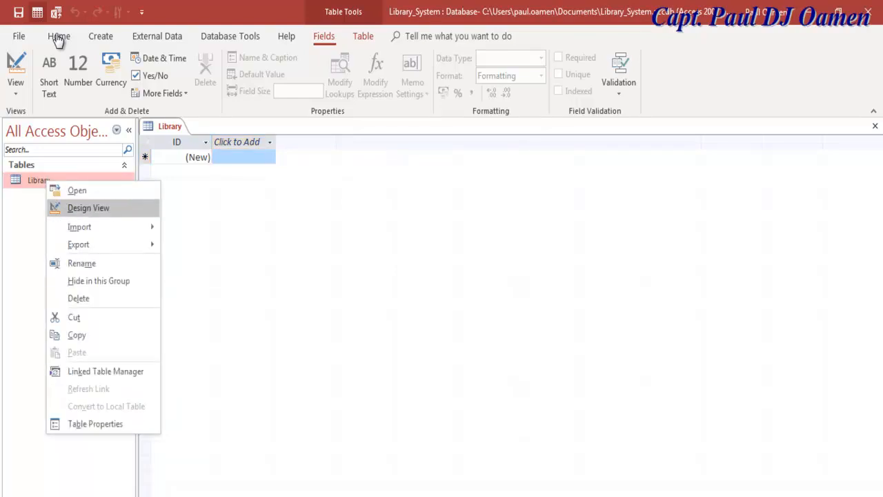
pyautogui.click(89, 207)
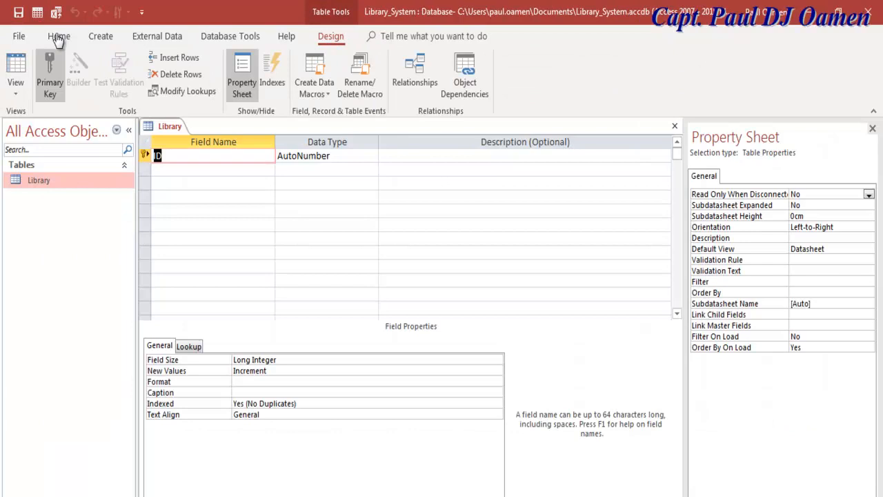
# - Remove the ID primary key and add a Short Text Member Type field
pyautogui.click(50, 76)
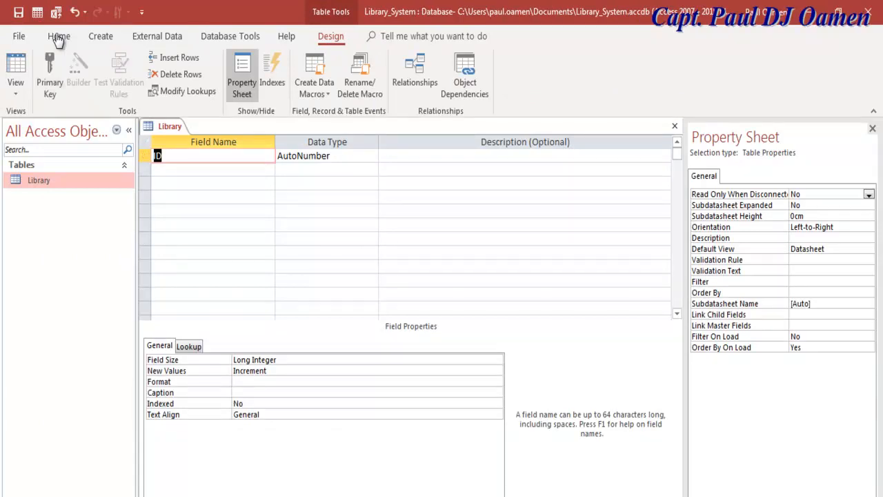
pyautogui.write('Men')
pyautogui.press('BackSpace')
pyautogui.write('mber')
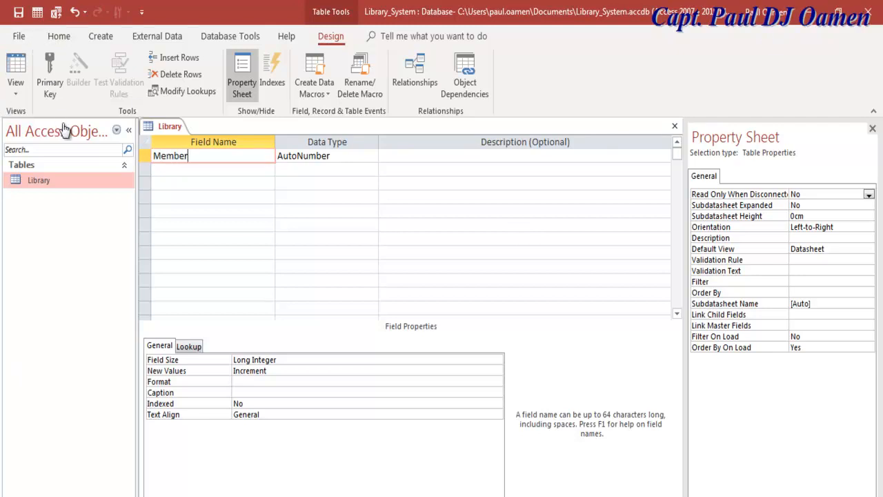
pyautogui.write(' Type')
pyautogui.press('Tab')
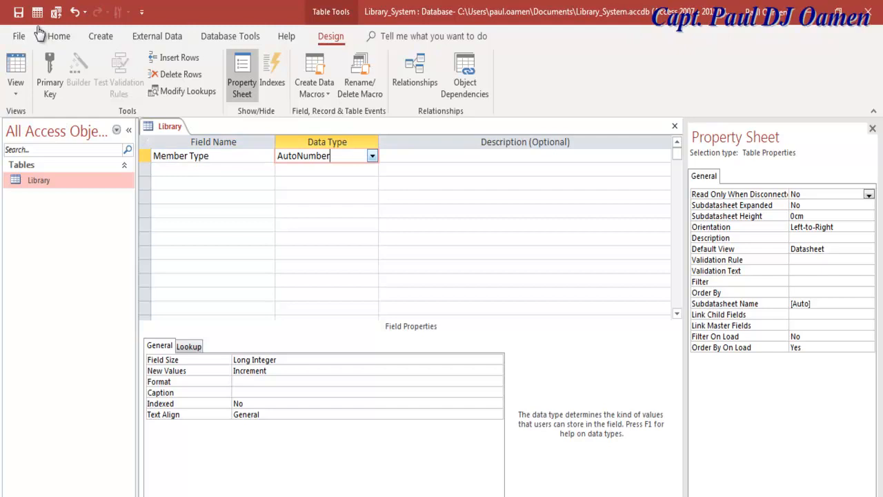
pyautogui.click(372, 156)
pyautogui.click(305, 170)
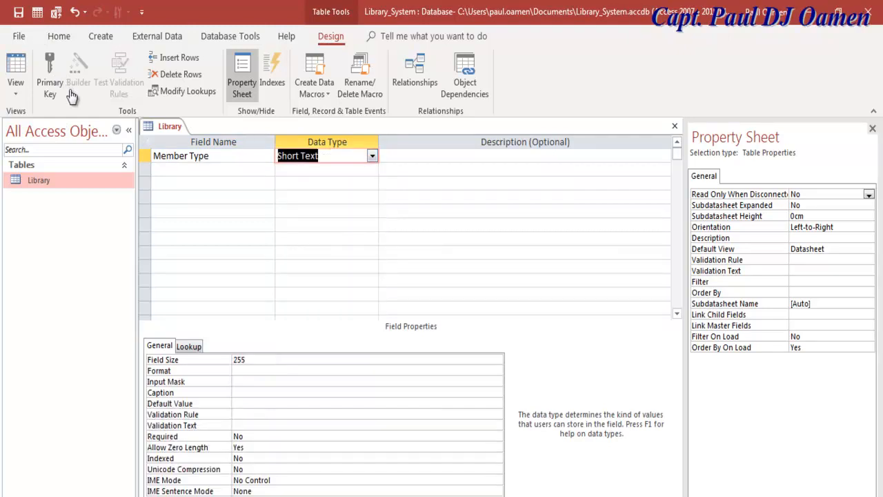
pyautogui.press('Tab')
pyautogui.press('Tab')
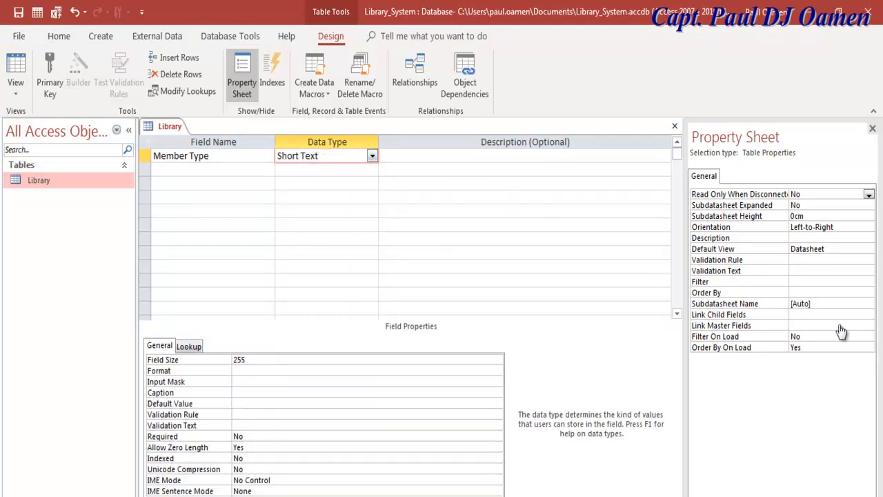
# - Add the Reference No, Title, Firstname and Surname fields
pyautogui.write('Ref')
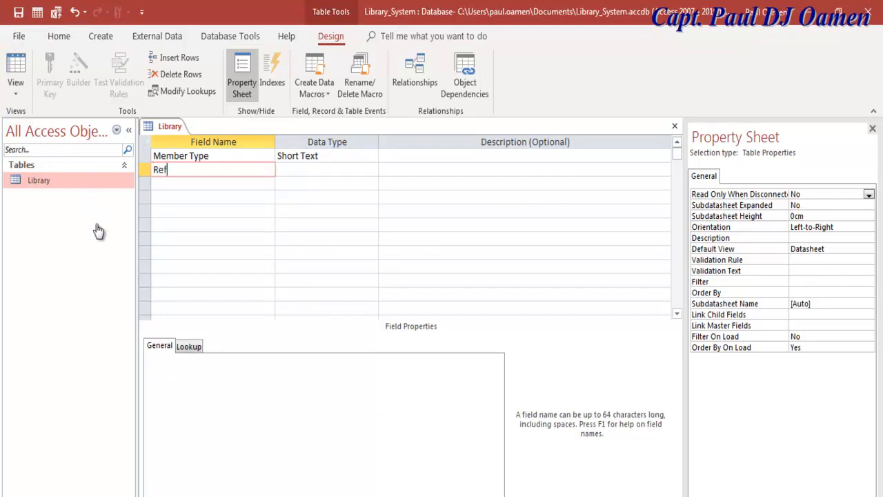
pyautogui.write('erence No')
pyautogui.press('Down')
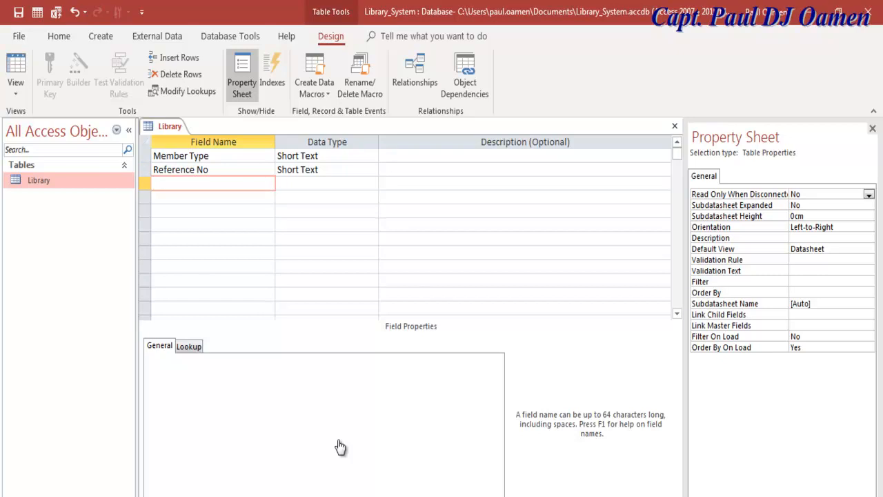
pyautogui.write('Title')
pyautogui.press('Down')
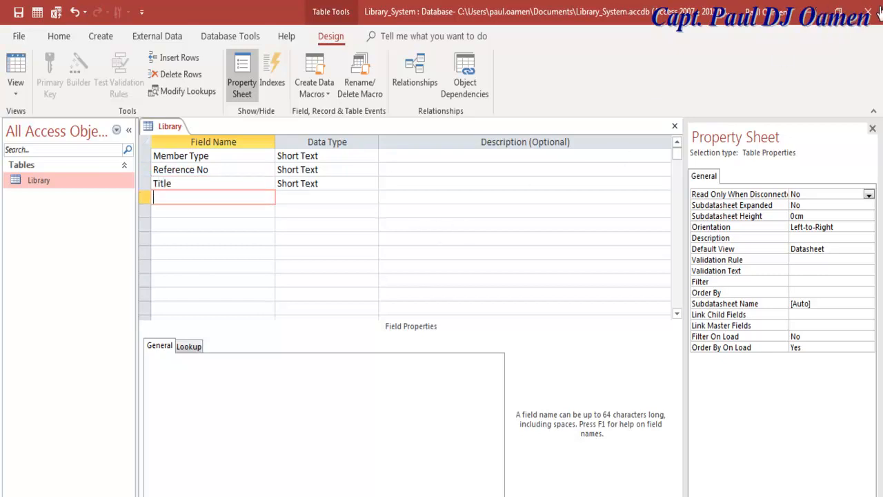
pyautogui.write('Firstname')
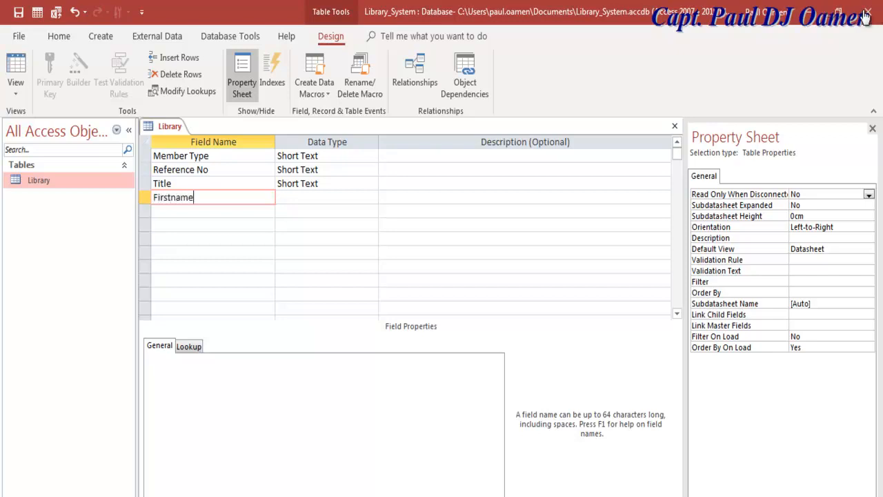
pyautogui.press('Down')
pyautogui.write('Surname')
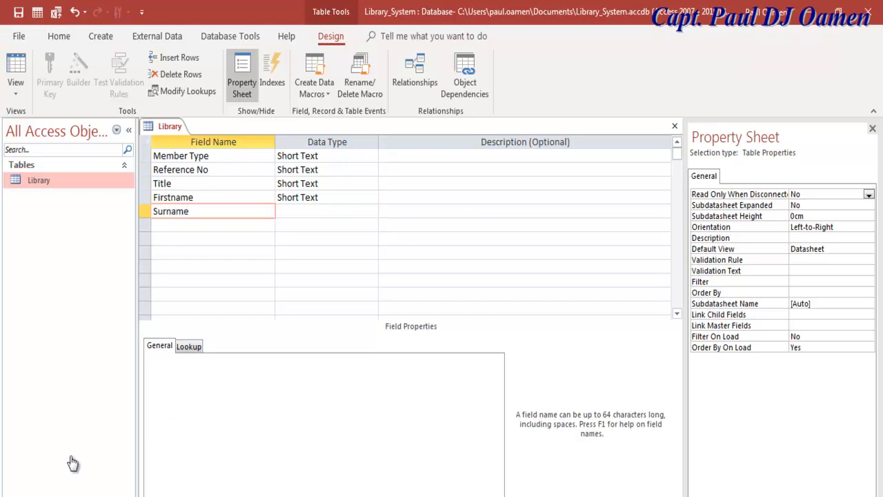
pyautogui.press('Down')
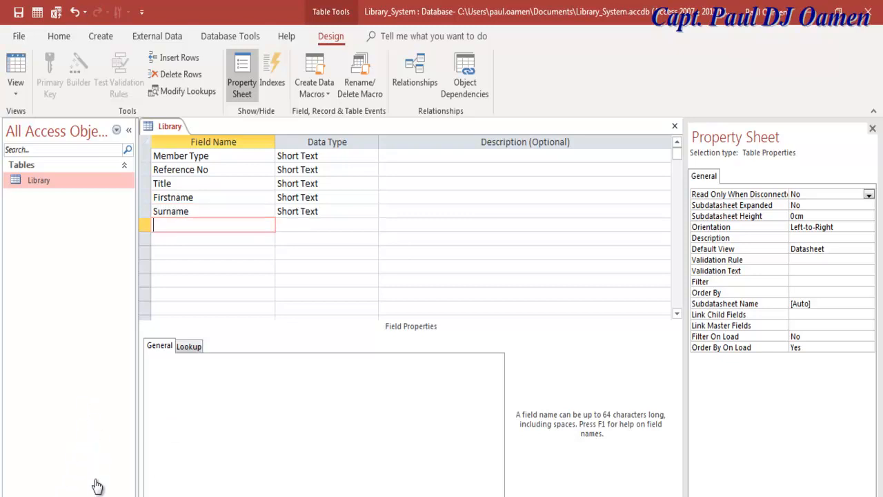
# - Add the Address 1 and Address 2 fields
pyautogui.write('Address 1')
pyautogui.hotkey('shift', 'Home')
pyautogui.hotkey('ctrl', 'c')
pyautogui.press('Down')
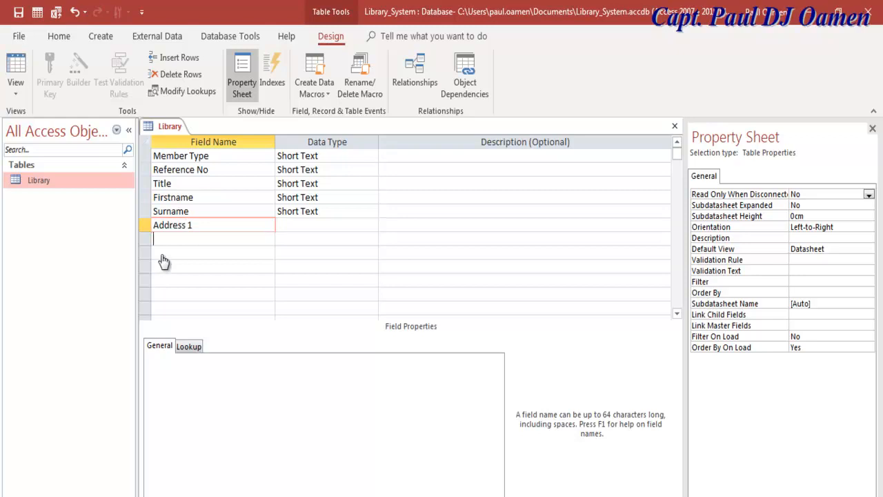
pyautogui.hotkey('ctrl', 'v')
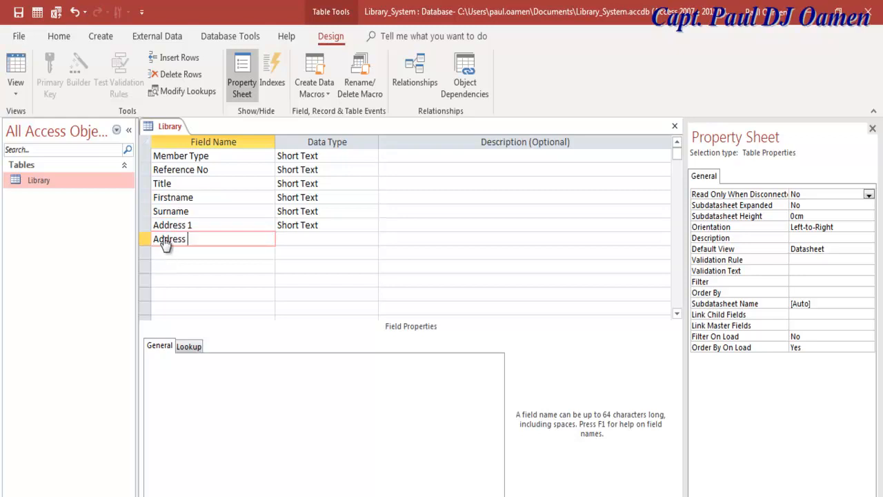
pyautogui.write('2')
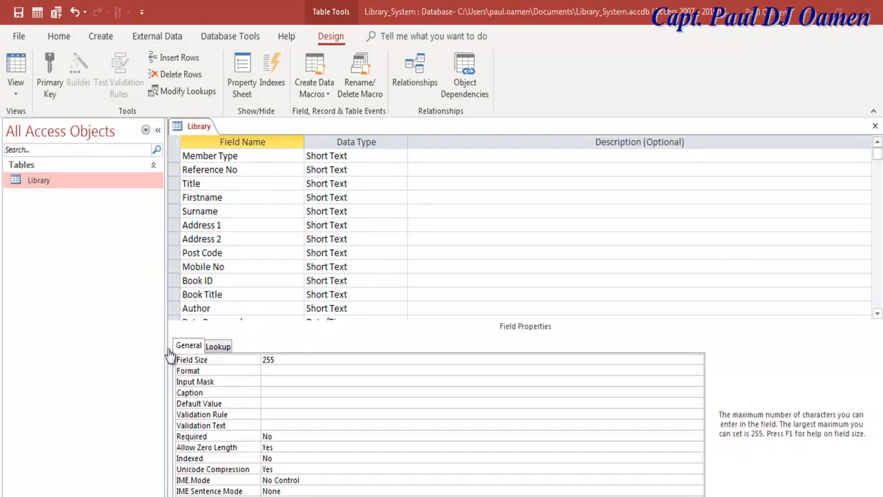
pyautogui.scroll(-1, 171, 376)
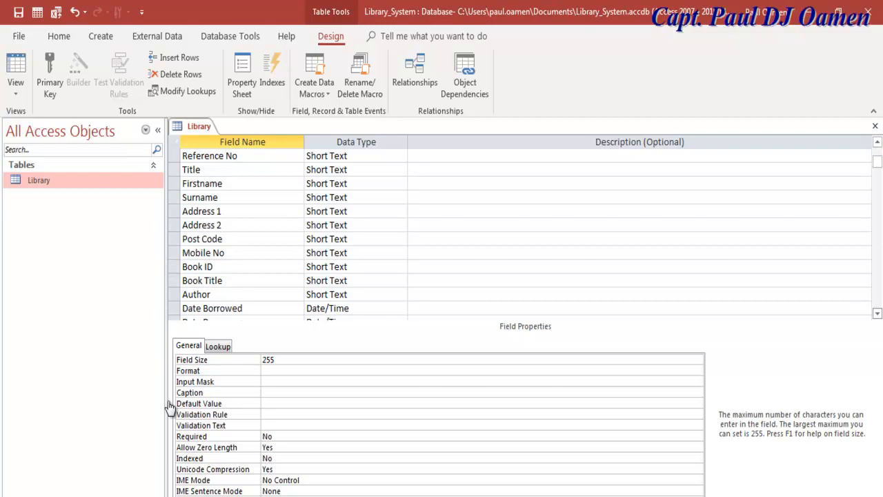
pyautogui.scroll(-1, 163, 254)
pyautogui.scroll(-1, 63, 180)
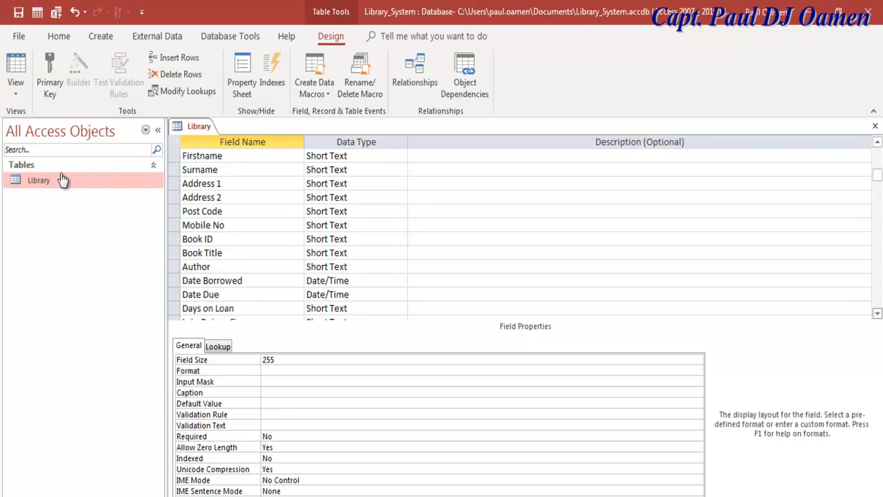
pyautogui.scroll(-2, 450, 300)
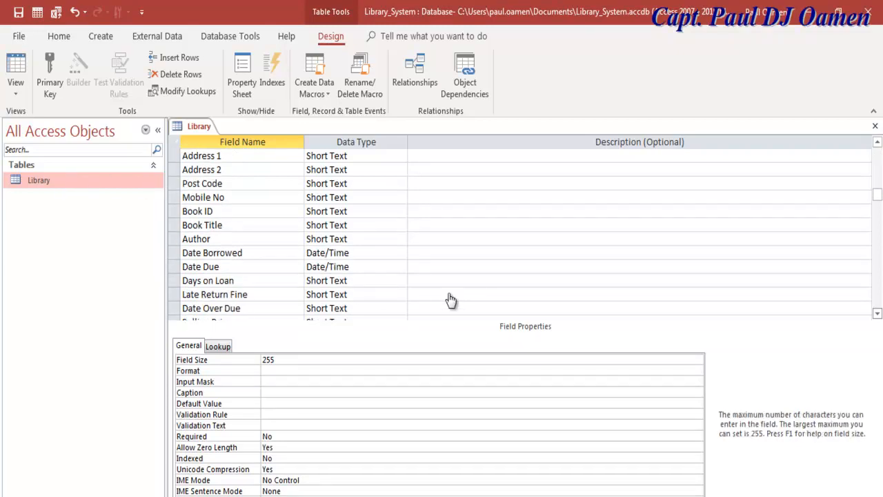
pyautogui.scroll(-1, 448, 300)
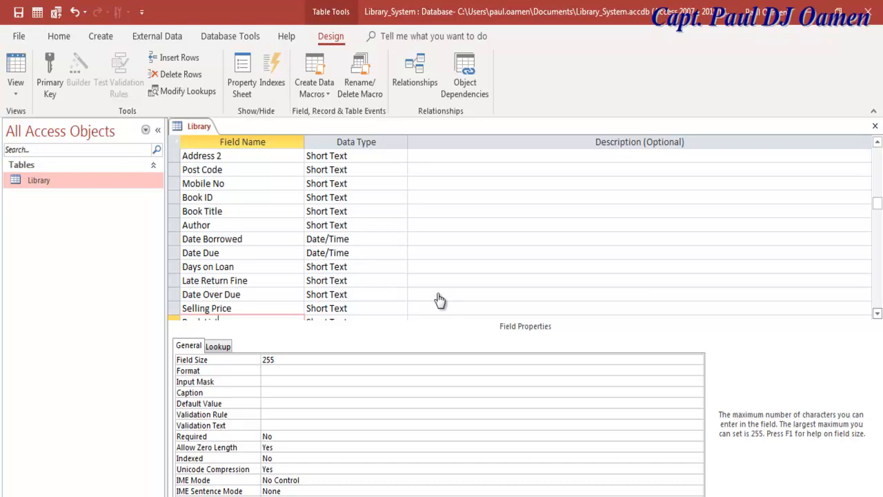
pyautogui.scroll(-1, 440, 300)
pyautogui.scroll(-1, 441, 300)
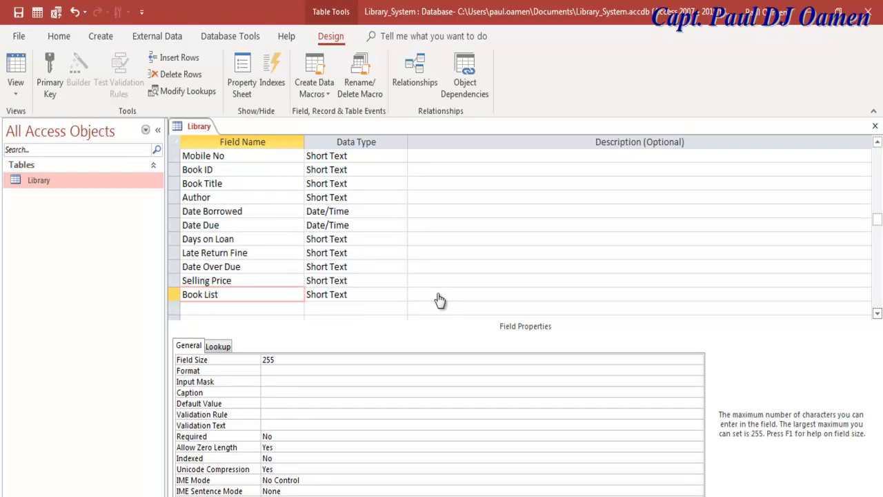
pyautogui.click(215, 170)
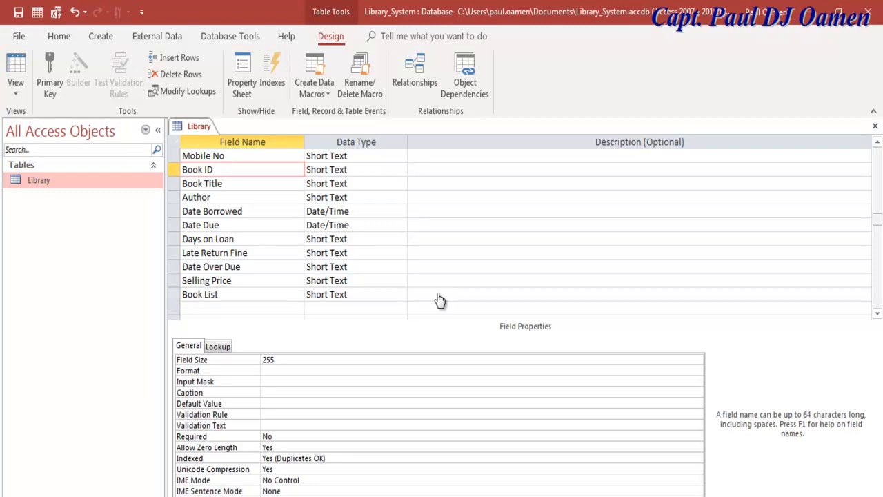
pyautogui.scroll(1, 440, 300)
pyautogui.scroll(3, 440, 300)
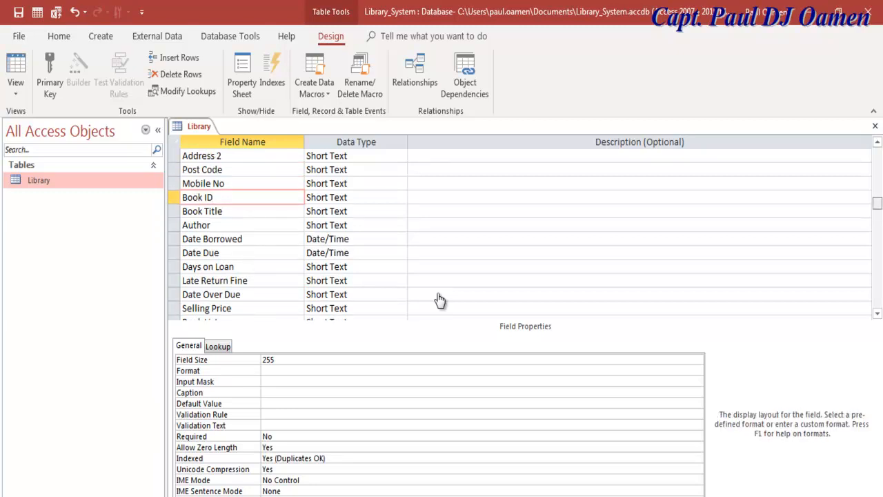
pyautogui.scroll(2, 441, 300)
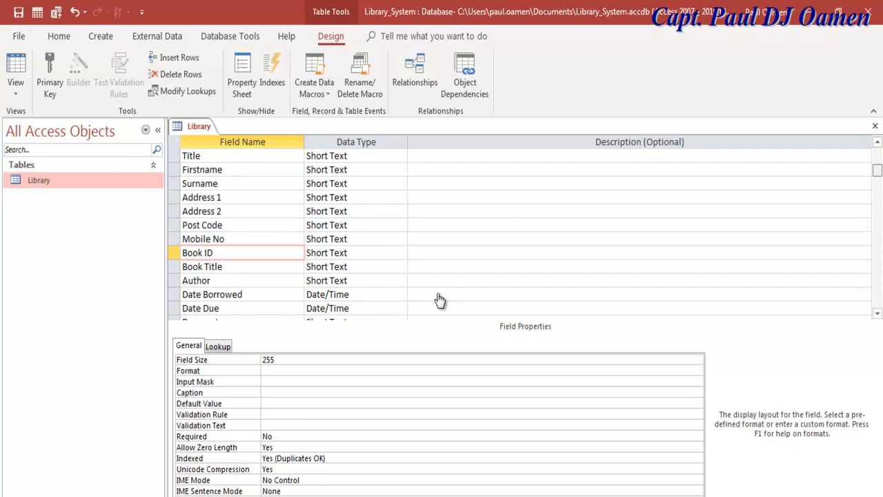
pyautogui.scroll(2, 440, 300)
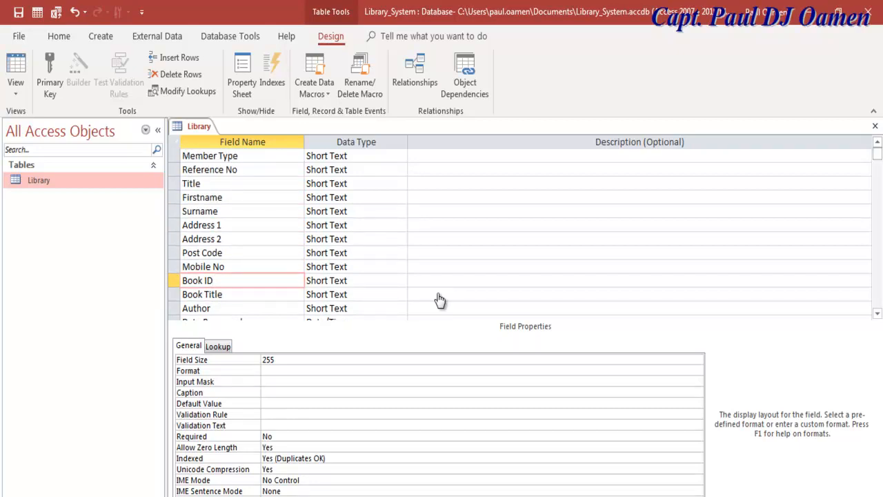
pyautogui.click(204, 155)
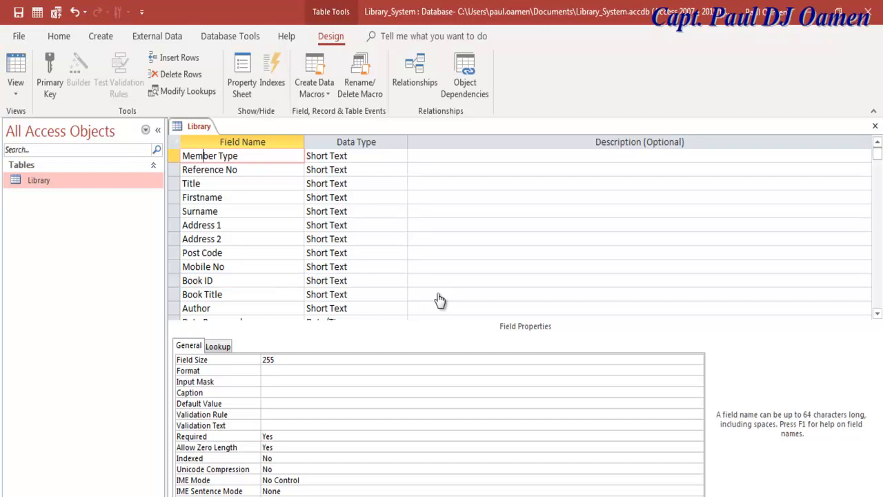
# - Set Member Type's lookup to a Combo Box with a Value List row source
pyautogui.click(218, 346)
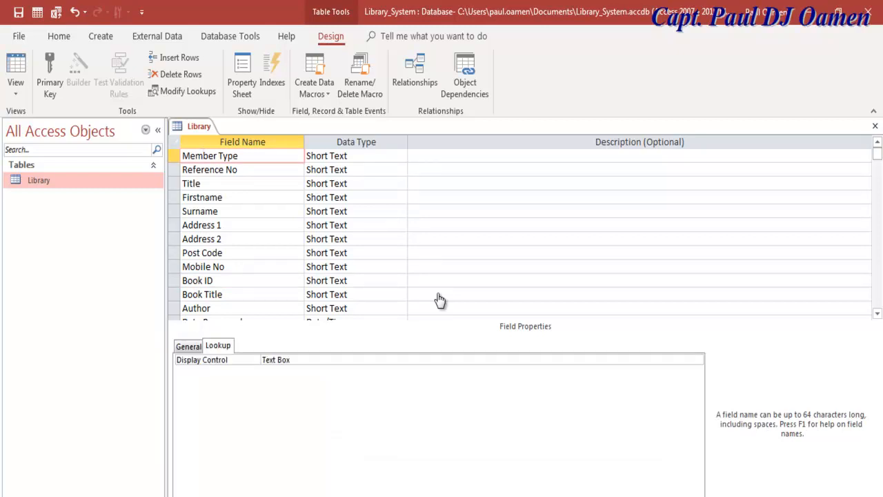
pyautogui.press('F6')
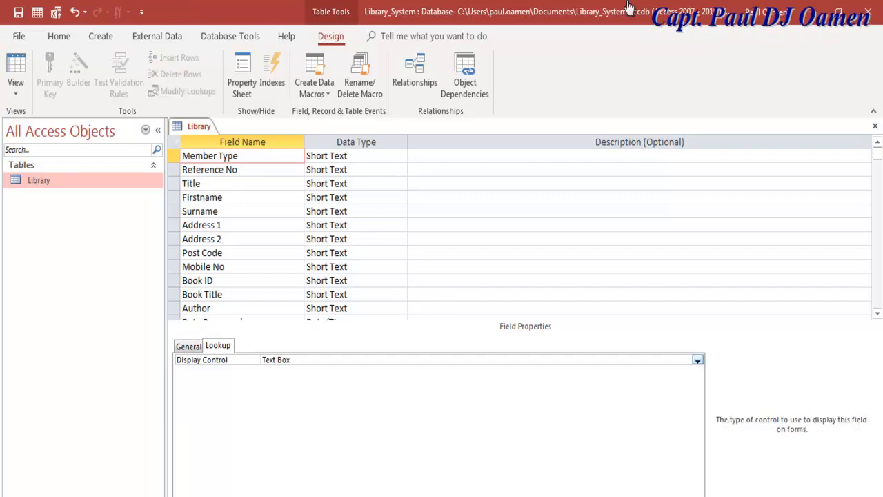
pyautogui.press('F4')
pyautogui.press('Down')
pyautogui.press('Down')
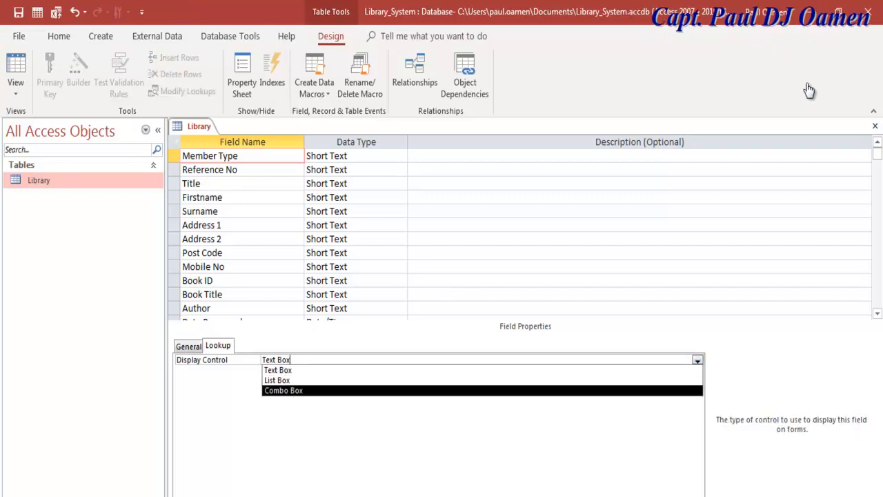
pyautogui.press('Return')
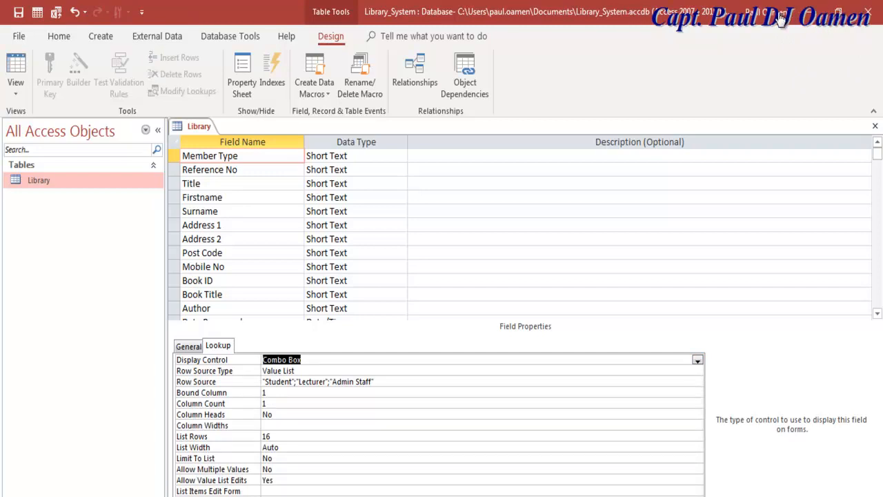
pyautogui.press('Down')
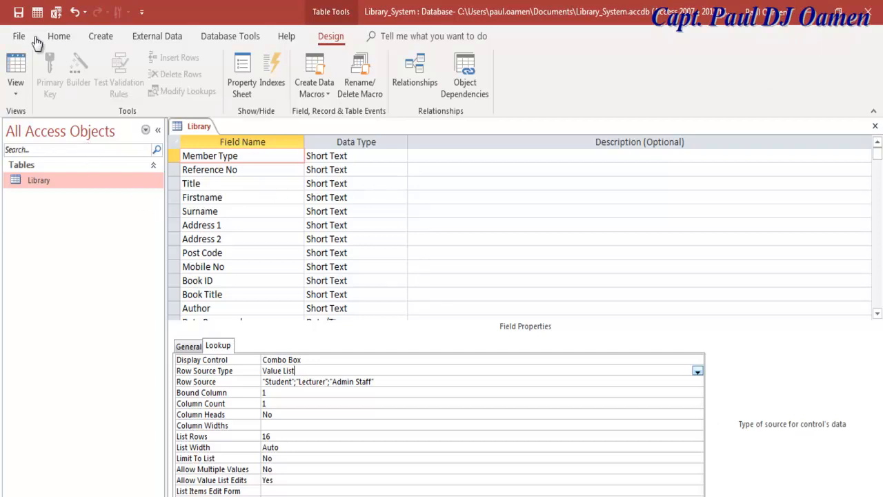
pyautogui.hotkey('alt', 'Down')
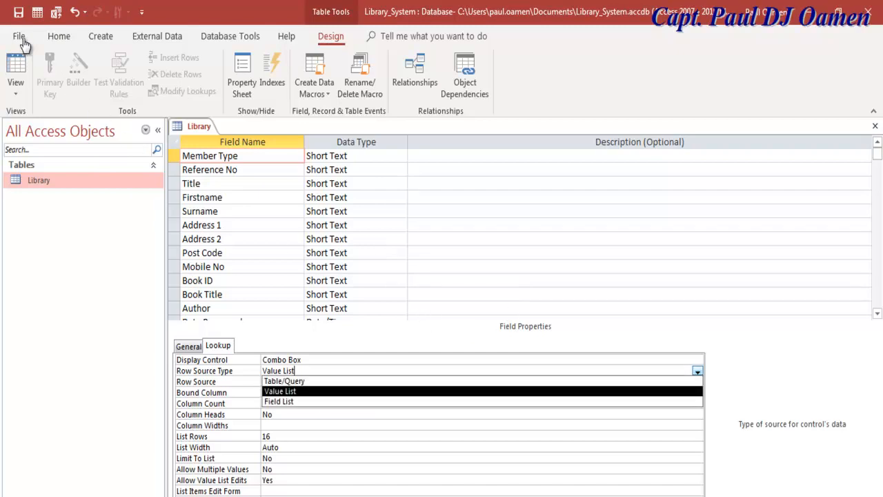
pyautogui.press('Return')
pyautogui.press('Down')
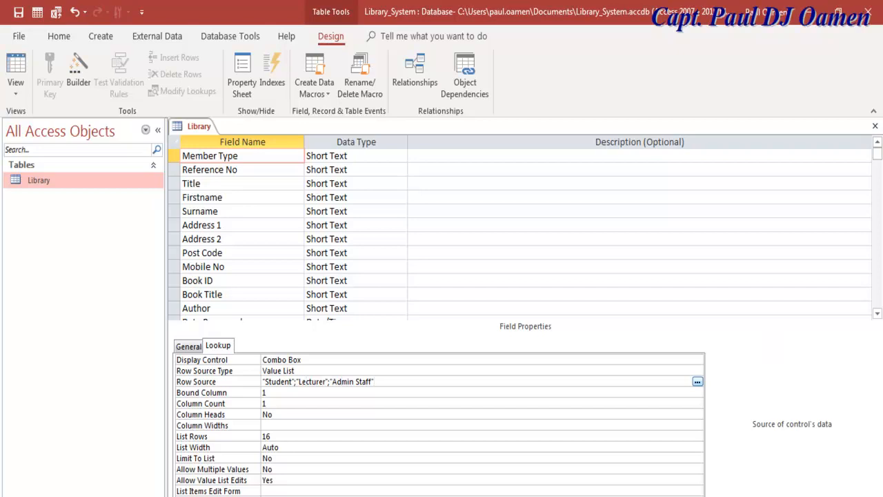
pyautogui.press('Down')
pyautogui.press('Down')
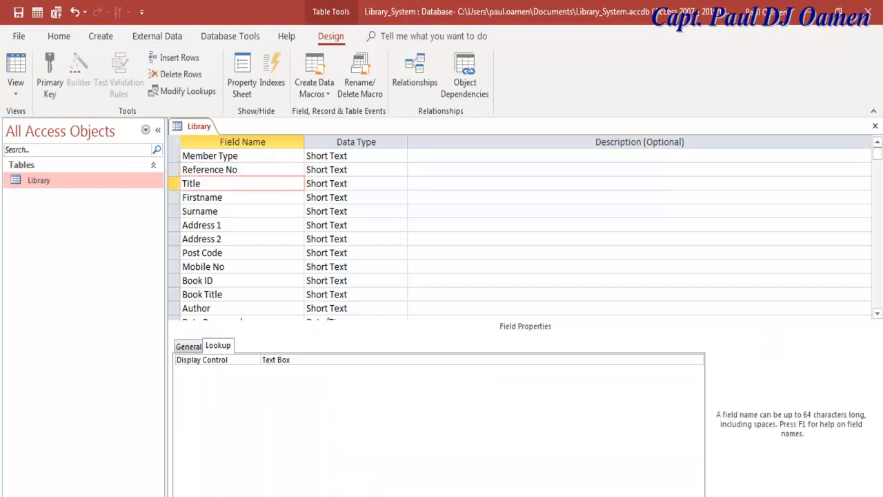
# - Check Title's field size and set its Display Control to Combo Box
pyautogui.click(188, 345)
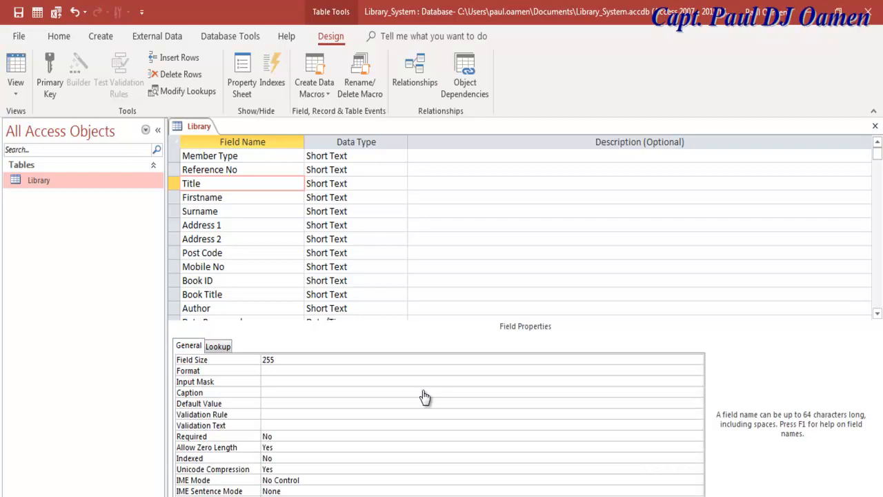
pyautogui.click(344, 358)
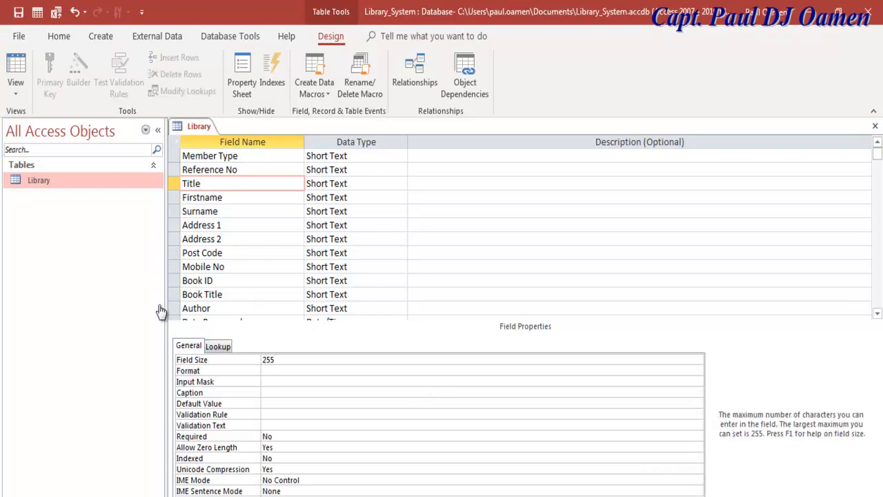
pyautogui.hotkey('ctrl', 'Tab')
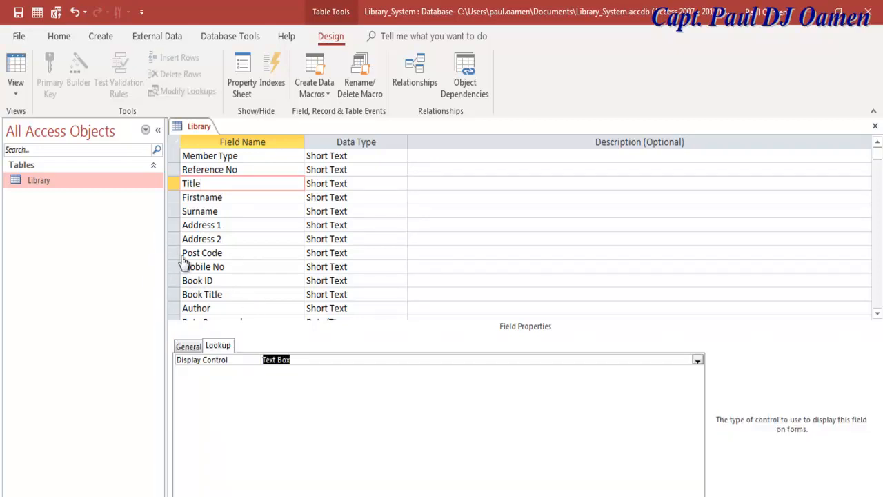
pyautogui.hotkey('alt', 'Down')
pyautogui.press('Down')
pyautogui.press('Down')
pyautogui.press('Return')
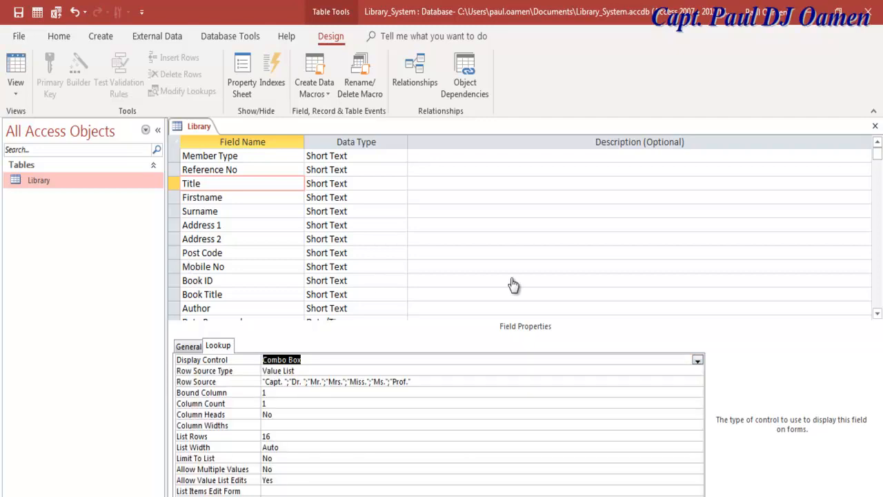
# - Append "Rev" to the Title field's row source value list
pyautogui.click(274, 381)
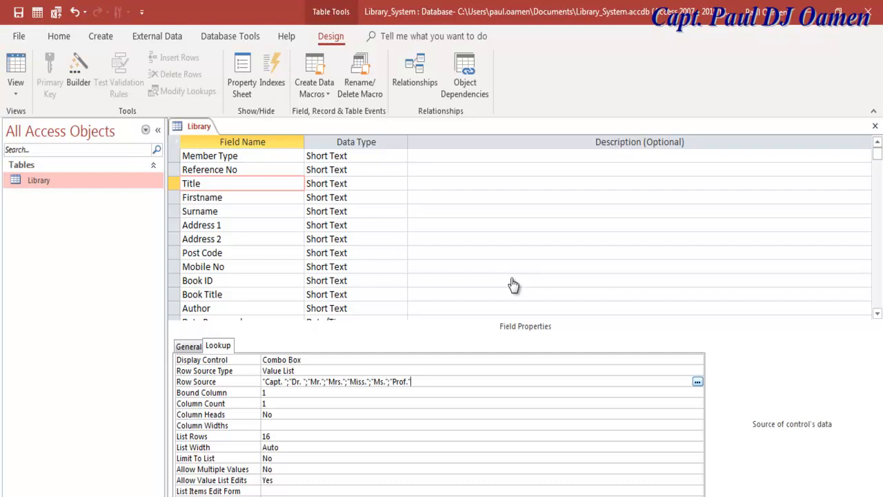
pyautogui.write(',Rev')
pyautogui.write('"')
pyautogui.press('Left')
pyautogui.press('Left')
pyautogui.write('"')
pyautogui.press('Down')
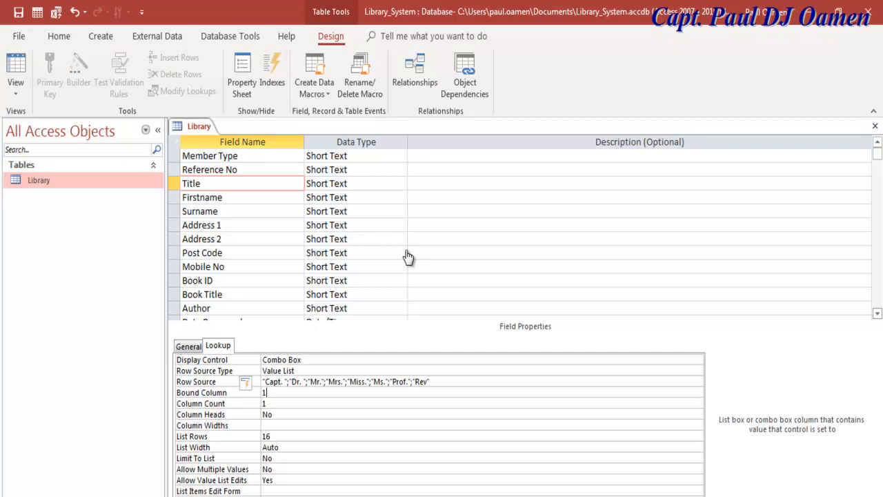
pyautogui.scroll(-5, 408, 257)
pyautogui.scroll(-2, 408, 257)
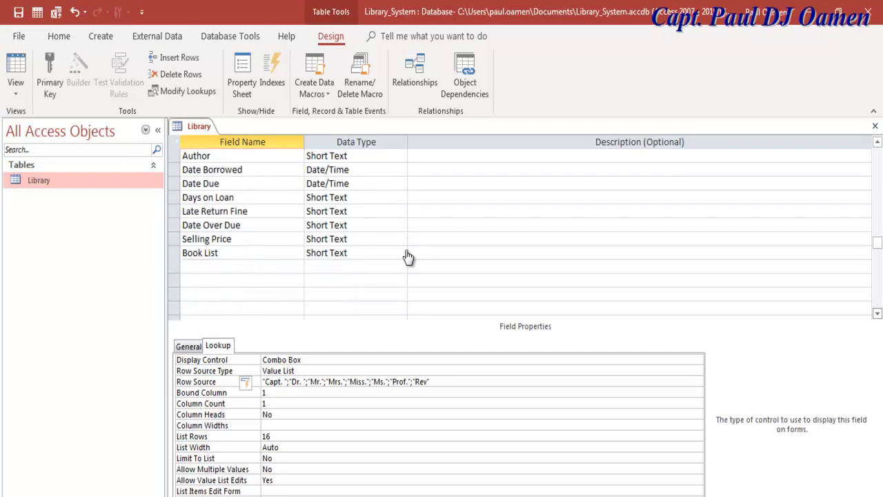
# - Set the Book List field's Display Control to List Box
pyautogui.doubleClick(40, 185)
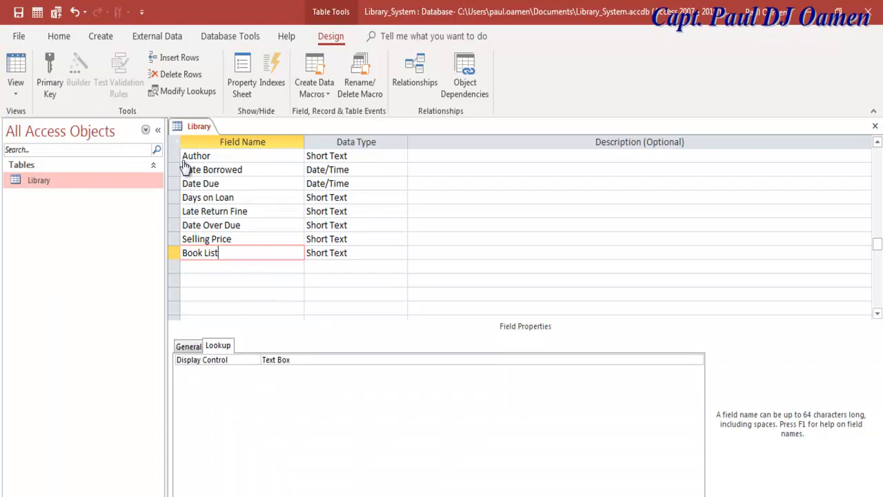
pyautogui.press('F6')
pyautogui.press('F4')
pyautogui.press('Down')
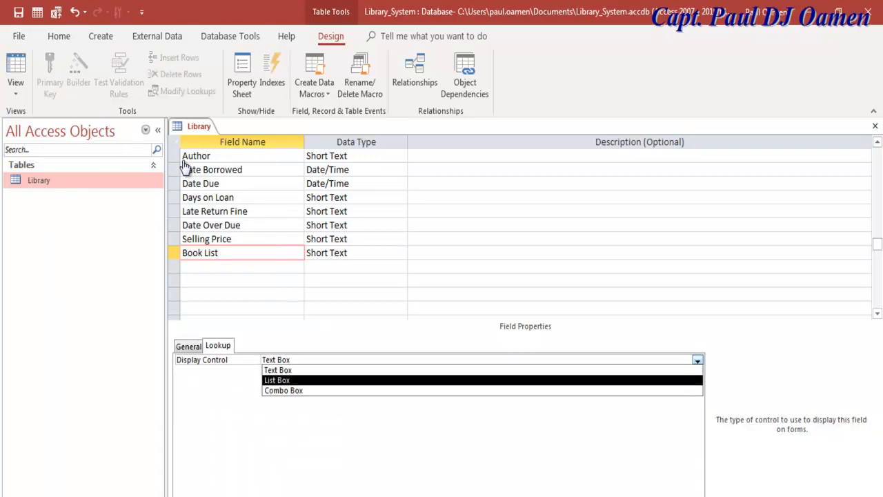
pyautogui.press('Down')
pyautogui.press('Return')
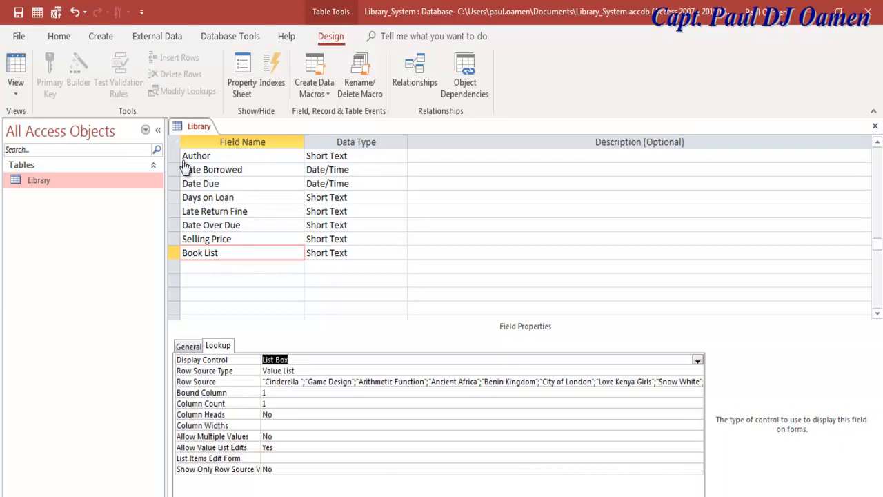
pyautogui.press('Return')
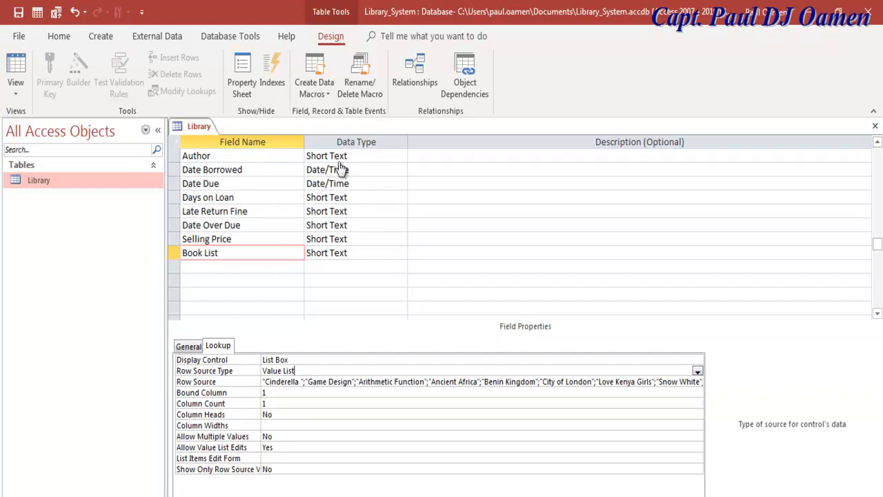
# - Review the Book List titles in Edit List Items, Cinderella through Object Programming, unchanged
pyautogui.press('Return')
pyautogui.hotkey('ctrl', 'F2')
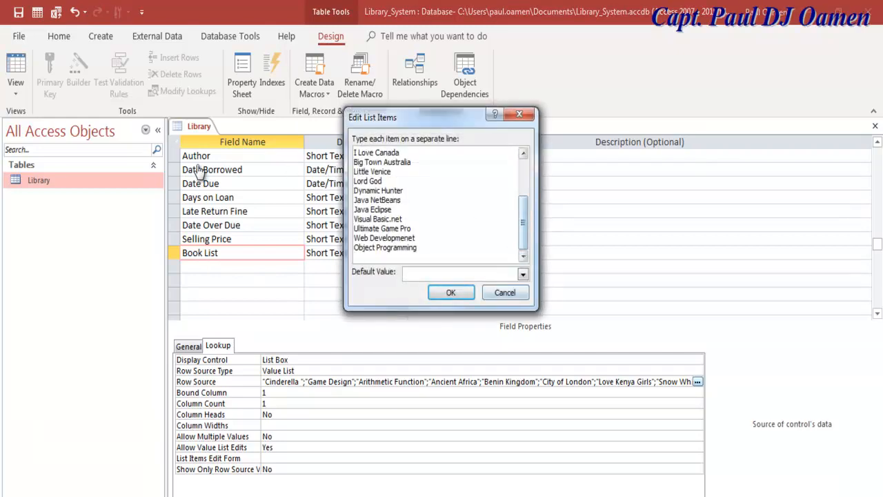
pyautogui.moveTo(523, 222); pyautogui.dragTo(523, 186)
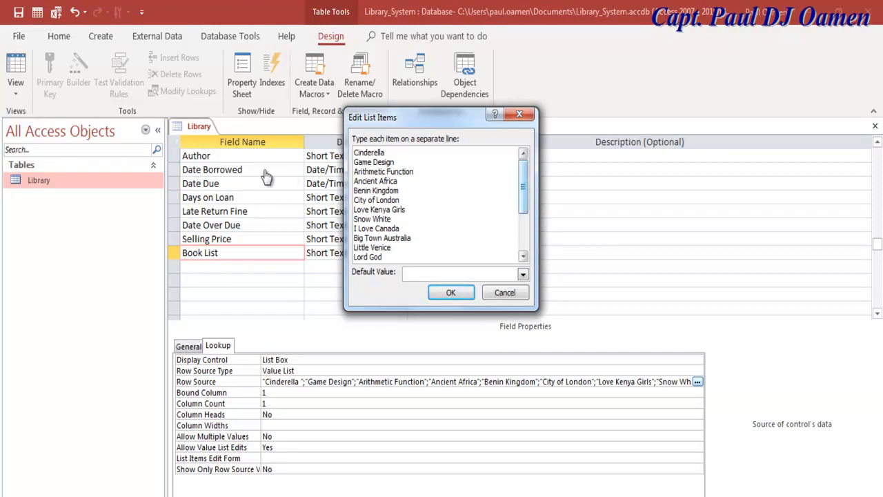
pyautogui.moveTo(522, 186); pyautogui.dragTo(523, 222)
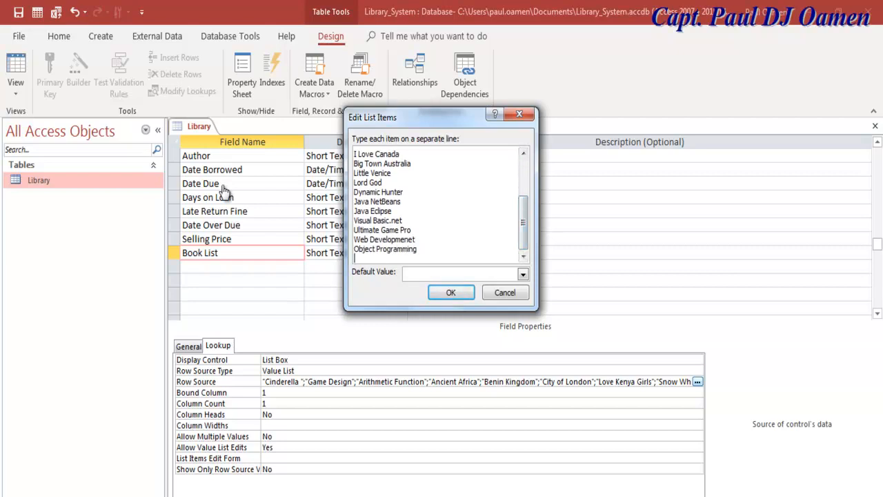
pyautogui.moveTo(404, 192); pyautogui.dragTo(354, 193)
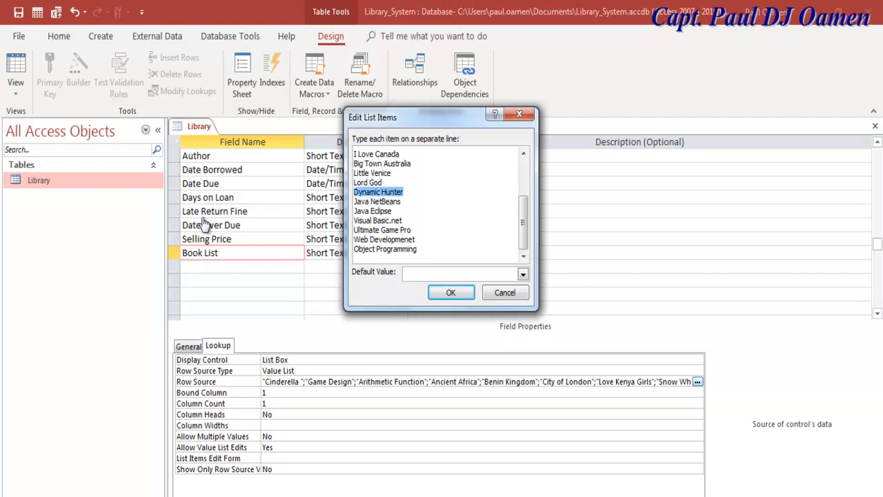
pyautogui.click(405, 192)
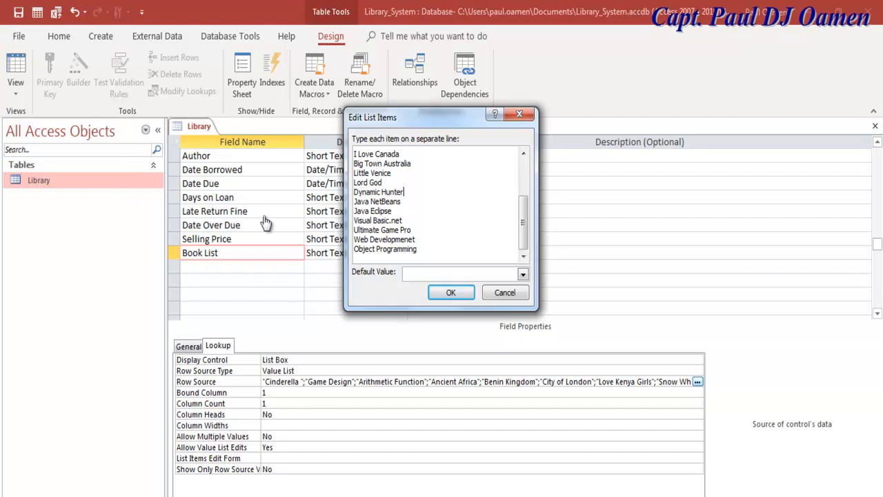
pyautogui.hotkey('shift', 'Left')
pyautogui.hotkey('shift', 'Left')
pyautogui.hotkey('shift', 'Left')
pyautogui.hotkey('shift', 'Left')
pyautogui.hotkey('shift', 'Left')
pyautogui.hotkey('shift', 'Left')
pyautogui.hotkey('shift', 'Left')
pyautogui.hotkey('shift', 'Left')
pyautogui.hotkey('shift', 'Left')
pyautogui.hotkey('shift', 'Left')
pyautogui.hotkey('shift', 'Left')
pyautogui.hotkey('shift', 'Left')
pyautogui.hotkey('shift', 'Left')
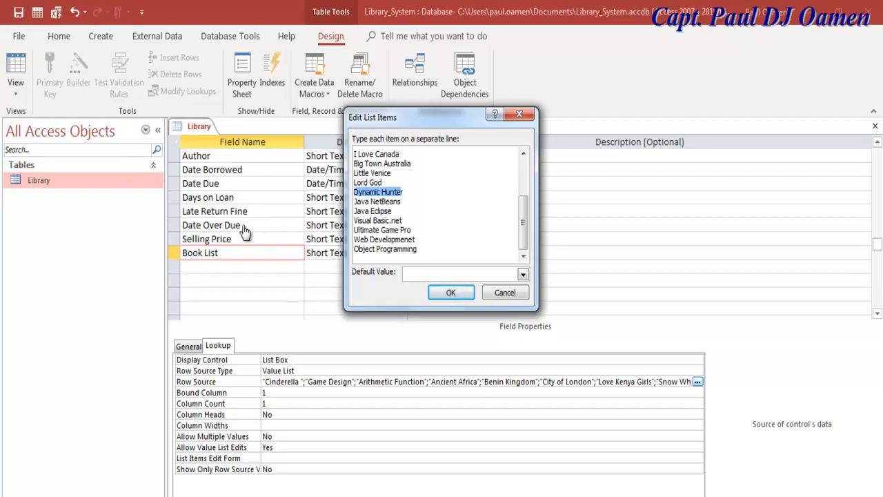
pyautogui.press('End')
pyautogui.hotkey('shift', 'Left')
pyautogui.hotkey('shift', 'Left')
pyautogui.hotkey('shift', 'Left')
pyautogui.hotkey('shift', 'Left')
pyautogui.hotkey('shift', 'Left')
pyautogui.hotkey('shift', 'Left')
pyautogui.hotkey('shift', 'Left')
pyautogui.hotkey('shift', 'Left')
pyautogui.hotkey('shift', 'Left')
pyautogui.hotkey('shift', 'Left')
pyautogui.moveTo(523, 222); pyautogui.dragTo(523, 186)
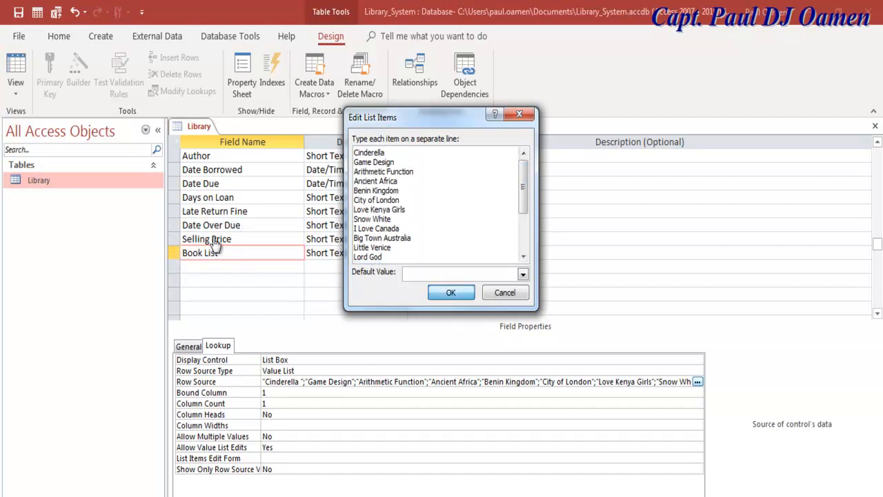
pyautogui.press('Return')
# - Reopen the Book List value list editor to recheck it and close it
pyautogui.click(309, 381)
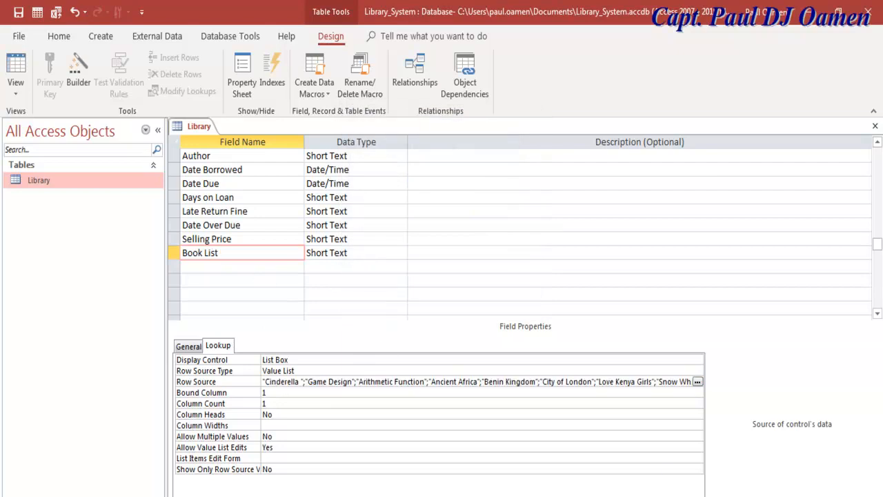
pyautogui.hotkey('ctrl', 'F2')
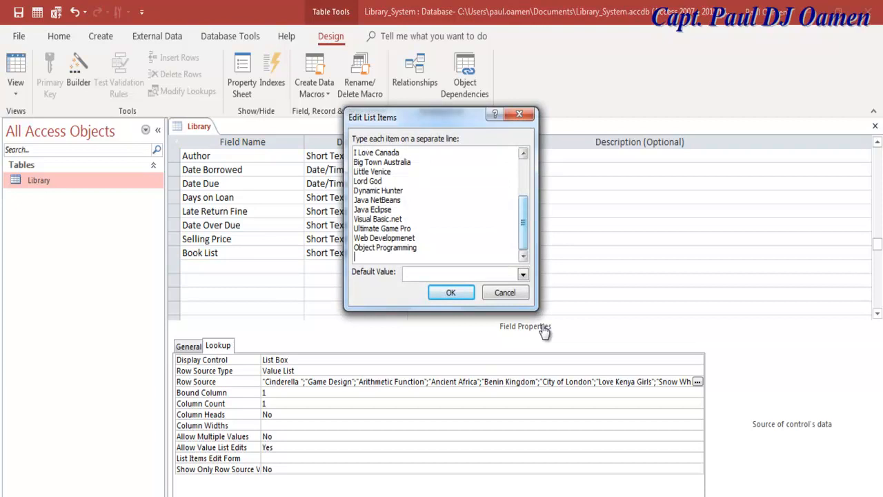
pyautogui.hotkey('ctrl', 'Home')
pyautogui.press('Return')
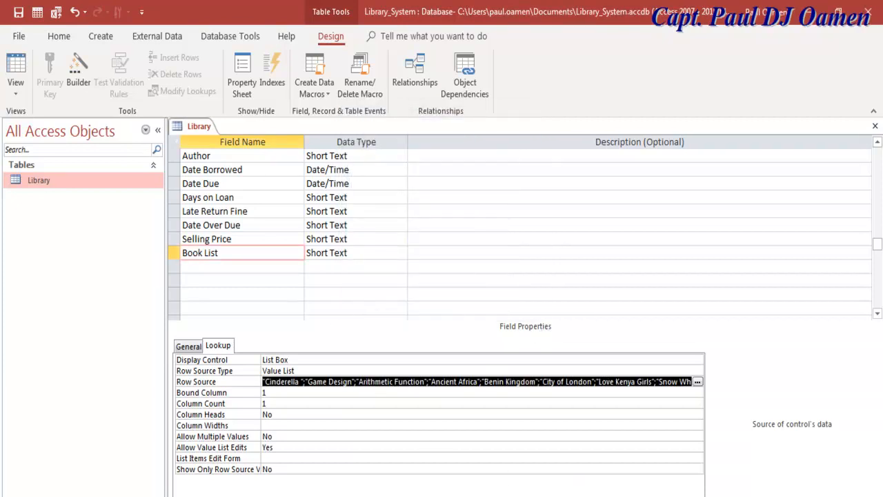
# - Switch Library to Datasheet View, saving the design, then close the table
pyautogui.click(678, 489)
pyautogui.scroll(8, 677, 490)
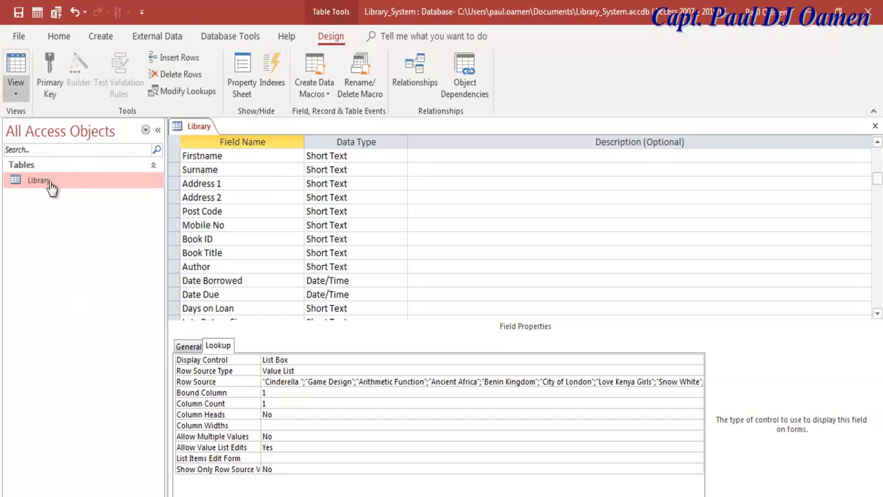
pyautogui.click(15, 93)
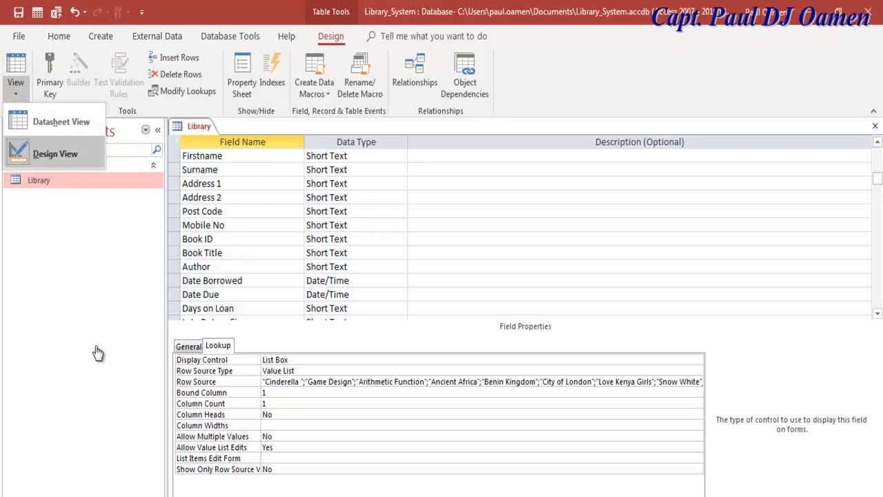
pyautogui.click(62, 121)
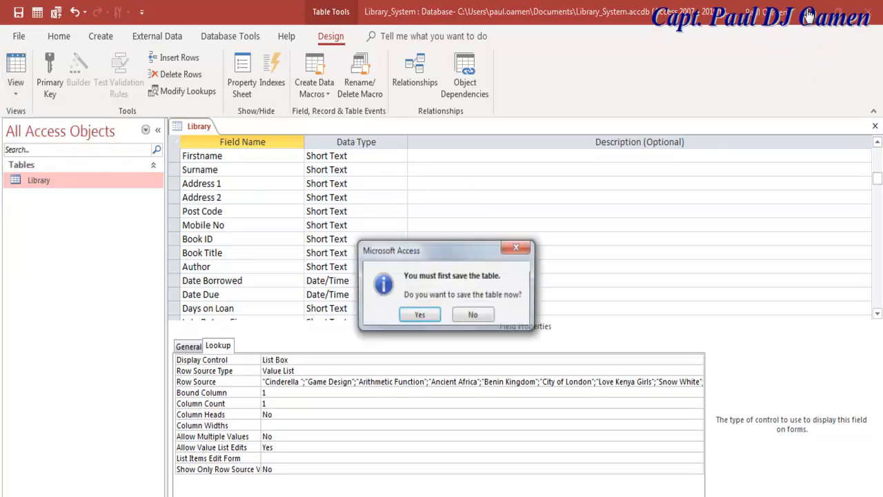
pyautogui.press('Return')
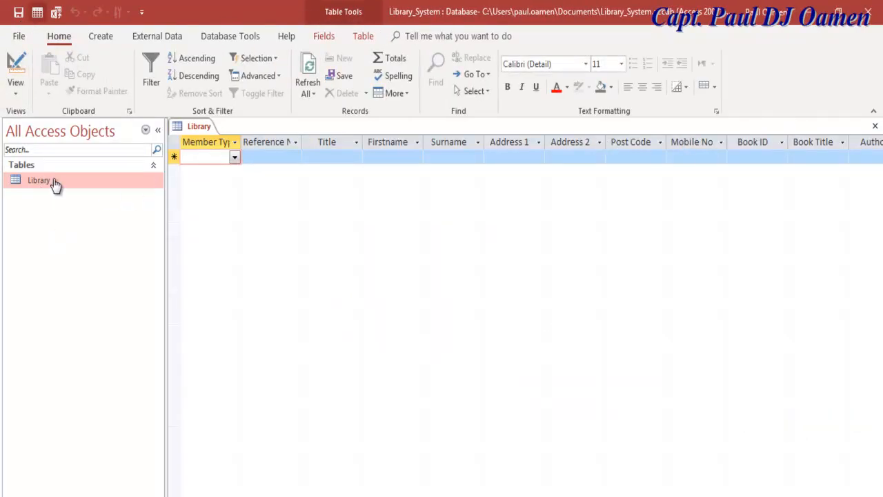
pyautogui.click(875, 127)
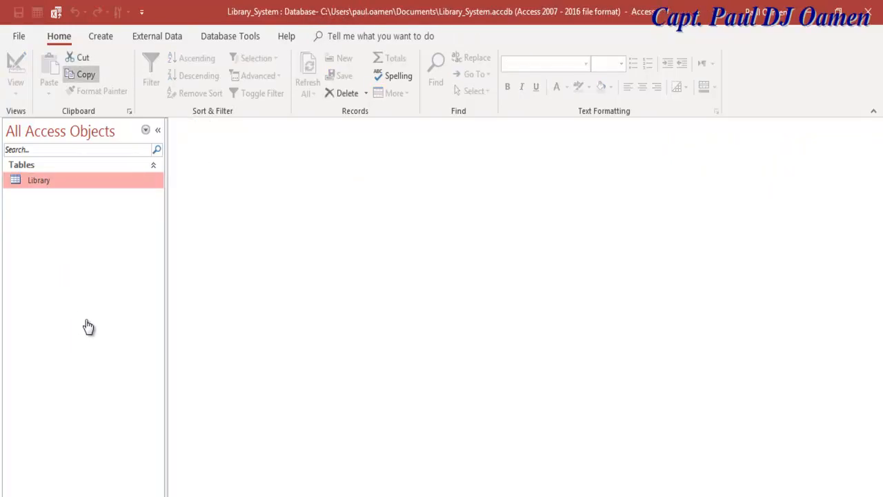
# - Show the Create commands and narrow the navigation pane to make room
pyautogui.click(101, 37)
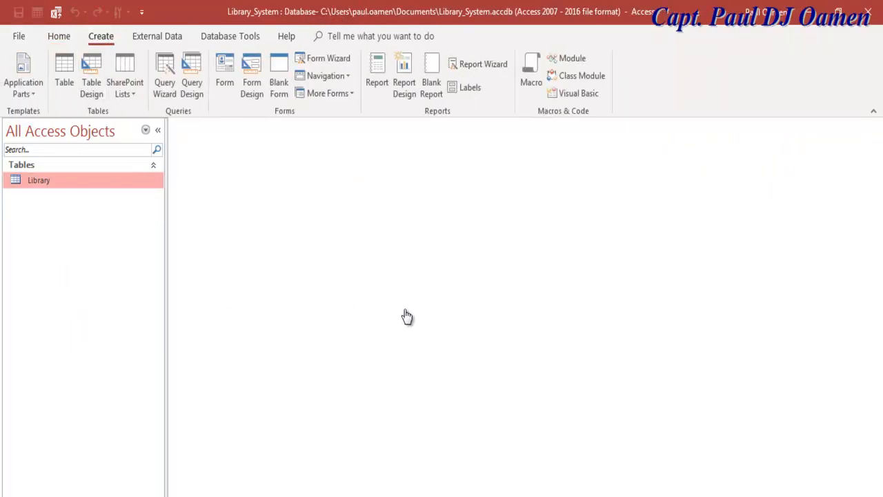
pyautogui.moveTo(166, 317); pyautogui.dragTo(79, 297)
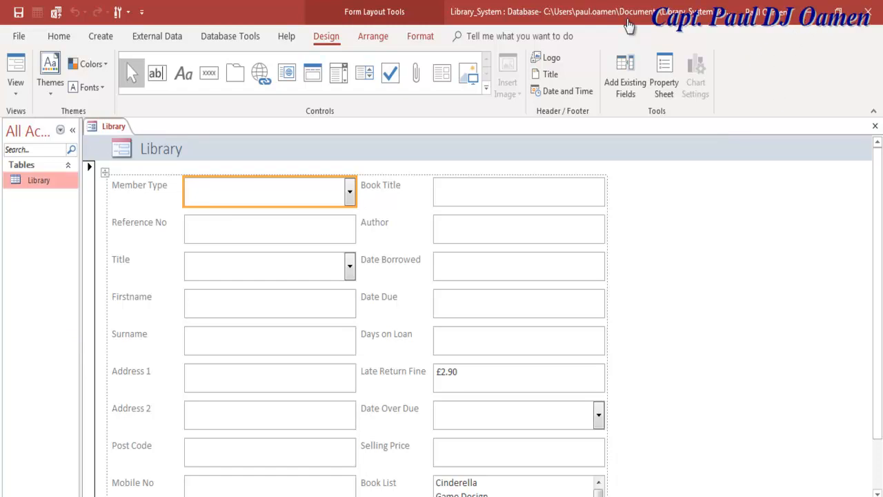
pyautogui.rightClick(40, 181)
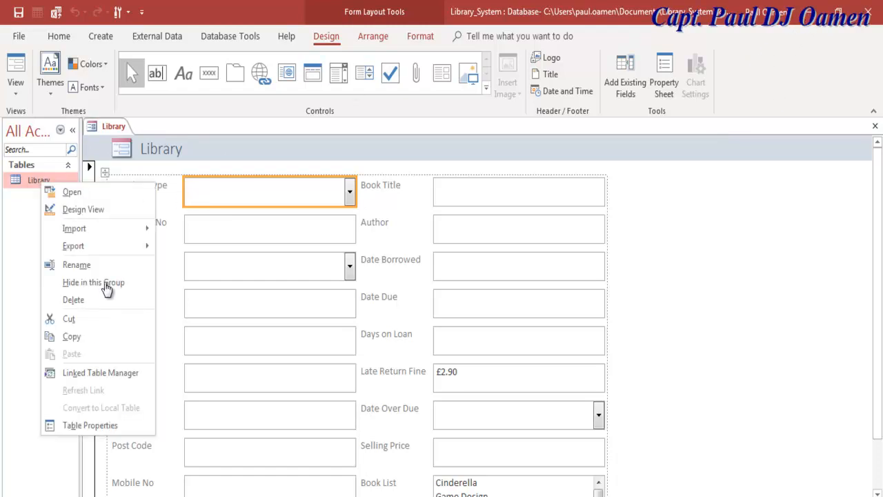
pyautogui.press('Down')
pyautogui.press('Return')
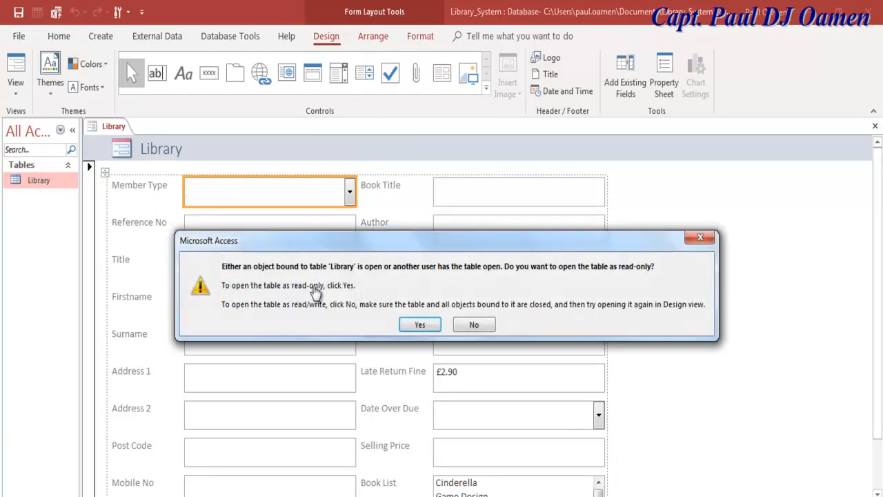
pyautogui.click(420, 324)
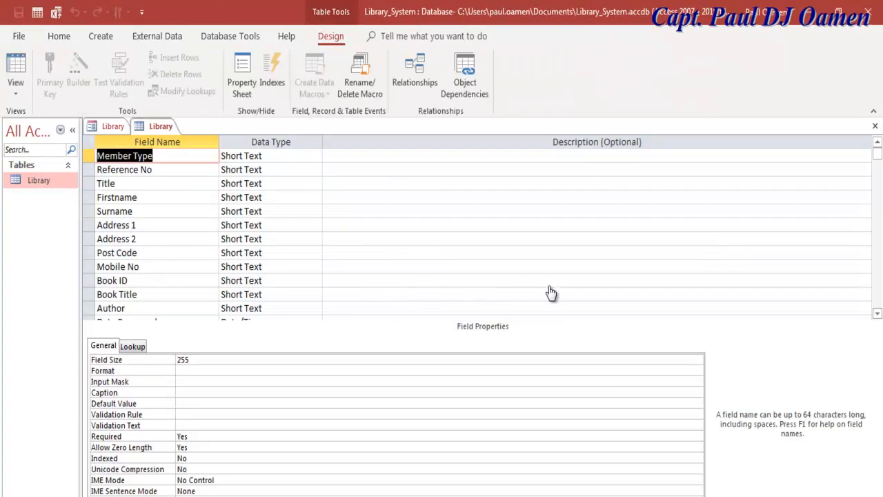
pyautogui.scroll(-3, 581, 295)
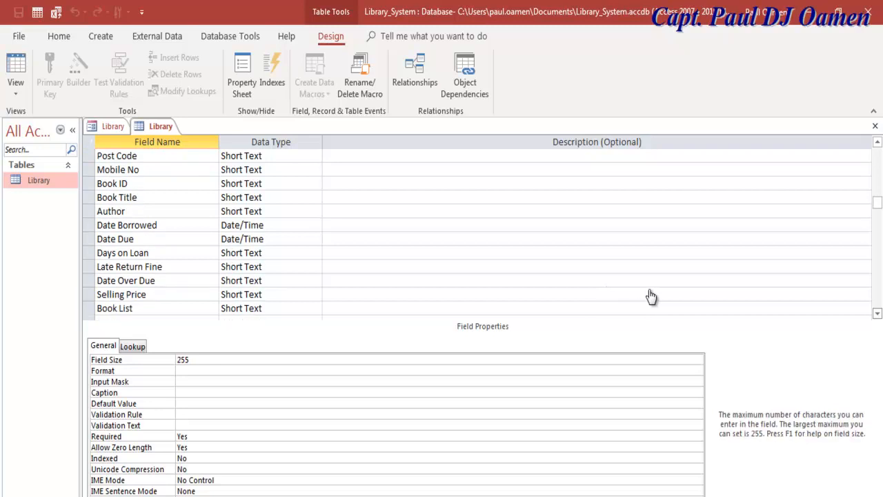
pyautogui.click(172, 253)
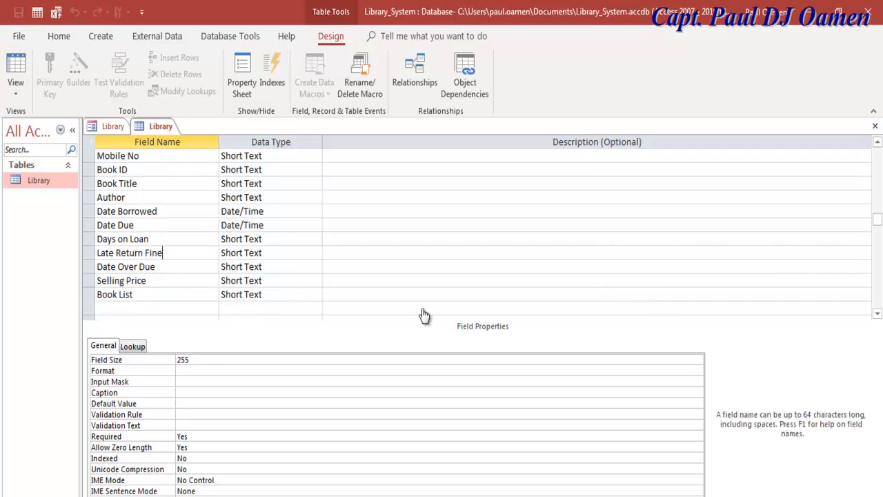
pyautogui.moveTo(201, 403); pyautogui.dragTo(198, 404)
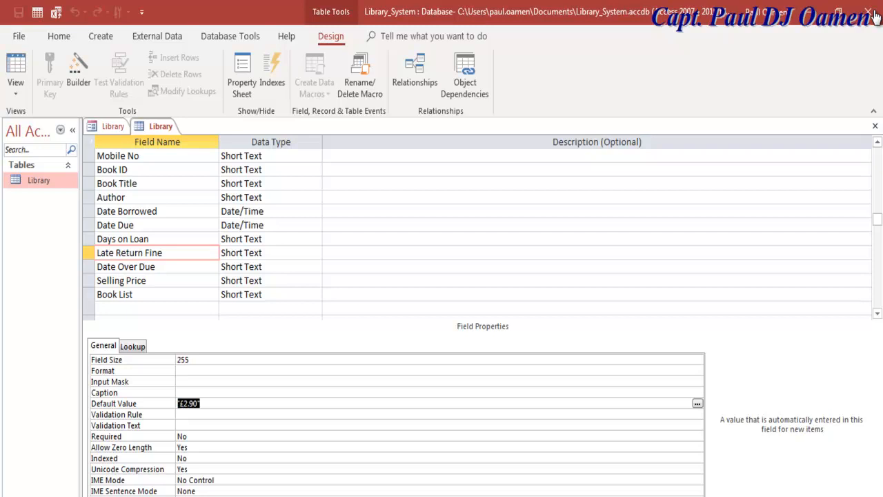
pyautogui.click(200, 404)
pyautogui.click(362, 287)
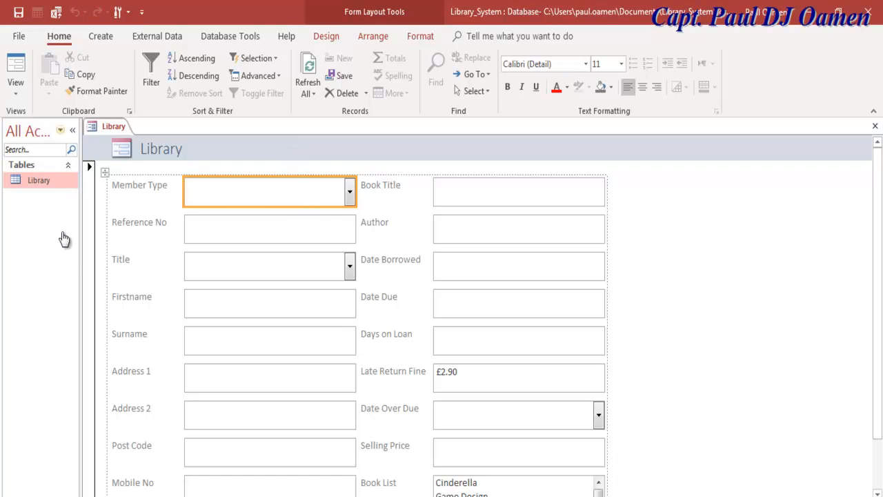
# - Switch the Library form to Form View and collapse the ribbon for more room
pyautogui.hotkey('alt', 'h')
pyautogui.press('w')
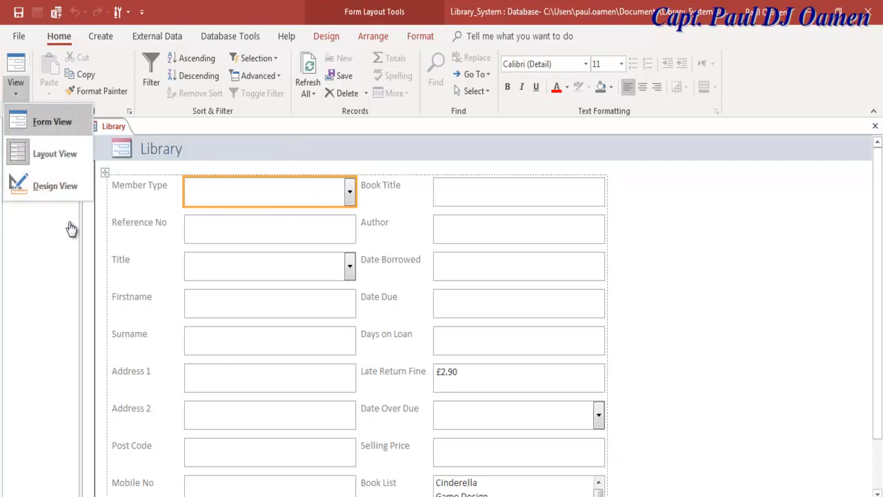
pyautogui.press('f')
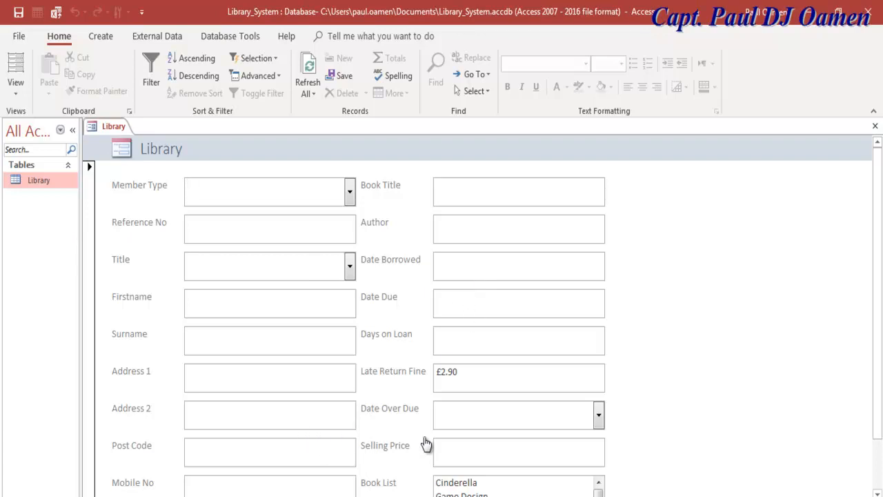
pyautogui.hotkey('ctrl', 'F1')
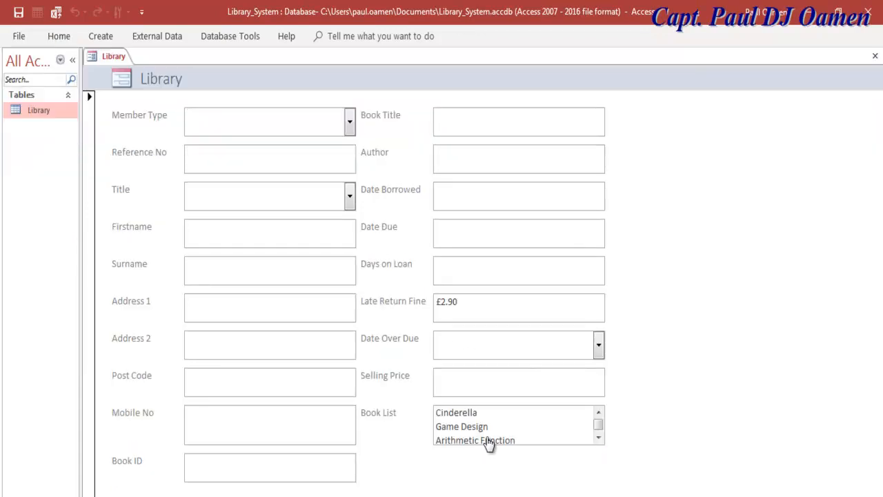
# - Scroll through the Book List, then reopen the Library form in Design View
pyautogui.scroll(-3, 487, 441)
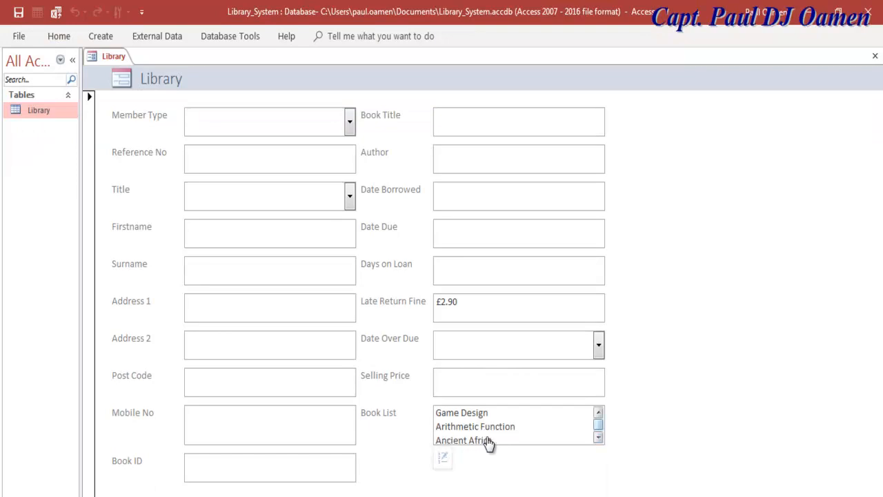
pyautogui.scroll(3, 487, 442)
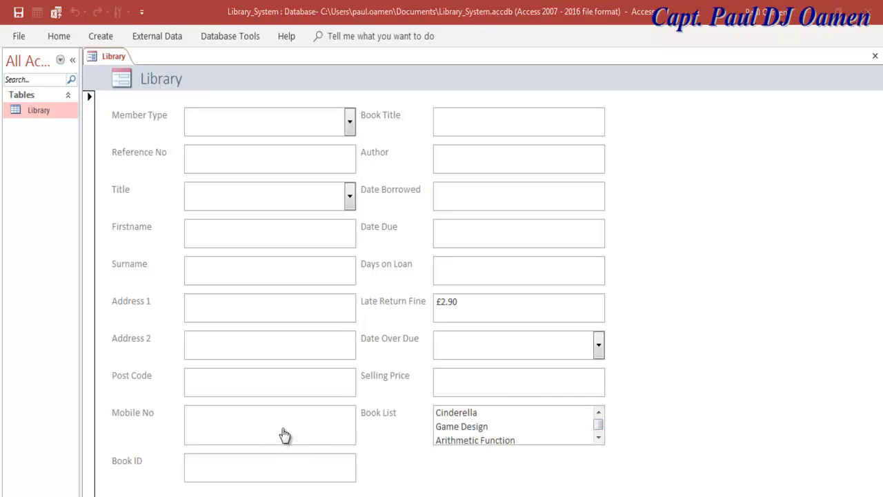
pyautogui.rightClick(91, 57)
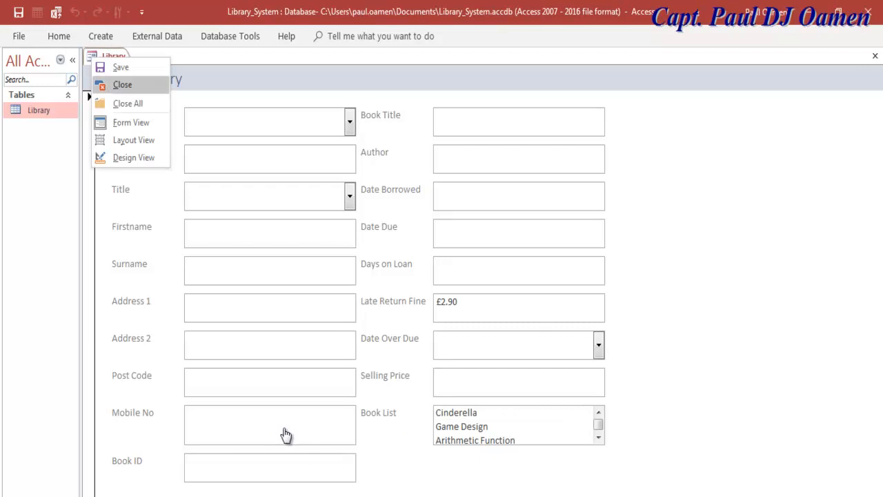
pyautogui.click(133, 157)
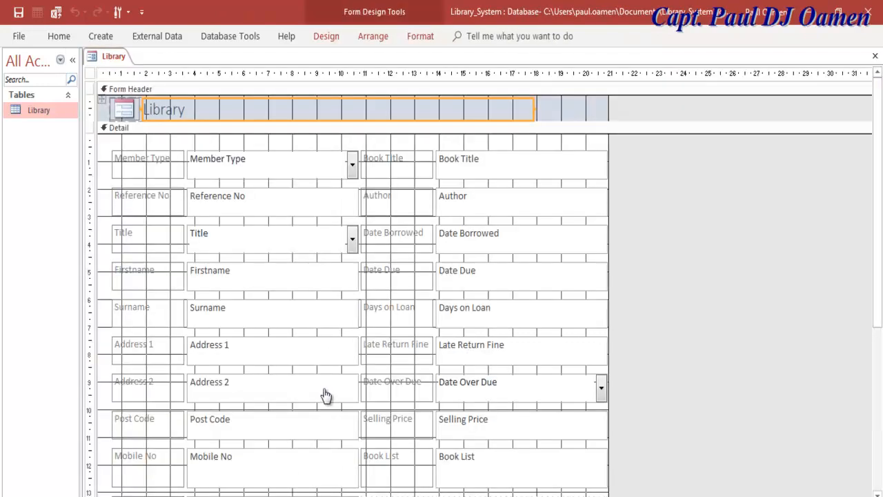
# - Widen the form's design area to the right and look over the form's shortcut options
pyautogui.moveTo(609, 414); pyautogui.dragTo(856, 414)
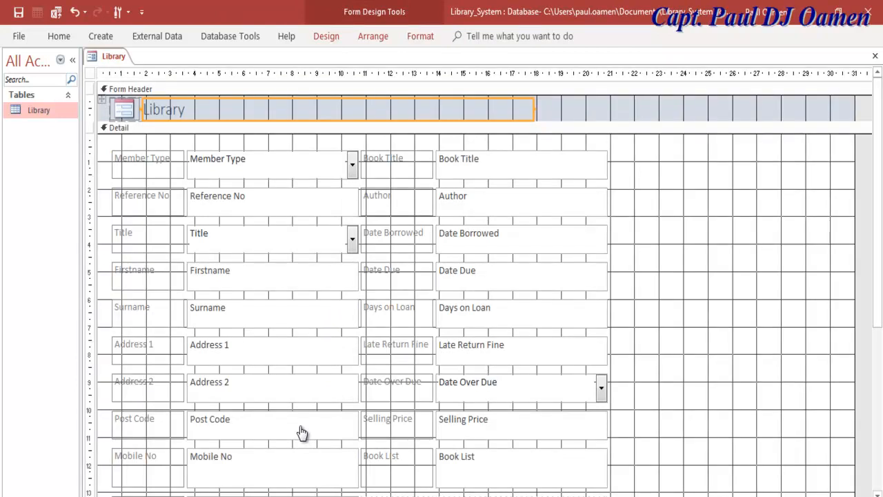
pyautogui.hscroll(4, 302, 433)
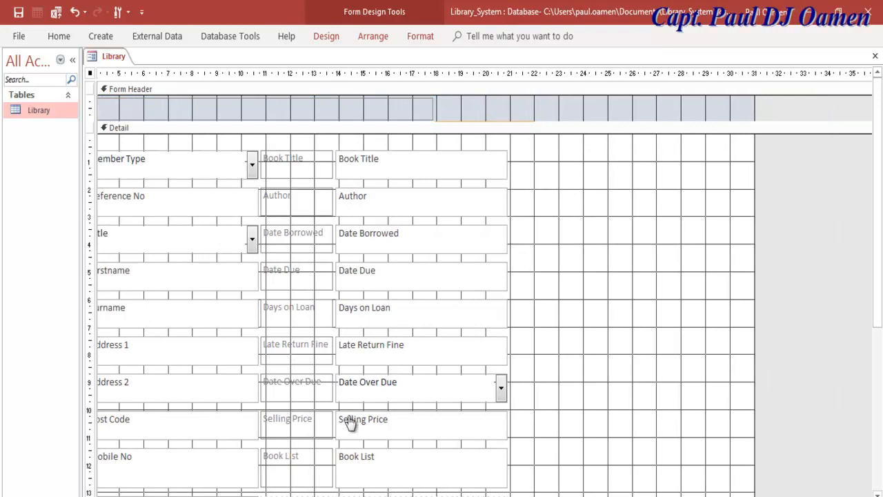
pyautogui.rightClick(773, 213)
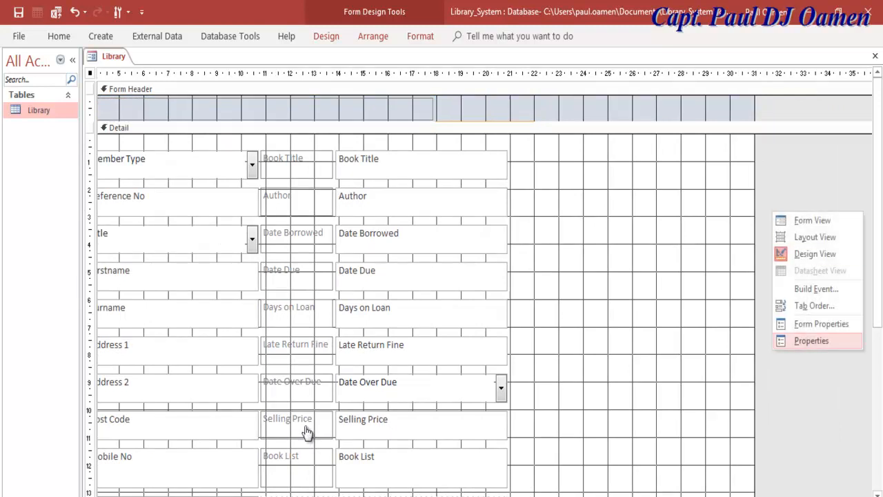
pyautogui.click(814, 413)
pyautogui.rightClick(792, 157)
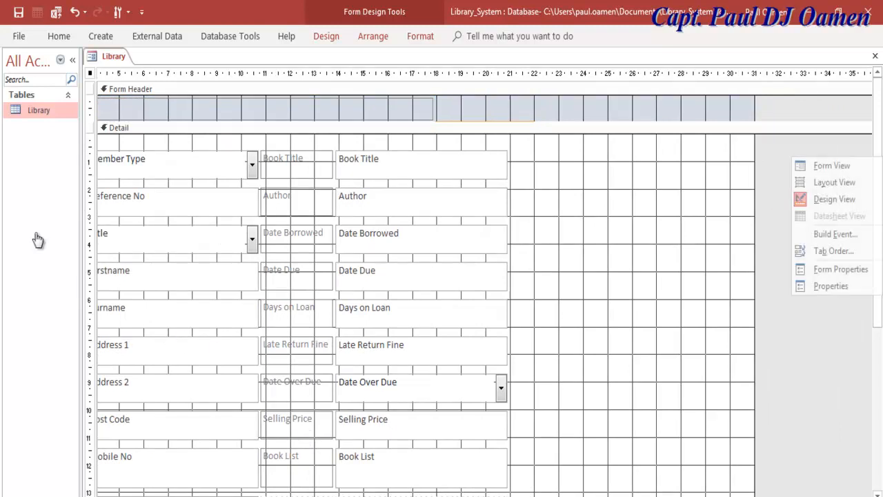
pyautogui.click(52, 340)
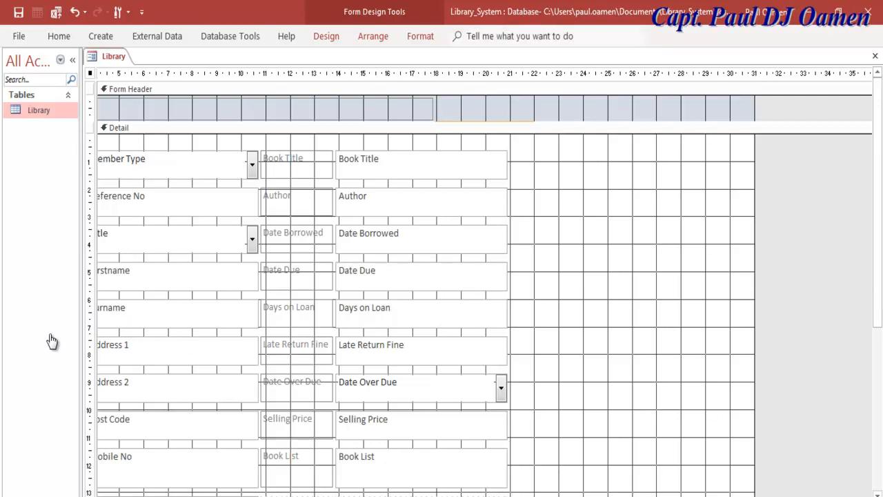
# - Open the Property Sheet for the Library form from the Form Design commands
pyautogui.click(327, 36)
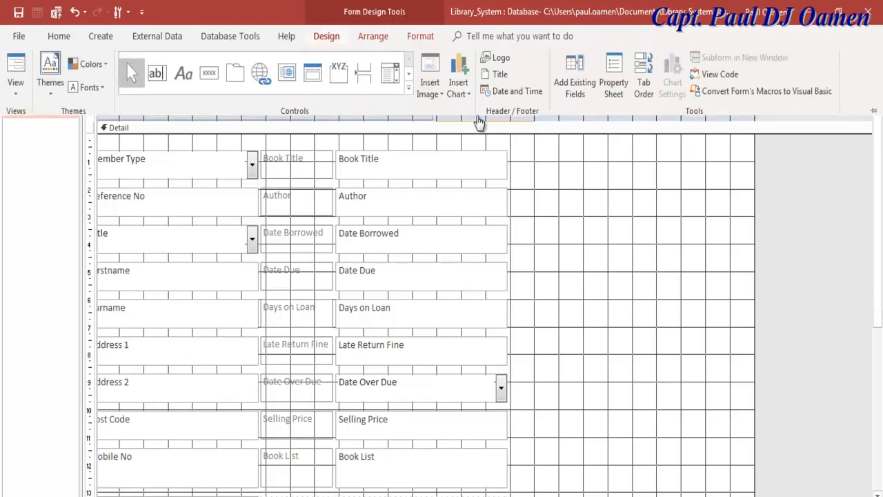
pyautogui.click(556, 138)
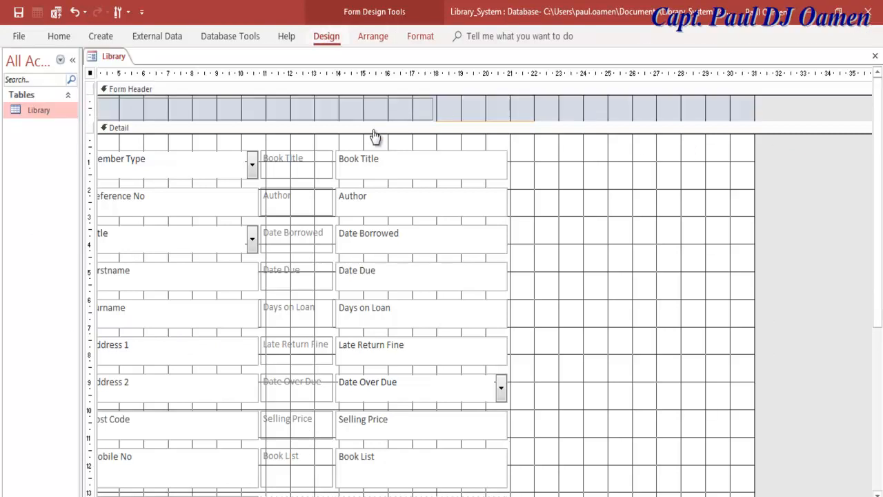
pyautogui.click(327, 36)
pyautogui.press('F4')
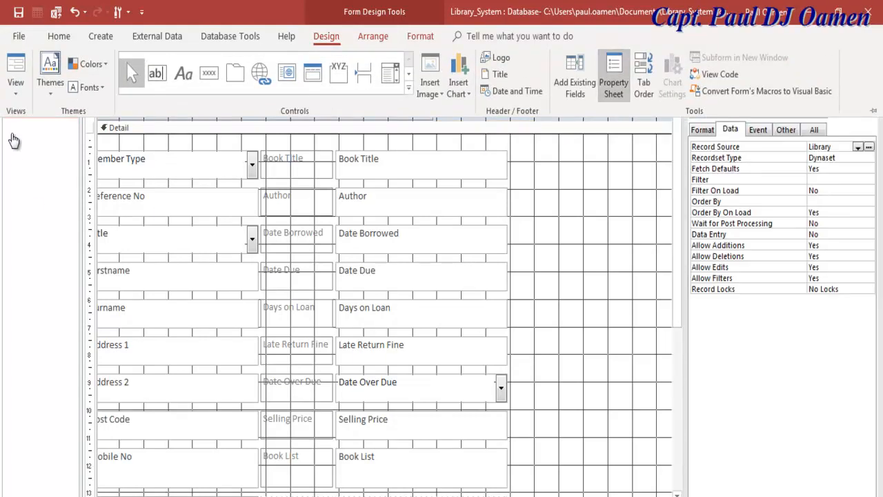
# - Copy the Form Header's Back Color (Text 2, Lighter 80%) and paste it into the Detail section's Back Color
pyautogui.click(12, 135)
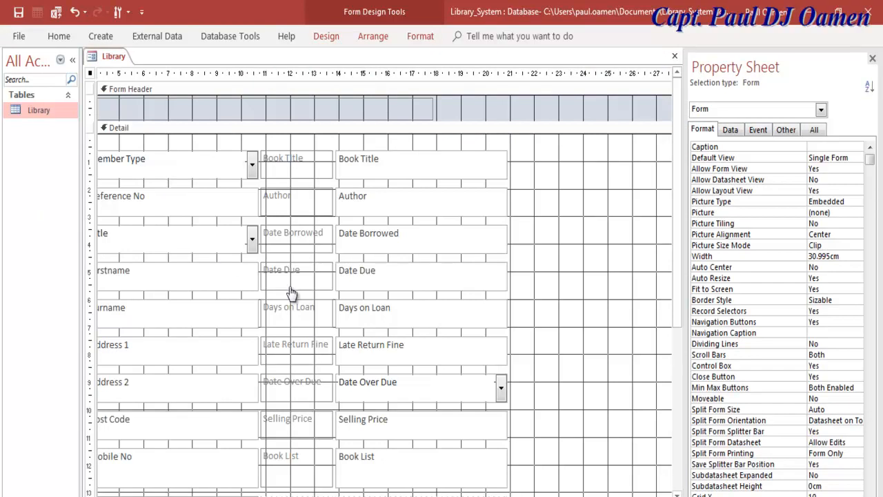
pyautogui.moveTo(685, 221); pyautogui.dragTo(633, 220)
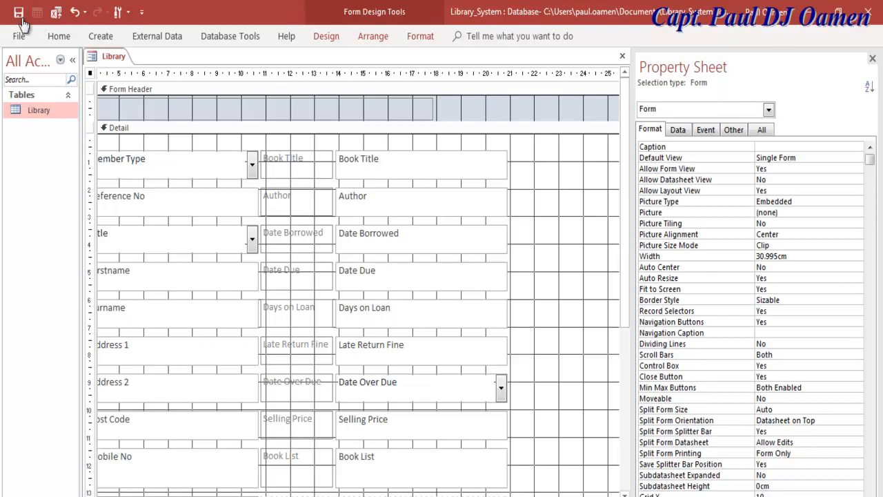
pyautogui.click(49, 186)
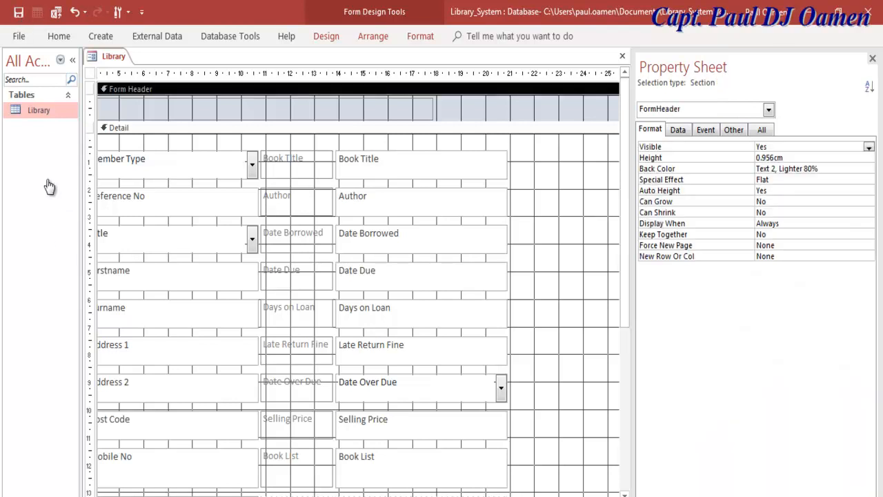
pyautogui.moveTo(819, 169); pyautogui.dragTo(756, 169)
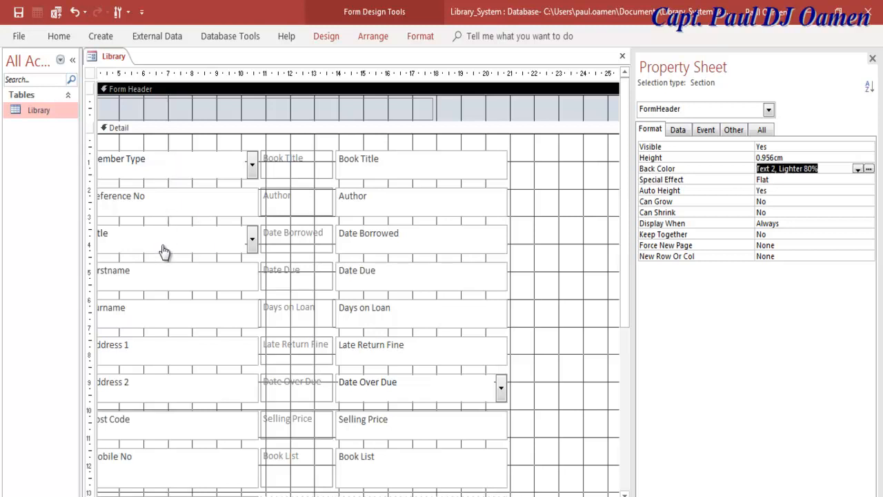
pyautogui.rightClick(773, 168)
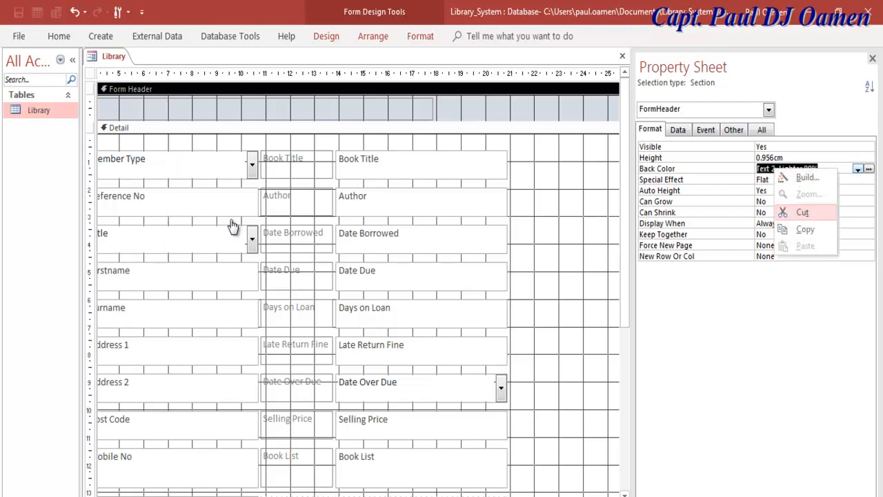
pyautogui.click(804, 229)
pyautogui.click(473, 356)
pyautogui.click(286, 251)
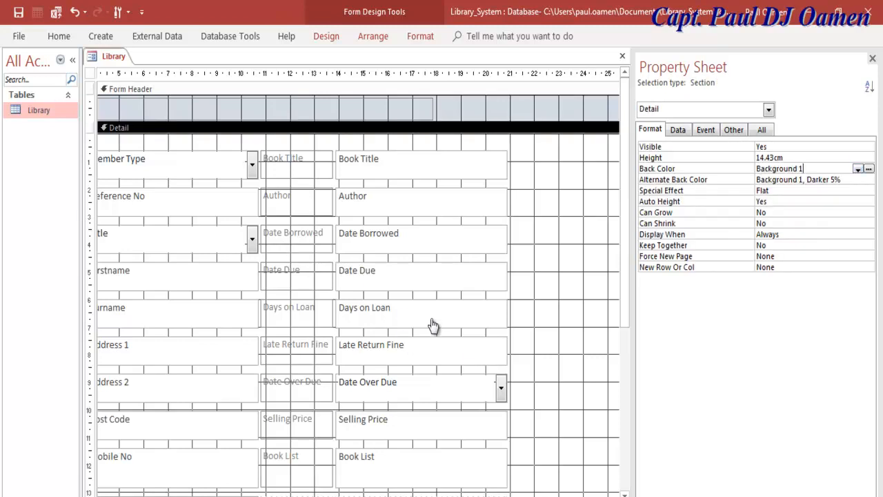
pyautogui.hotkey('ctrl', 'v')
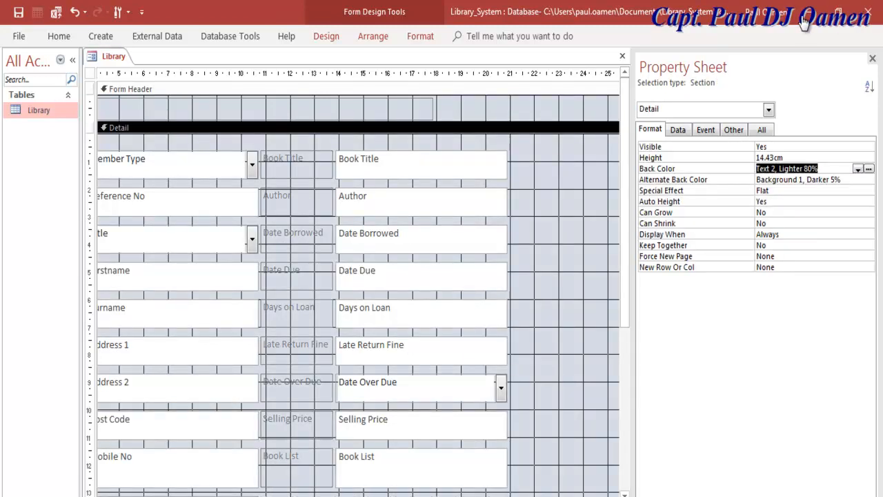
pyautogui.click(460, 224)
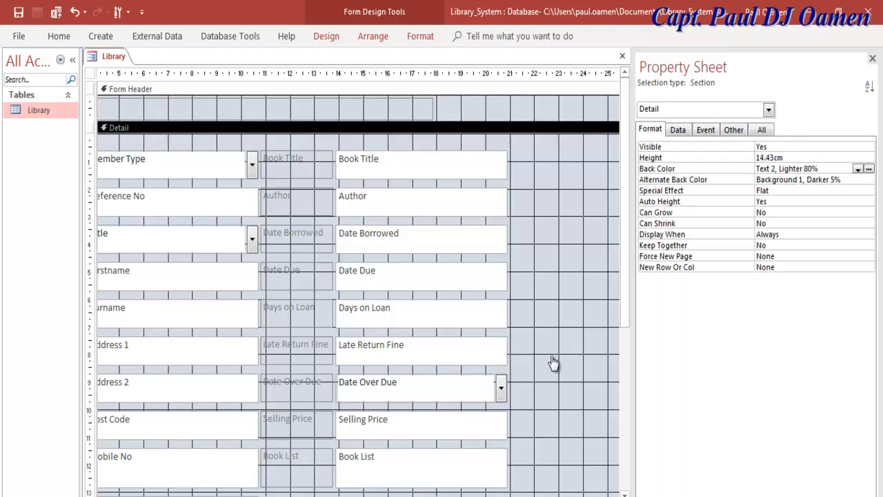
# - Cut the Book List label out of the stacked layout, paste it into Detail and drag it right of Book Title
pyautogui.scroll(-4, 871, 44)
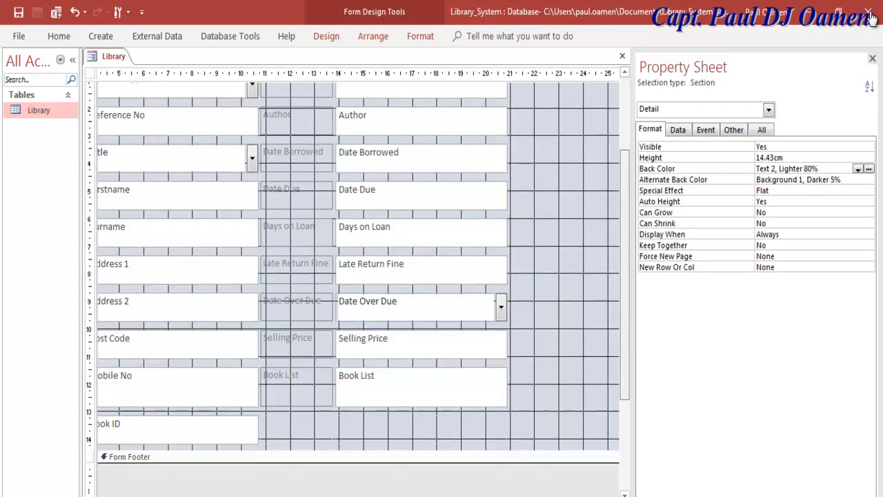
pyautogui.click(421, 386)
pyautogui.click(297, 387)
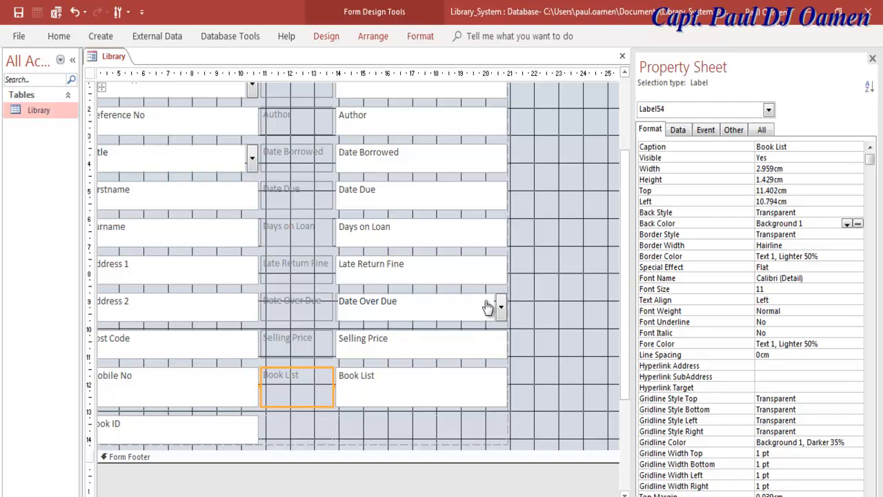
pyautogui.click(504, 320)
pyautogui.click(18, 15)
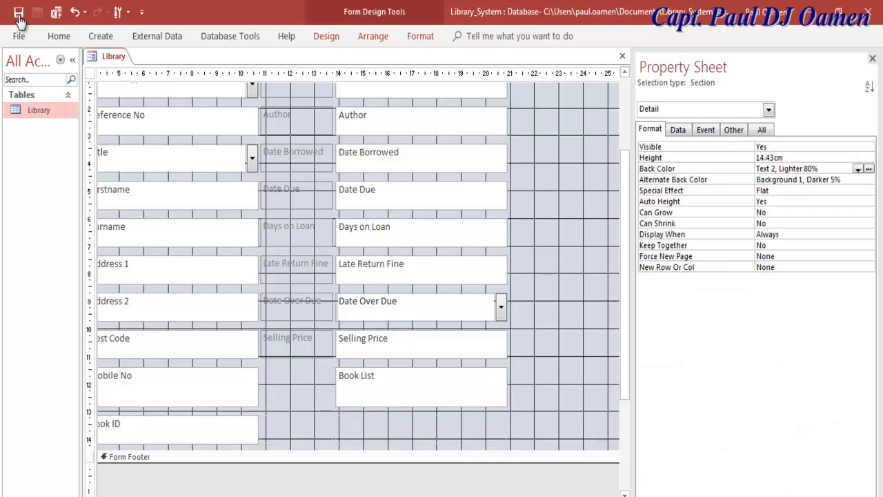
pyautogui.scroll(2, 611, 154)
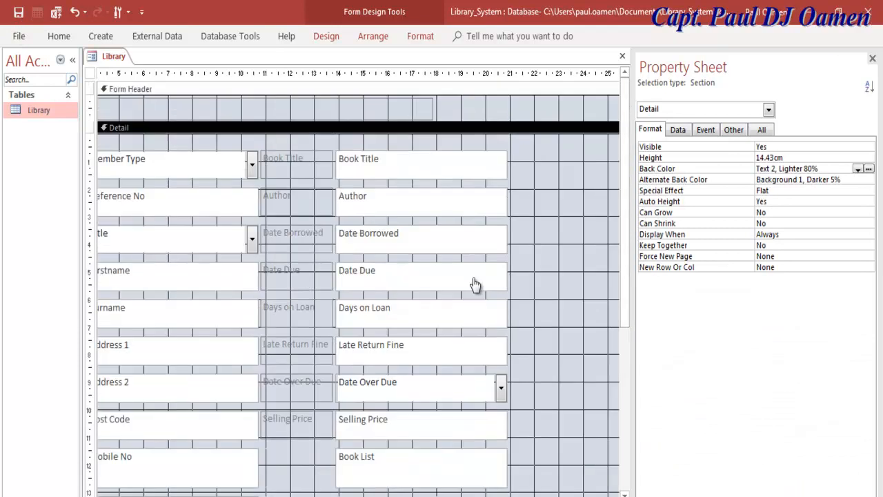
pyautogui.hotkey('ctrl', 'v')
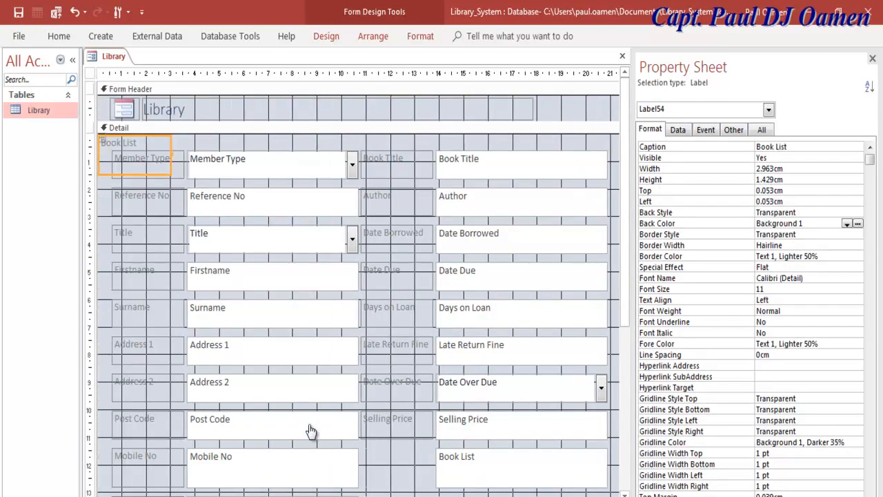
pyautogui.press('F4')
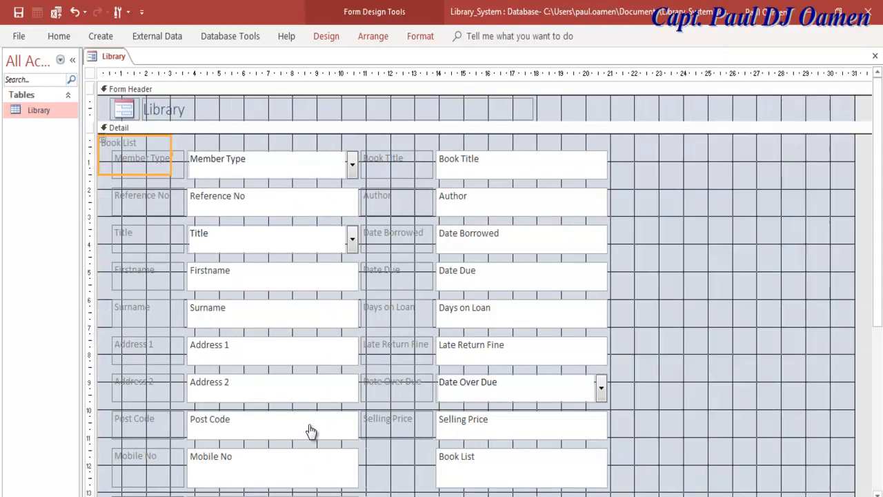
pyautogui.moveTo(135, 156)
pyautogui.mouseDown()
pyautogui.moveTo(535, 207)
pyautogui.moveTo(663, 190)
pyautogui.moveTo(660, 170)
pyautogui.mouseUp()
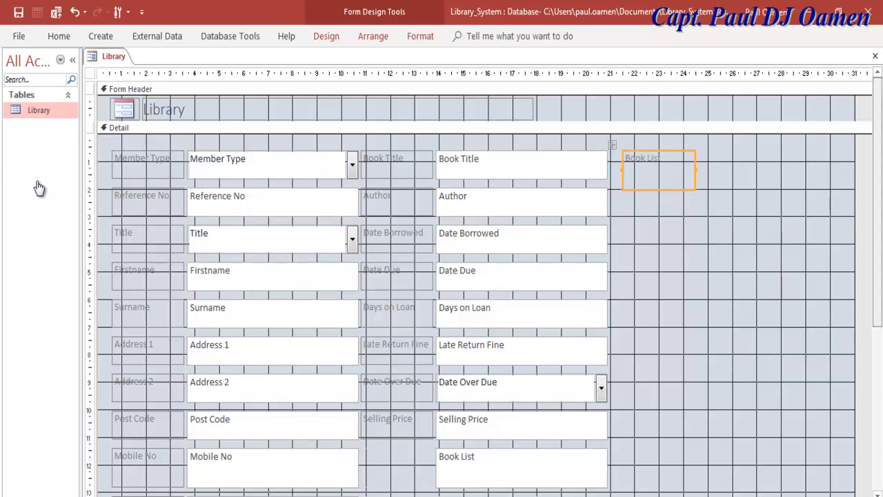
# - Detach the Book List list box from the layout, place it below its label and widen the label
pyautogui.scroll(-3, 59, 211)
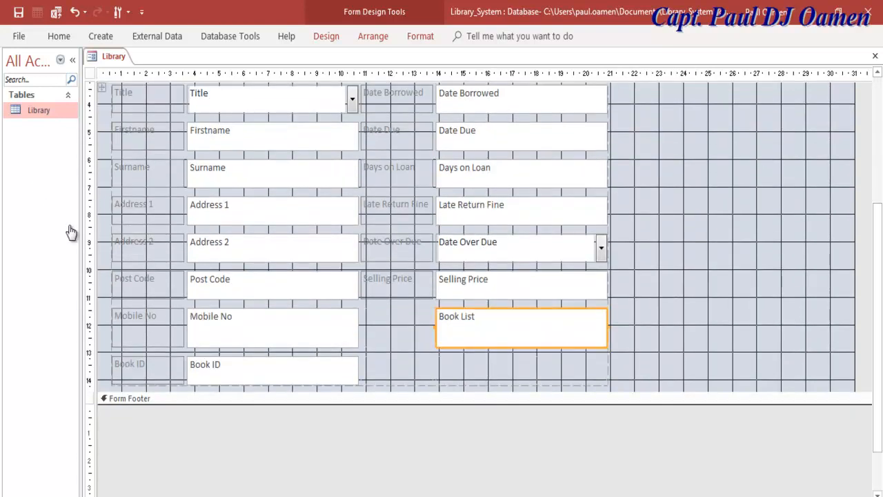
pyautogui.rightClick(460, 326)
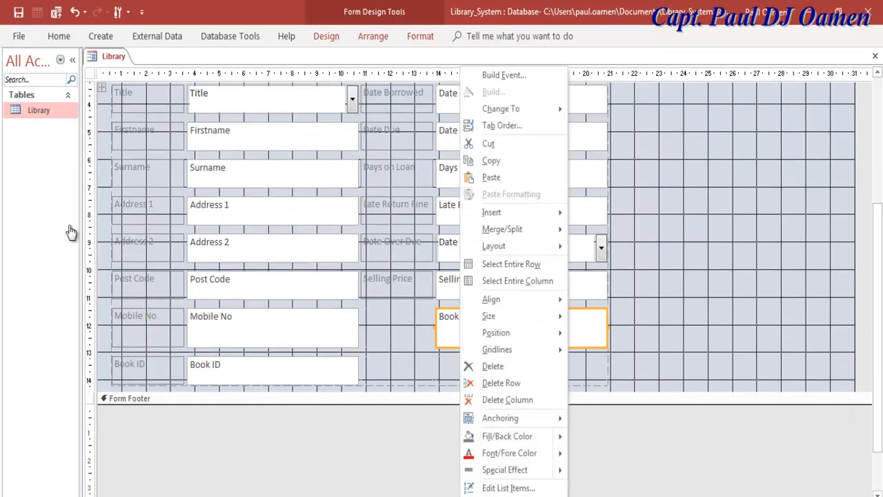
pyautogui.click(488, 144)
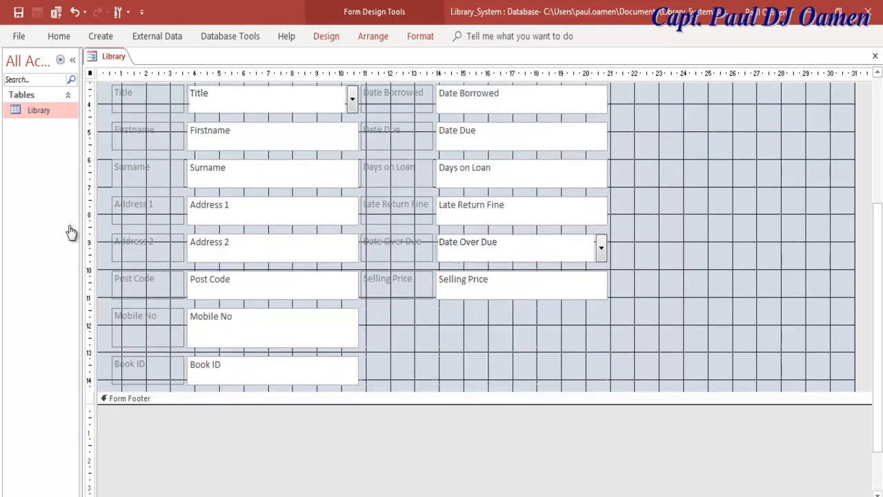
pyautogui.scroll(3, 483, 262)
pyautogui.click(119, 128)
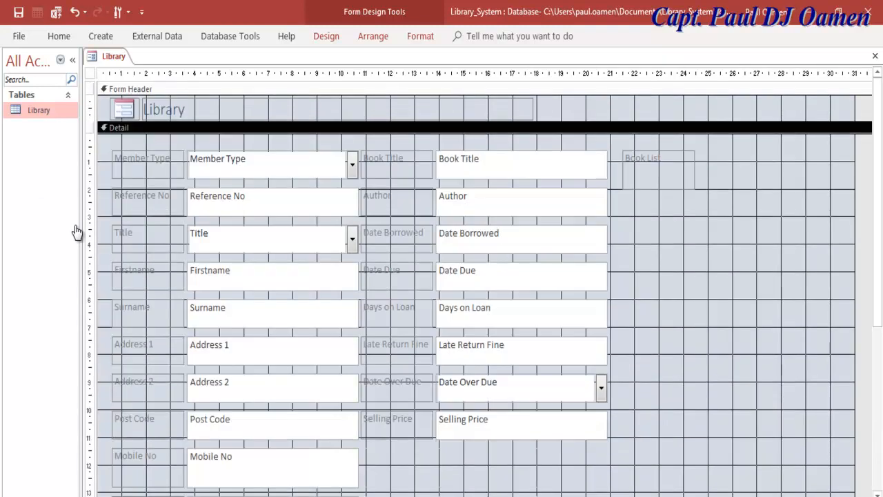
pyautogui.hotkey('ctrl', 'v')
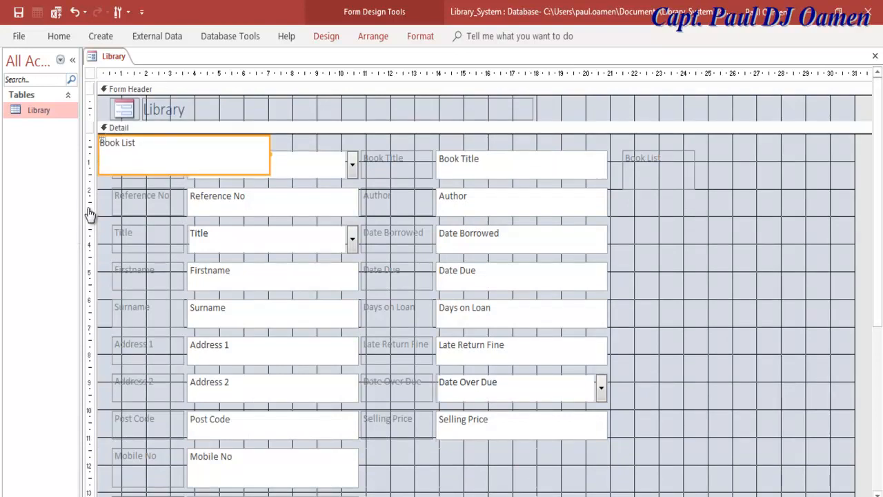
pyautogui.moveTo(138, 168); pyautogui.dragTo(664, 228)
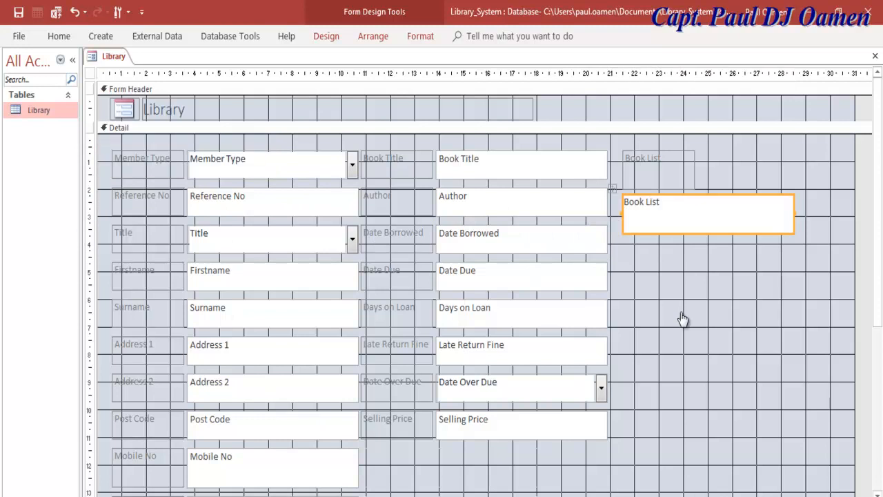
pyautogui.moveTo(696, 170); pyautogui.dragTo(799, 170)
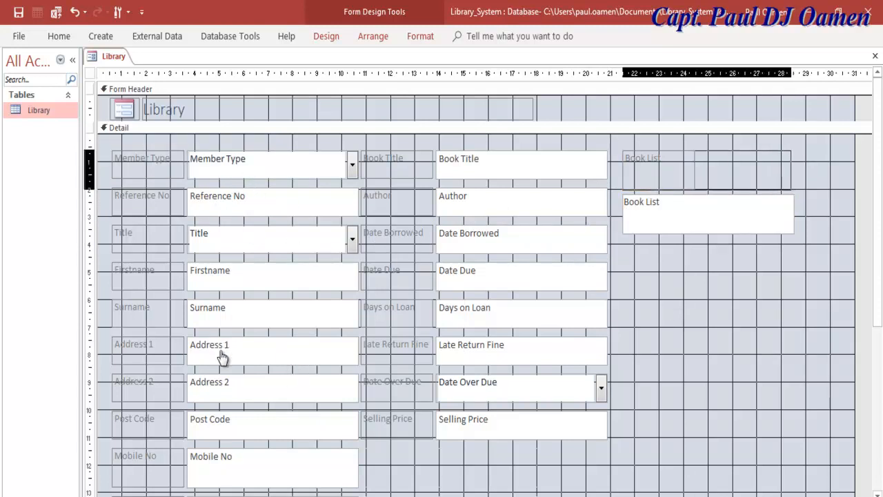
# - Select the Book List list box and bring up its Property Sheet
pyautogui.press('Tab')
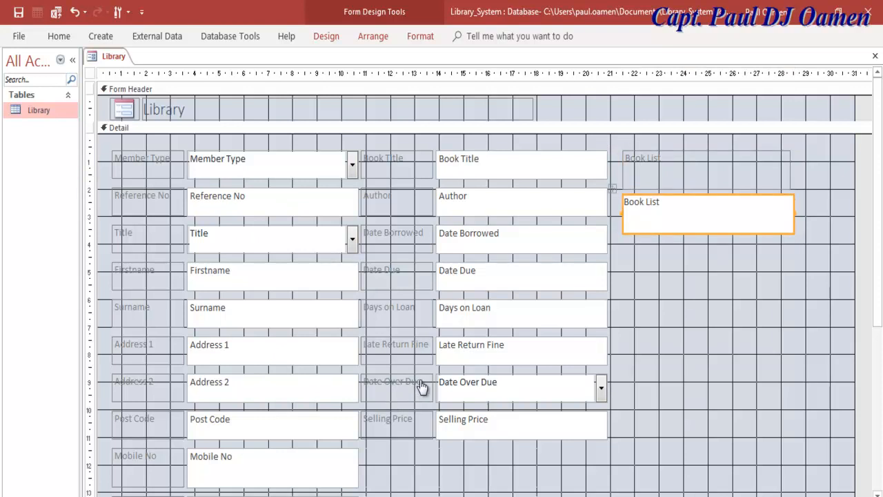
pyautogui.hotkey('shift', 'F10')
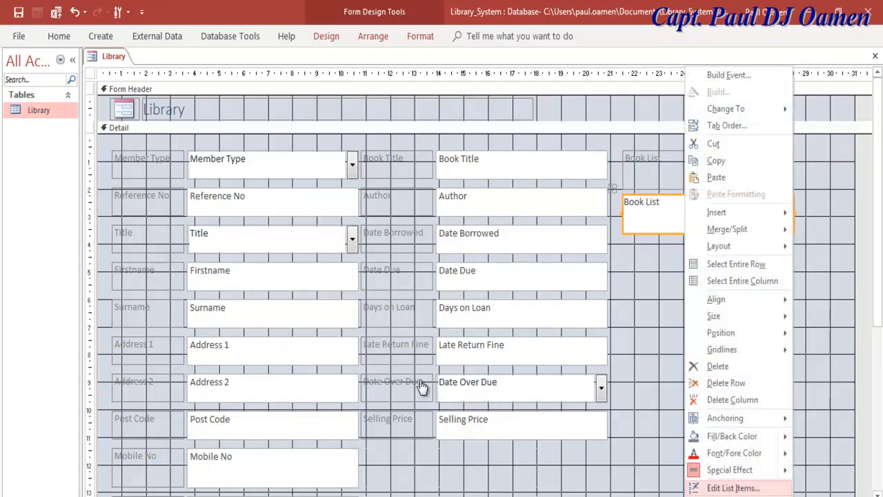
pyautogui.press('Escape')
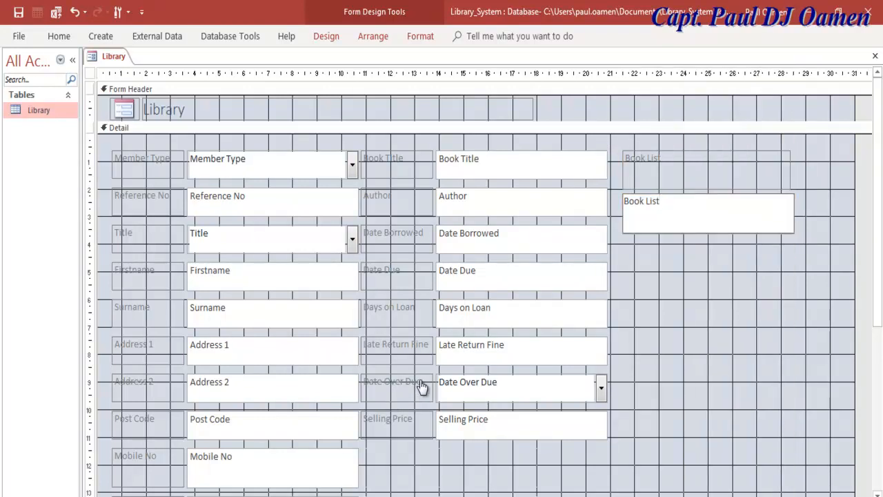
pyautogui.press('Escape')
pyautogui.press('Tab')
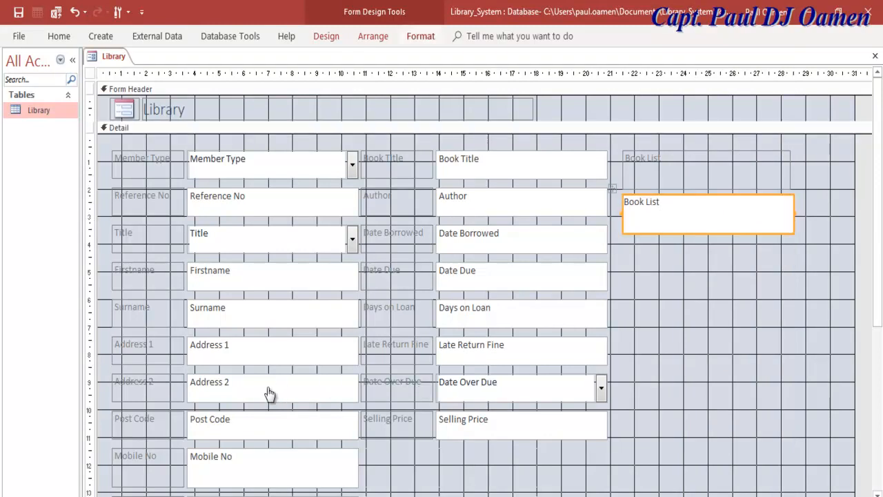
pyautogui.hotkey('ctrl', 'F1')
pyautogui.press('F4')
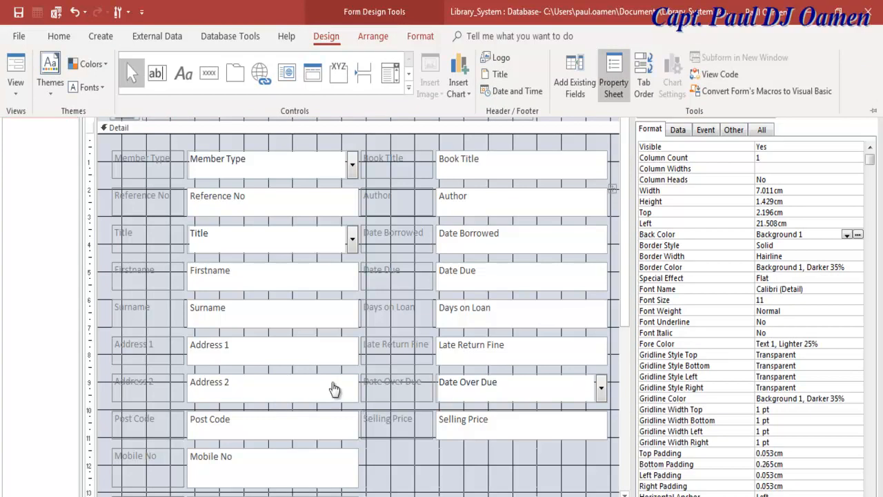
# - Set the Book List list box Height to 10.429cm
pyautogui.click(279, 360)
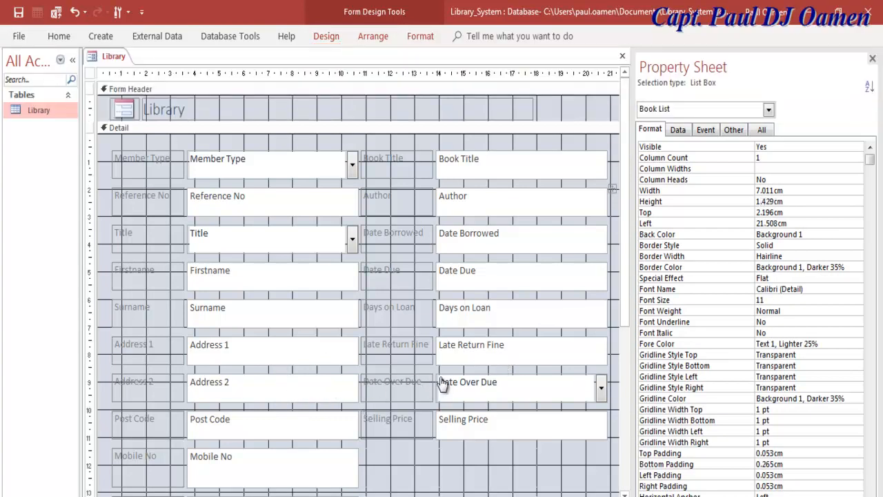
pyautogui.write('0')
pyautogui.press('Return')
pyautogui.click(761, 201)
pyautogui.write('0')
pyautogui.press('Return')
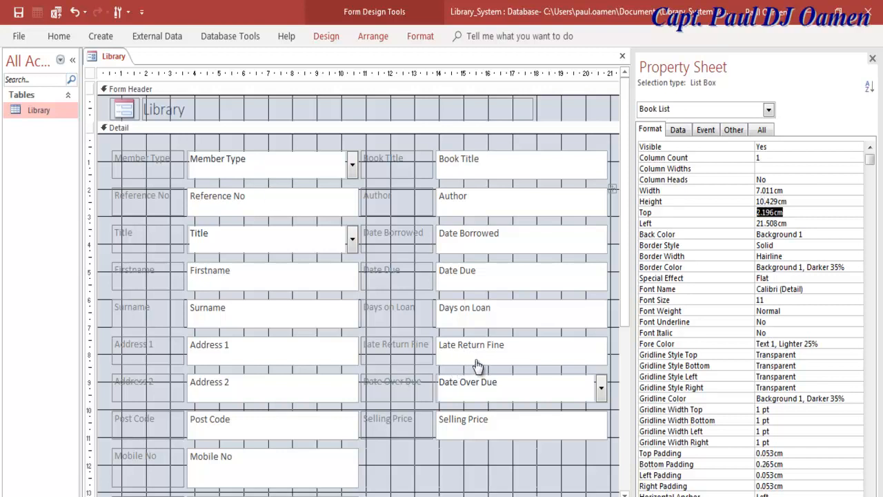
# - Shrink the Book List label to 1.032cm tall and move the list box up directly beneath it
pyautogui.hscroll(3, 291, 378)
pyautogui.hscroll(3, 291, 378)
pyautogui.click(315, 302)
pyautogui.press('Tab')
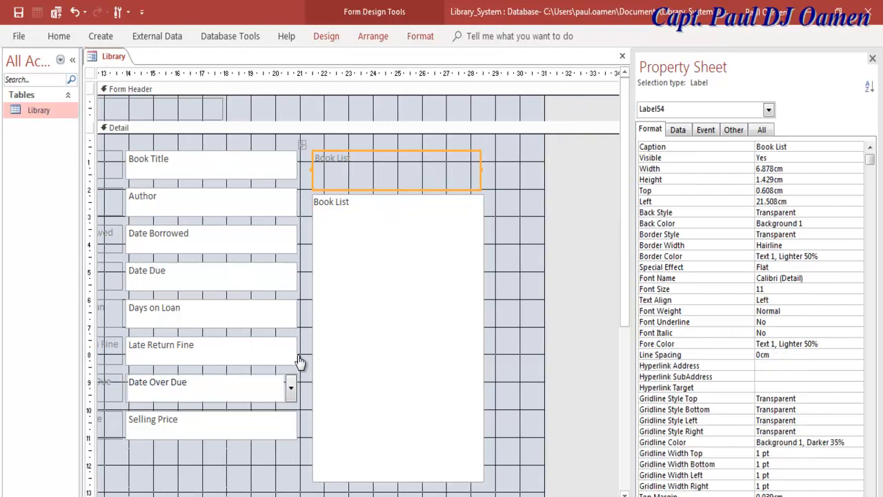
pyautogui.press('F6')
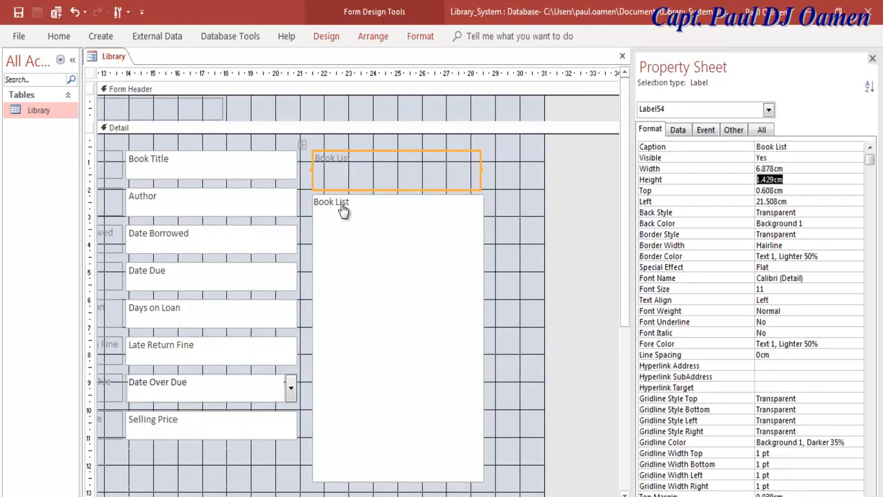
pyautogui.click(247, 255)
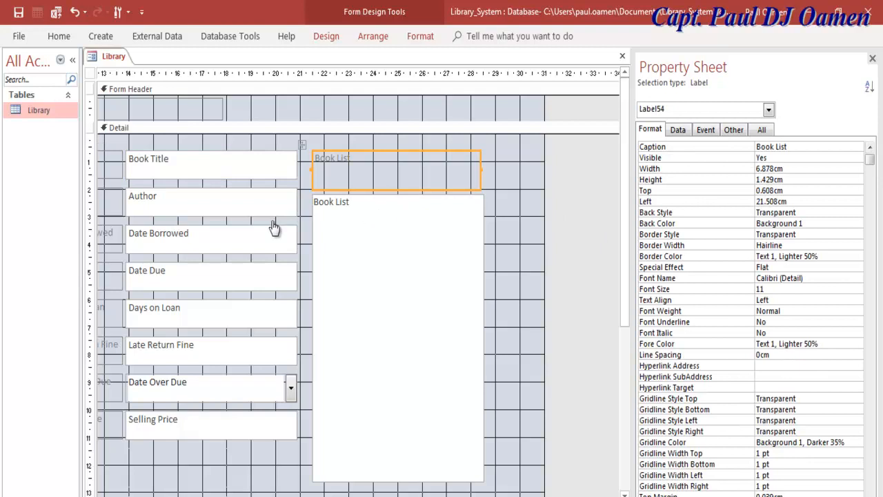
pyautogui.moveTo(784, 179); pyautogui.dragTo(756, 179)
pyautogui.write('1.032cm')
pyautogui.press('Return')
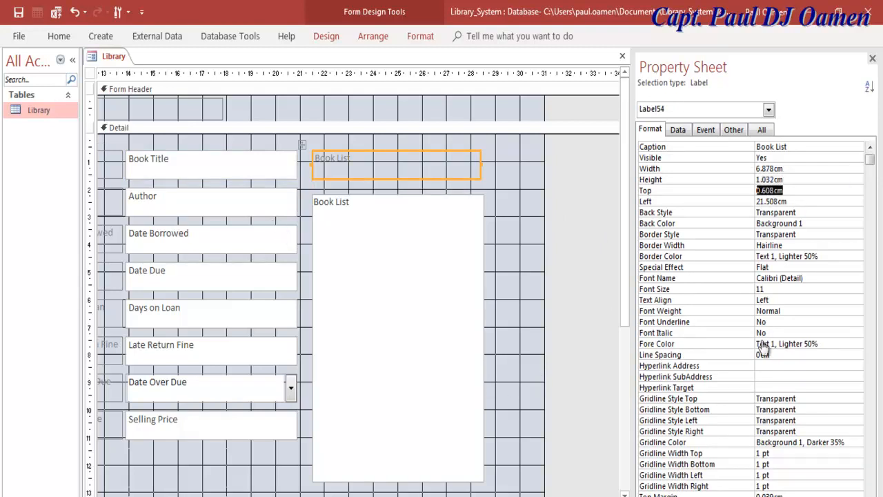
pyautogui.click(421, 416)
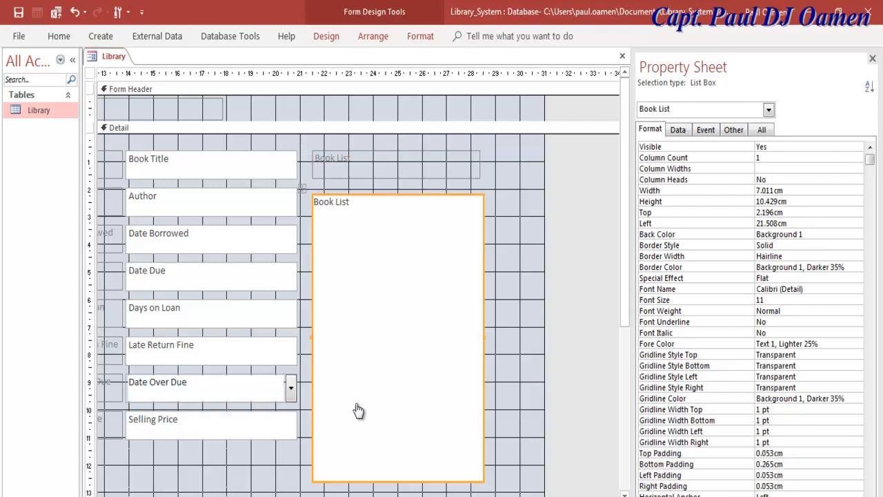
pyautogui.moveTo(421, 416); pyautogui.dragTo(421, 406)
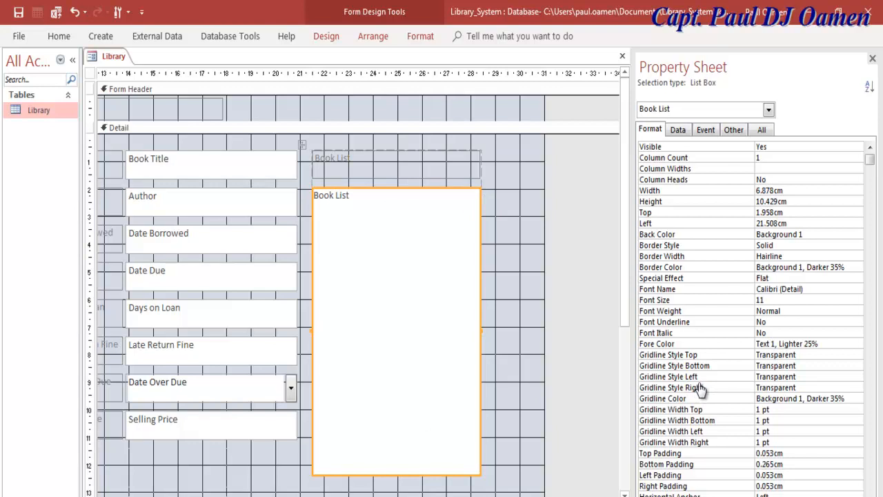
pyautogui.hscroll(-5, 701, 390)
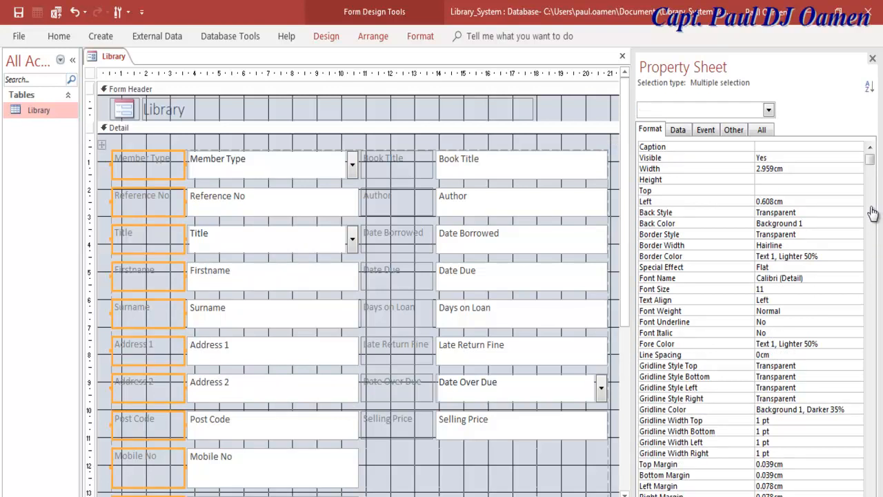
pyautogui.rightClick(93, 55)
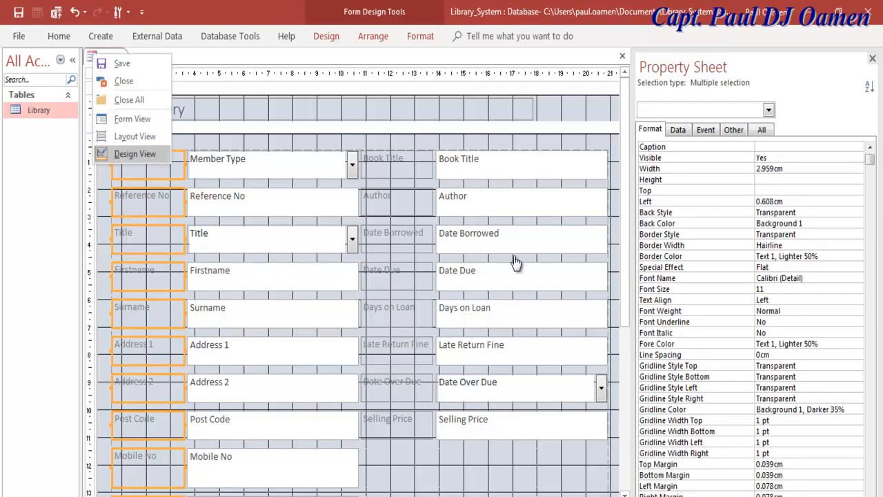
pyautogui.click(132, 119)
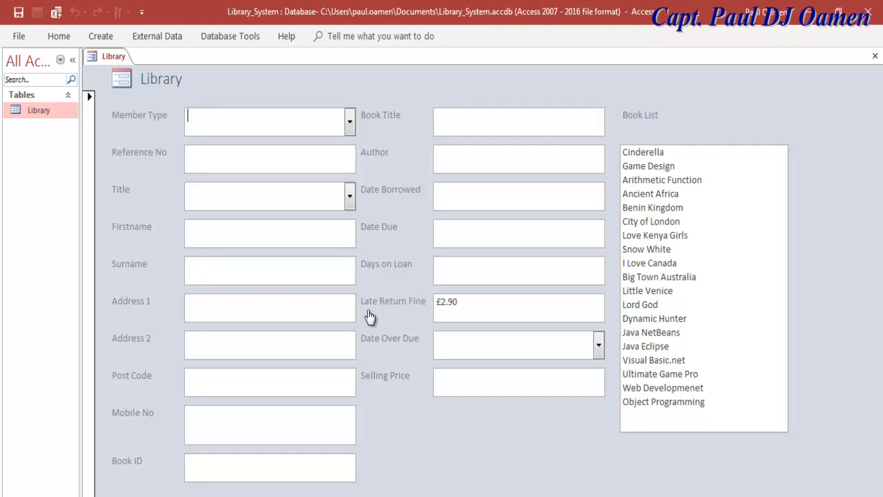
pyautogui.rightClick(98, 57)
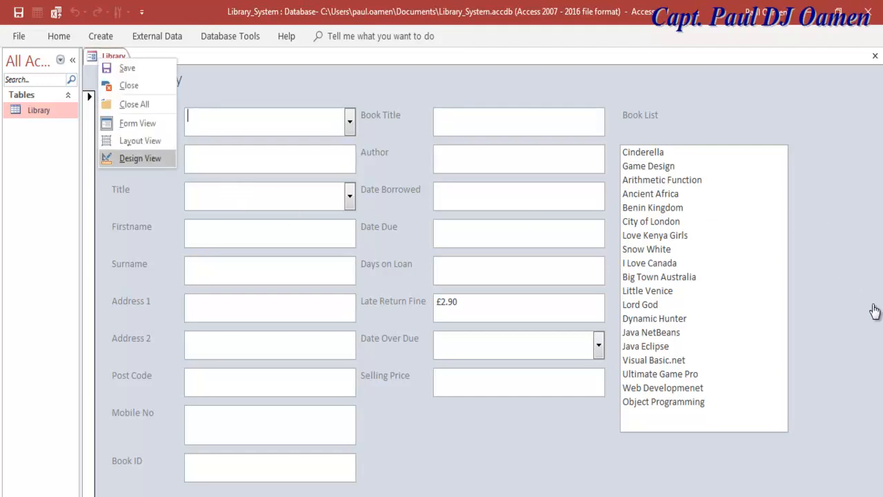
pyautogui.click(140, 158)
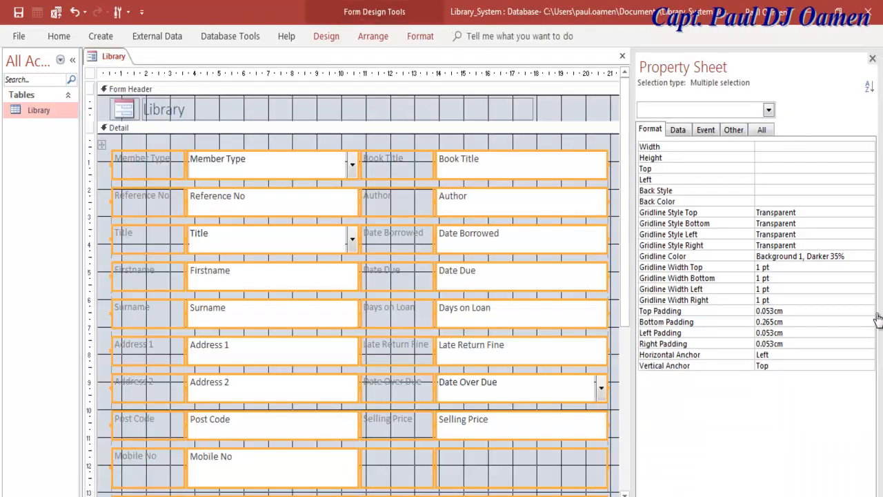
# - Widen the form's design area and delete the Book ID label and text box
pyautogui.hscroll(6, 358, 297)
pyautogui.moveTo(445, 296)
pyautogui.mouseDown()
pyautogui.moveTo(616, 297)
pyautogui.moveTo(600, 296)
pyautogui.mouseUp()
pyautogui.scroll(-5, 359, 297)
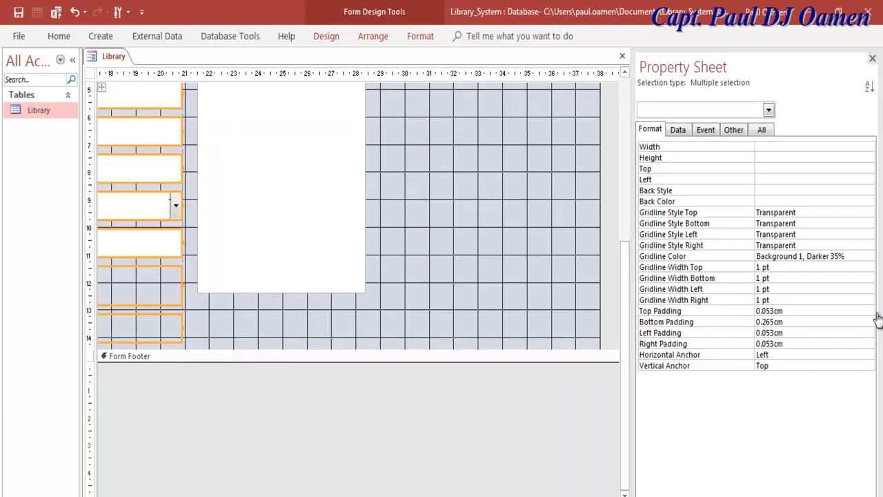
pyautogui.hscroll(-10, 394, 210)
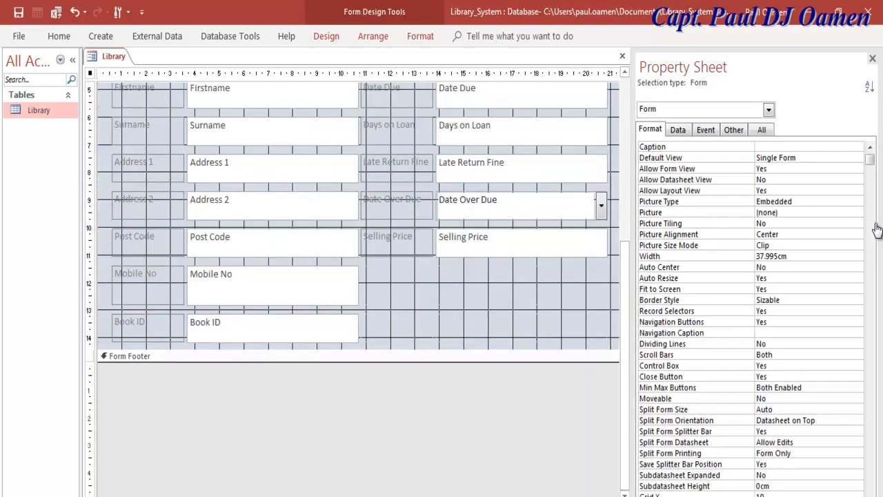
pyautogui.click(273, 329)
pyautogui.keyDown('shift'); pyautogui.click(148, 328); pyautogui.keyUp('shift')
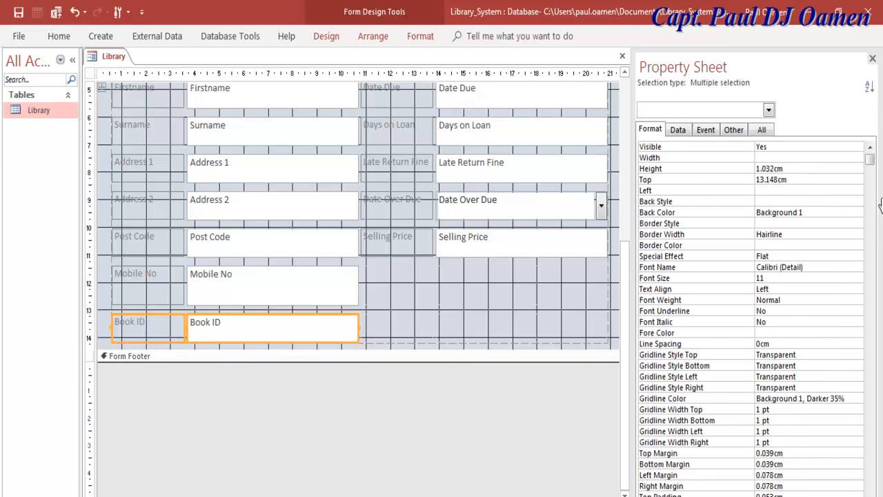
pyautogui.press('Delete')
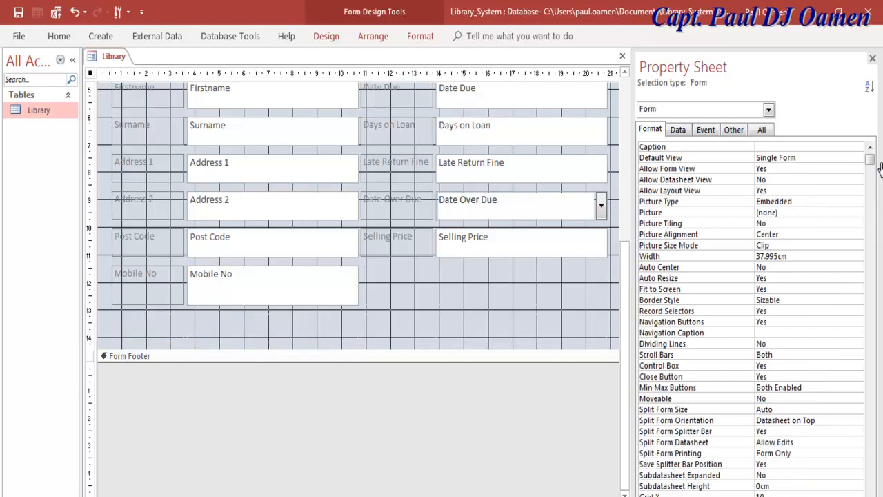
# - Close the Property Sheet and collapse the Navigation Pane
pyautogui.scroll(5, 233, 181)
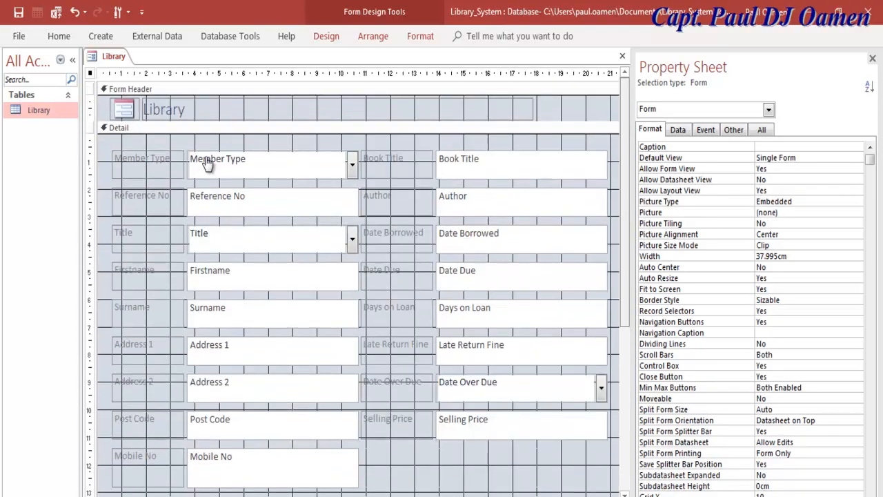
pyautogui.press('F4')
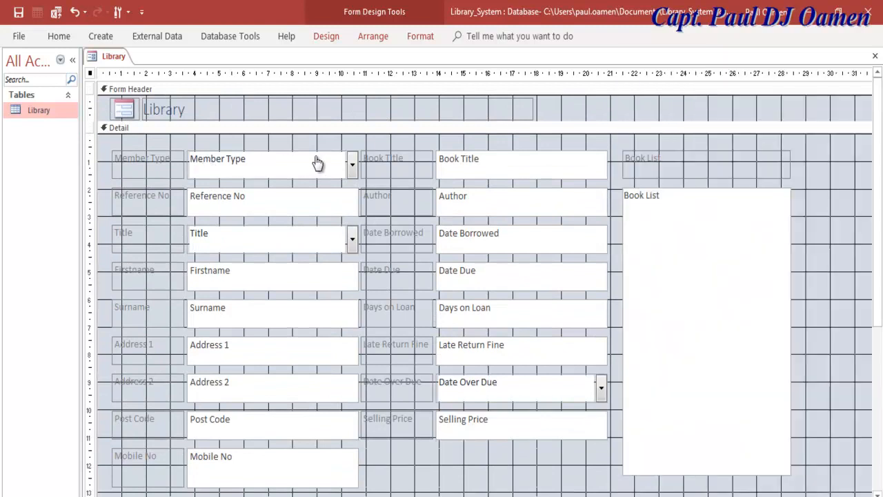
pyautogui.press('F11')
# - Restore the deleted Book ID field and move it below Selling Price
pyautogui.hotkey('ctrl', 'z')
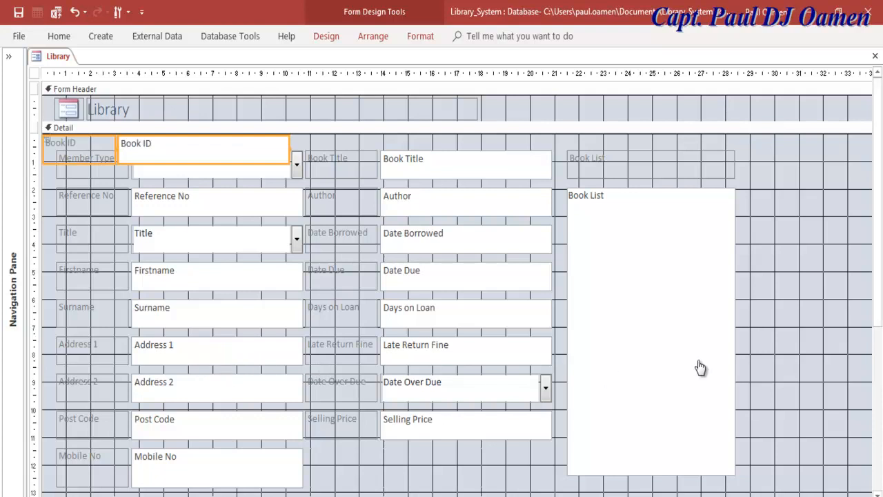
pyautogui.moveTo(108, 154)
pyautogui.mouseDown()
pyautogui.moveTo(235, 260)
pyautogui.moveTo(383, 452)
pyautogui.moveTo(373, 472)
pyautogui.mouseUp()
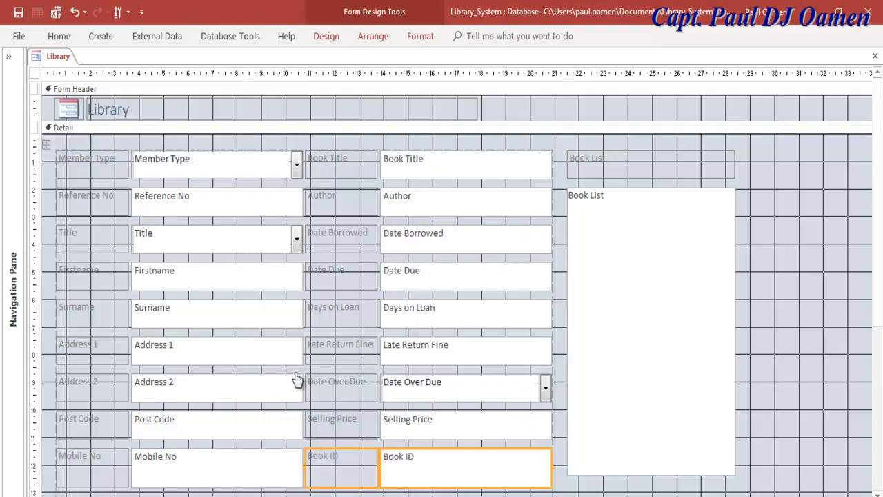
pyautogui.click(304, 372)
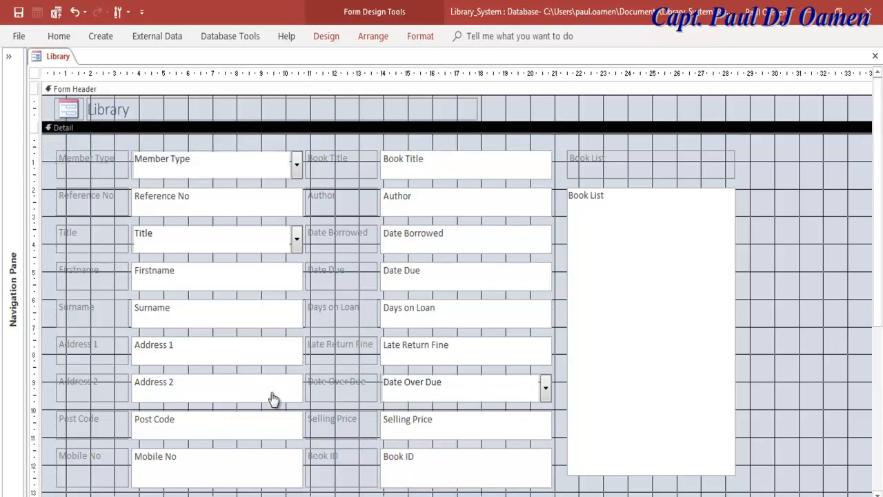
# - Make the Detail section taller and pick the List Box control
pyautogui.scroll(-3, 270, 394)
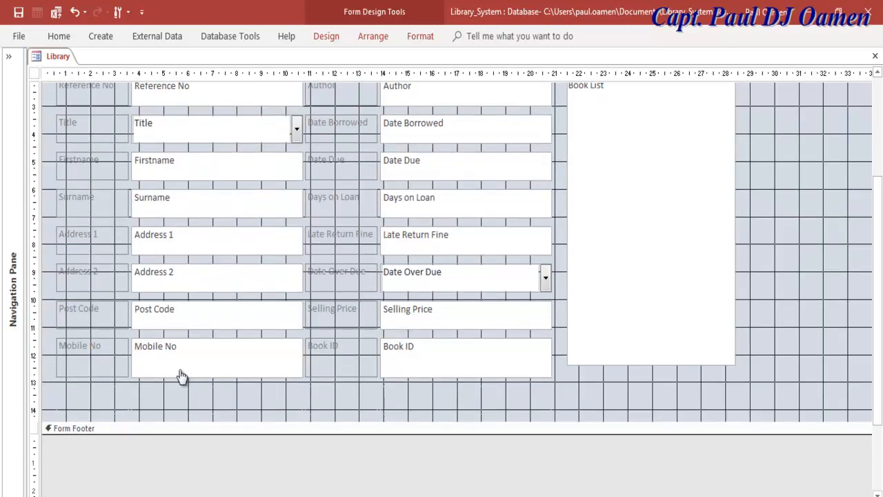
pyautogui.moveTo(234, 421); pyautogui.dragTo(272, 470)
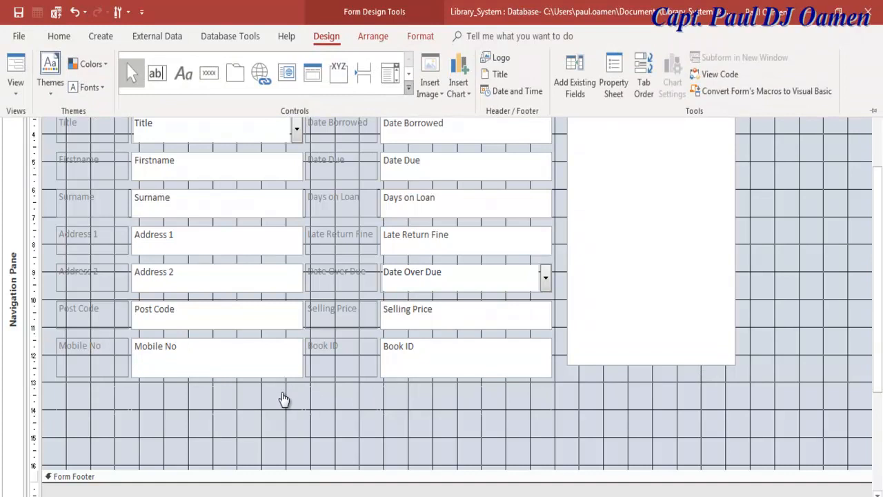
pyautogui.click(408, 88)
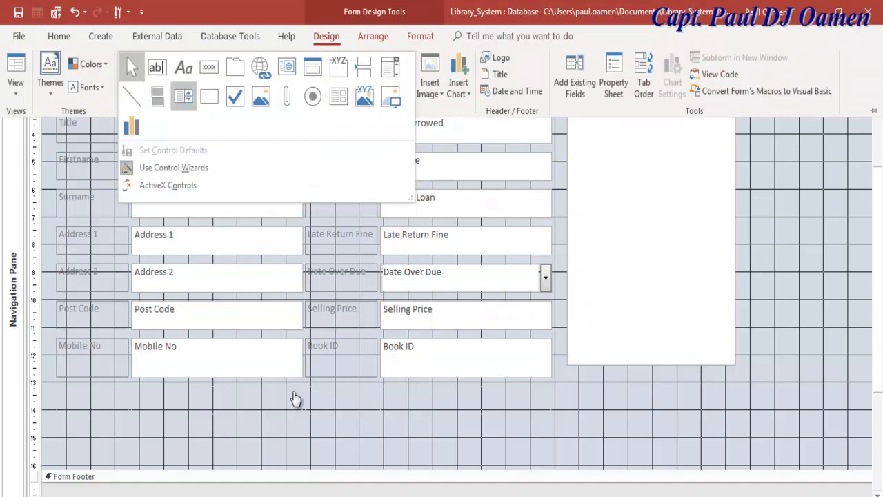
pyautogui.click(184, 96)
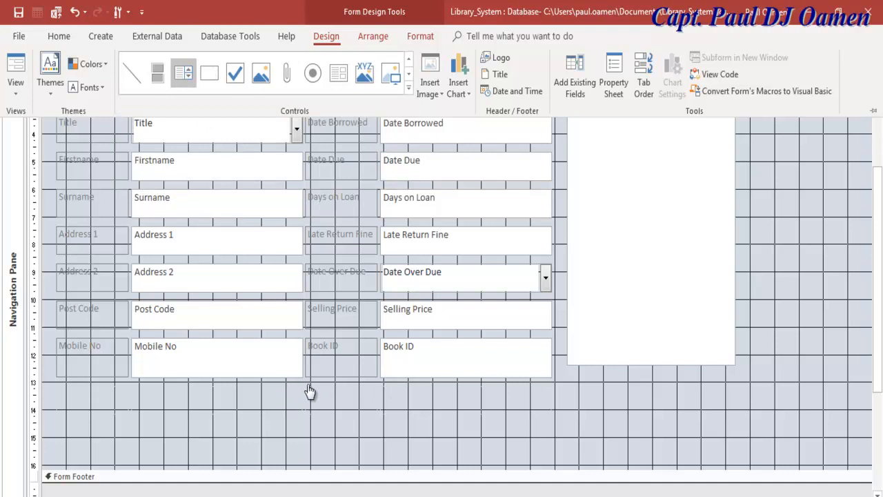
pyautogui.moveTo(57, 387)
pyautogui.mouseDown()
pyautogui.moveTo(127, 401)
pyautogui.moveTo(663, 427)
pyautogui.moveTo(829, 444)
pyautogui.moveTo(837, 461)
pyautogui.moveTo(855, 466)
pyautogui.mouseUp()
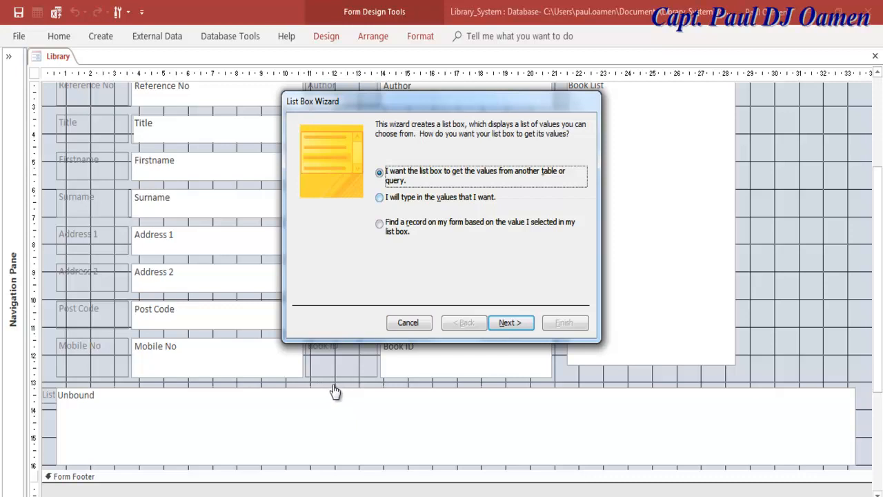
pyautogui.click(422, 390)
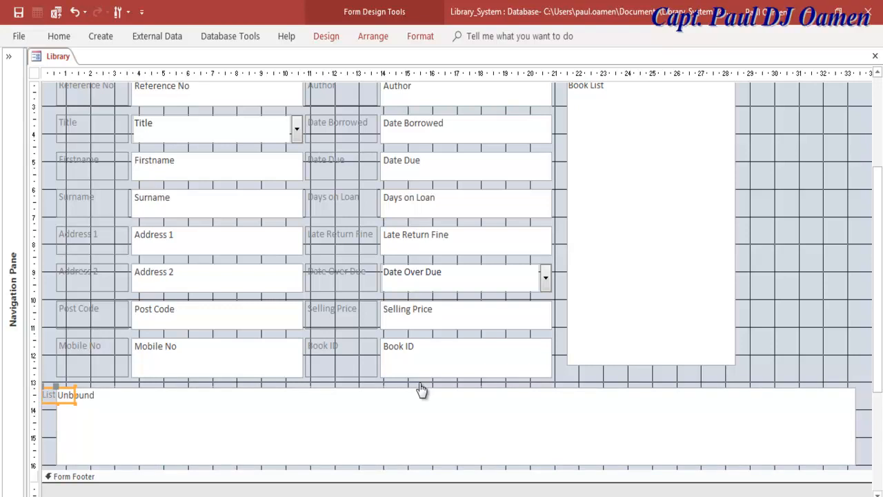
pyautogui.hotkey('shift', 'F10')
pyautogui.press('d')
pyautogui.press('Return')
pyautogui.scroll(3, 457, 404)
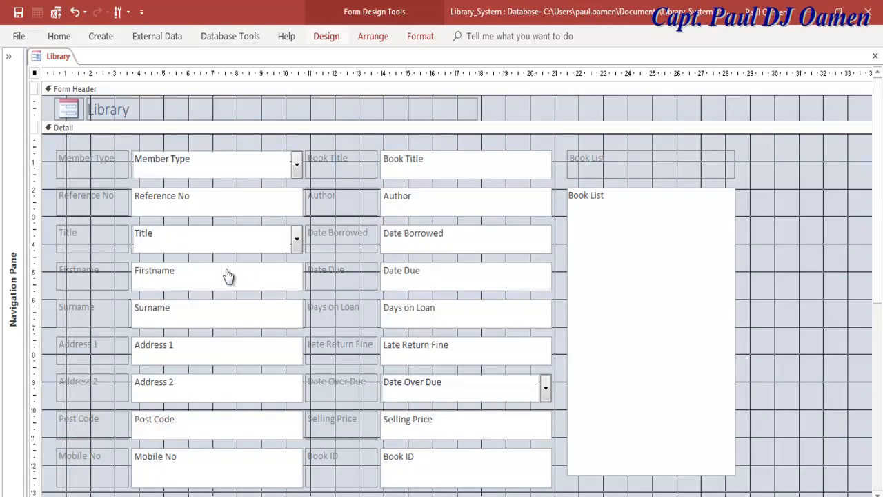
# - Add a text Next Record button named cmbNext to the right of the Book List
pyautogui.hotkey('ctrl', 'F1')
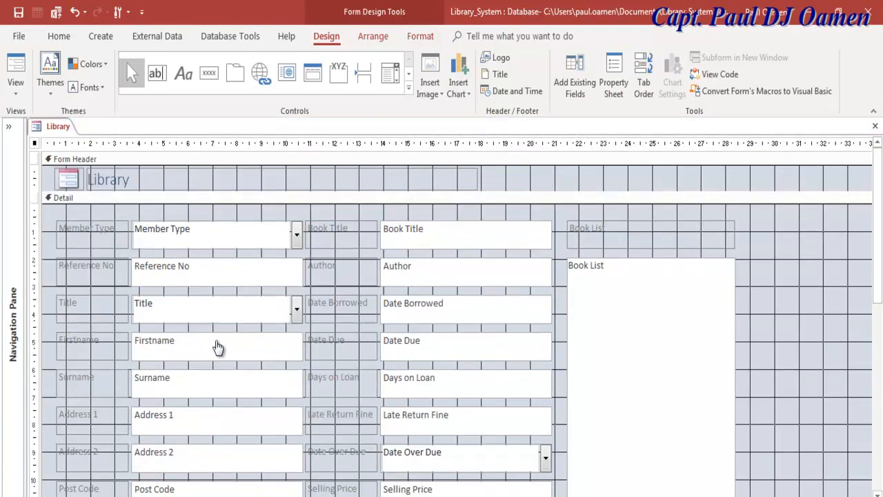
pyautogui.click(209, 74)
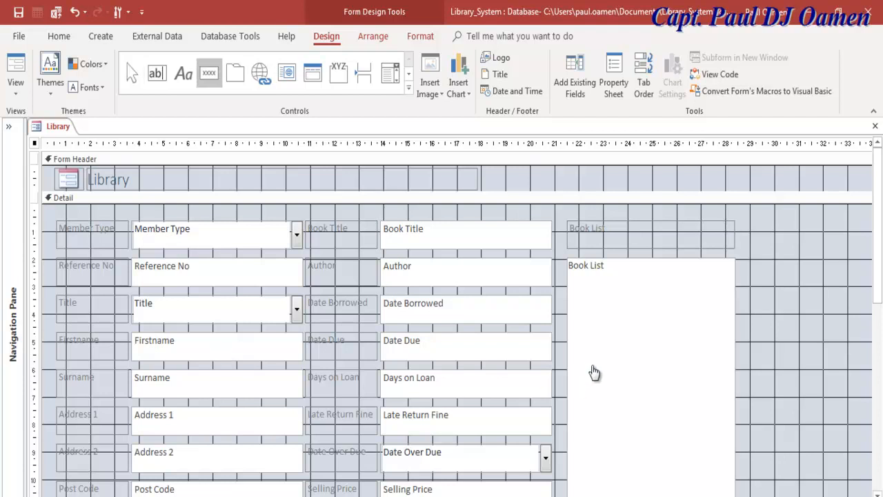
pyautogui.moveTo(750, 225)
pyautogui.mouseDown()
pyautogui.moveTo(838, 245)
pyautogui.moveTo(866, 264)
pyautogui.mouseUp()
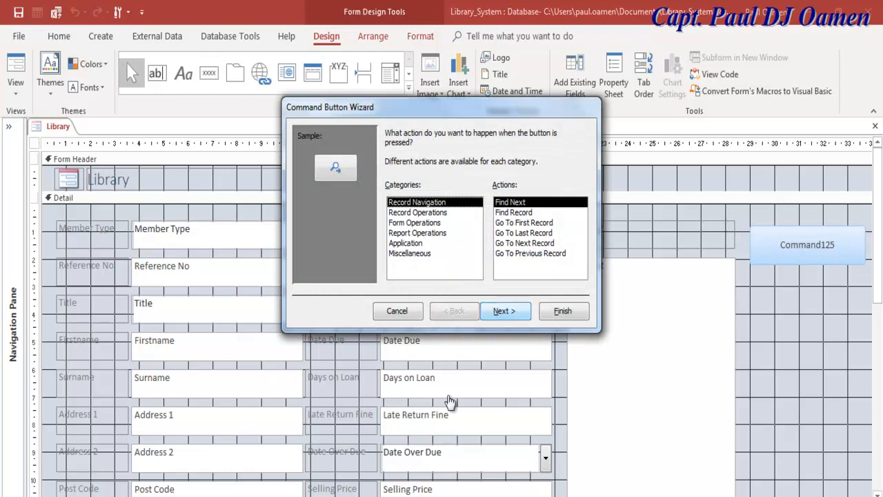
pyautogui.press('Down')
pyautogui.press('Down')
pyautogui.press('Down')
pyautogui.press('Down')
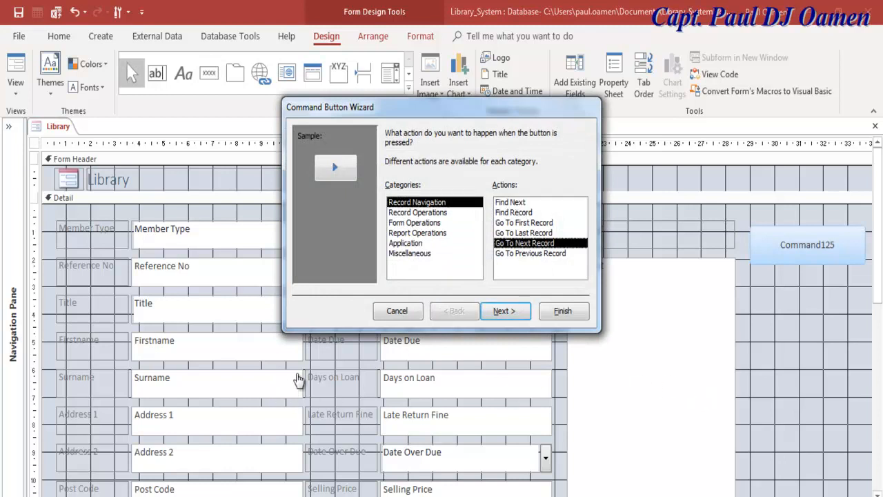
pyautogui.press('Return')
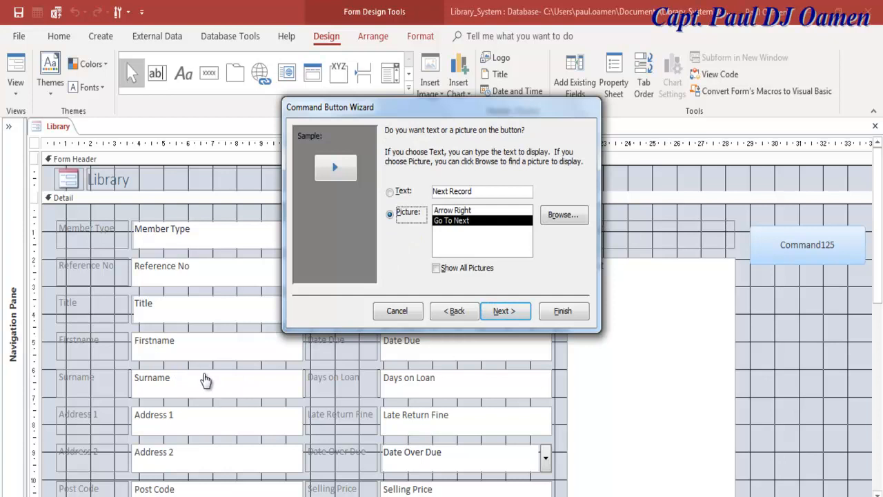
pyautogui.hotkey('alt', 't')
pyautogui.press('Return')
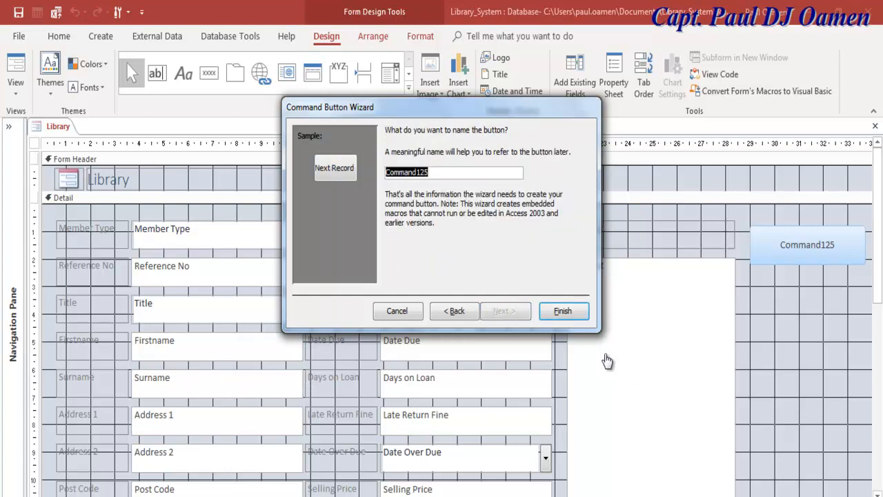
pyautogui.write('cmbNext')
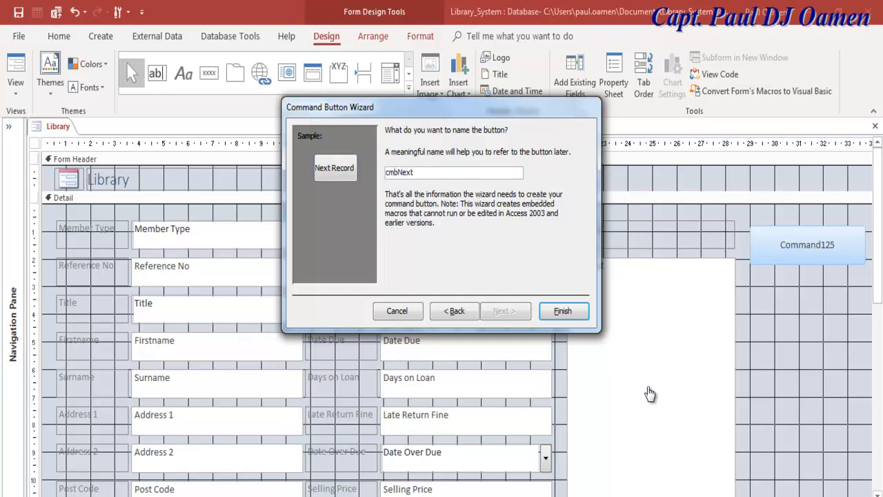
pyautogui.press('Return')
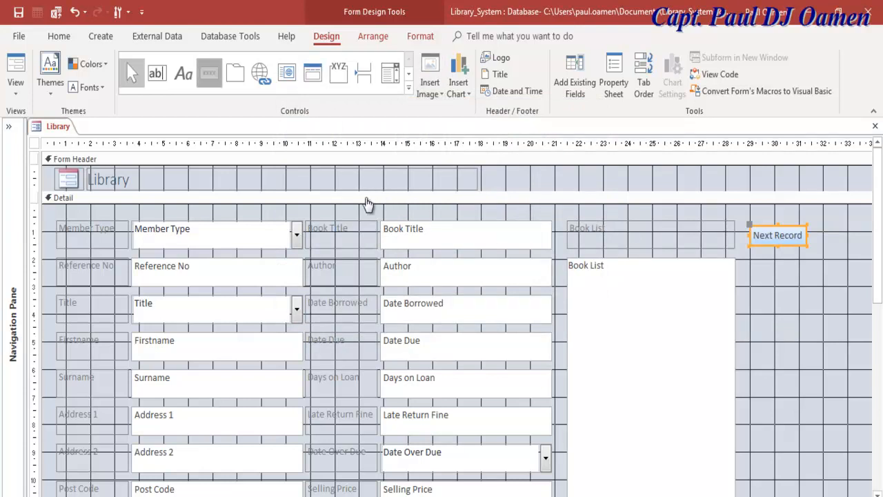
# - Add a text Previous Record button named cmbPrevious below it, then widen Next Record to match
pyautogui.click(209, 74)
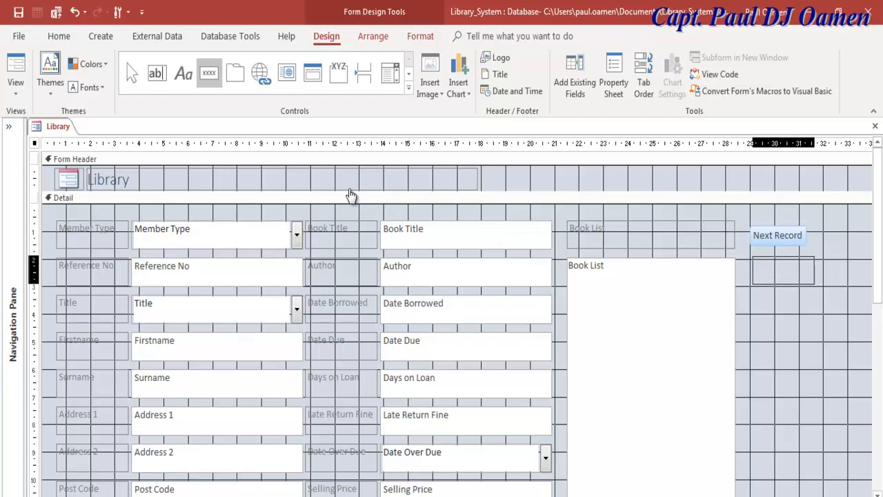
pyautogui.moveTo(752, 256); pyautogui.dragTo(823, 288)
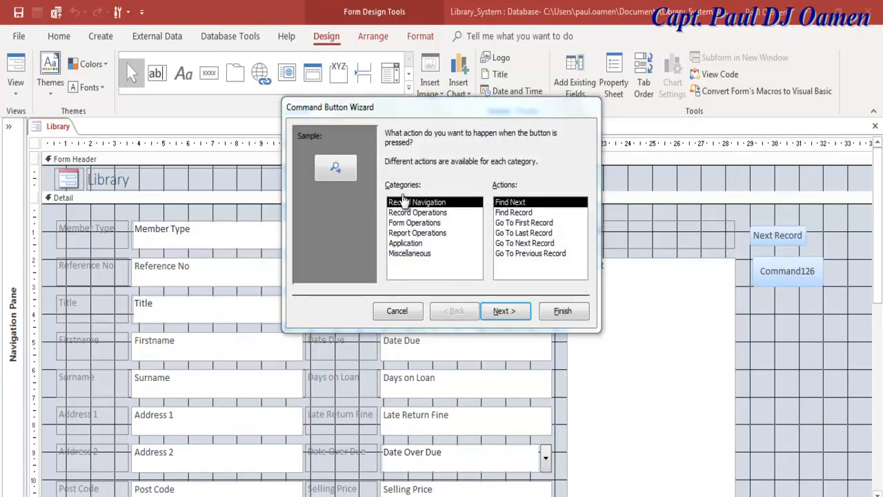
pyautogui.click(531, 253)
pyautogui.click(505, 312)
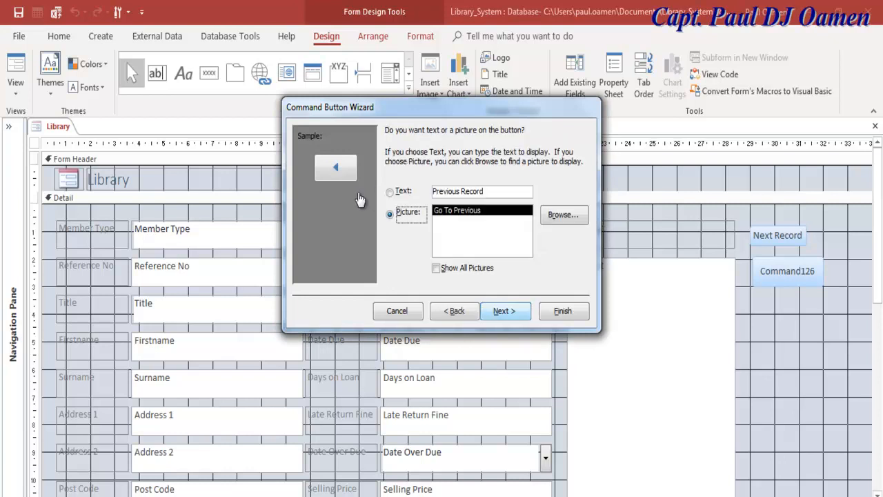
pyautogui.click(403, 192)
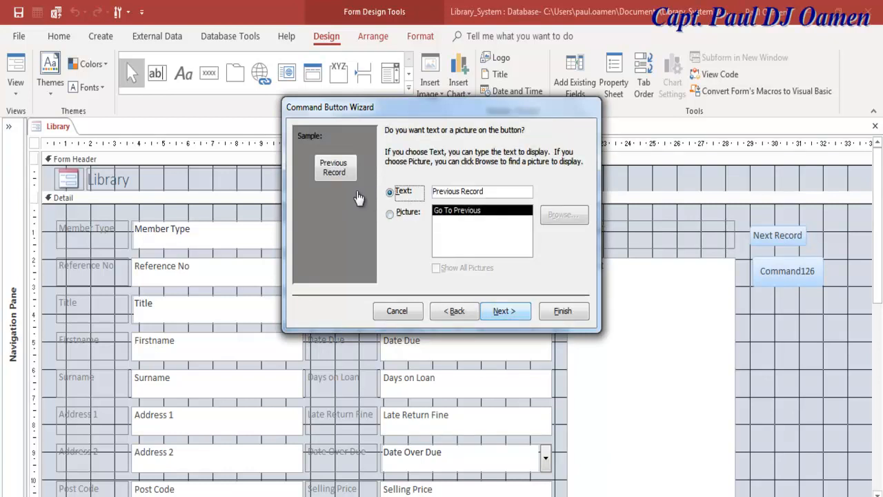
pyautogui.press('Return')
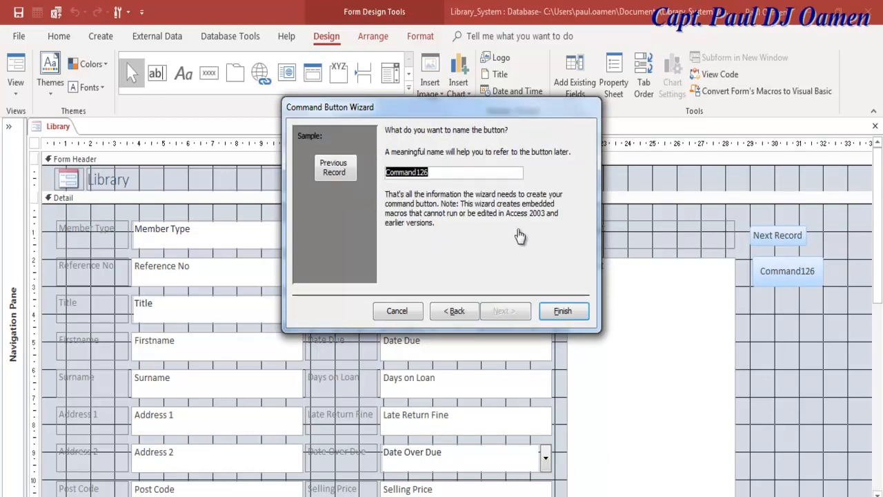
pyautogui.write('cmb')
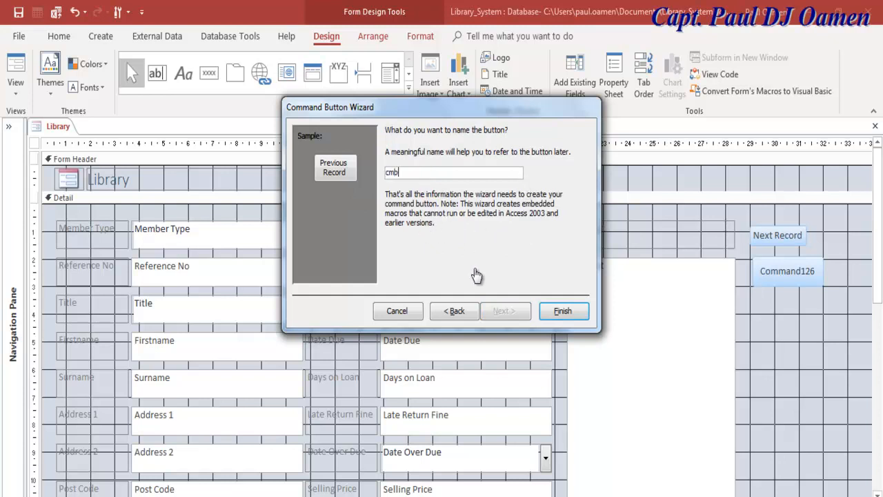
pyautogui.write('Previous')
pyautogui.click(563, 311)
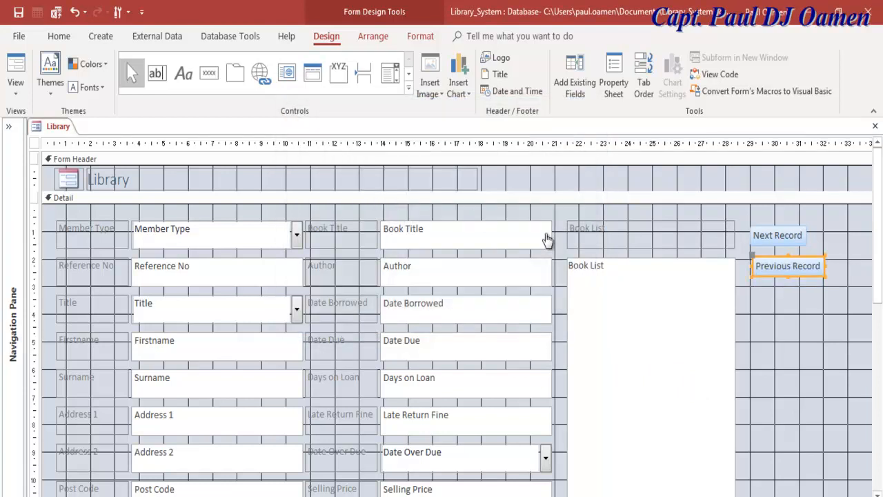
pyautogui.click(777, 236)
pyautogui.moveTo(807, 235); pyautogui.dragTo(824, 236)
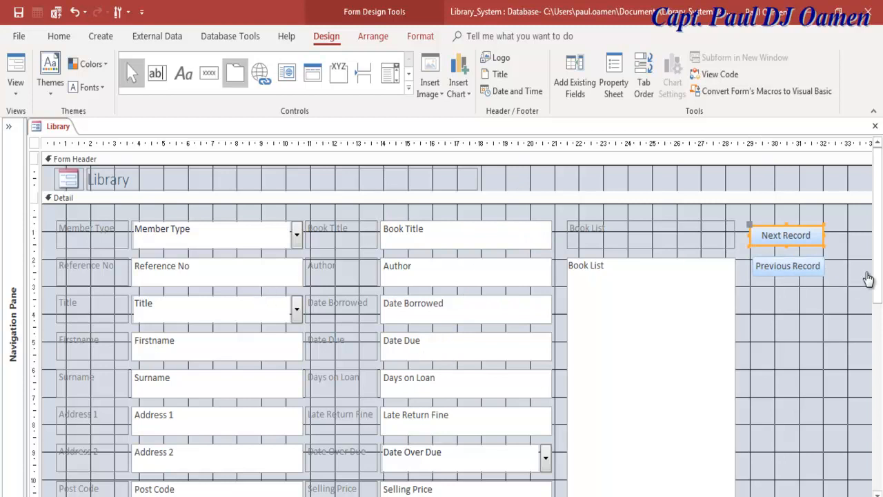
# - Add a text Add Record button named cmbAddNew below Previous Record, widened to match it
pyautogui.click(209, 73)
pyautogui.click(752, 289)
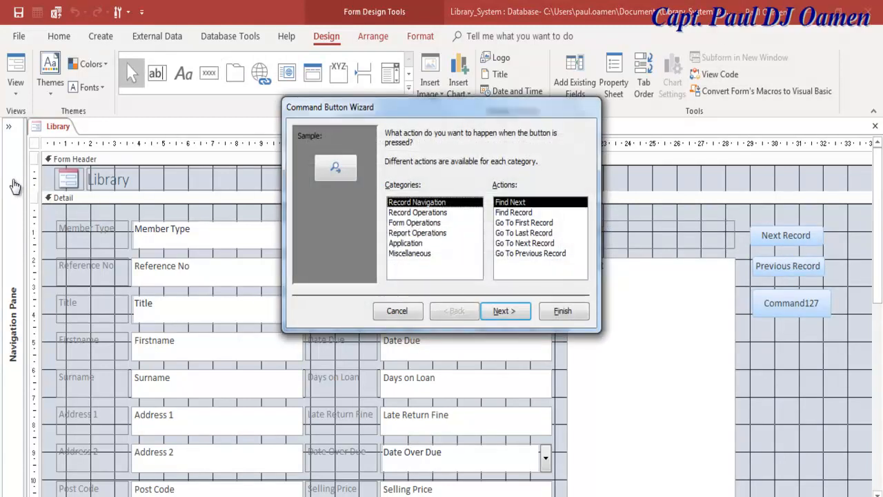
pyautogui.press('Down')
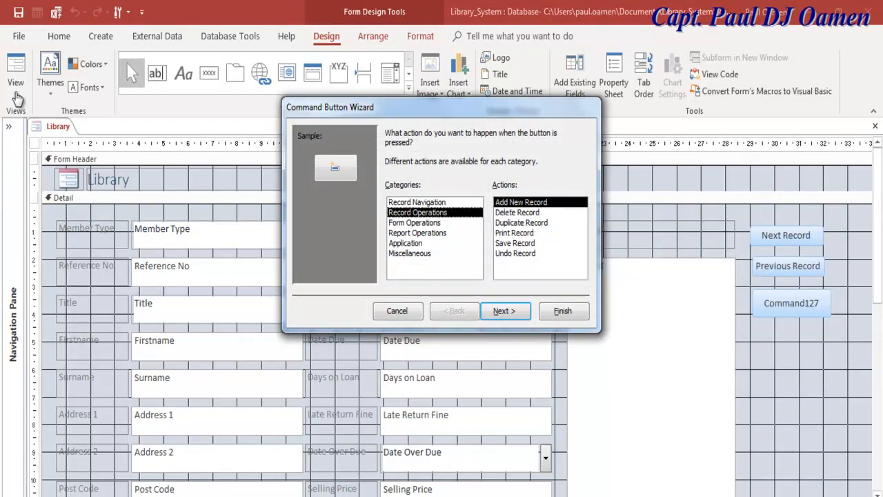
pyautogui.press('Return')
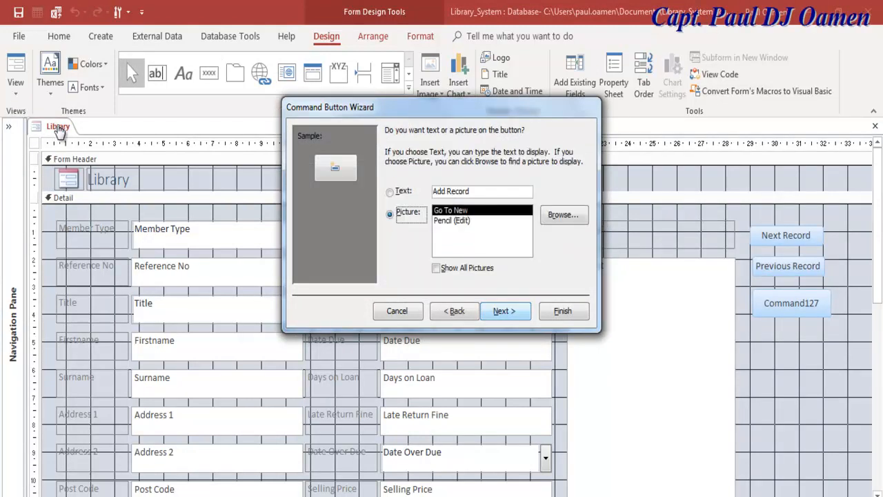
pyautogui.hotkey('alt', 't')
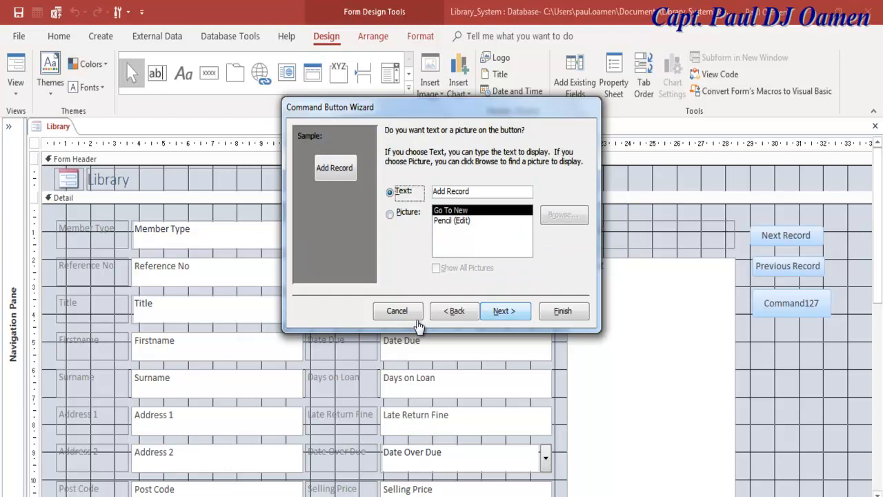
pyautogui.click(504, 311)
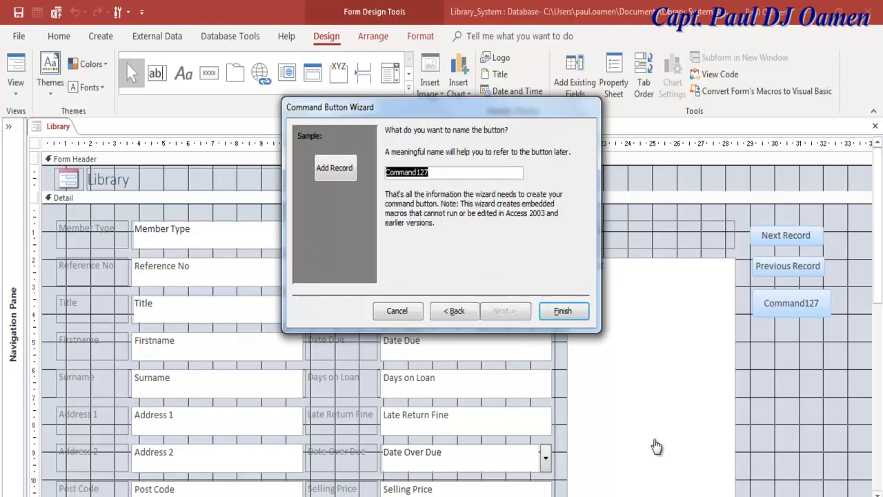
pyautogui.write('cmb')
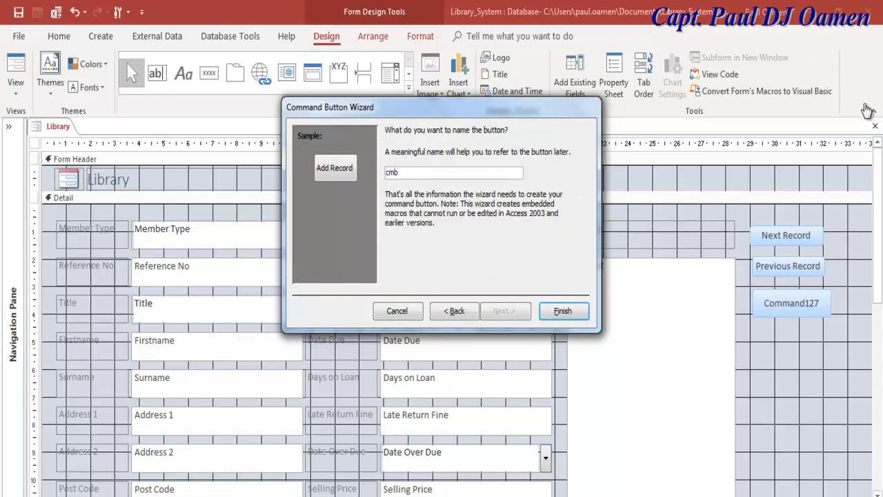
pyautogui.write('AddNew')
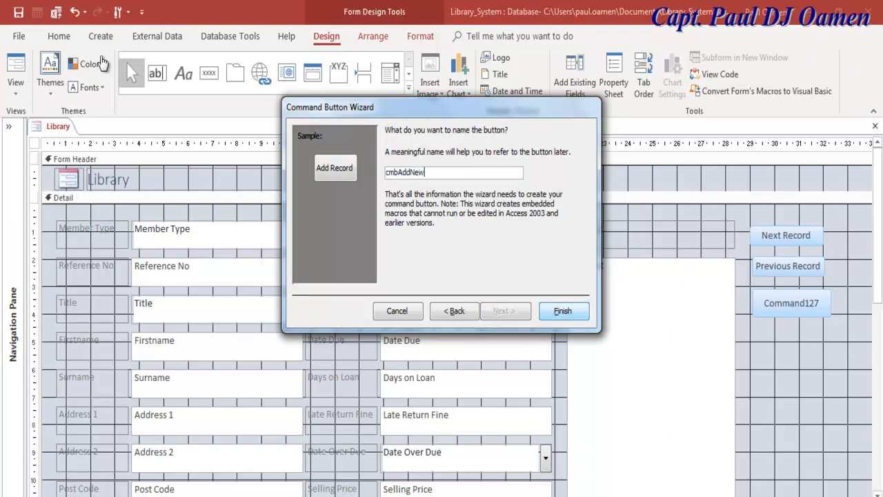
pyautogui.press('Return')
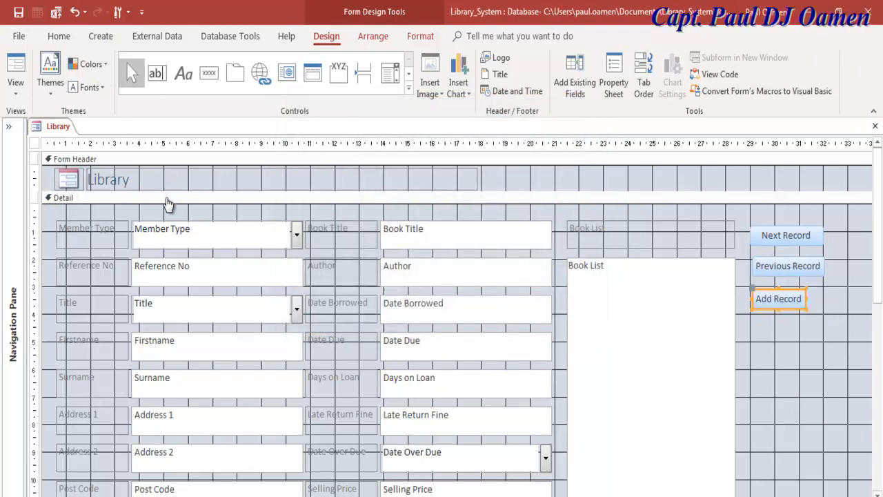
pyautogui.hotkey('shift', 'Right')
pyautogui.hotkey('shift', 'Right')
pyautogui.hotkey('shift', 'Right')
pyautogui.hotkey('shift', 'Right')
pyautogui.hotkey('shift', 'Right')
pyautogui.hotkey('shift', 'Right')
pyautogui.hotkey('shift', 'Right')
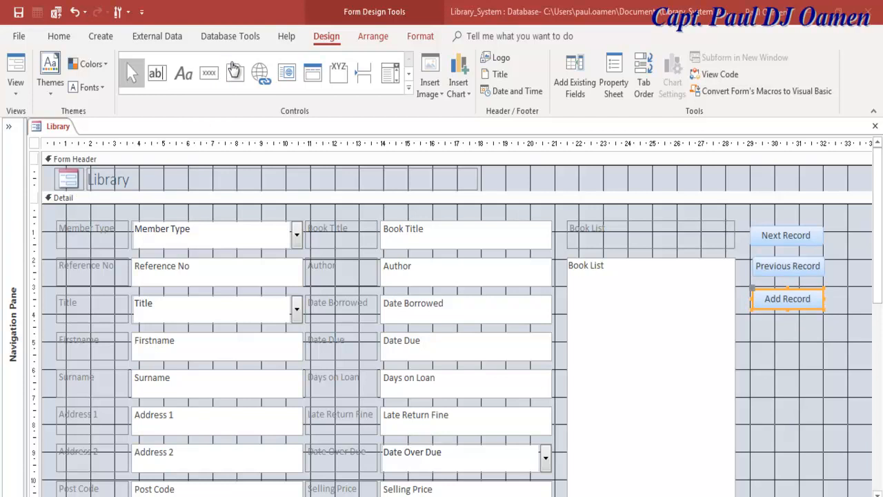
# - Draw an Update Grid button below Add Record, then draw another button beneath it
pyautogui.click(281, 209)
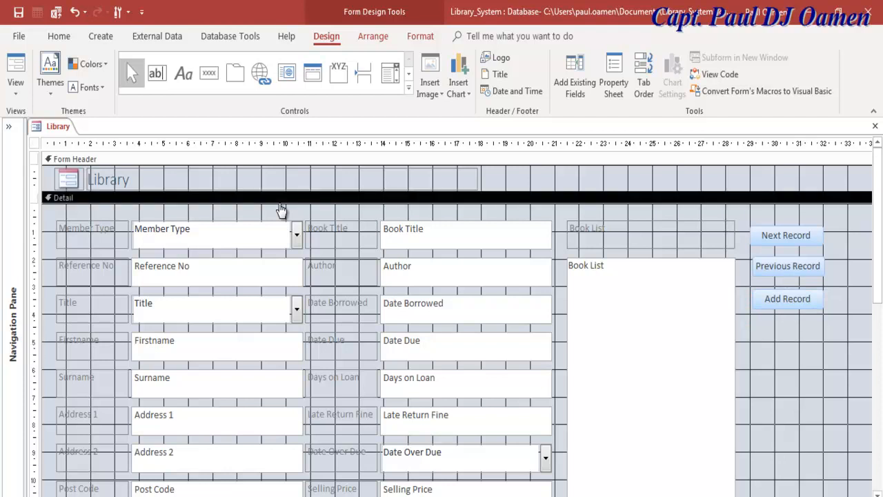
pyautogui.click(209, 74)
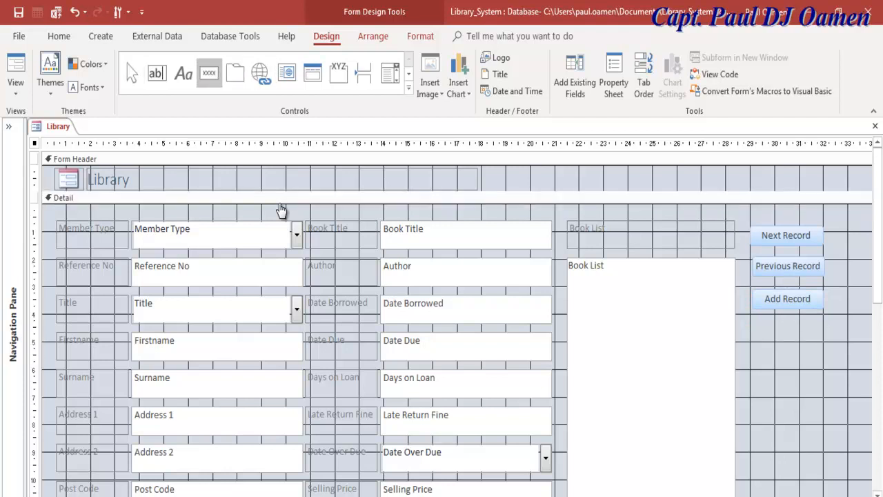
pyautogui.moveTo(754, 322); pyautogui.dragTo(833, 350)
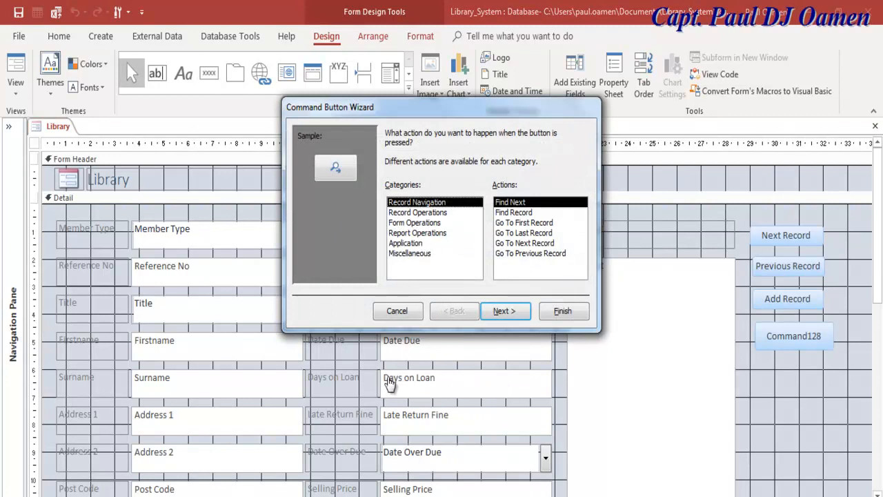
pyautogui.press('Escape')
pyautogui.moveTo(822, 336); pyautogui.dragTo(772, 336)
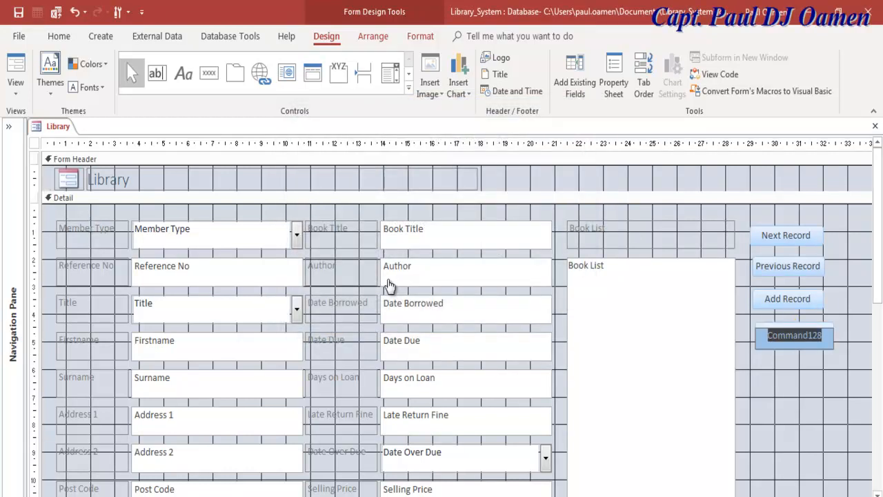
pyautogui.write('Update')
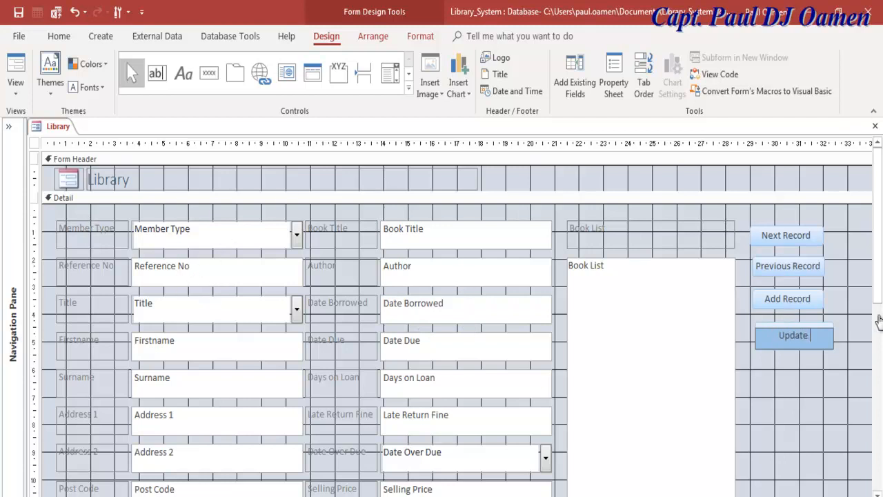
pyautogui.write(' Grid')
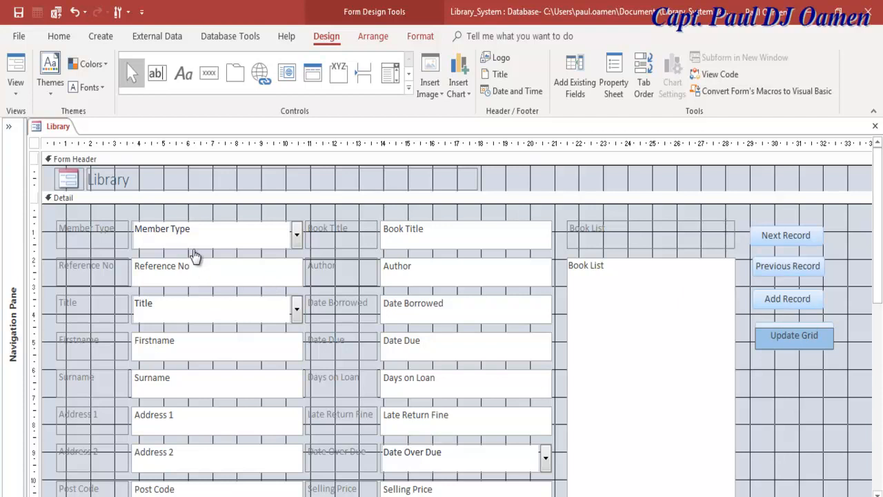
pyautogui.click(206, 413)
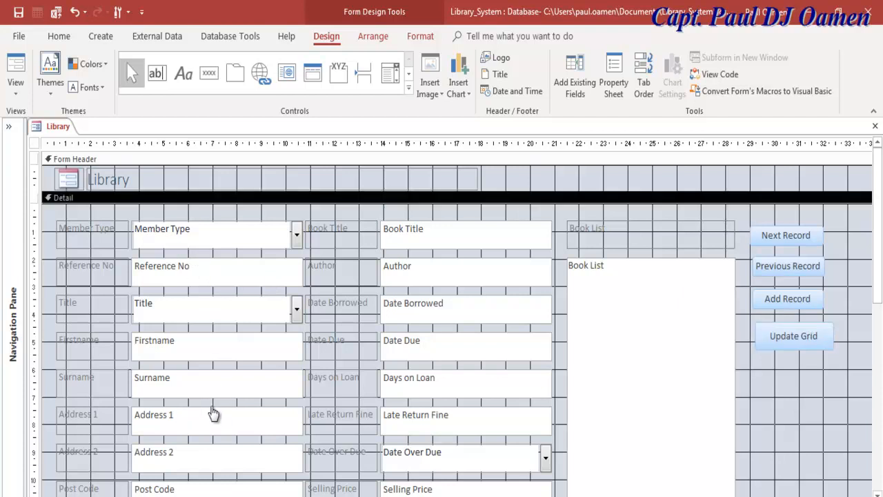
pyautogui.click(209, 73)
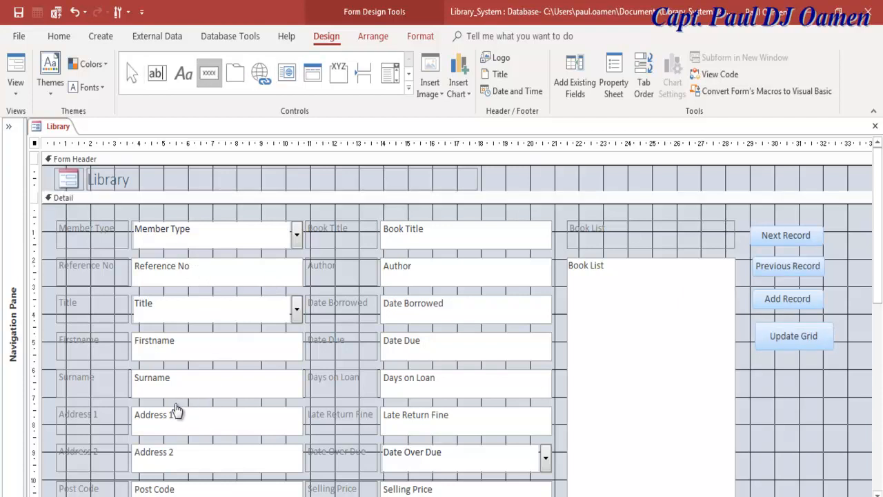
pyautogui.moveTo(755, 355); pyautogui.dragTo(836, 393)
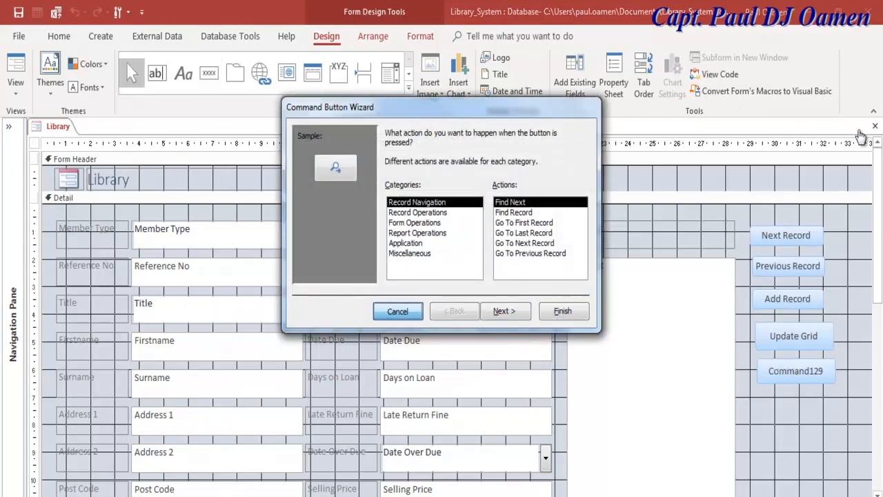
# - Cancel the wizard and caption the new button ToolBar Yes
pyautogui.click(397, 311)
pyautogui.press('F2')
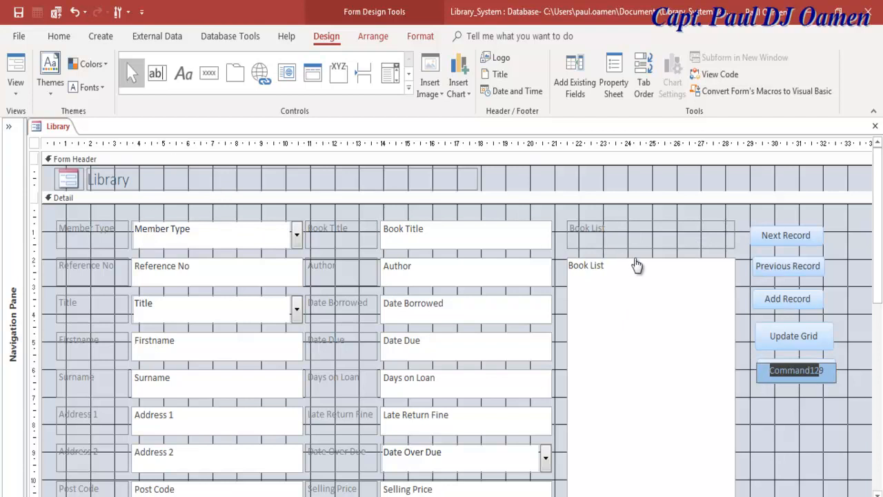
pyautogui.write('Tools')
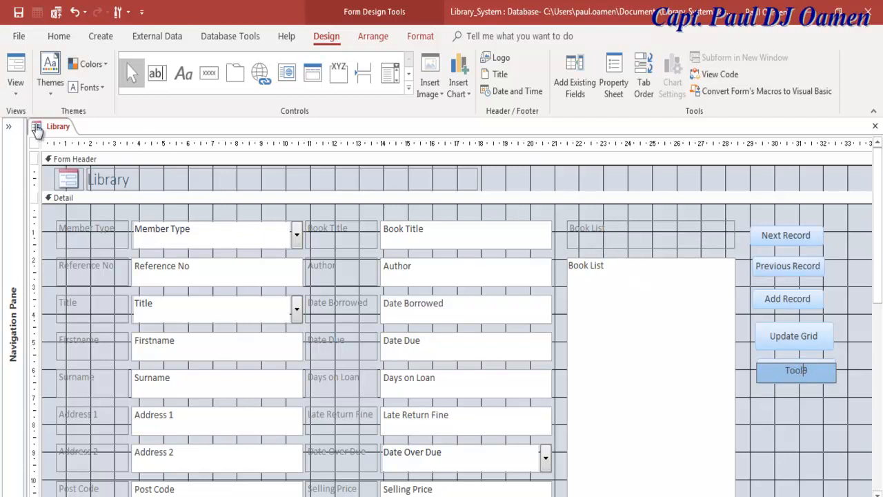
pyautogui.press('BackSpace')
pyautogui.write('Bar Yes')
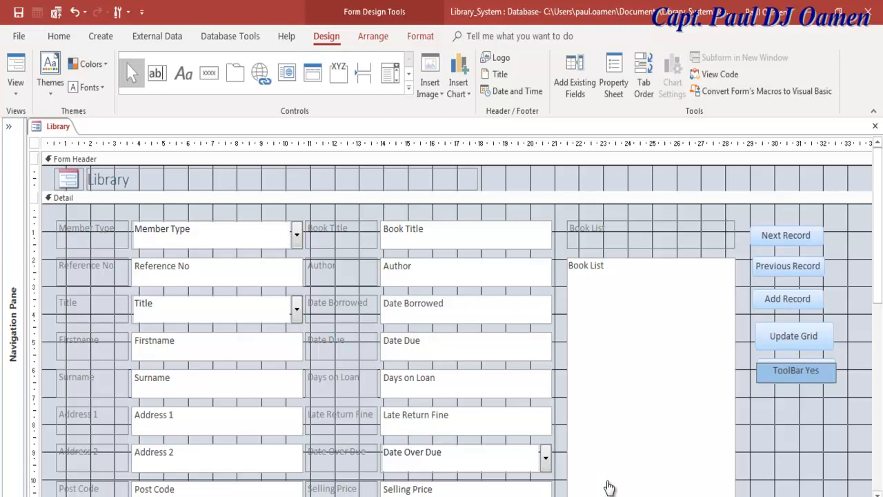
pyautogui.click(585, 339)
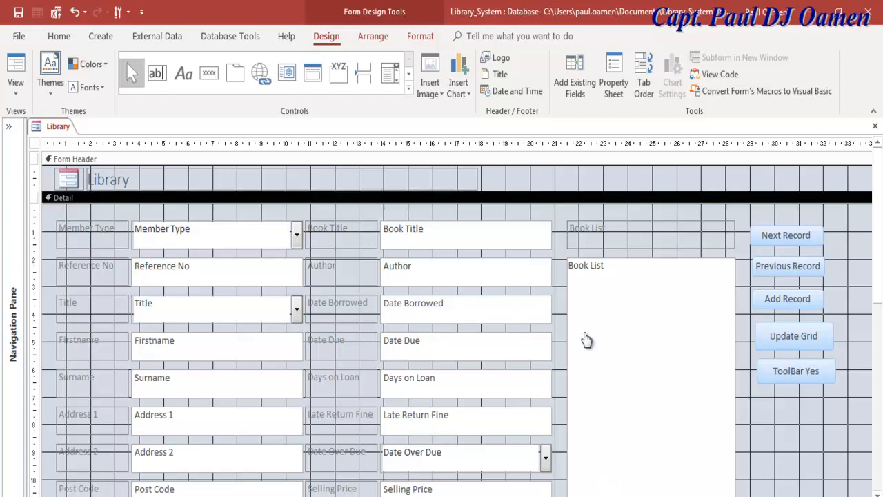
# - Paste a copy of ToolBar Yes below it and caption it ToolBar No
pyautogui.click(600, 441)
pyautogui.hotkey('ctrl', 'v')
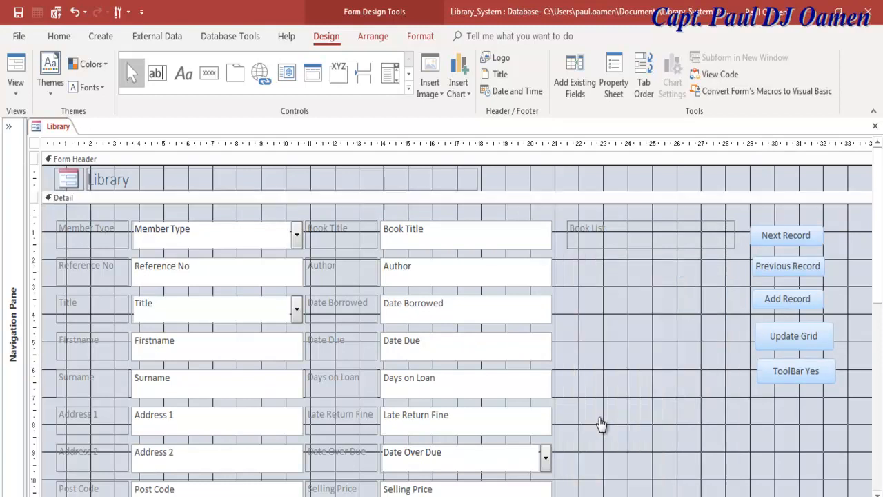
pyautogui.moveTo(80, 216); pyautogui.dragTo(799, 409)
pyautogui.doubleClick(809, 409)
pyautogui.write('No')
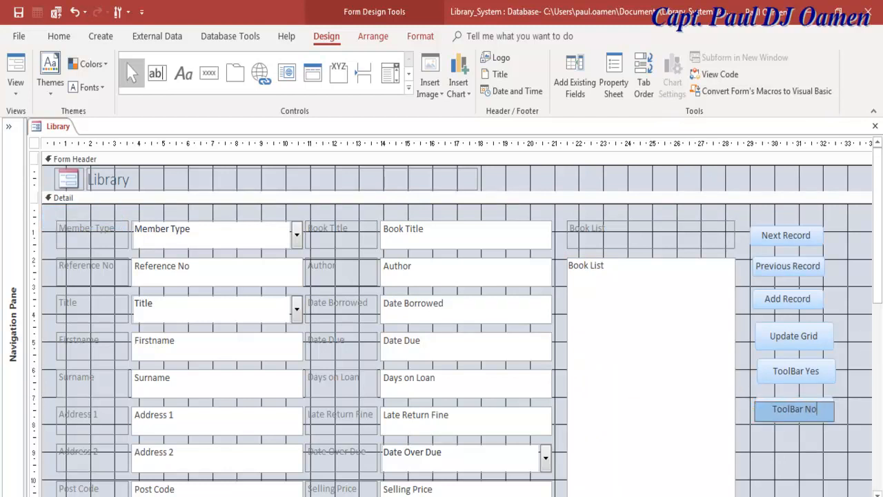
pyautogui.click(793, 455)
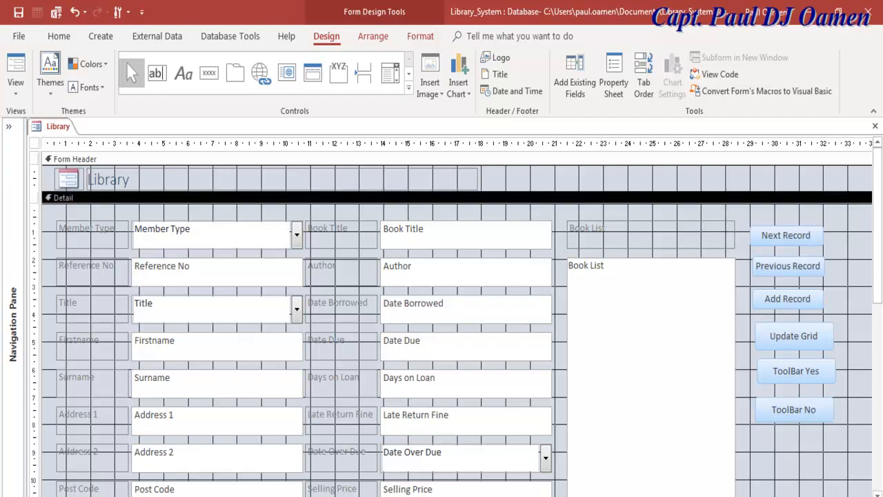
# - Paste another copy captioned Exit below ToolBar No, then open properties for all seven buttons
pyautogui.hotkey('ctrl', 'v')
pyautogui.moveTo(81, 217); pyautogui.dragTo(792, 434)
pyautogui.press('F2')
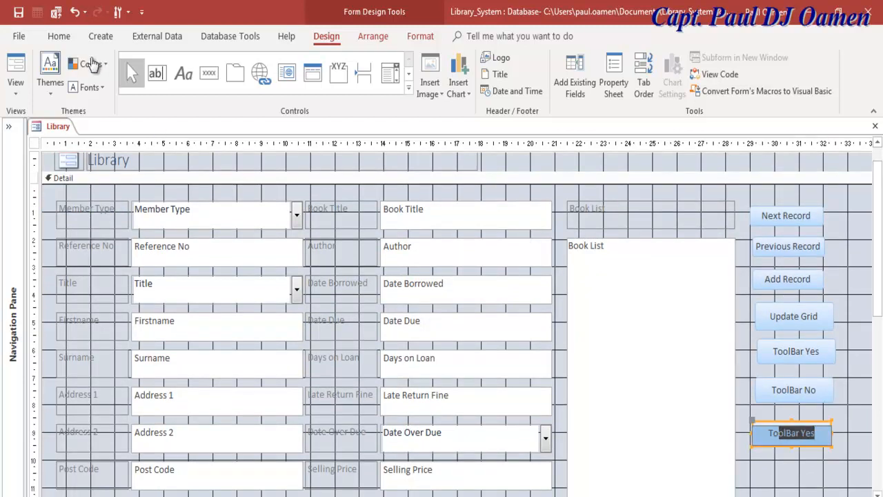
pyautogui.write('Exit')
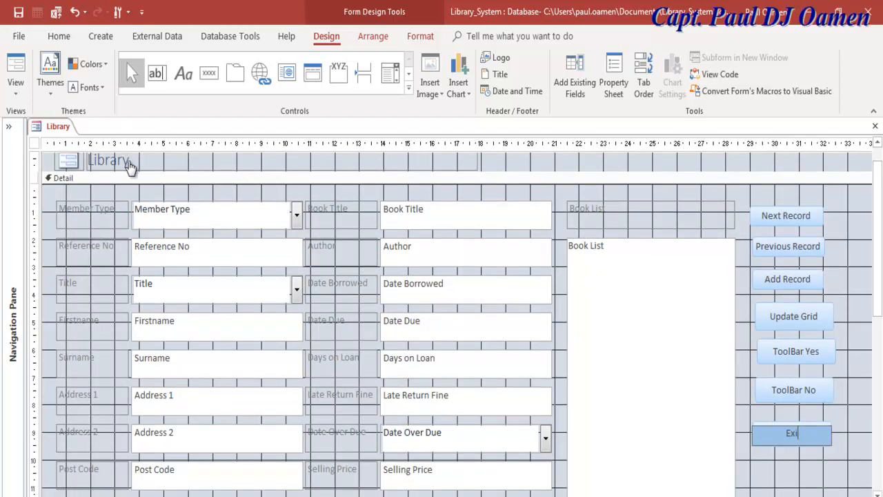
pyautogui.click(611, 149)
pyautogui.moveTo(772, 143); pyautogui.dragTo(825, 144)
pyautogui.press('F4')
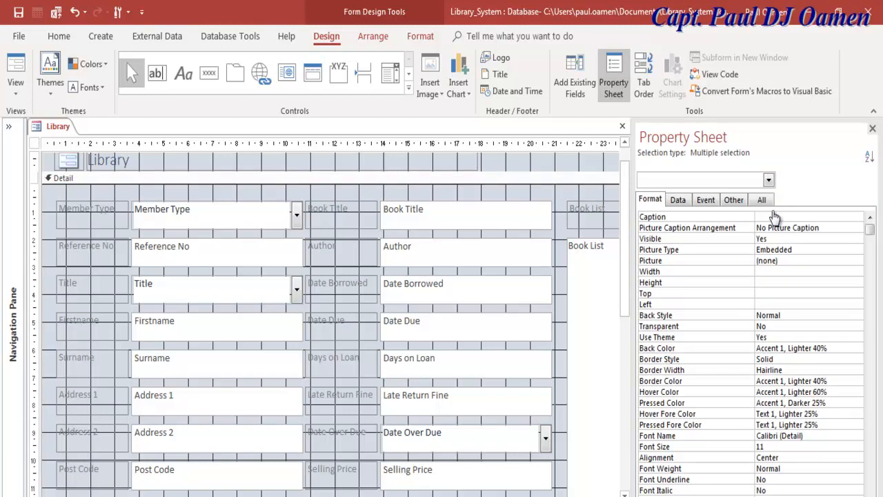
# - Check the form header's background colour property, then close the property sheet
pyautogui.click(774, 217)
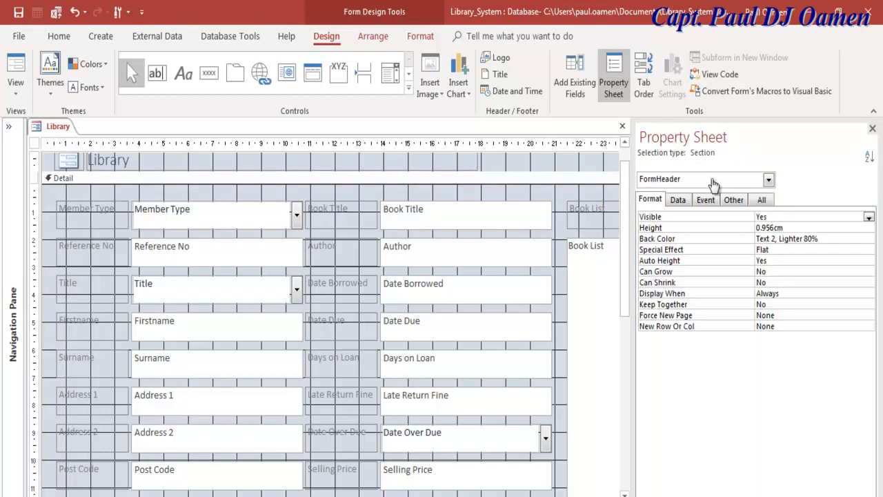
pyautogui.press('Down')
pyautogui.press('Down')
pyautogui.hotkey('ctrl', 'c')
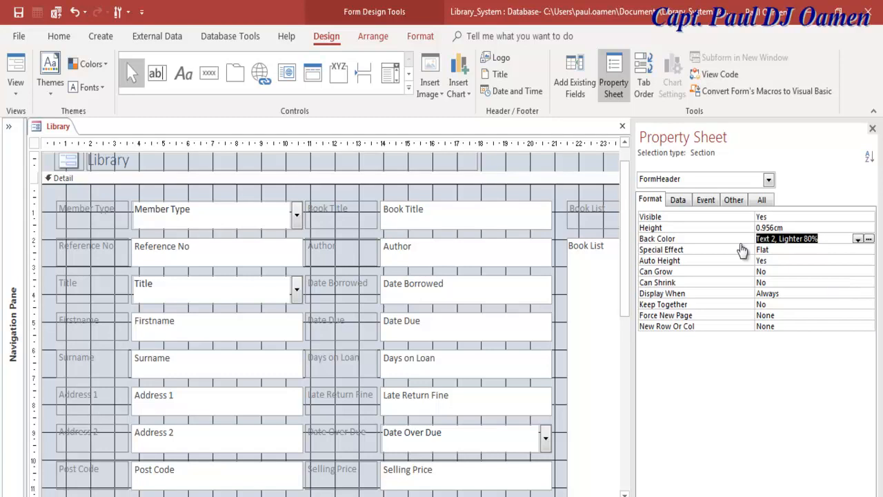
pyautogui.click(579, 178)
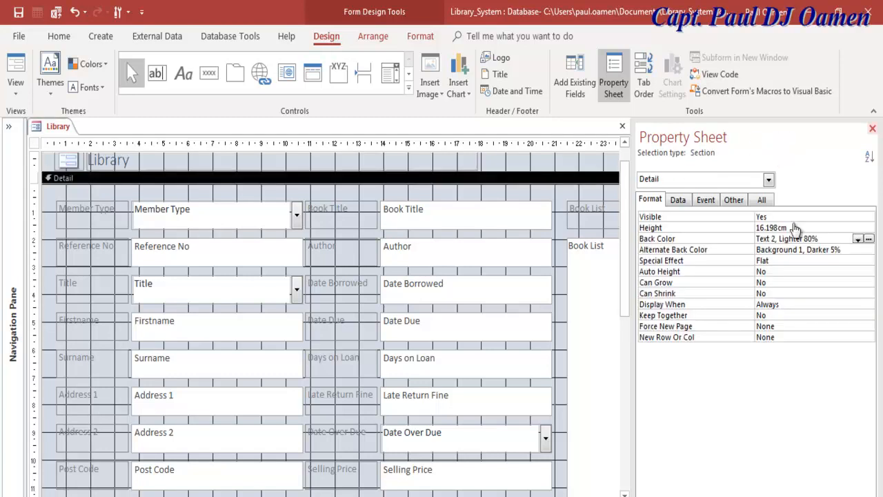
pyautogui.click(872, 128)
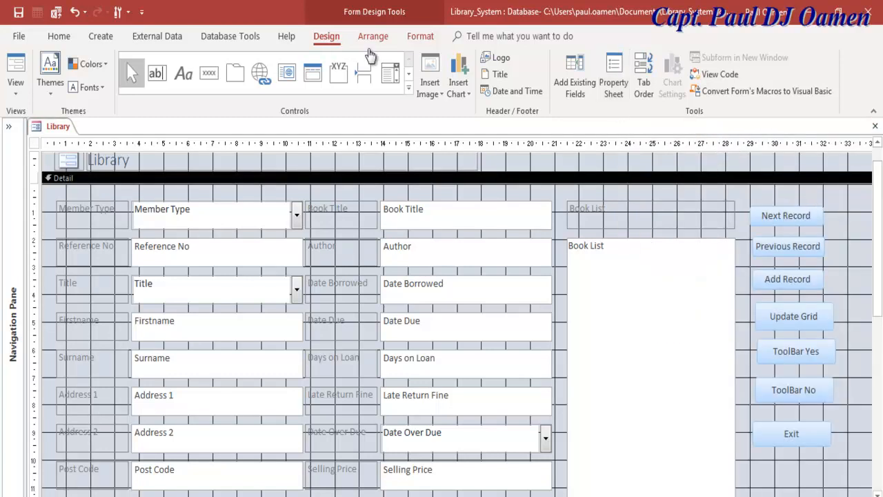
# - Select all seven buttons and set their background colour to Text 2, Lighter 80%
pyautogui.click(615, 95)
pyautogui.moveTo(637, 196); pyautogui.dragTo(596, 456)
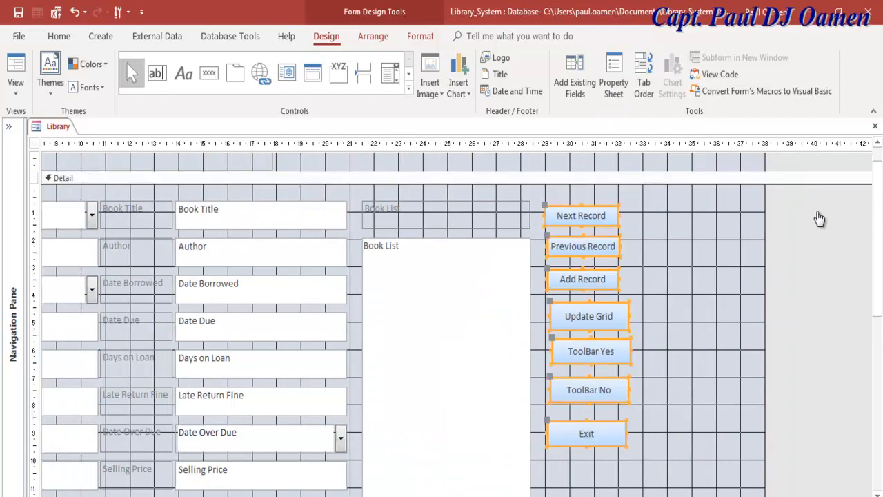
pyautogui.press('F4')
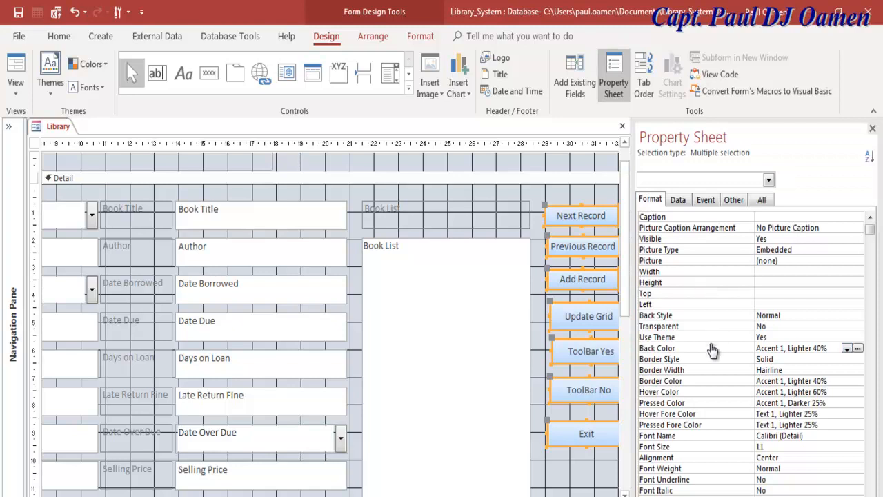
pyautogui.click(739, 348)
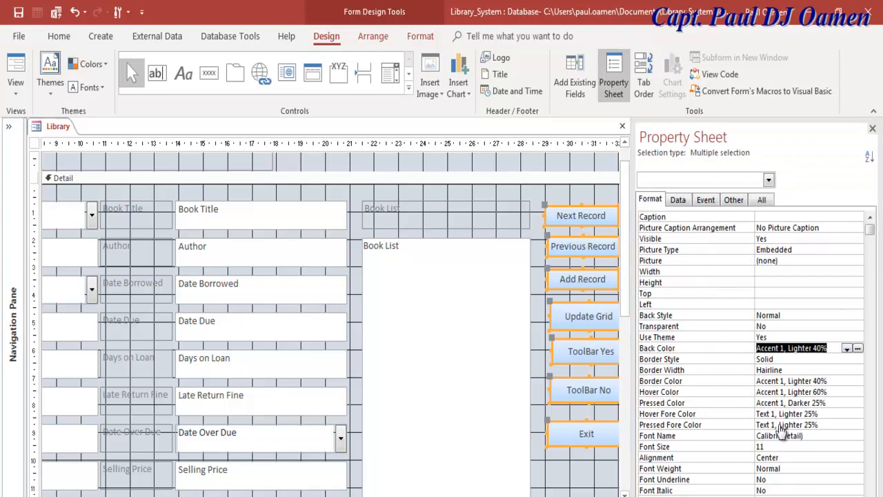
pyautogui.hotkey('ctrl', 'v')
pyautogui.press('Return')
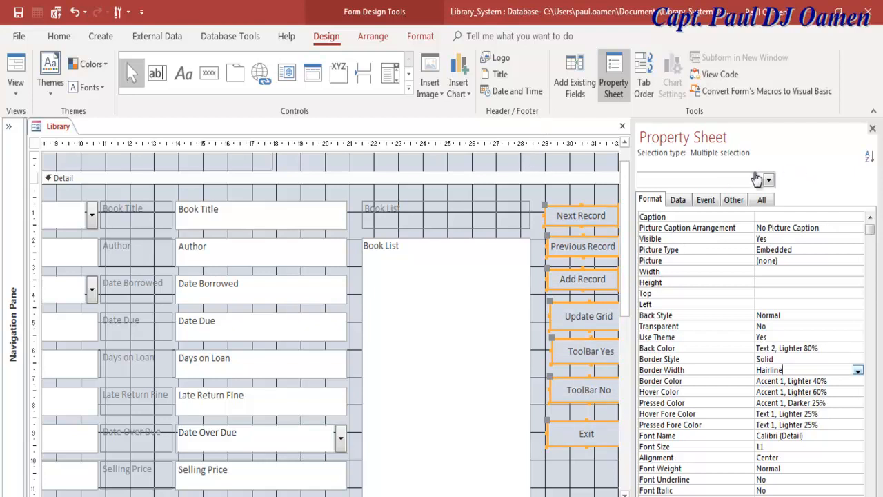
# - Give the buttons 4 pt borders coloured Text 1, Lighter 5%, then reselect the column
pyautogui.hotkey('alt', 'Down')
pyautogui.press('Down')
pyautogui.press('Down')
pyautogui.press('Down')
pyautogui.press('Down')
pyautogui.press('Return')
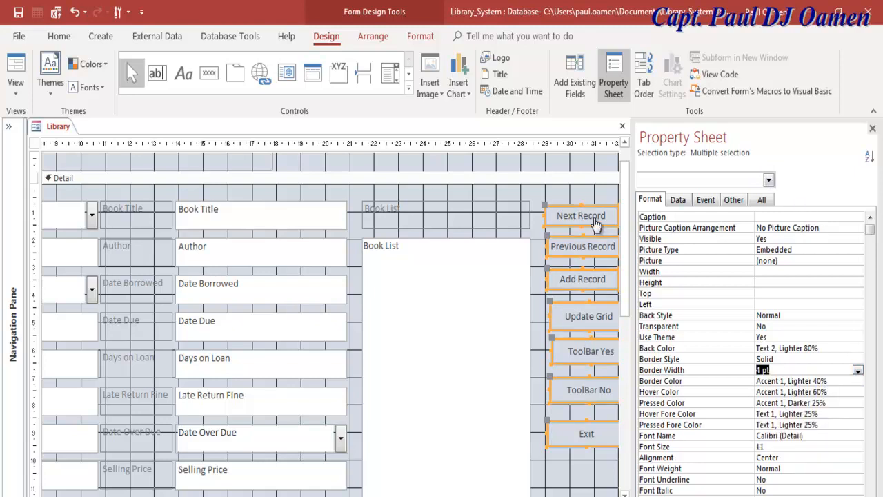
pyautogui.click(848, 381)
pyautogui.click(858, 381)
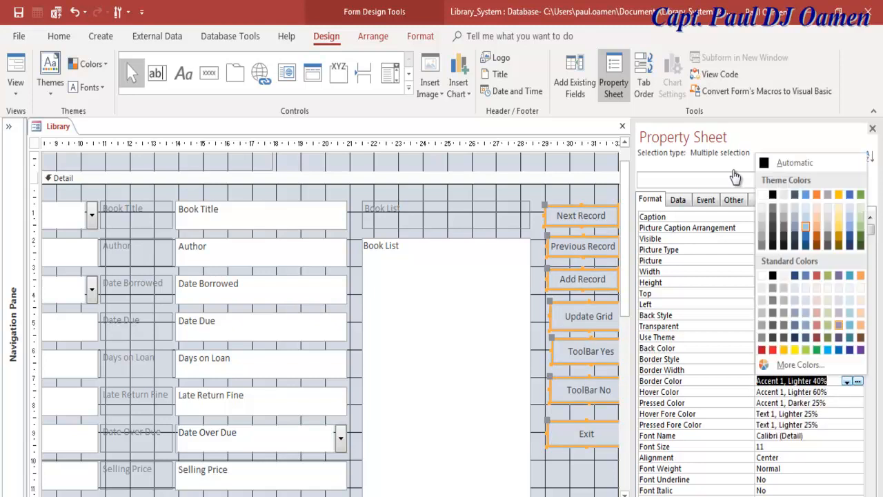
pyautogui.click(772, 246)
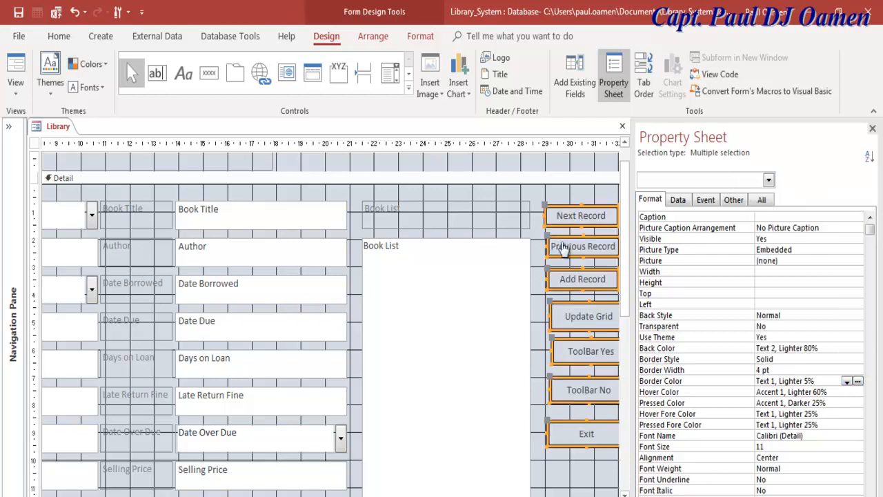
pyautogui.click(560, 194)
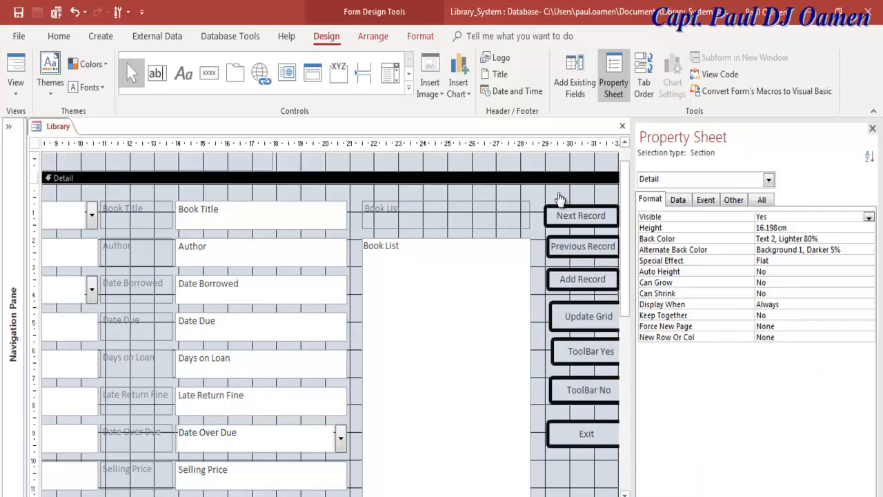
pyautogui.moveTo(587, 193); pyautogui.dragTo(593, 447)
pyautogui.moveTo(635, 376); pyautogui.dragTo(635, 376)
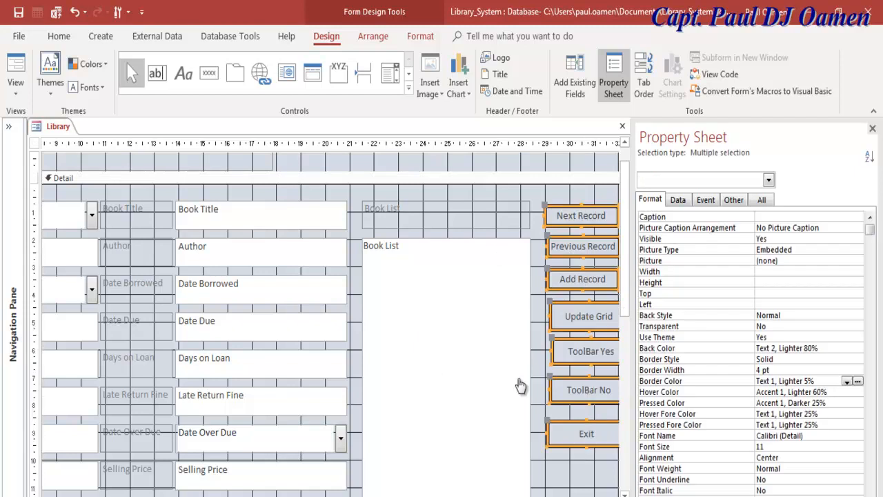
# - Set all seven button captions to Font Size 18 and Font Weight Bold, then close the Property Sheet
pyautogui.click(800, 447)
pyautogui.click(858, 447)
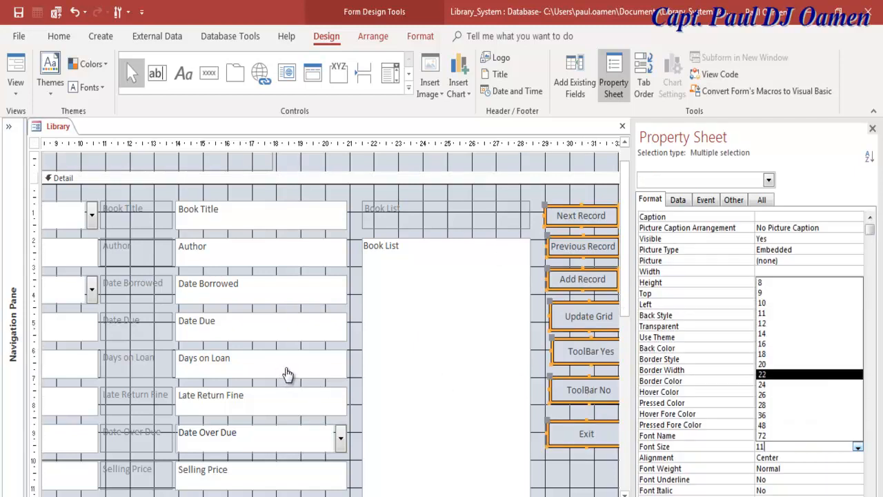
pyautogui.click(793, 353)
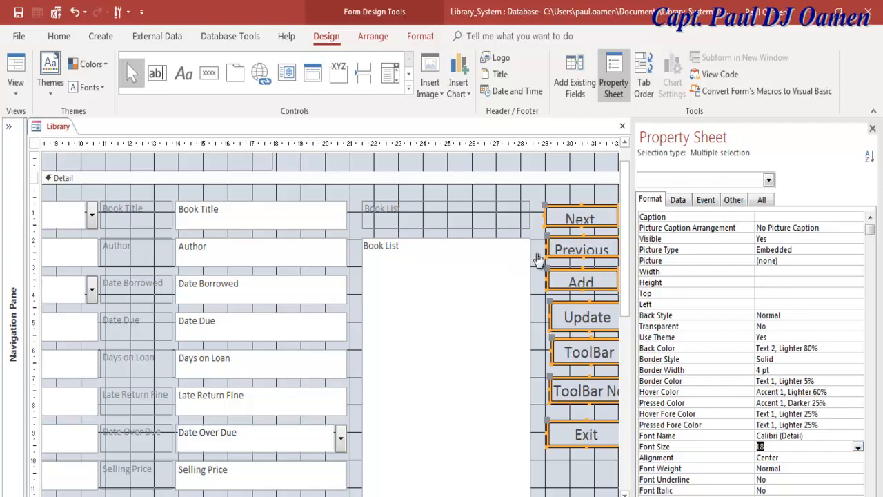
pyautogui.press('Return')
pyautogui.click(858, 469)
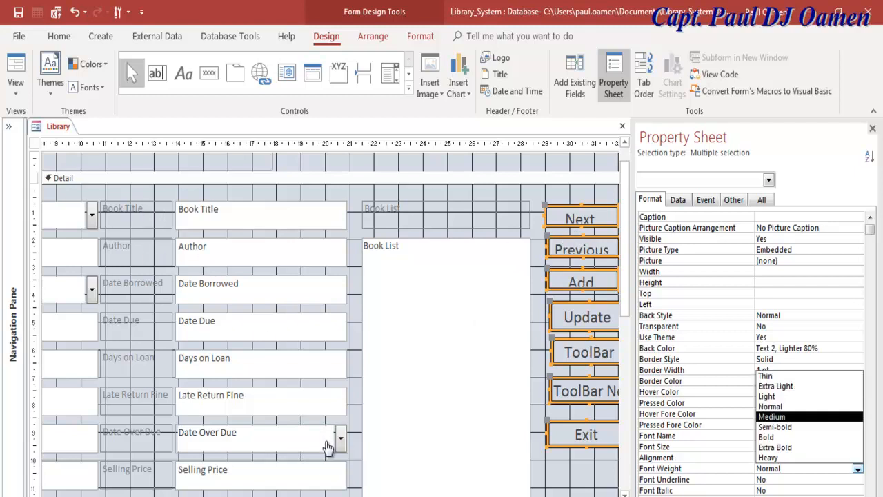
pyautogui.click(794, 436)
pyautogui.click(152, 274)
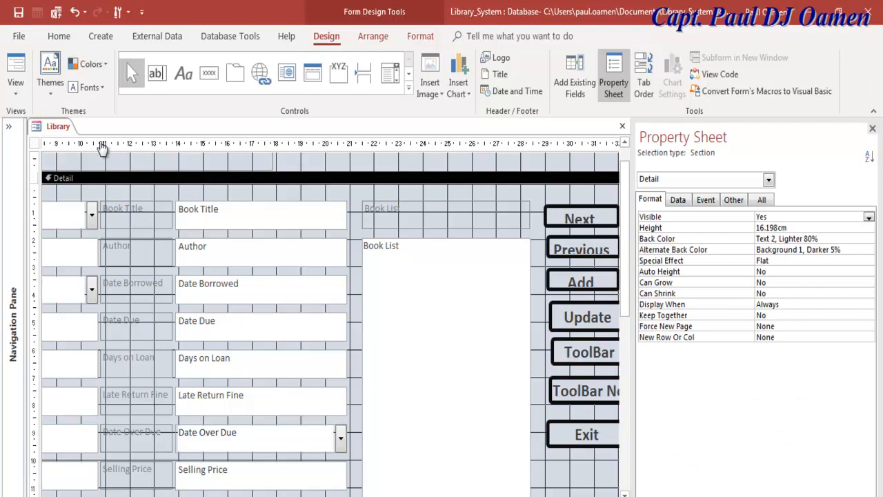
pyautogui.press('F4')
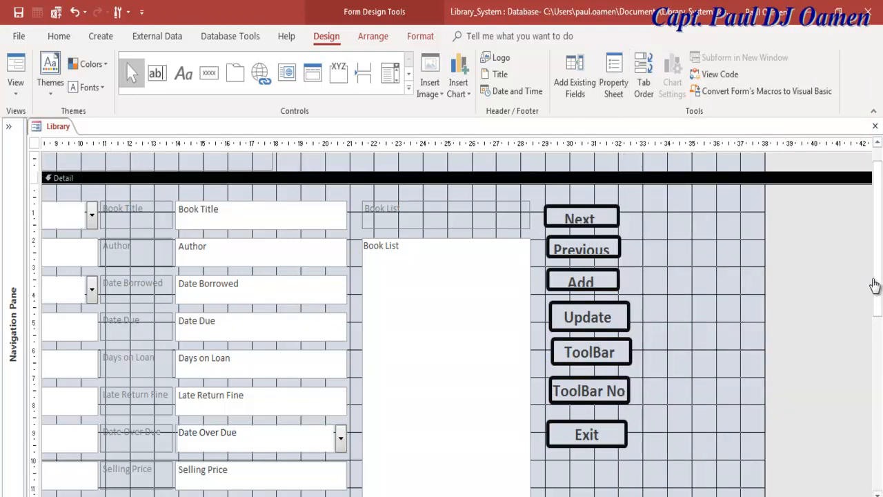
# - Enlarge the Next button so its full Next Record caption shows
pyautogui.click(582, 217)
pyautogui.moveTo(619, 226); pyautogui.dragTo(653, 265)
pyautogui.click(582, 249)
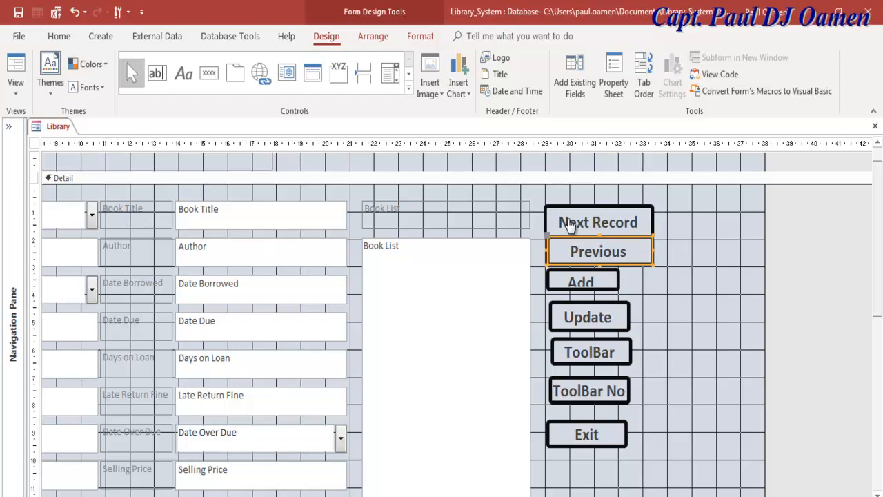
# - Select the Book List list box together with its label
pyautogui.scroll(-3, 528, 211)
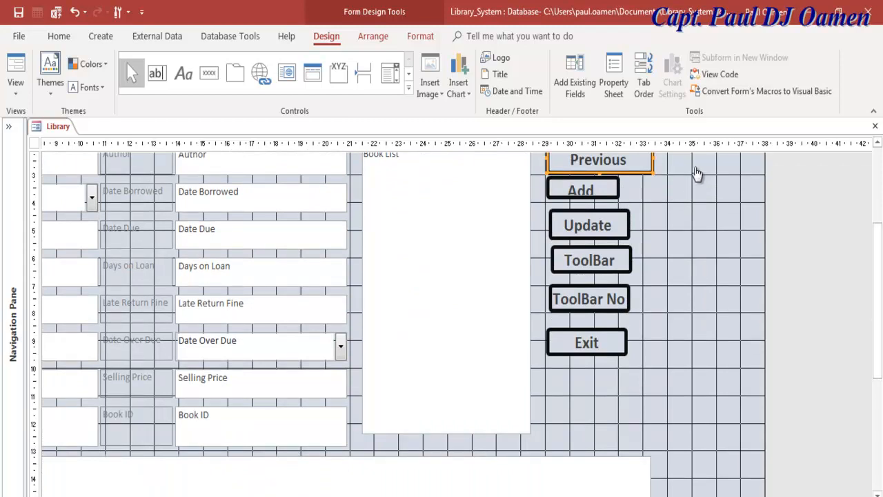
pyautogui.hscroll(-5, 697, 173)
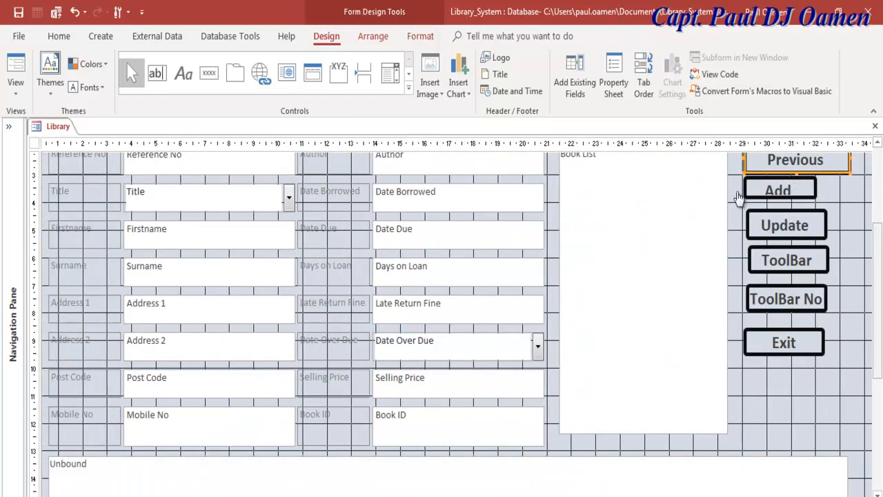
pyautogui.scroll(3, 720, 230)
pyautogui.click(716, 242)
pyautogui.click(686, 227)
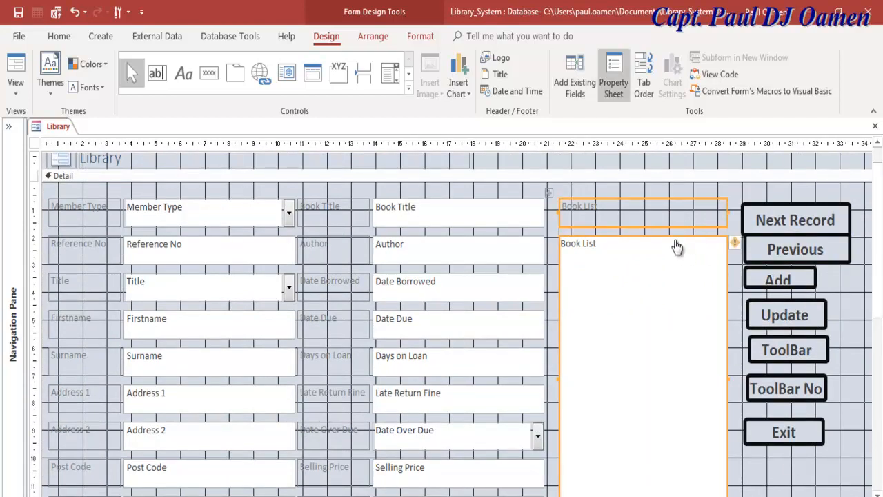
# - Give the Book List label and list box 18 pt Bold text and a Raised special effect
pyautogui.doubleClick(666, 226)
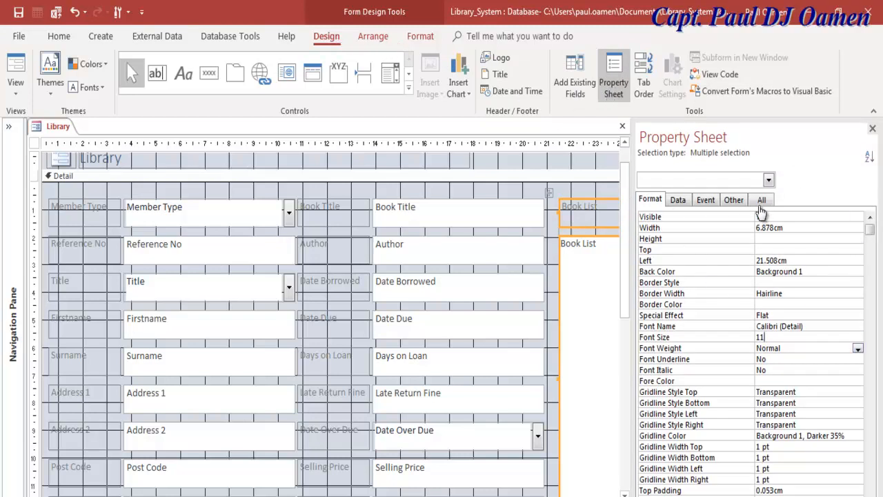
pyautogui.click(858, 338)
pyautogui.press('Return')
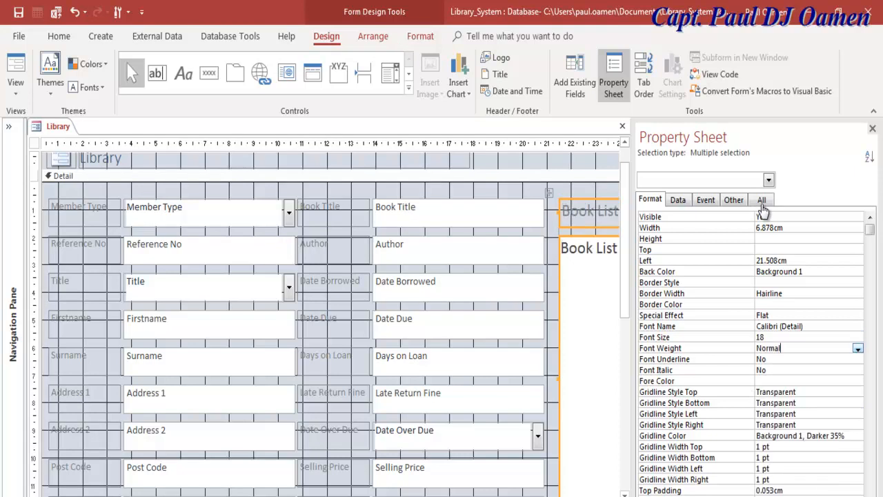
pyautogui.hotkey('alt', 'Down')
pyautogui.press('Down')
pyautogui.press('Down')
pyautogui.press('Down')
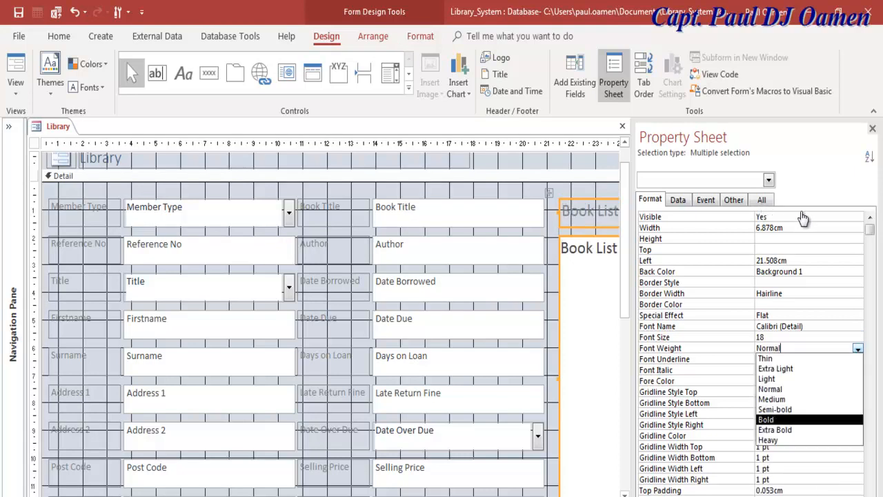
pyautogui.press('Return')
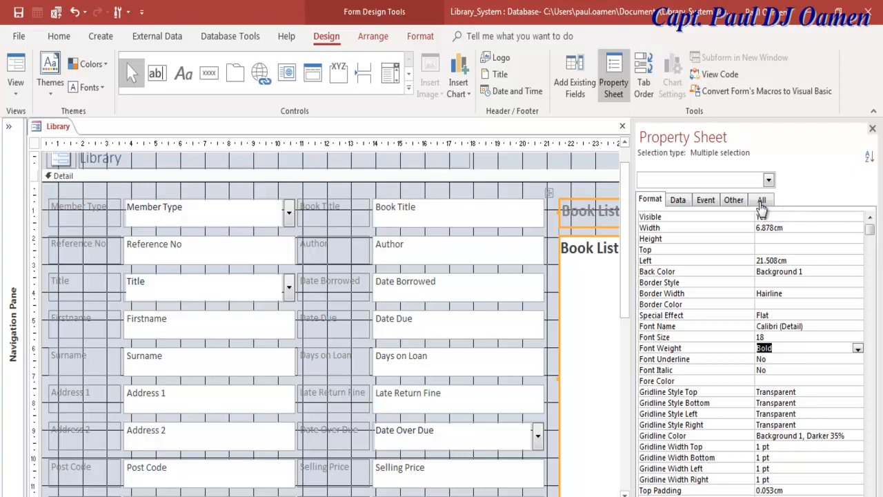
pyautogui.press('Up')
pyautogui.press('Up')
pyautogui.press('Up')
pyautogui.hotkey('alt', 'Down')
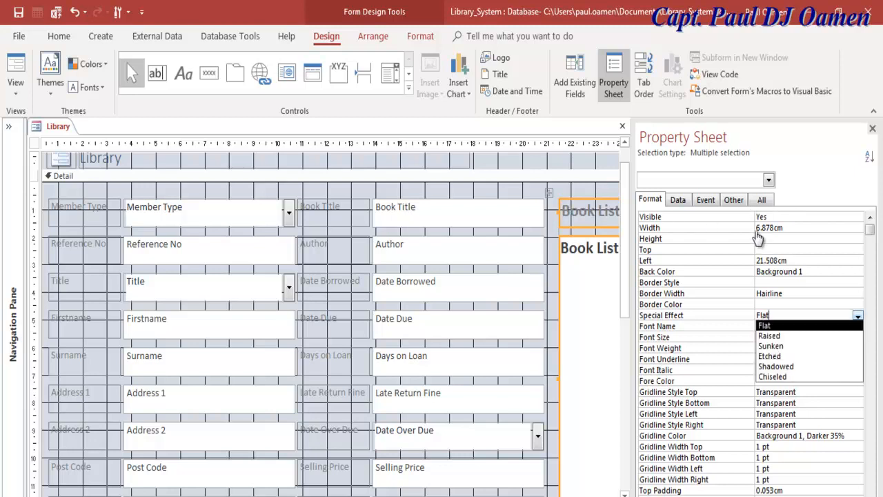
pyautogui.press('Down')
pyautogui.press('Return')
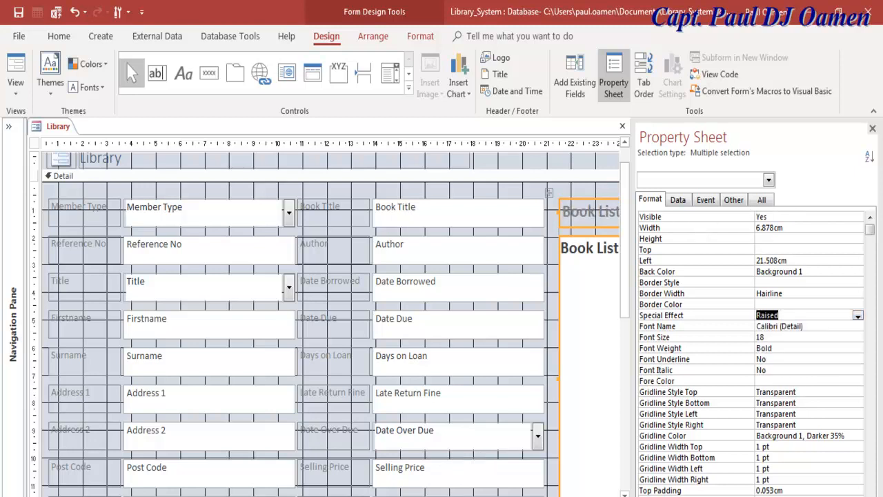
# - Set the Book List label's background colour to white
pyautogui.click(288, 493)
pyautogui.press('Tab')
pyautogui.press('Tab')
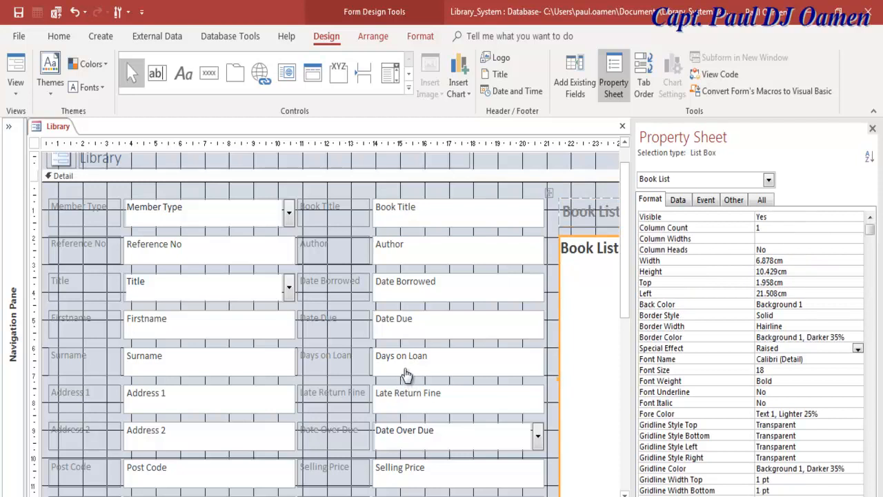
pyautogui.hotkey('shift', 'Tab')
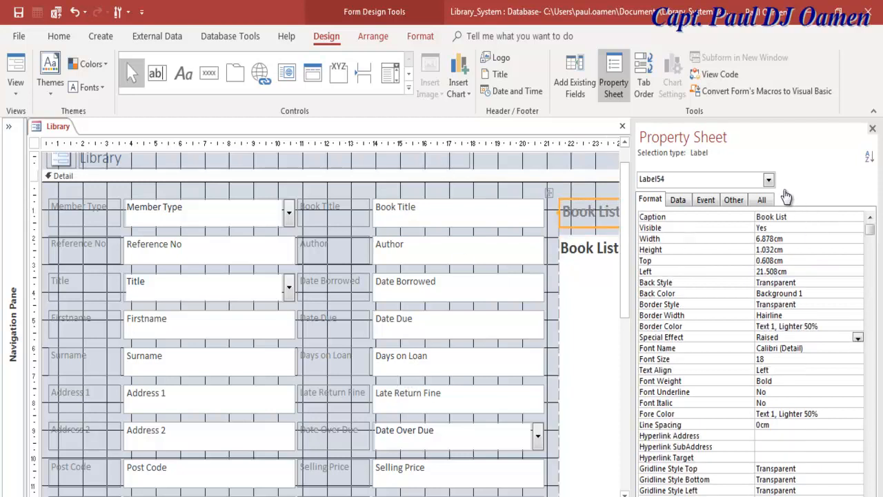
pyautogui.press('Tab')
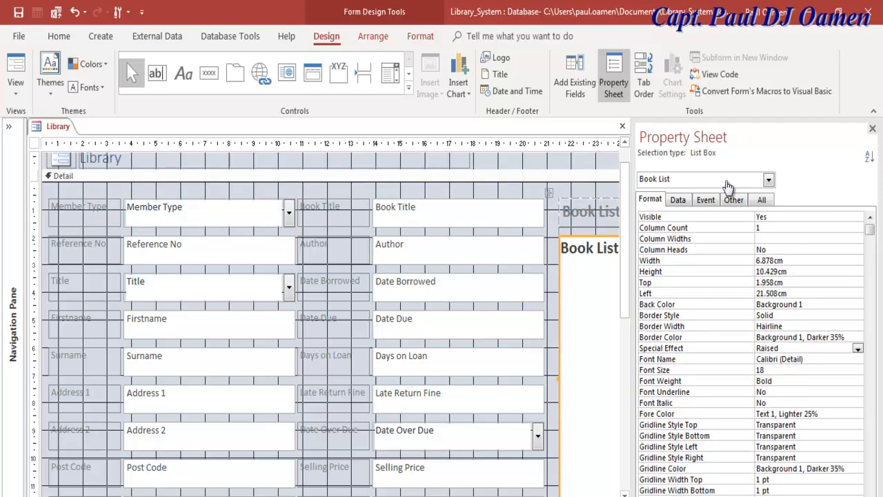
pyautogui.press('Up')
pyautogui.press('Up')
pyautogui.press('Up')
pyautogui.press('Up')
pyautogui.press('F2')
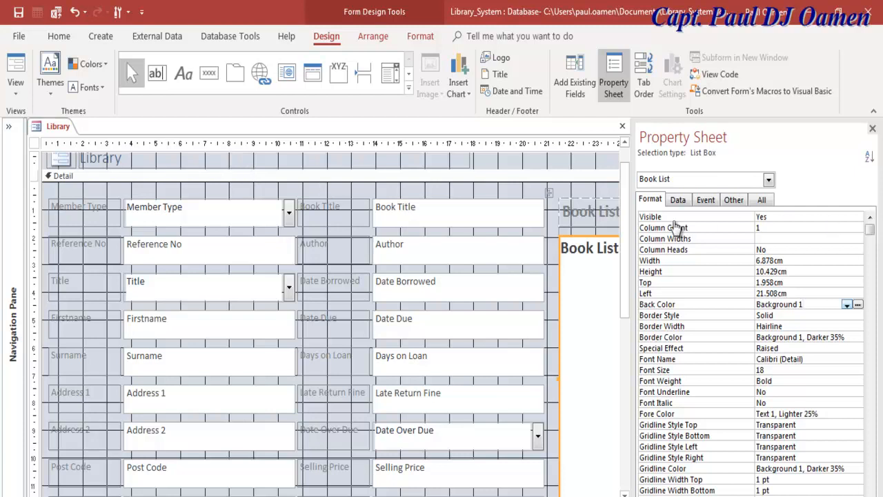
pyautogui.press('F2')
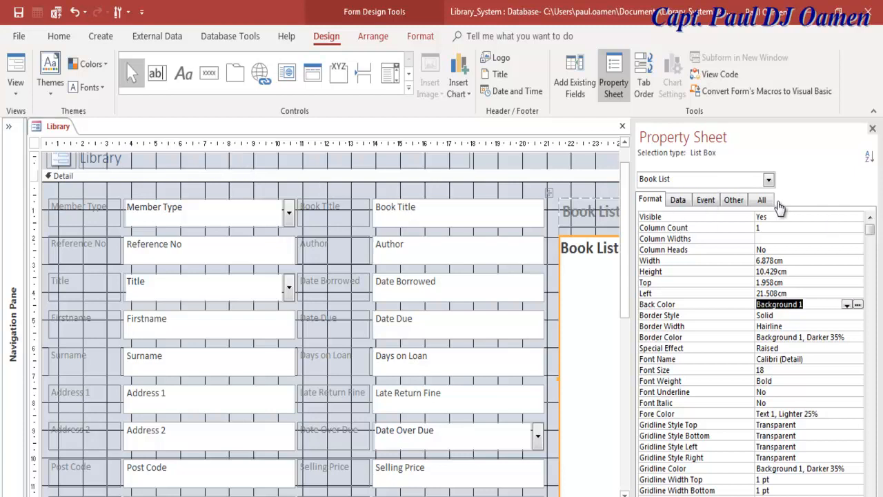
pyautogui.hotkey('shift', 'Tab')
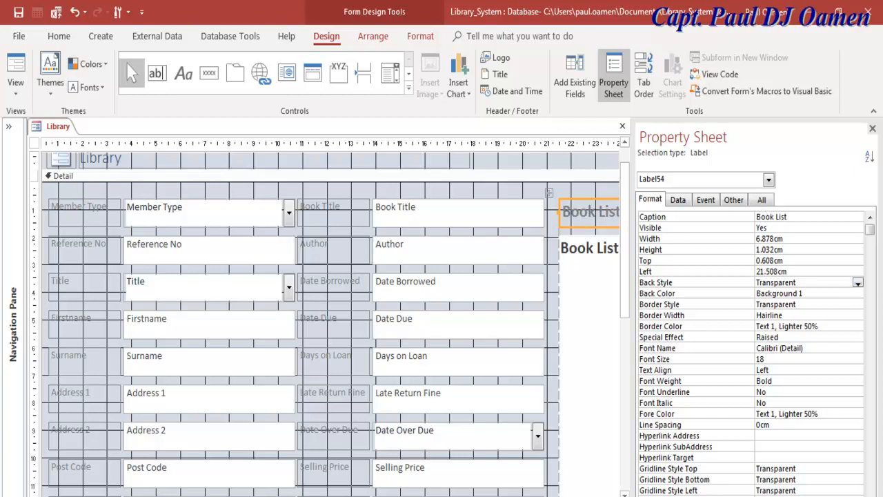
pyautogui.click(858, 294)
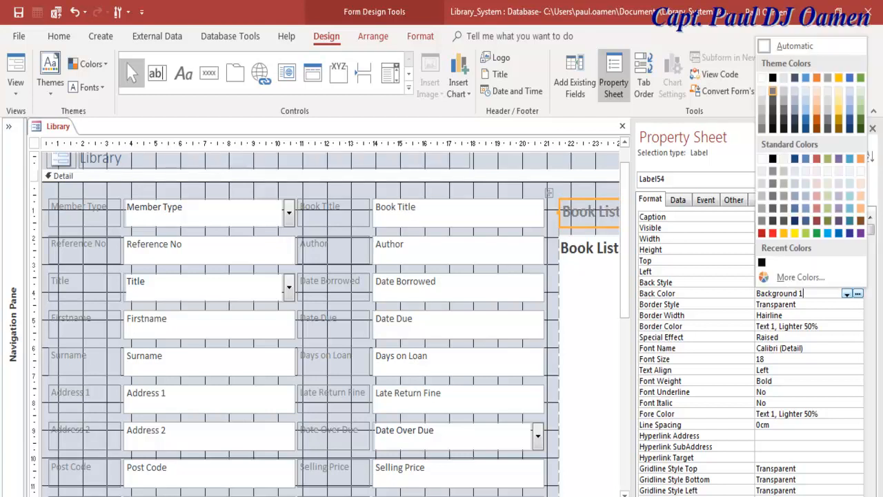
pyautogui.click(761, 78)
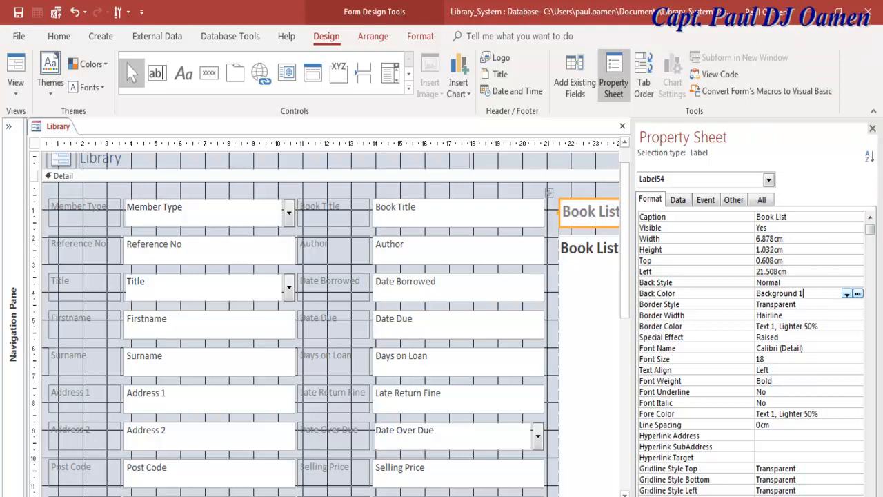
pyautogui.click(135, 196)
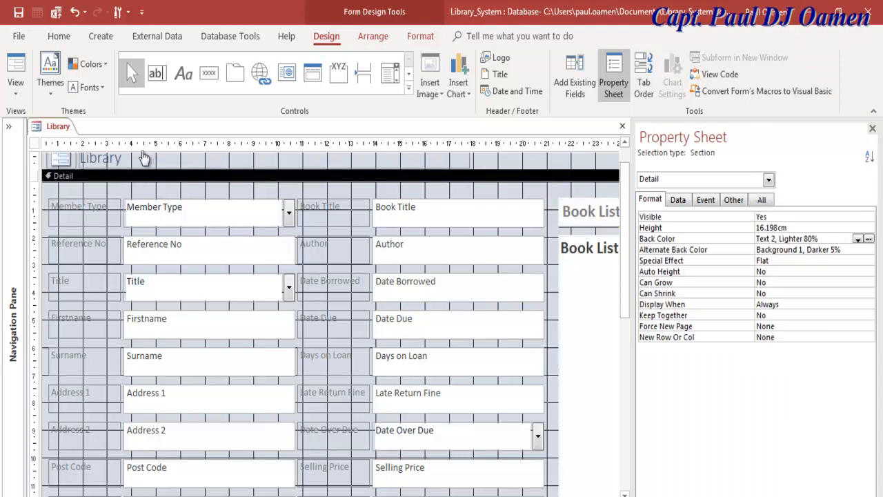
# - Switch the Library form to Form View from its document tab
pyautogui.rightClick(41, 127)
pyautogui.click(79, 194)
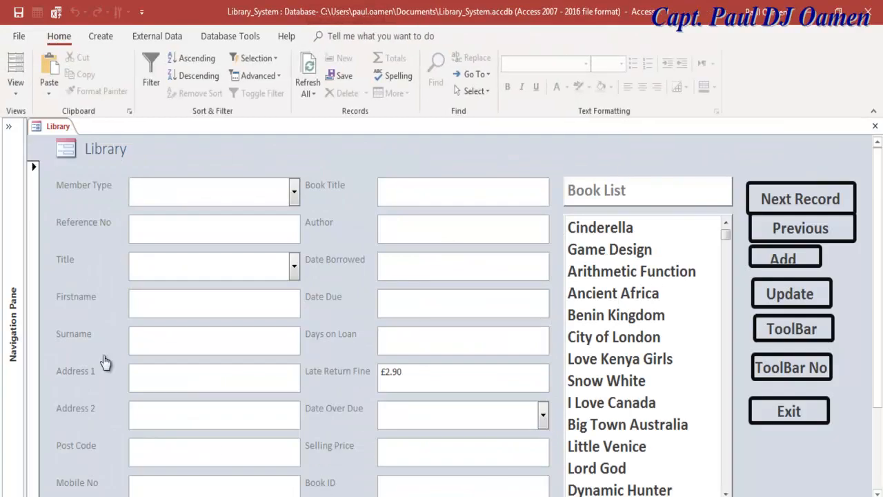
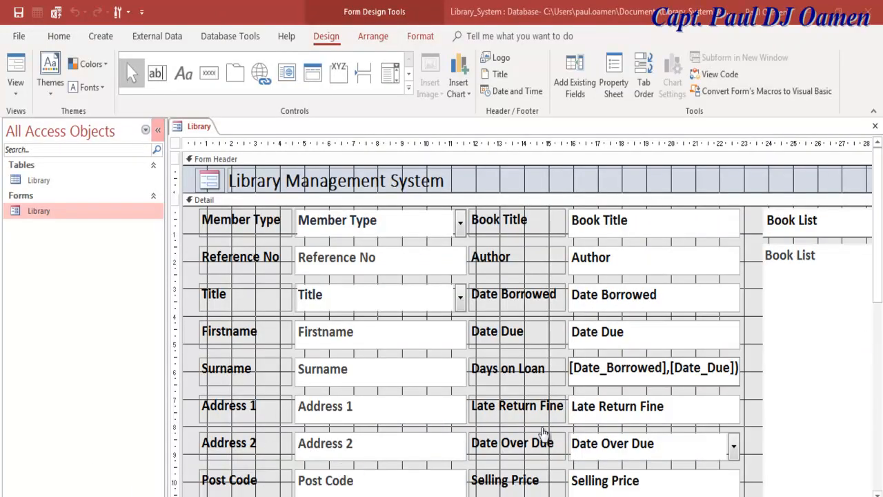
# - Collapse the Navigation Pane and open the Property Sheet for the Days on Loan text box
pyautogui.click(158, 129)
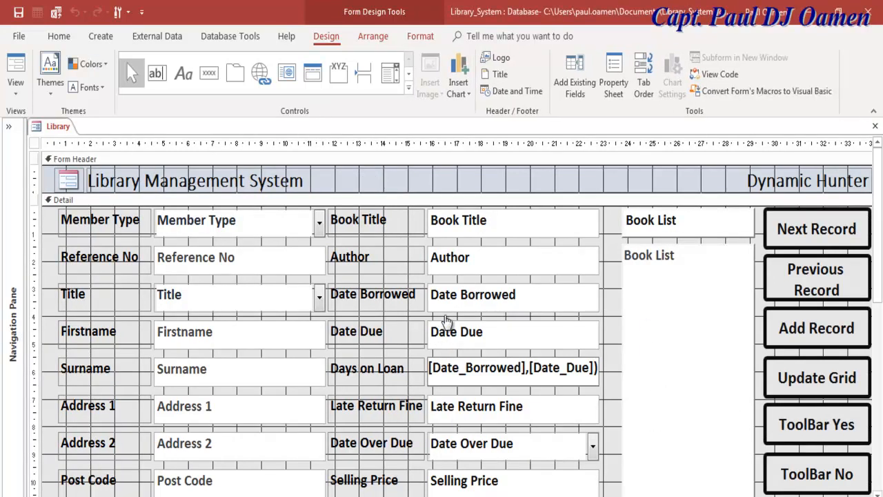
pyautogui.moveTo(567, 368); pyautogui.dragTo(410, 272)
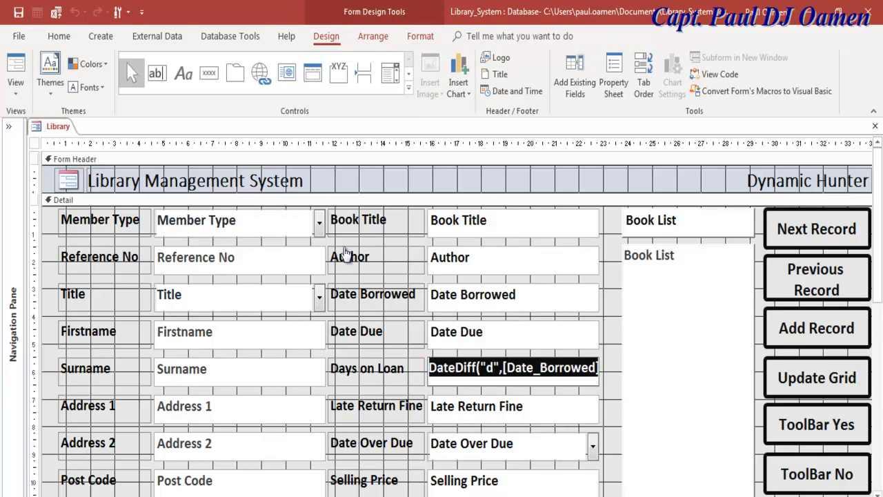
pyautogui.click(377, 372)
pyautogui.press('Tab')
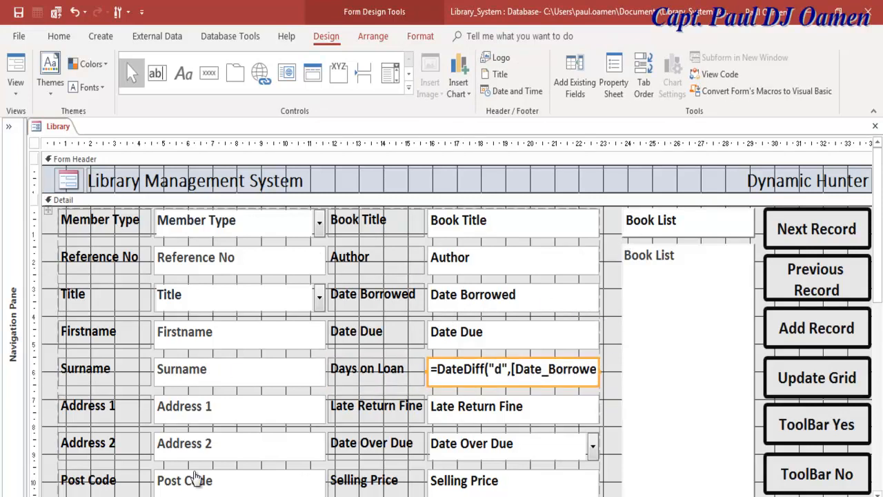
pyautogui.click(613, 75)
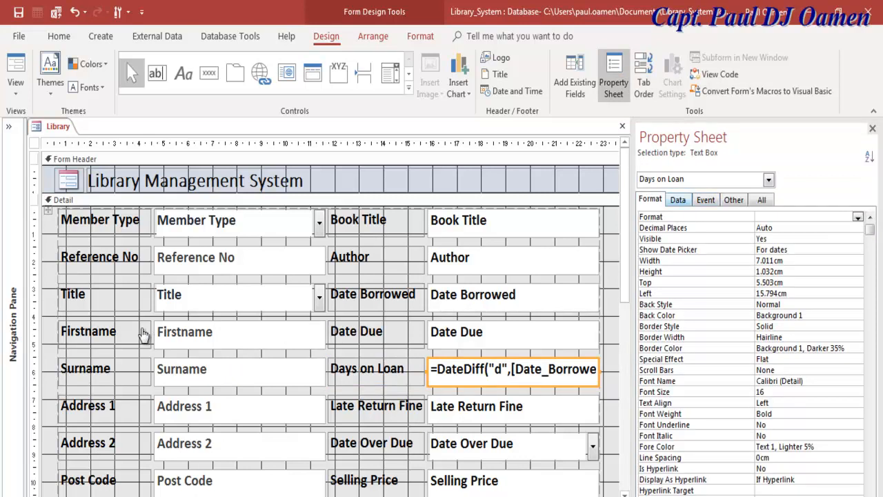
# - Widen the Property Sheet and select the Days on Loan control source =DateDiff("d",[Date_Borrowed],[Date_Due])
pyautogui.click(678, 199)
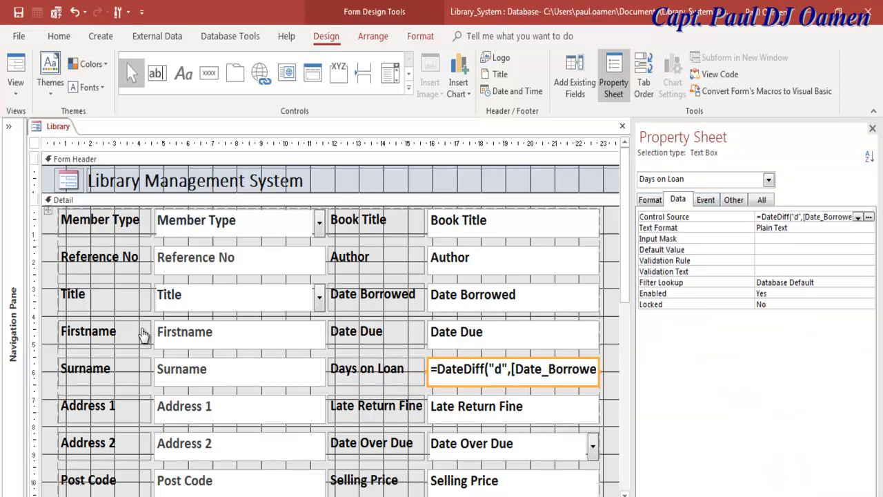
pyautogui.moveTo(633, 286); pyautogui.dragTo(540, 289)
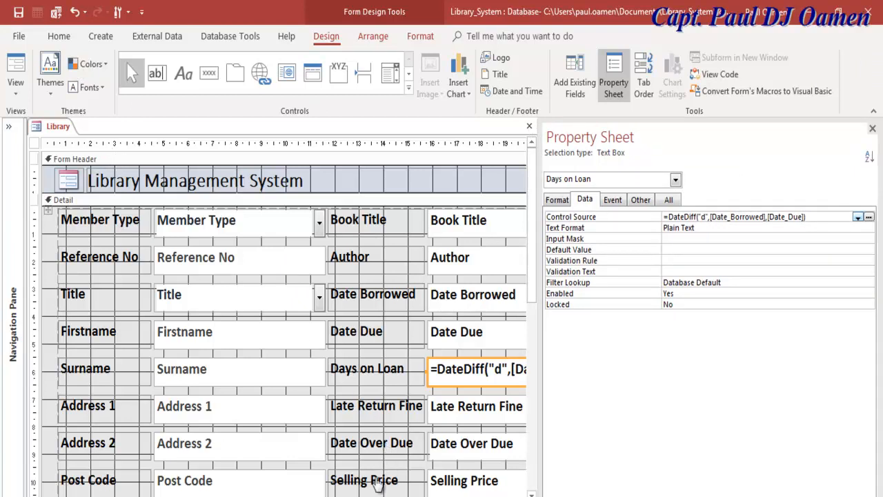
pyautogui.moveTo(821, 399); pyautogui.dragTo(708, 408)
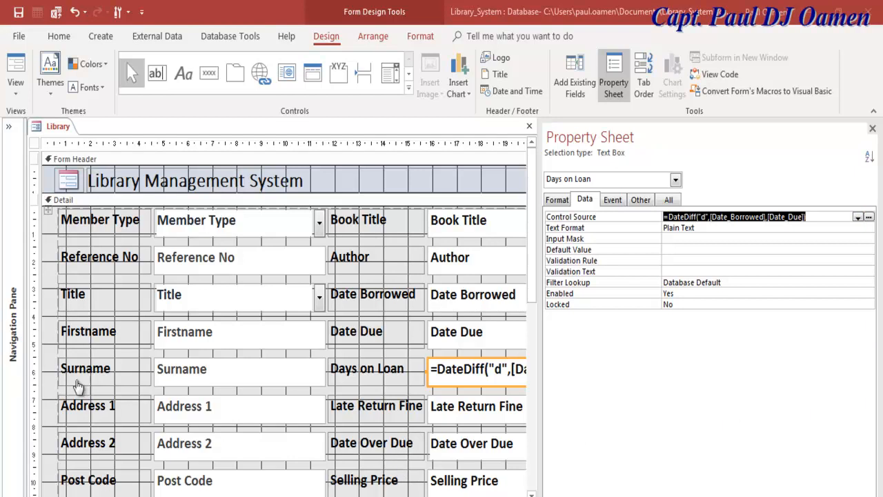
pyautogui.hotkey('alt', 'Tab')
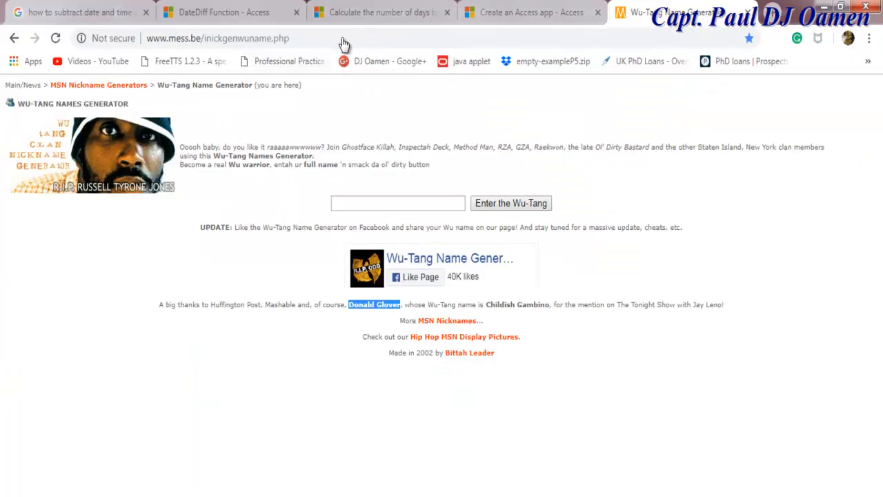
# - Read the DateDiff Function examples and the days-between-dates article, then return to Access
pyautogui.click(225, 12)
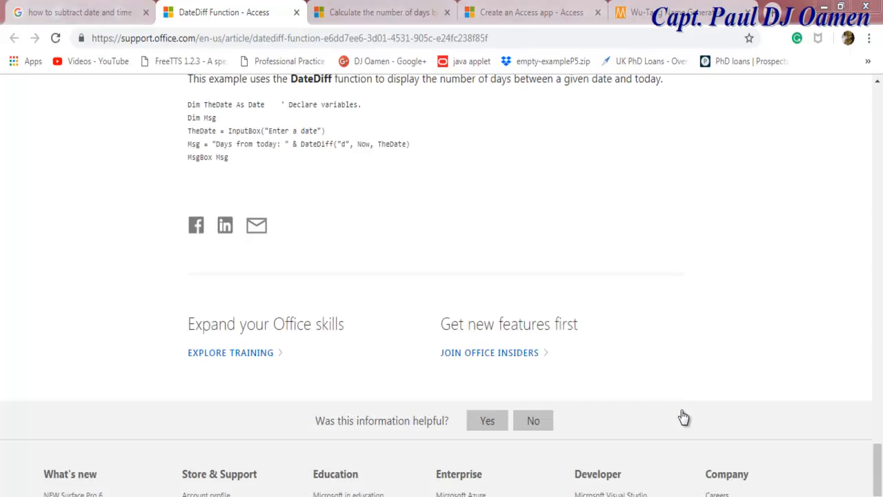
pyautogui.scroll(3, 683, 417)
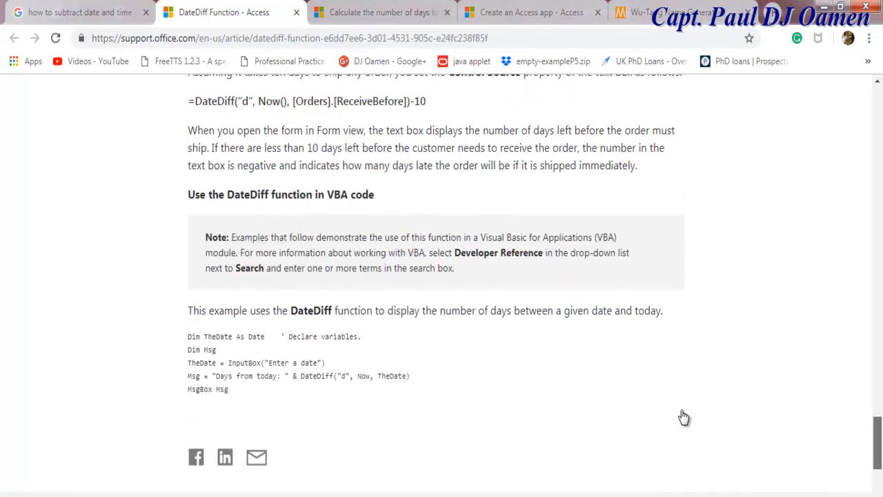
pyautogui.scroll(3, 683, 417)
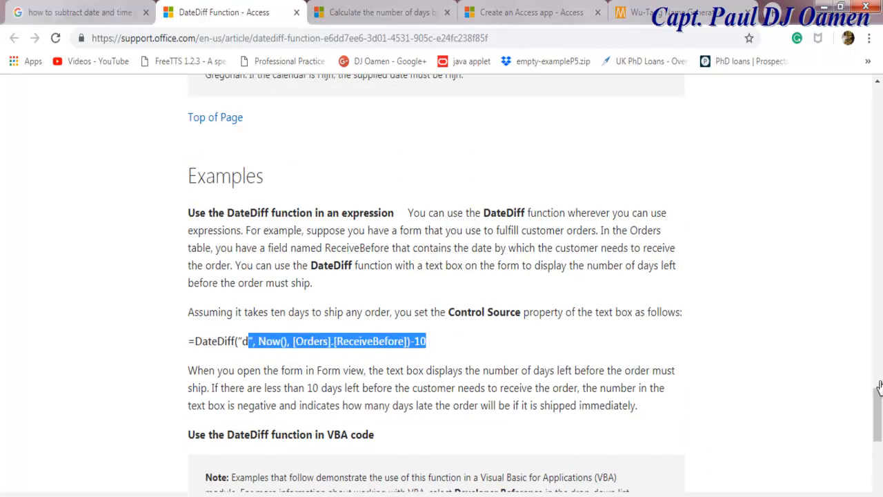
pyautogui.scroll(6, 433, 168)
pyautogui.scroll(4, 503, 366)
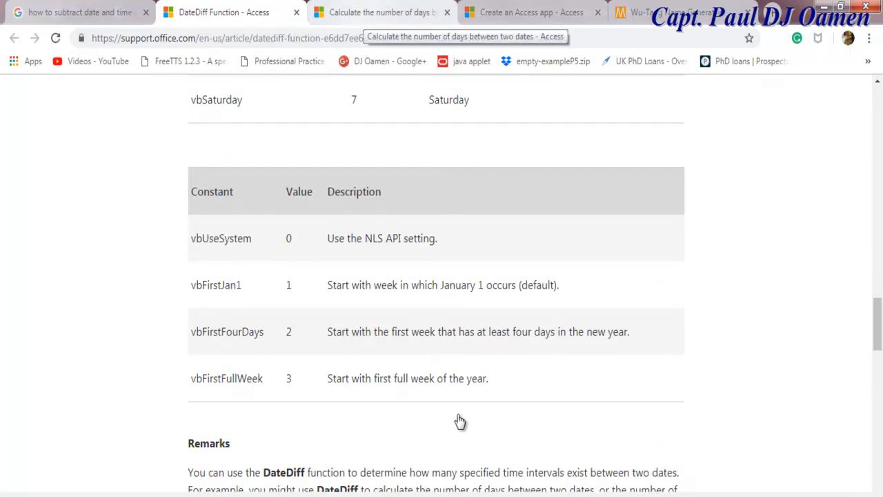
pyautogui.hotkey('ctrl', 'Tab')
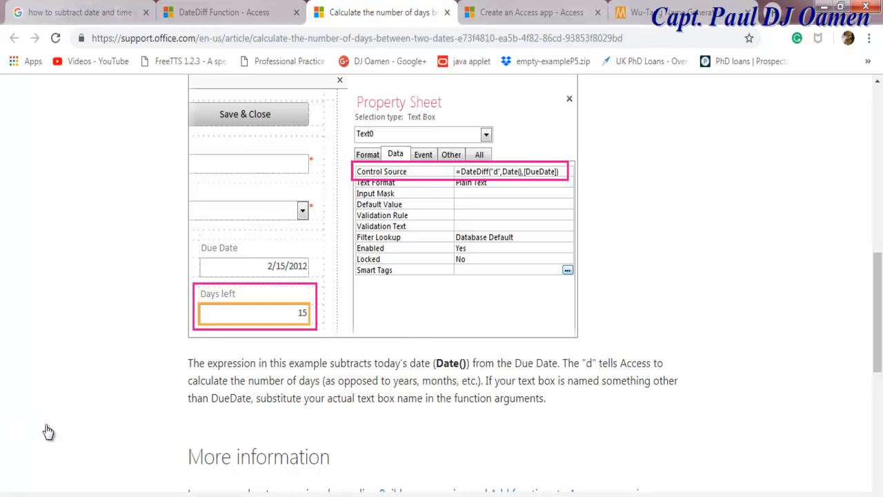
pyautogui.hotkey('ctrl', 'Tab')
pyautogui.hotkey('ctrl', 'Tab')
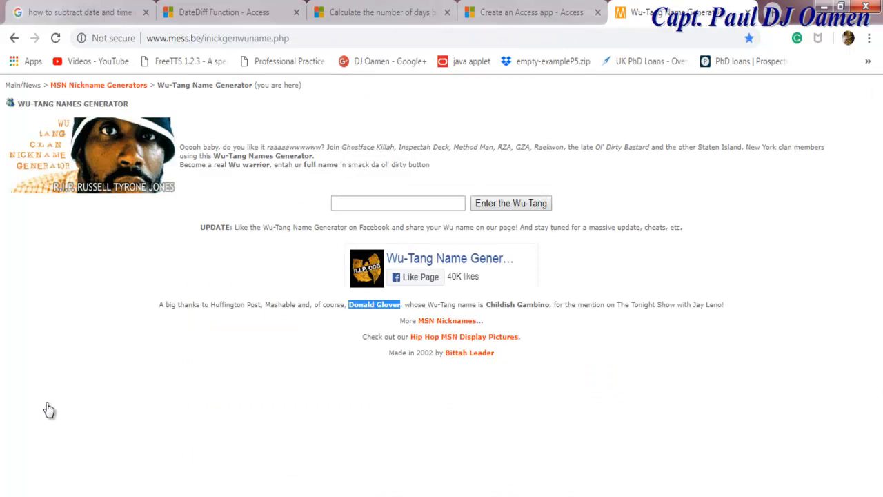
pyautogui.hotkey('alt', 'Tab')
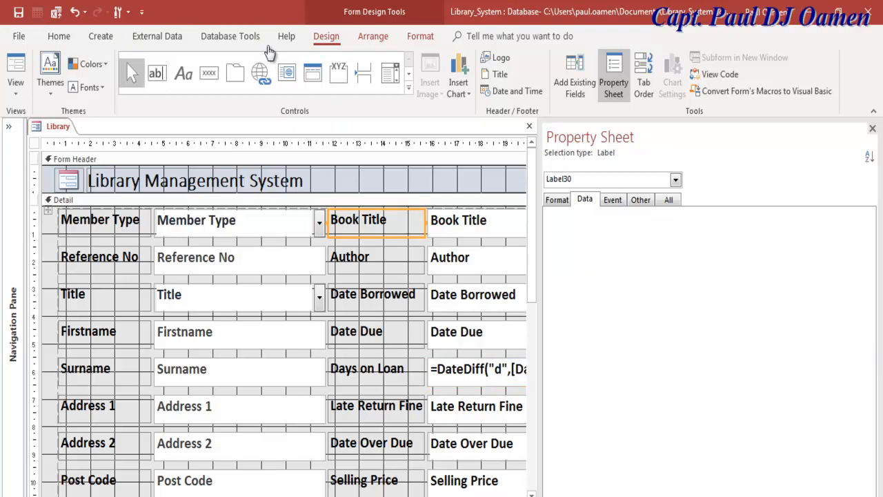
# - Run the Library form in Form View and select Dynamic Hunter in the Book List
pyautogui.rightClick(37, 127)
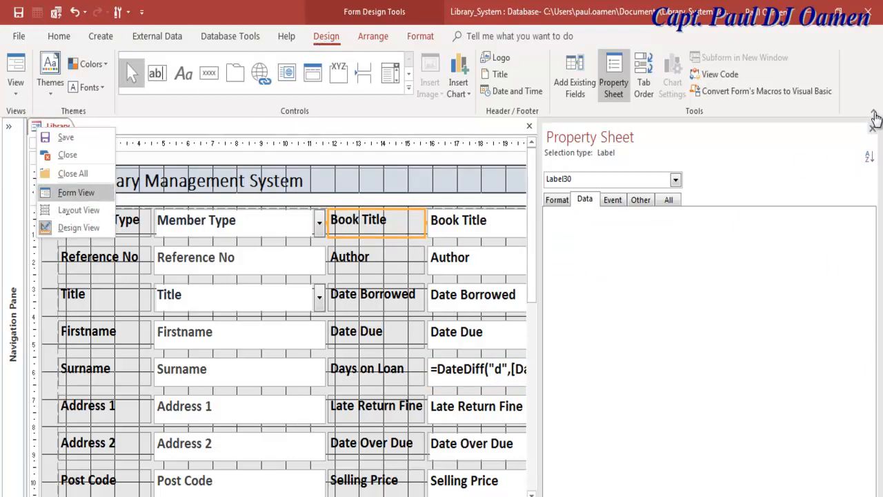
pyautogui.press('Return')
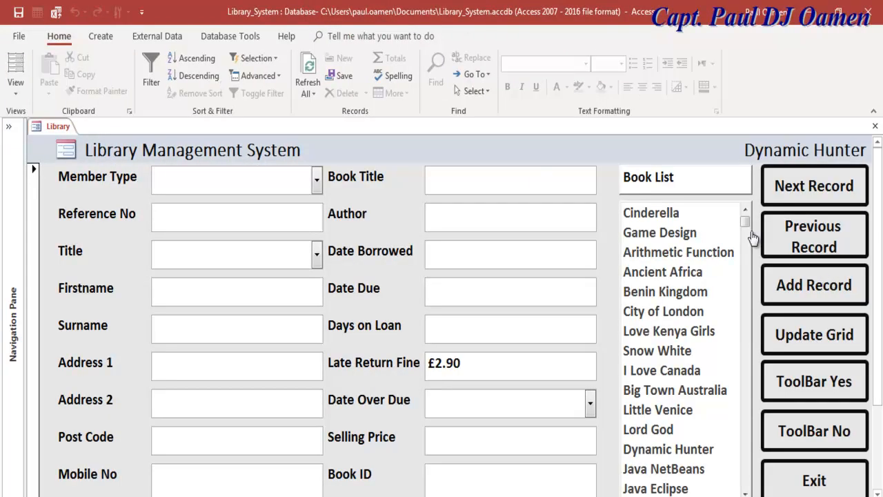
pyautogui.click(837, 302)
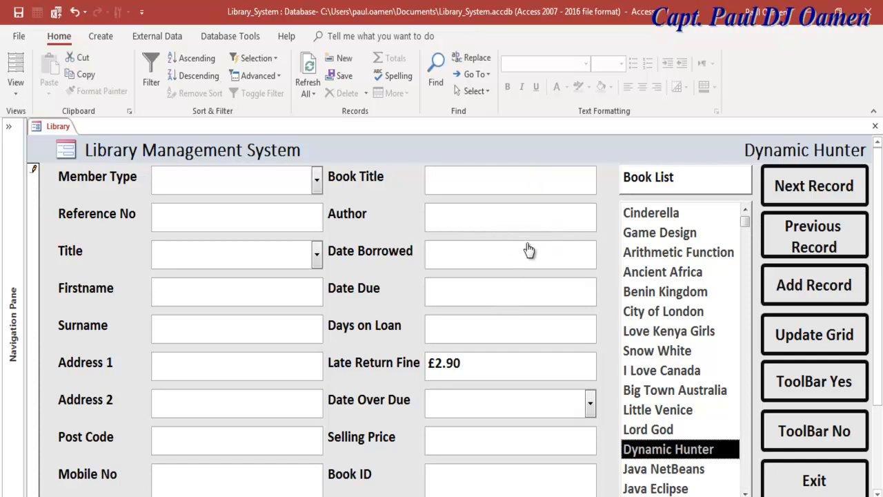
pyautogui.hotkey('alt', 'Tab')
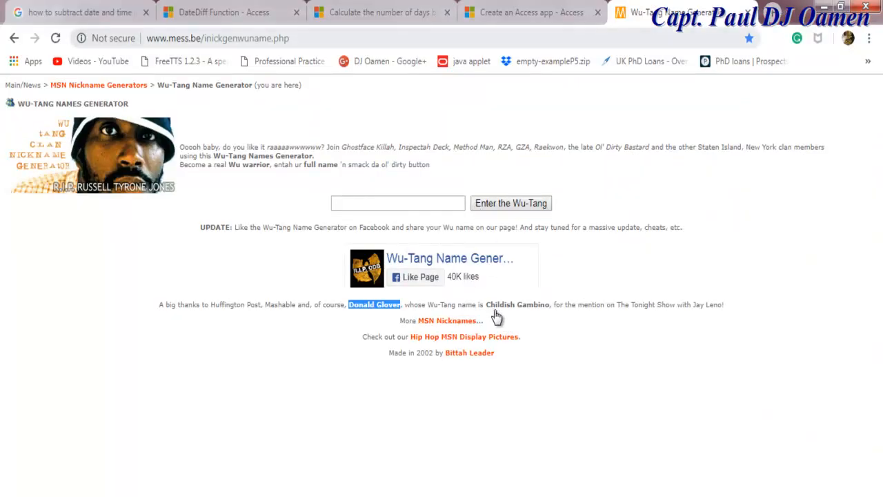
# - Enter a full name into the generator to get the Wu-Tang name Dynamic Hunter
pyautogui.hotkey('ctrl', 'l')
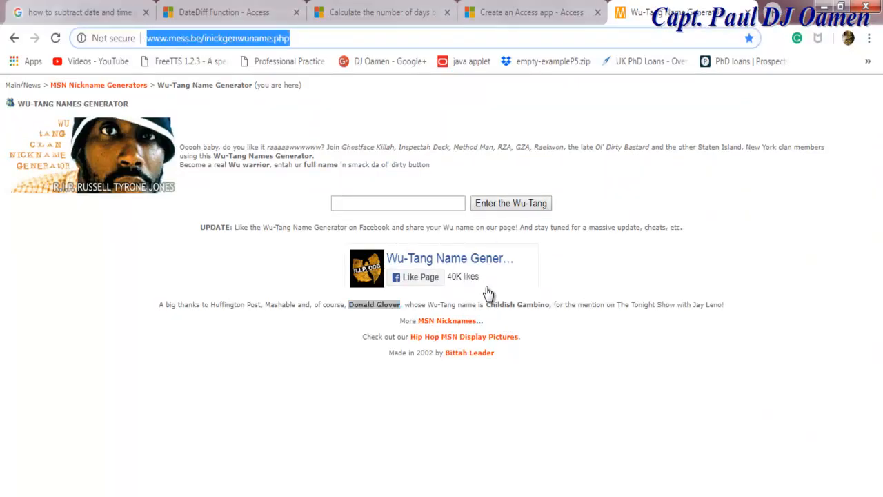
pyautogui.click(186, 38)
pyautogui.click(398, 203)
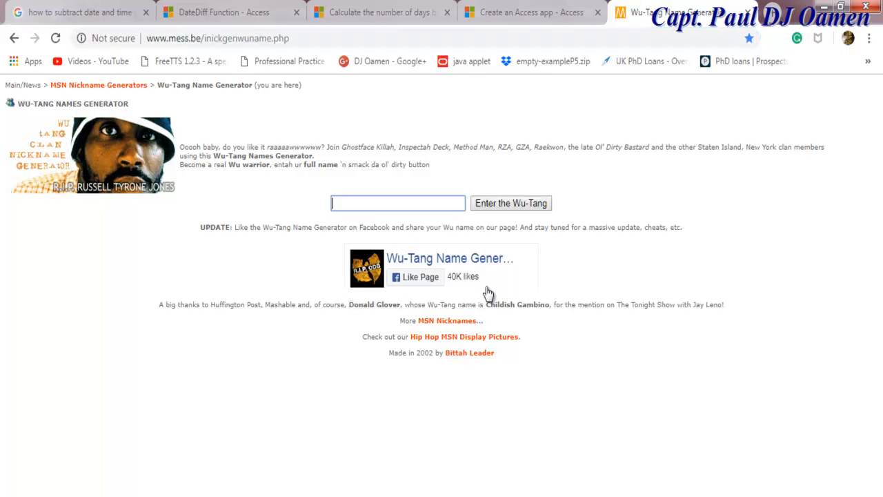
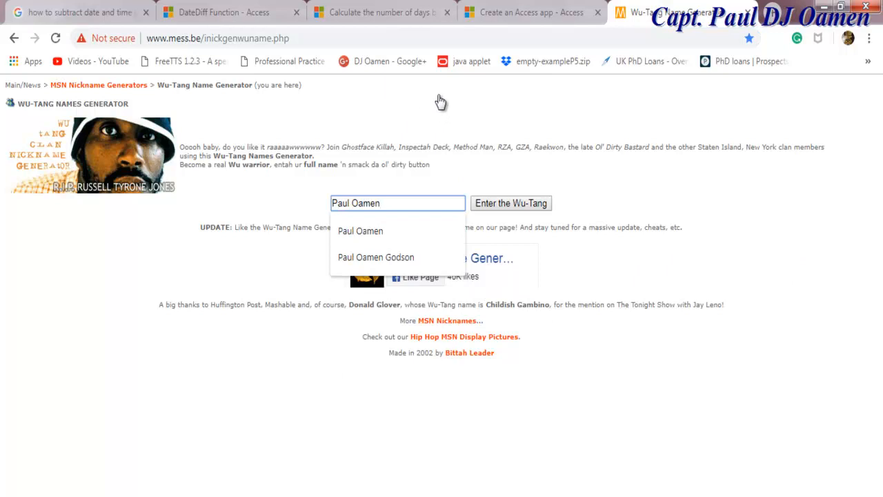
pyautogui.press('Return')
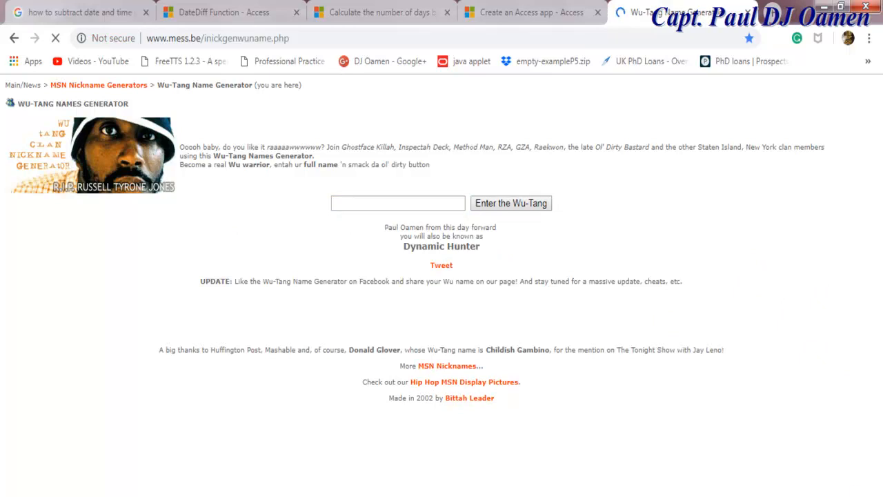
pyautogui.moveTo(481, 246); pyautogui.dragTo(403, 246)
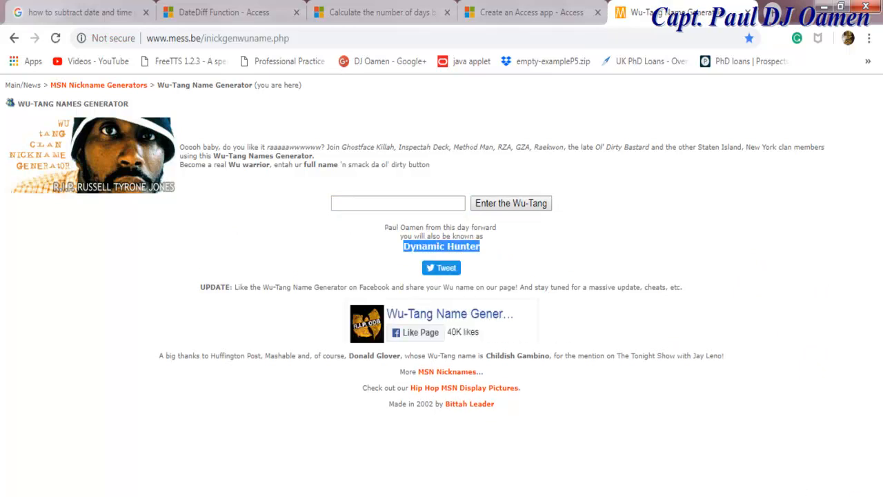
pyautogui.click(610, 349)
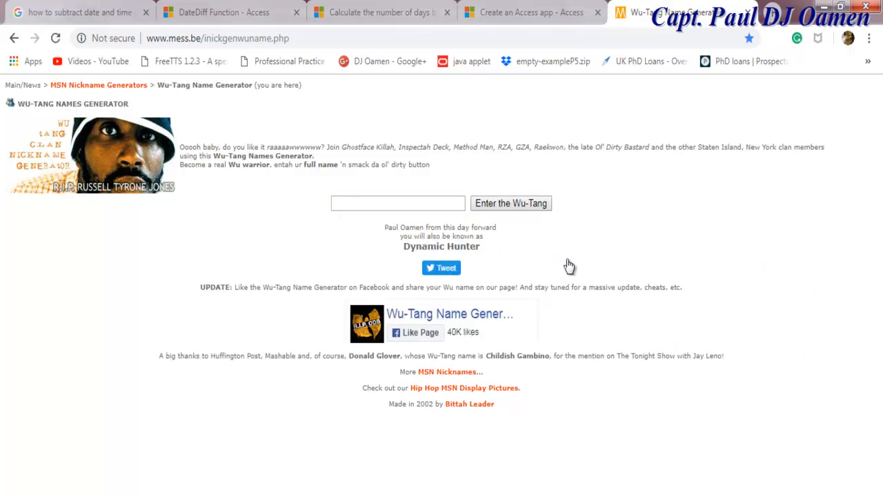
# - Paste the celebrity name from the thanks line into the generator for another Wu-Tang name
pyautogui.moveTo(400, 356); pyautogui.dragTo(349, 356)
pyautogui.hotkey('ctrl', 'c')
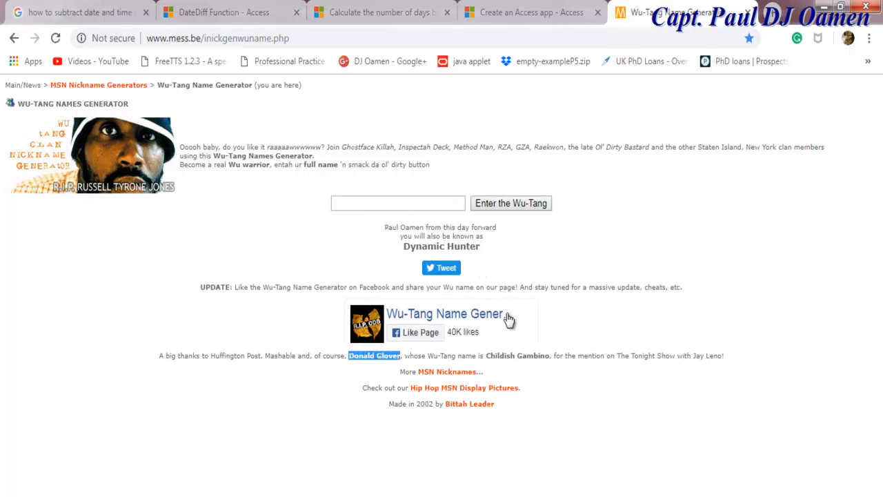
pyautogui.click(399, 202)
pyautogui.hotkey('ctrl', 'v')
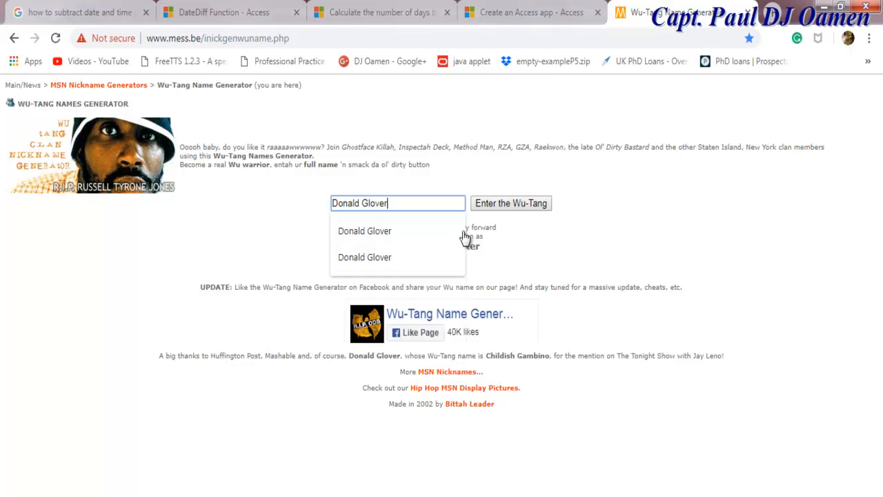
pyautogui.press('Return')
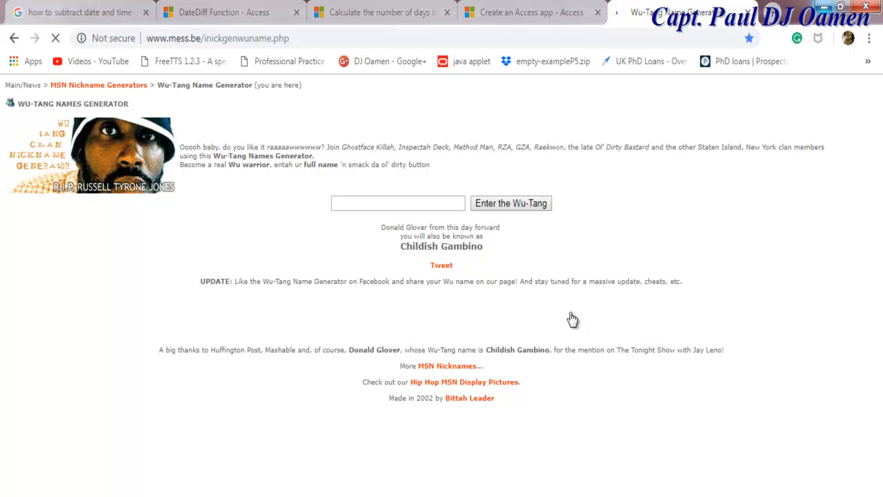
pyautogui.click(823, 6)
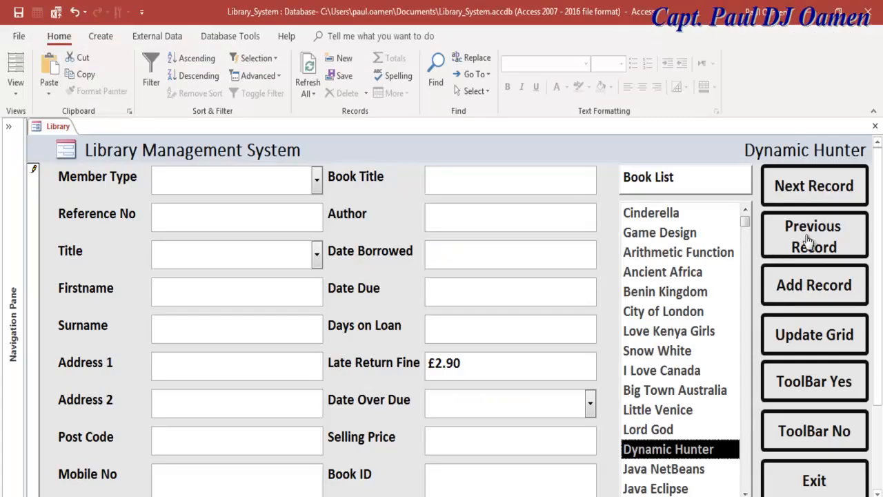
# - Move the Book List to Snow White and try the previous record, dismissing the Member Type warning
pyautogui.press('s')
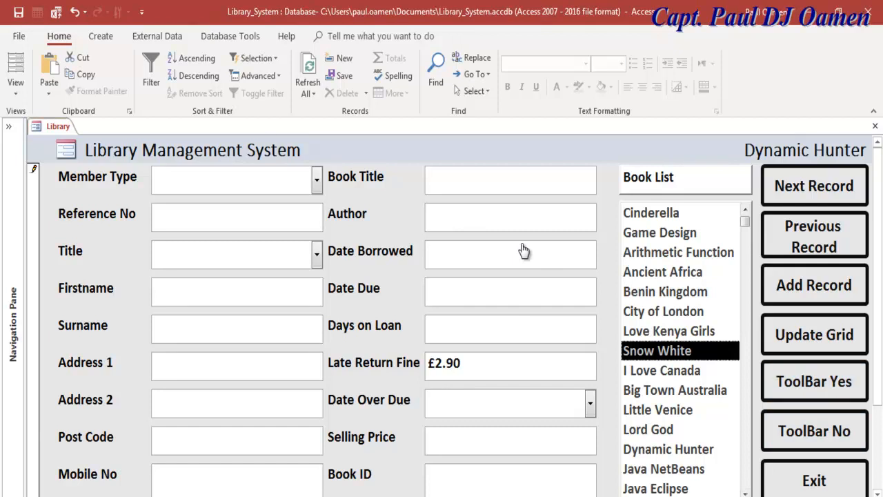
pyautogui.click(837, 366)
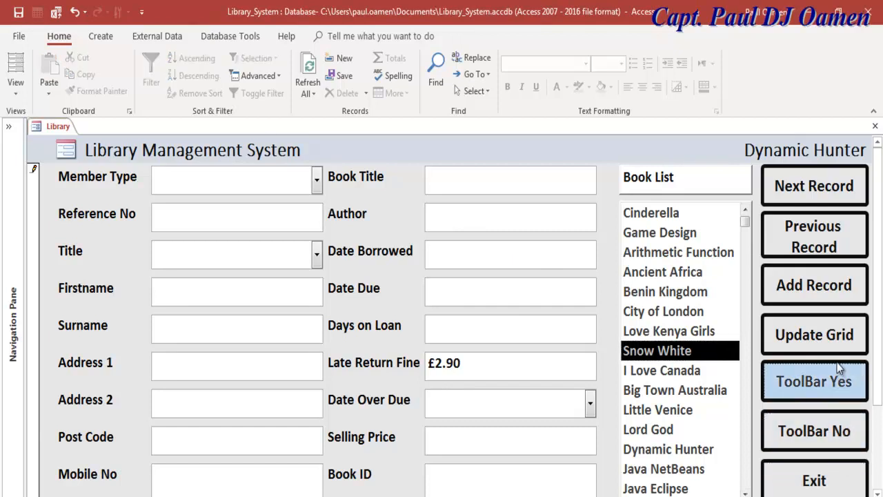
pyautogui.click(831, 286)
pyautogui.click(823, 236)
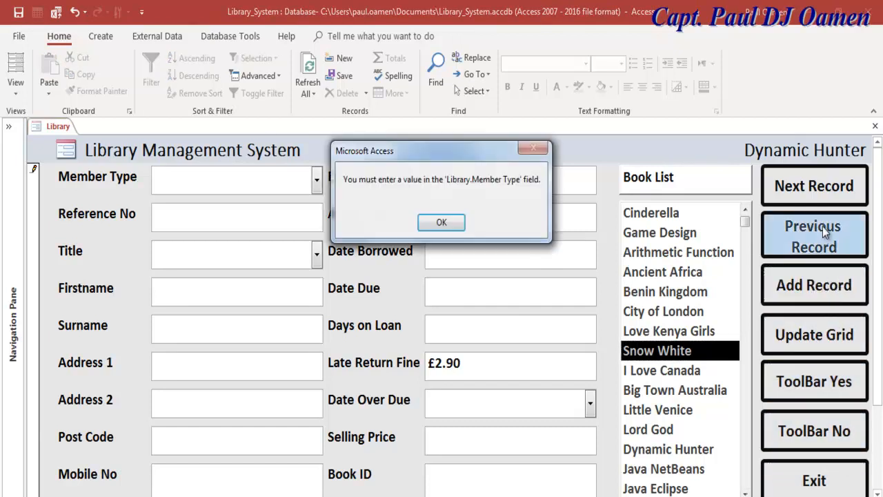
pyautogui.click(443, 222)
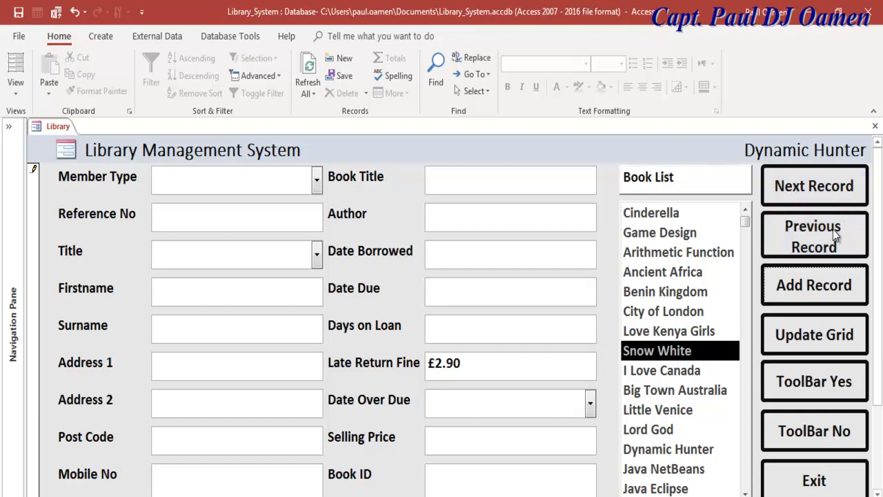
# - Clear the pending Member Type edit and switch the Library form to Design View
pyautogui.rightClick(39, 131)
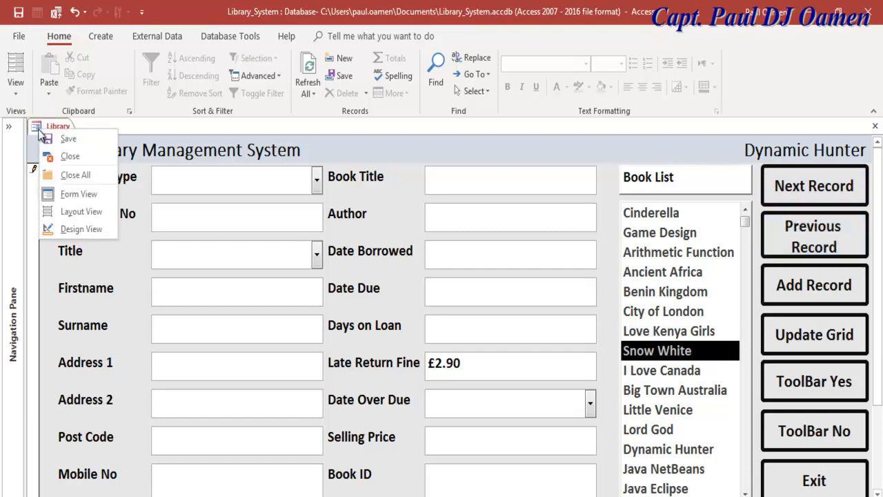
pyautogui.click(82, 229)
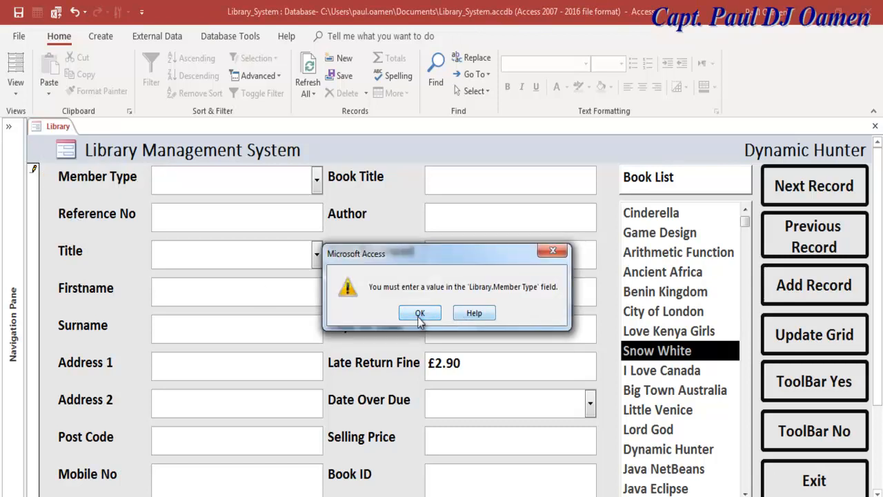
pyautogui.click(418, 314)
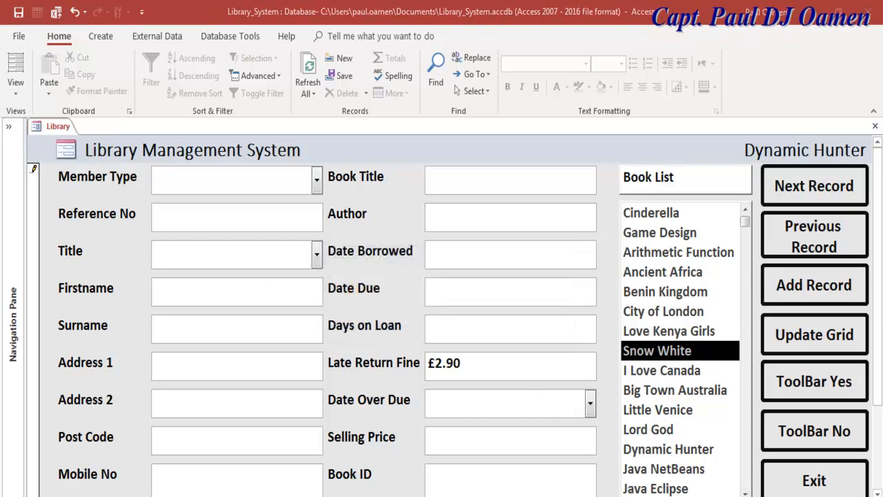
pyautogui.press('Escape')
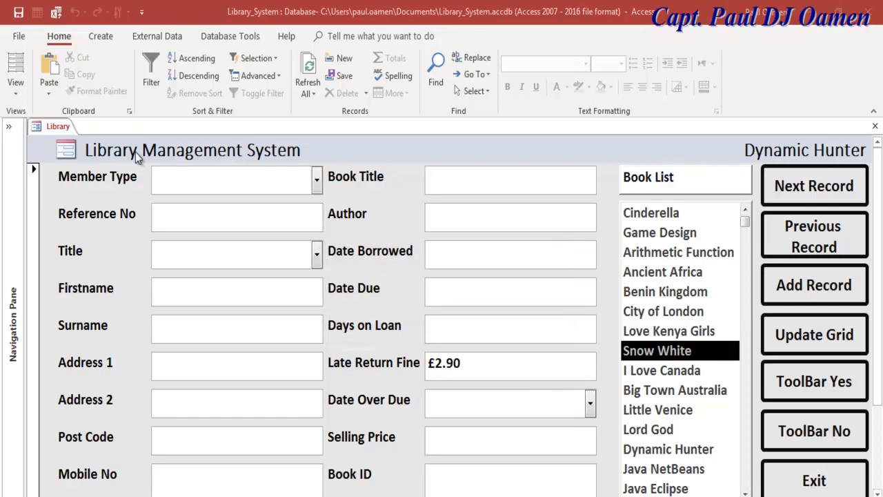
pyautogui.click(315, 183)
pyautogui.click(214, 201)
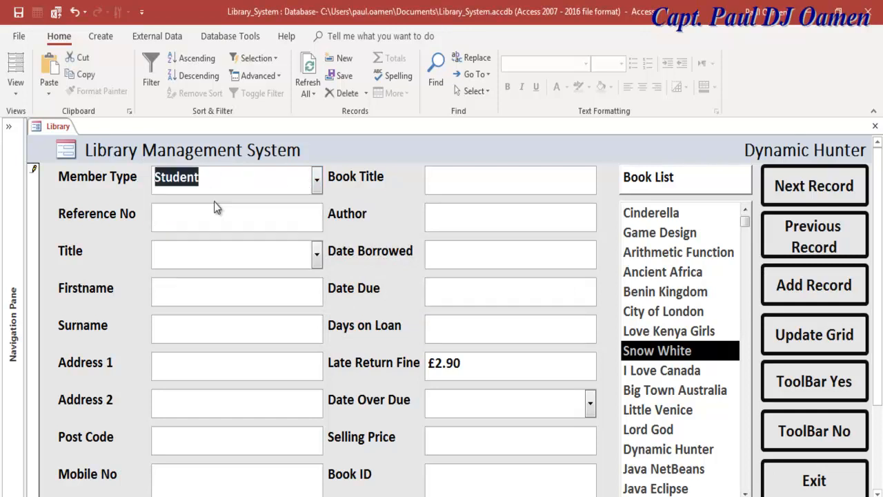
pyautogui.moveTo(226, 176); pyautogui.dragTo(67, 163)
pyautogui.press('BackSpace')
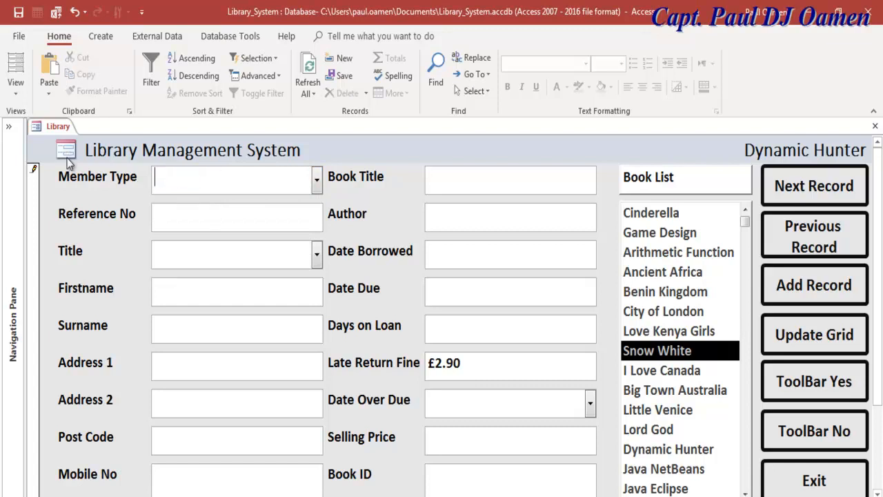
pyautogui.rightClick(39, 129)
pyautogui.click(76, 223)
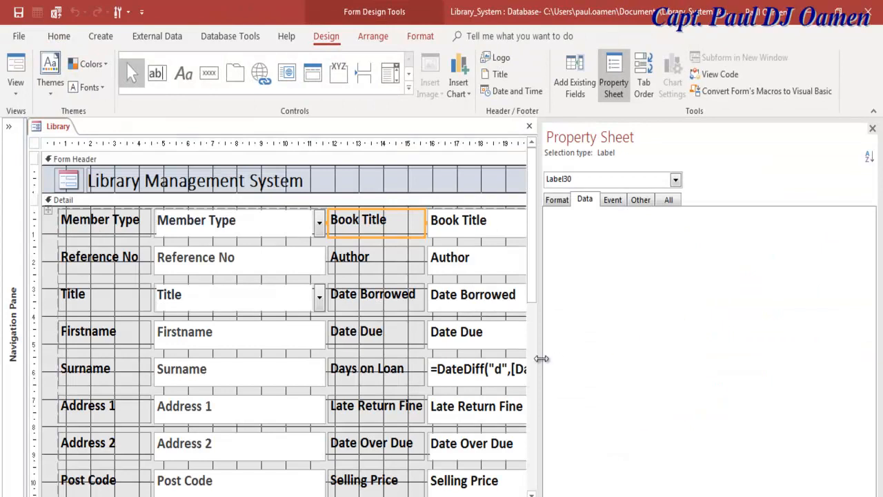
# - Shrink the Property Sheet and scroll the design to bring the Book List into view
pyautogui.moveTo(543, 357); pyautogui.dragTo(713, 344)
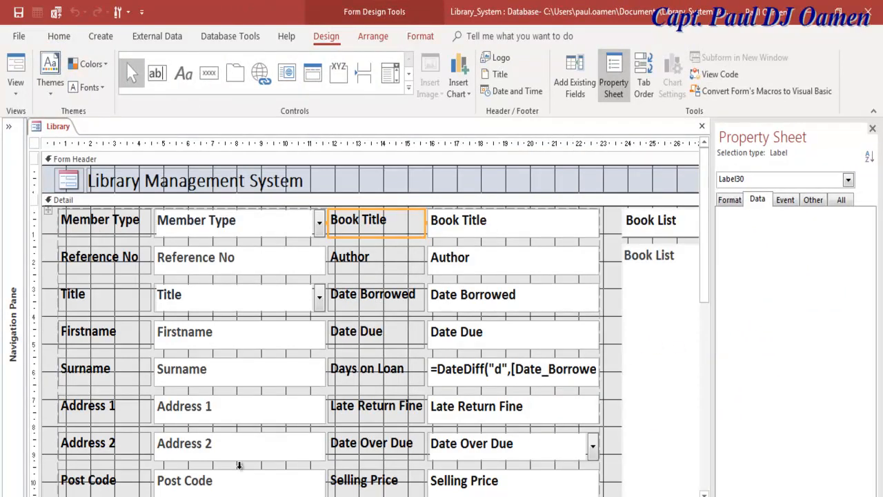
pyautogui.hscroll(3, 370, 351)
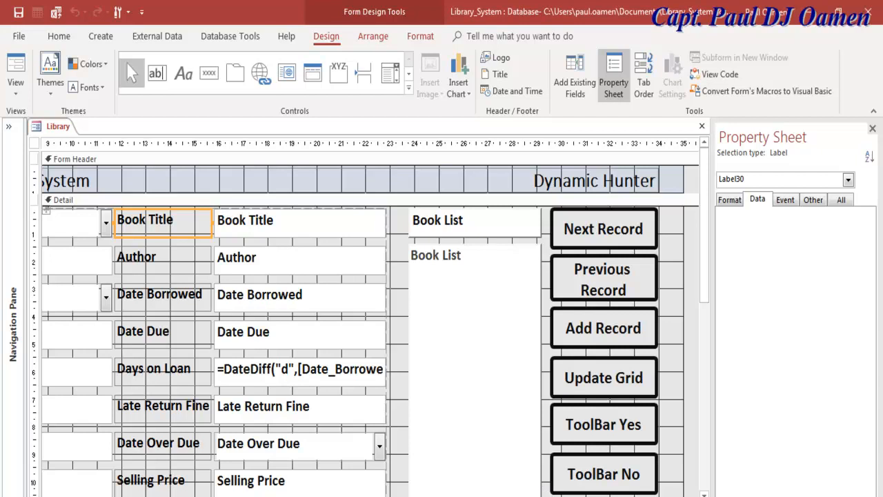
pyautogui.hscroll(3, 371, 351)
pyautogui.hscroll(-4, 371, 351)
pyautogui.hscroll(-1, 397, 490)
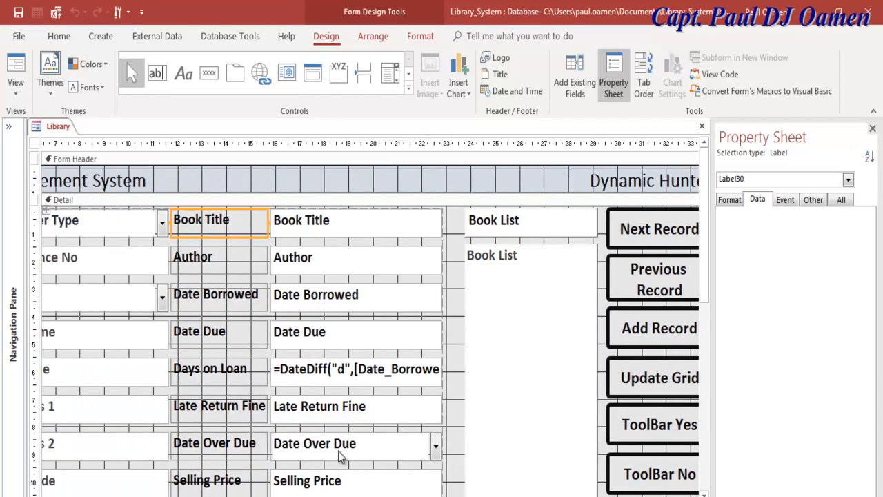
# - Inspect the Date Borrowed and Date Due text boxes on the form
pyautogui.click(291, 380)
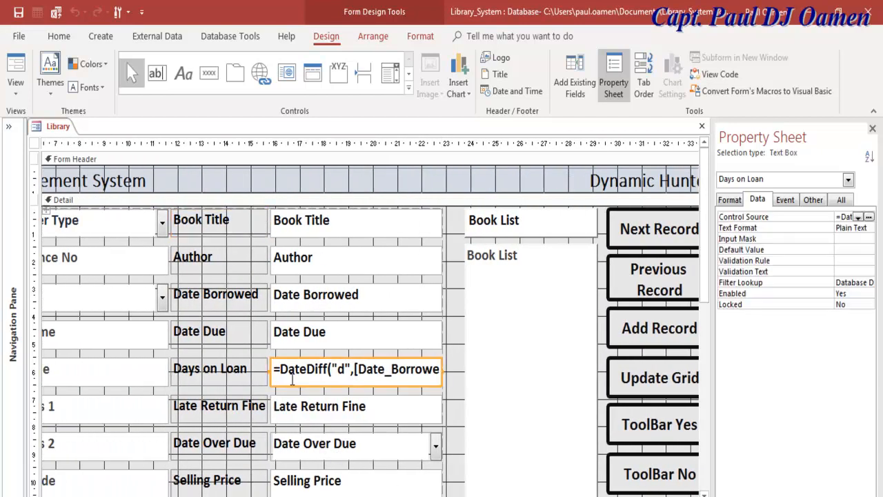
pyautogui.click(374, 295)
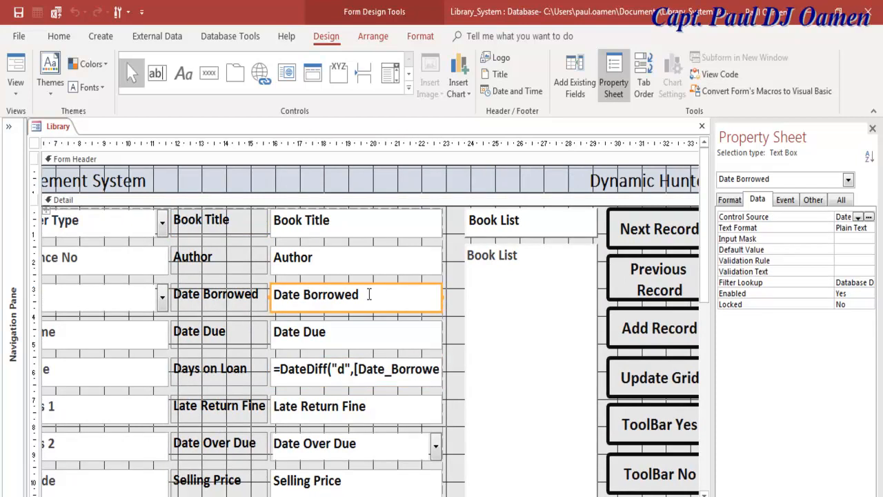
pyautogui.click(368, 294)
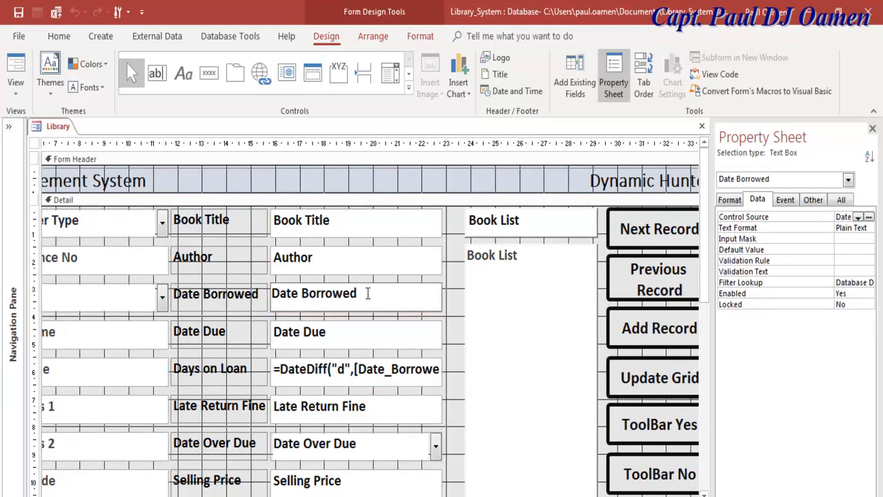
pyautogui.moveTo(358, 294); pyautogui.dragTo(276, 295)
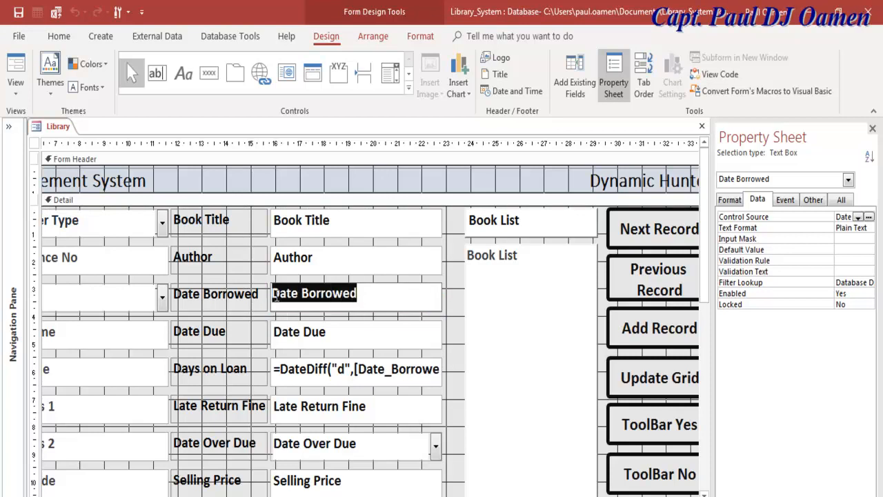
pyautogui.click(334, 333)
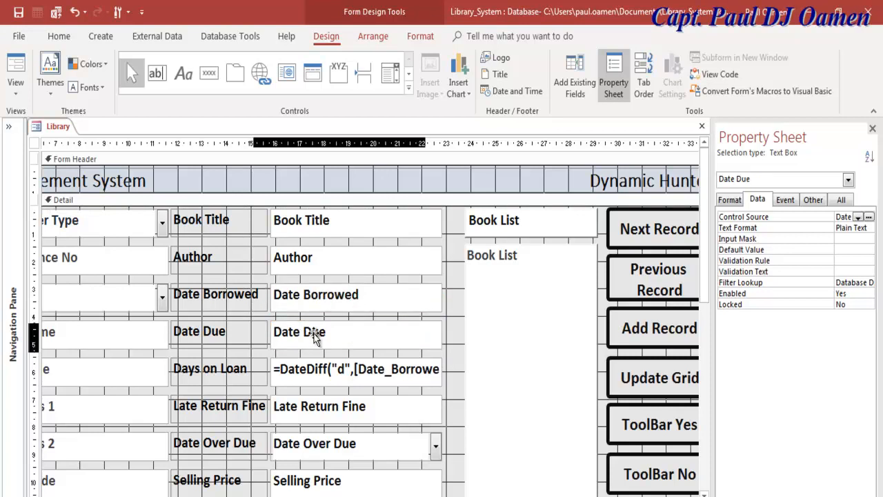
pyautogui.click(338, 333)
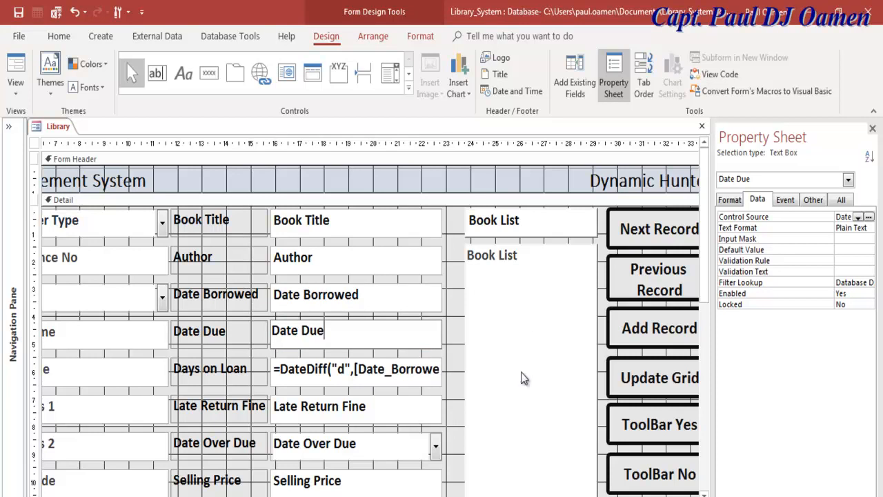
# - Inspect the Days on Loan =DateDiff("d",[Date_Borrowed],[Date_Due]) formula in its text box
pyautogui.click(359, 376)
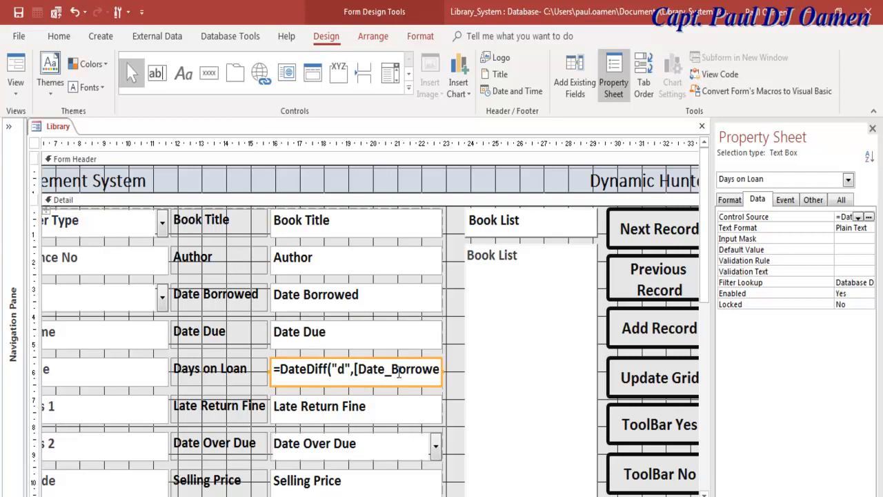
pyautogui.click(399, 373)
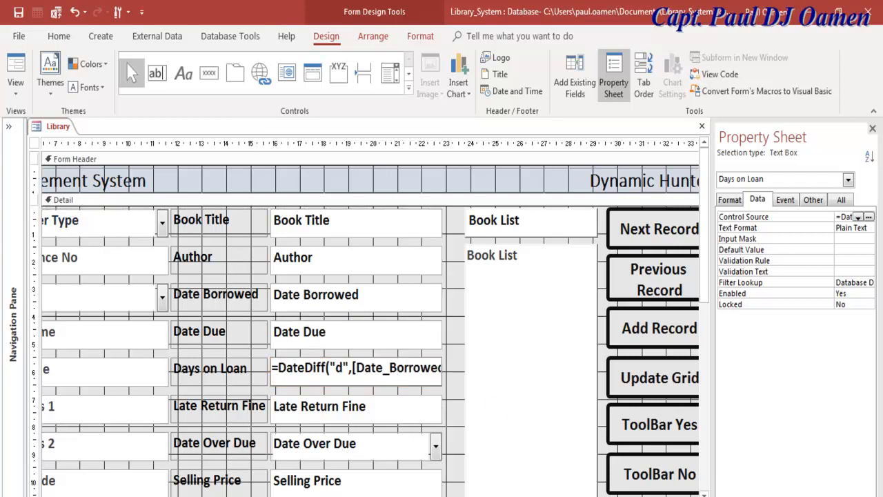
pyautogui.press('End')
pyautogui.press('Home')
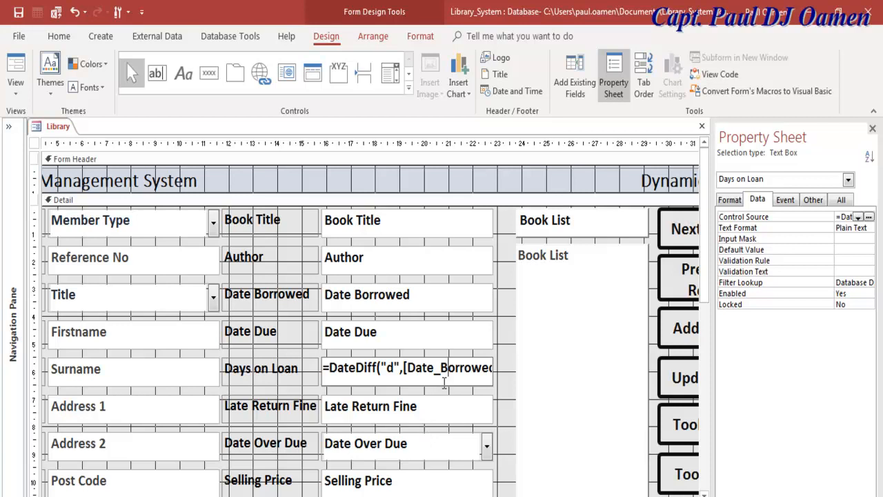
pyautogui.click(449, 336)
pyautogui.click(458, 384)
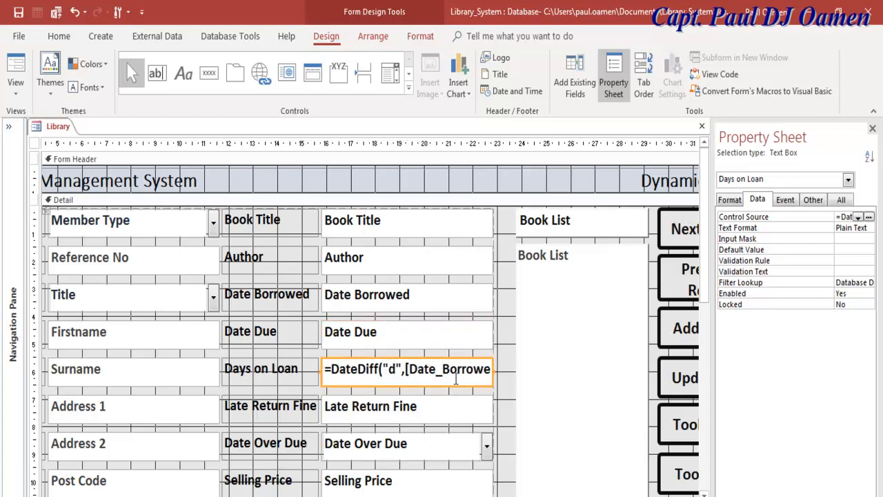
# - Widen the Property Sheet and compare Date Borrowed with the full Days on Loan DateDiff source
pyautogui.moveTo(470, 496); pyautogui.dragTo(522, 496)
pyautogui.moveTo(712, 362); pyautogui.dragTo(490, 366)
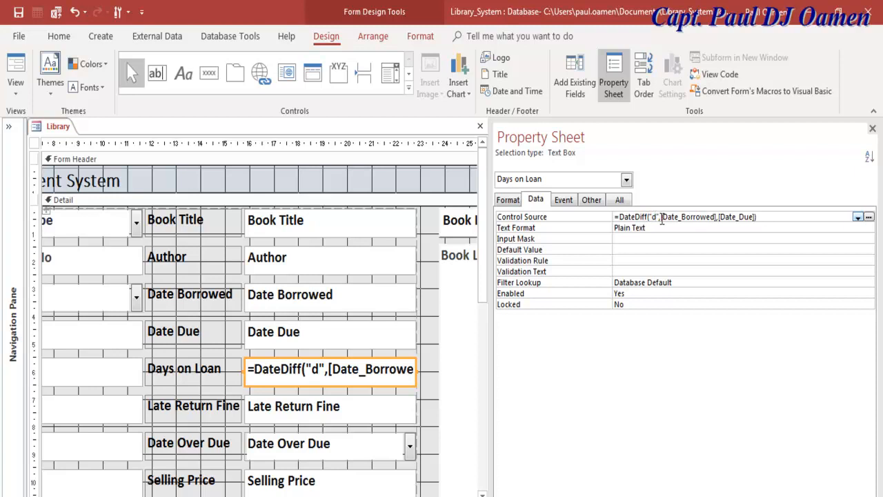
pyautogui.click(359, 301)
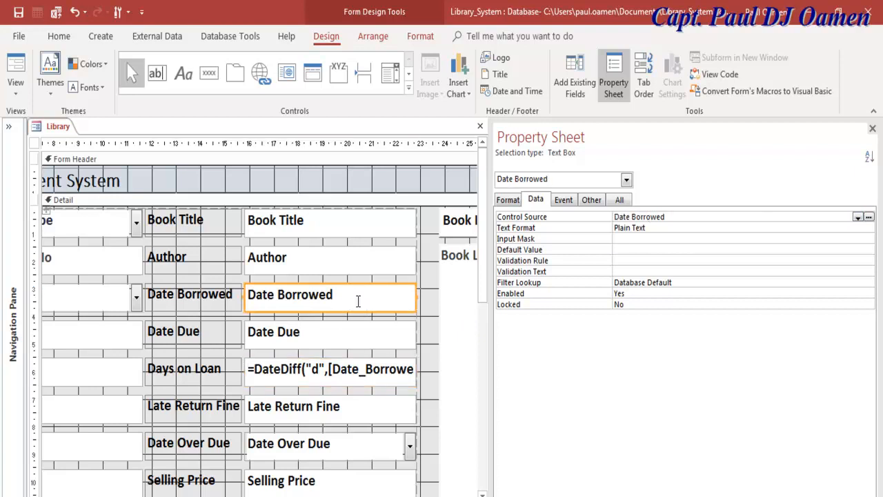
pyautogui.click(356, 377)
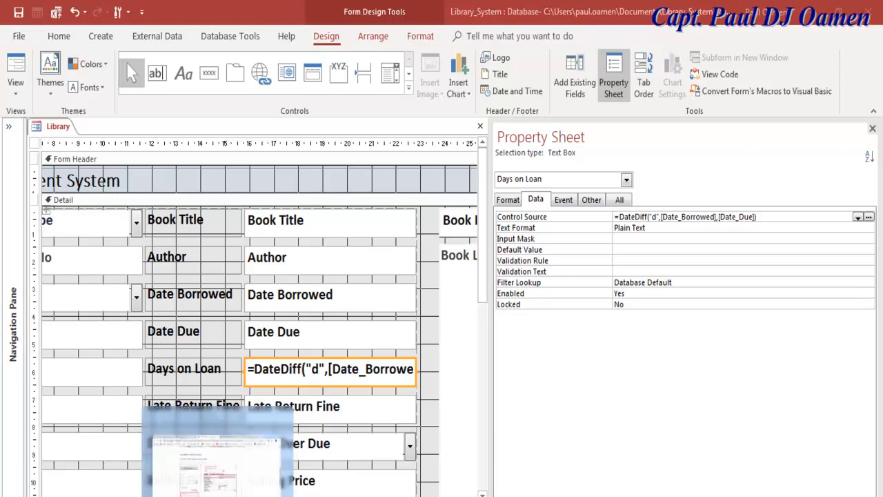
# - Bring up the days-between-dates Support article and select its full web address
pyautogui.click(218, 494)
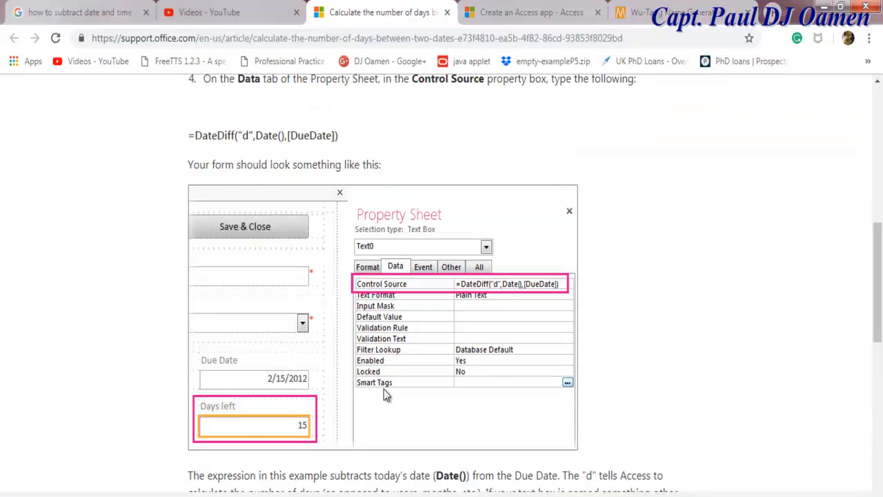
pyautogui.click(321, 40)
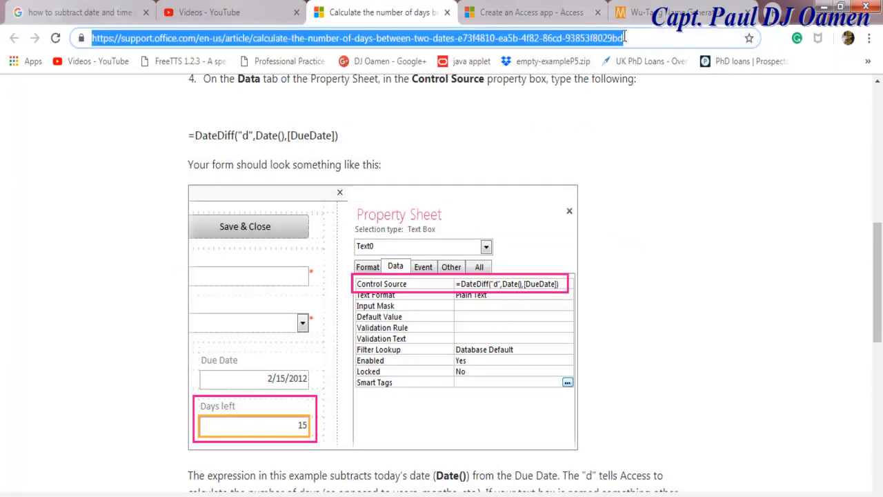
pyautogui.moveTo(628, 38); pyautogui.dragTo(87, 21)
# - Back in Access, select the Days on Loan box and highlight its full DateDiff control source
pyautogui.click(825, 8)
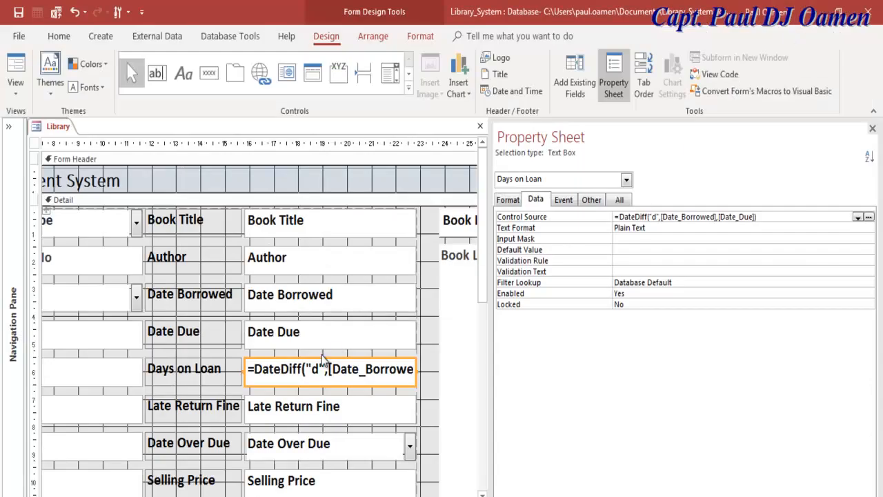
pyautogui.click(306, 373)
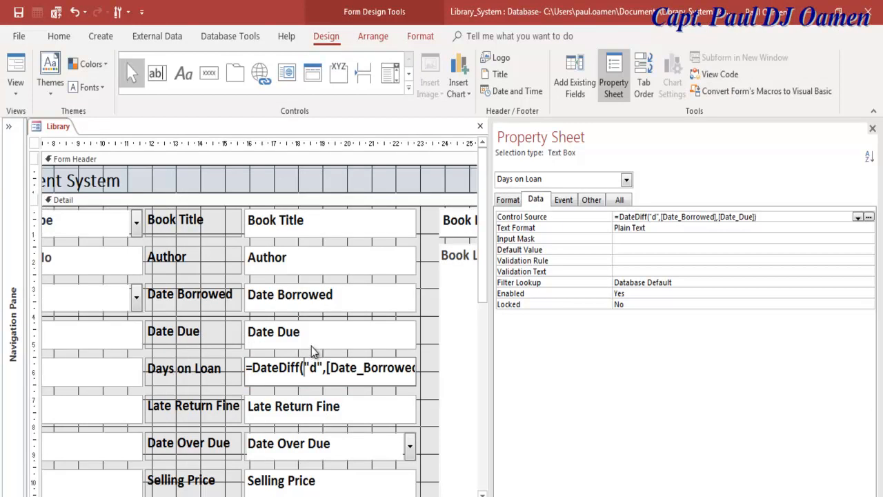
pyautogui.click(312, 350)
pyautogui.click(308, 371)
pyautogui.click(309, 335)
pyautogui.click(309, 362)
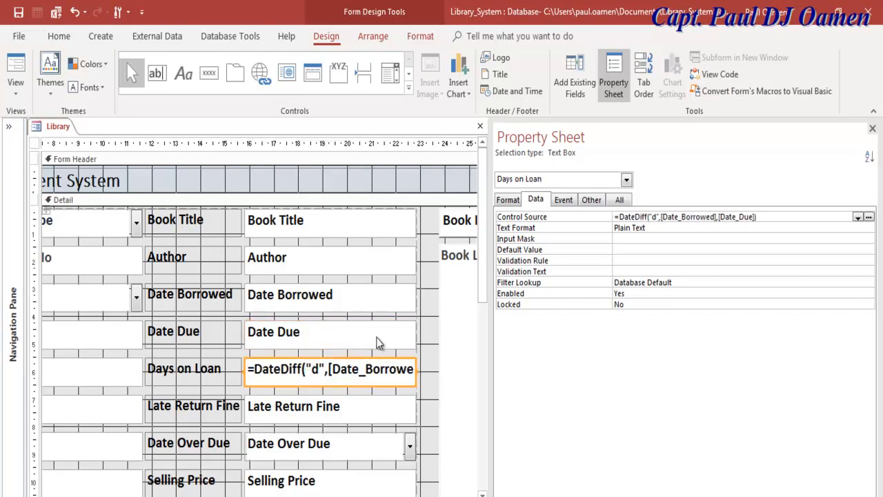
pyautogui.moveTo(765, 219); pyautogui.dragTo(598, 221)
pyautogui.hotkey('ctrl', 'c')
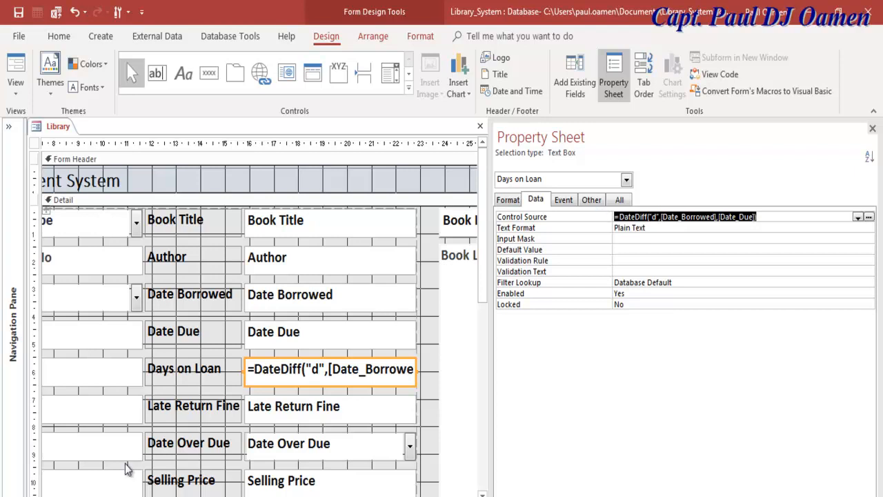
# - Paste the DateDiff formula into a new Notepad window and check its Date_Borrowed and Date_Due fields
pyautogui.press('super')
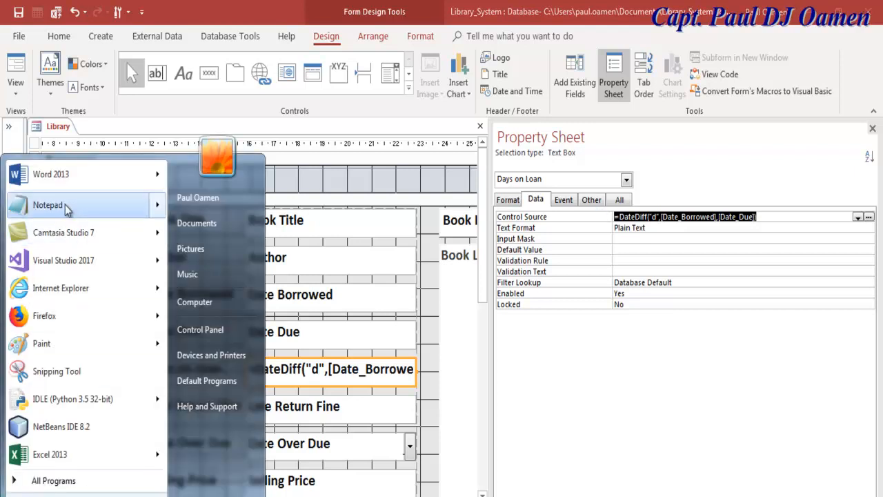
pyautogui.click(47, 205)
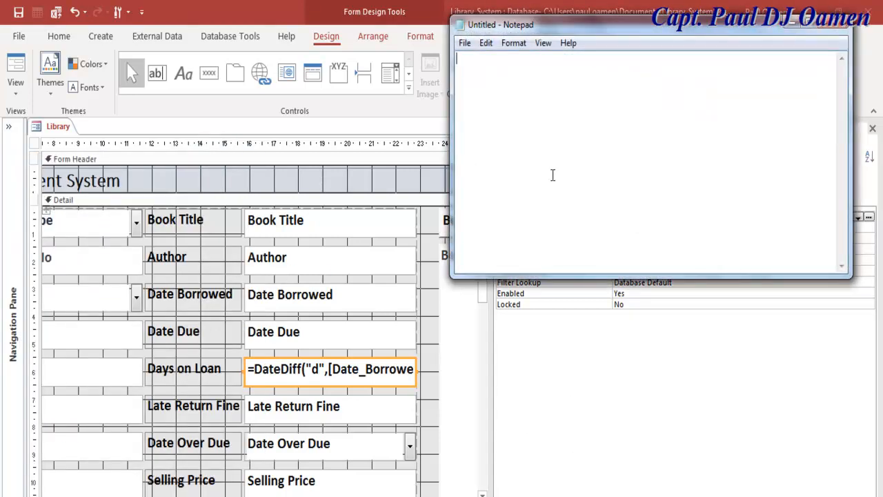
pyautogui.hotkey('ctrl', 'v')
pyautogui.moveTo(588, 25); pyautogui.dragTo(400, 207)
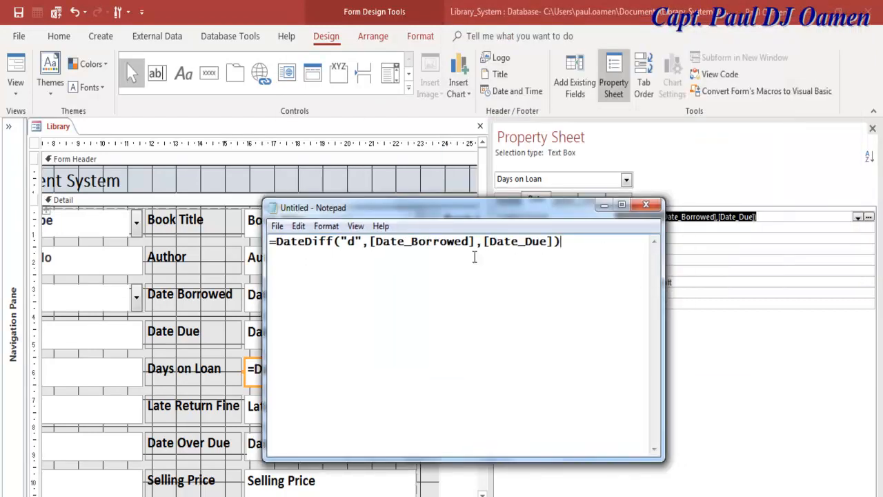
pyautogui.moveTo(469, 240); pyautogui.dragTo(373, 241)
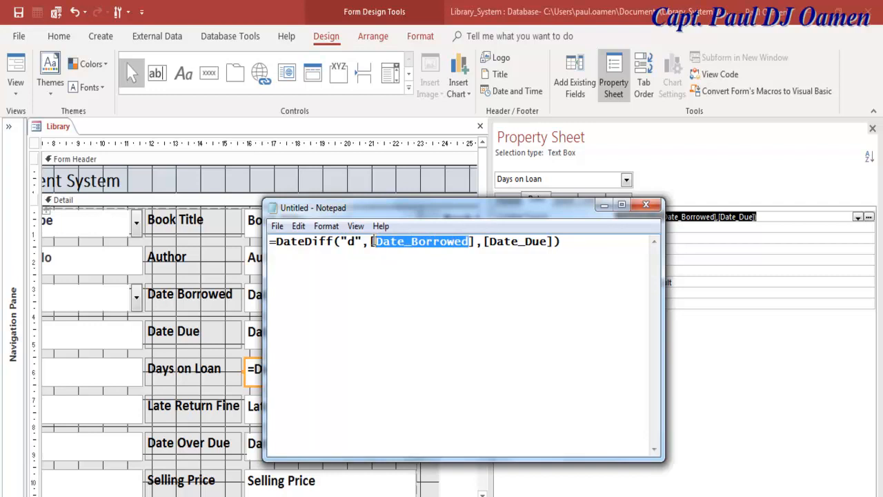
pyautogui.moveTo(547, 241); pyautogui.dragTo(491, 247)
pyautogui.moveTo(562, 242); pyautogui.dragTo(263, 243)
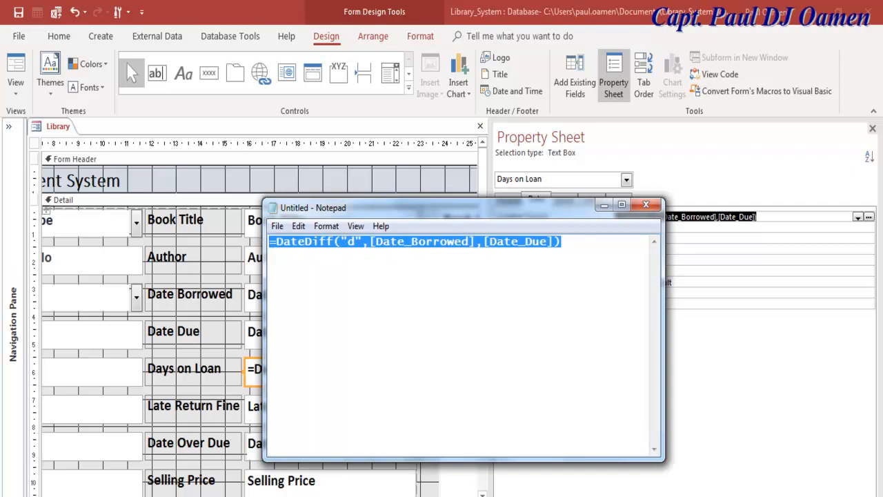
# - Review the pasted formula's field names again, then minimize Notepad
pyautogui.click(556, 496)
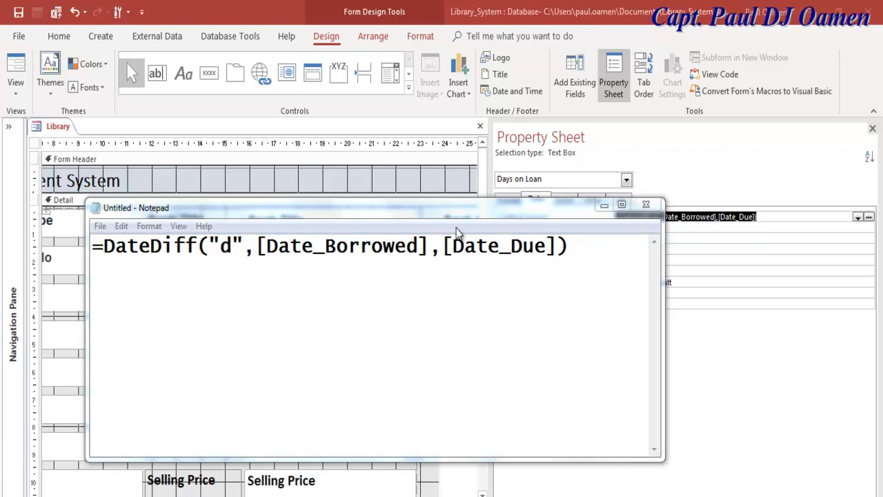
pyautogui.click(600, 251)
pyautogui.moveTo(422, 246); pyautogui.dragTo(283, 256)
pyautogui.moveTo(546, 247); pyautogui.dragTo(455, 248)
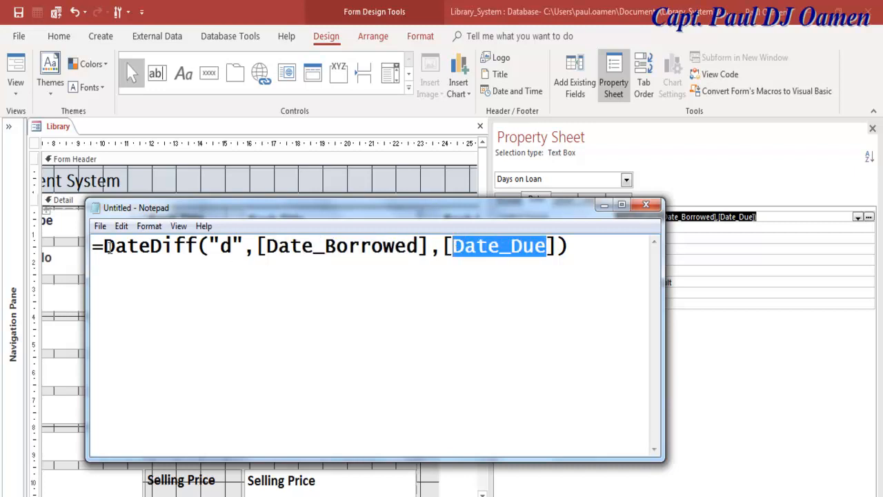
pyautogui.moveTo(95, 250); pyautogui.dragTo(576, 243)
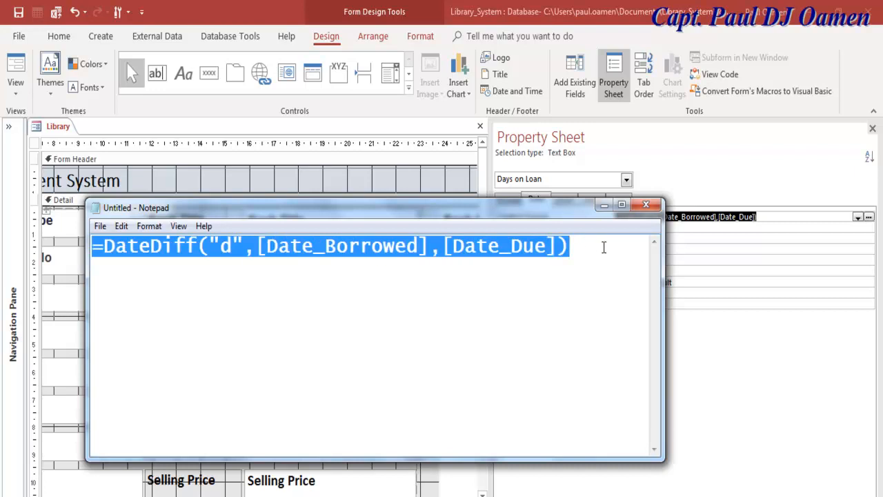
pyautogui.click(603, 247)
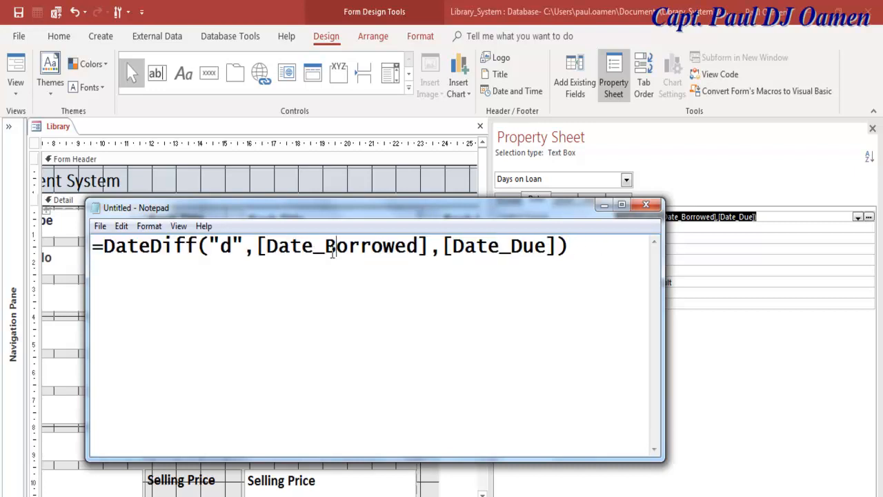
pyautogui.click(499, 250)
pyautogui.click(604, 207)
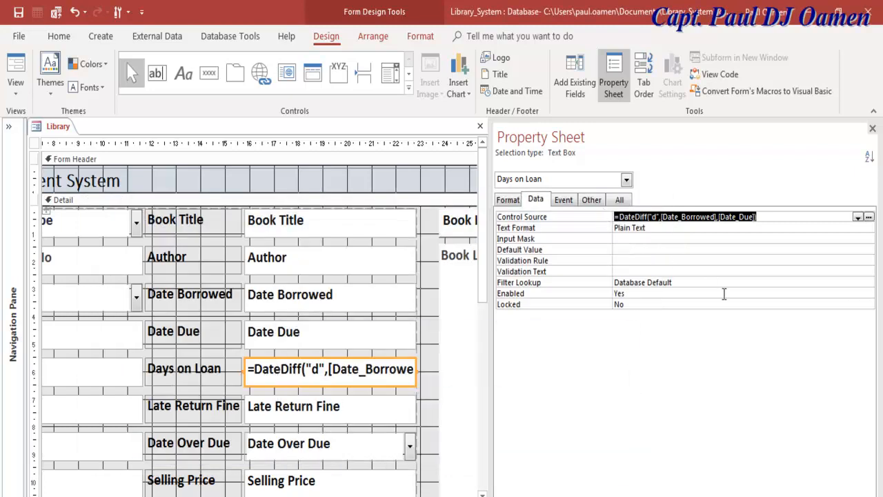
# - Create a cmdToolBarYes_Click procedure with the Code Builder from the ToolBar Yes button's On Click property
pyautogui.hscroll(5, 259, 345)
pyautogui.click(266, 425)
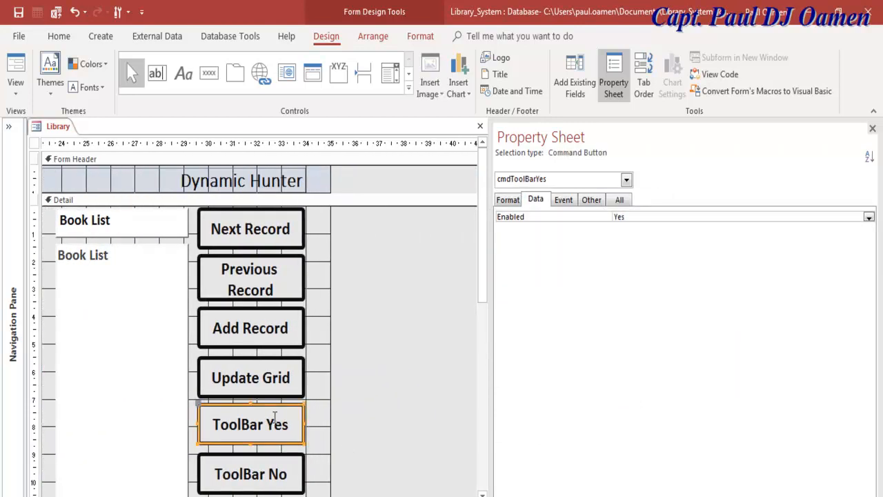
pyautogui.click(564, 204)
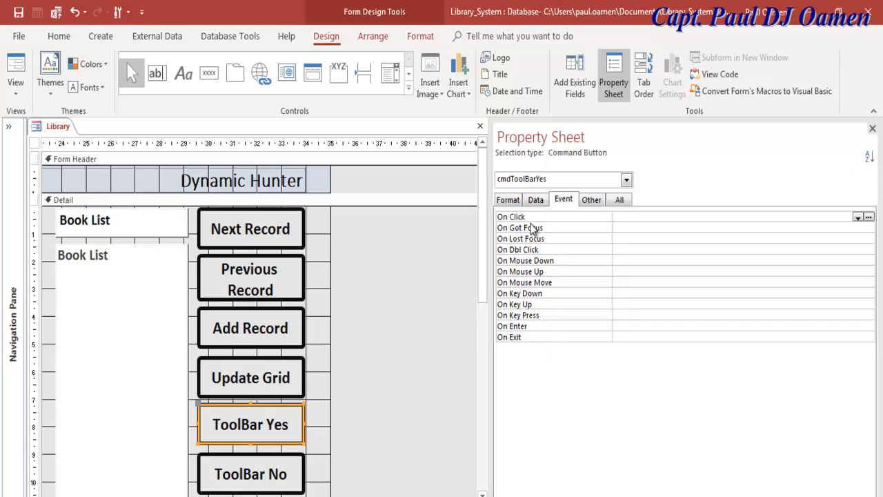
pyautogui.click(866, 216)
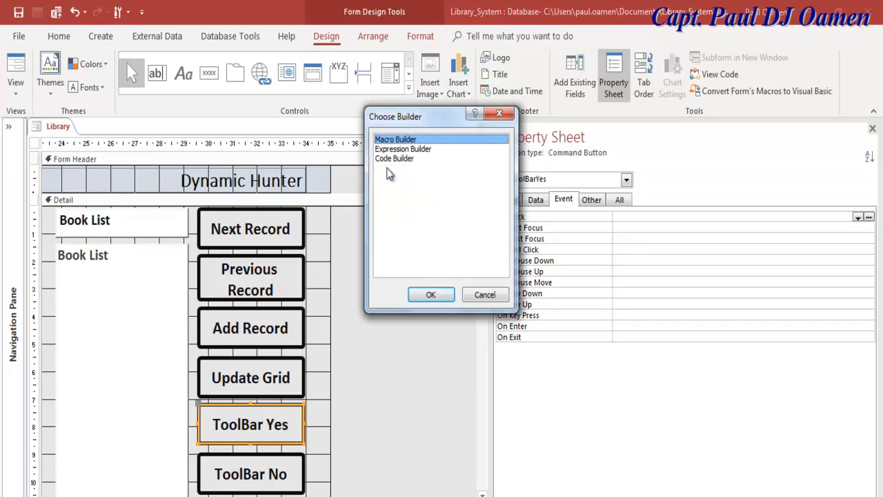
pyautogui.moveTo(406, 118); pyautogui.dragTo(431, 125)
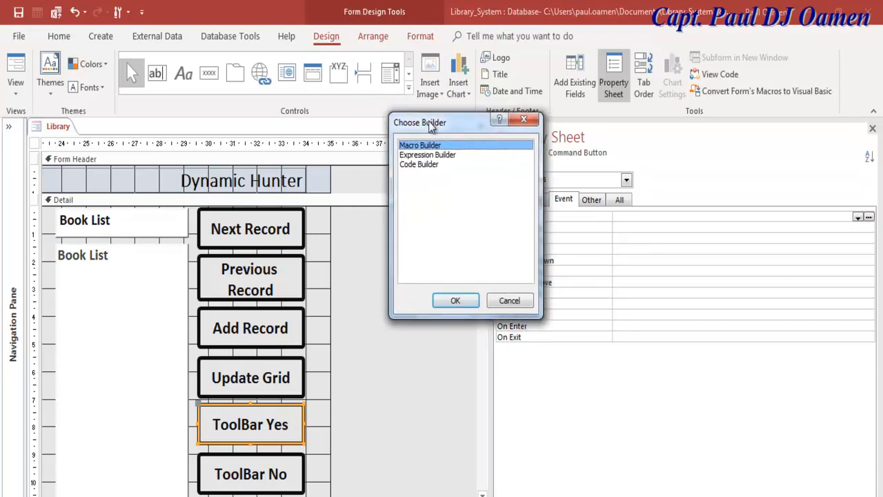
pyautogui.click(408, 165)
pyautogui.click(452, 301)
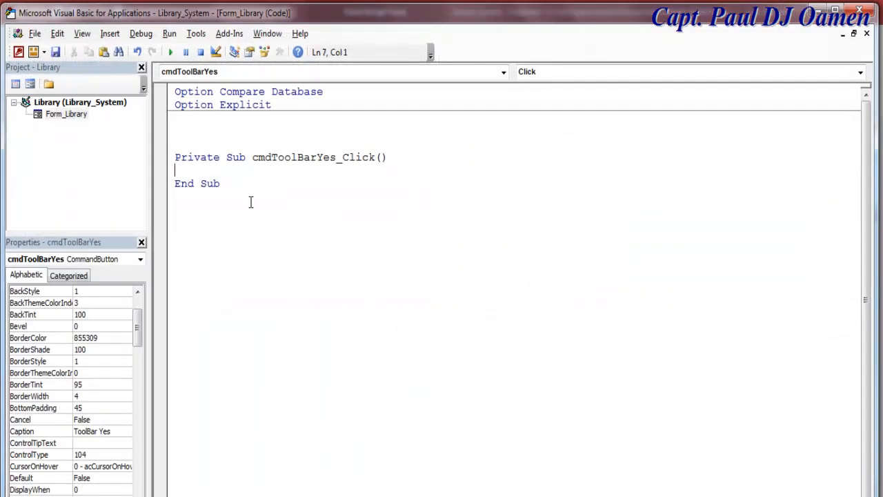
# - Write DoCmd.ShowToolbar "Ribbon", acToolbarYes in cmdToolBarYes_Click and select the line for copying
pyautogui.write('DoCmd.')
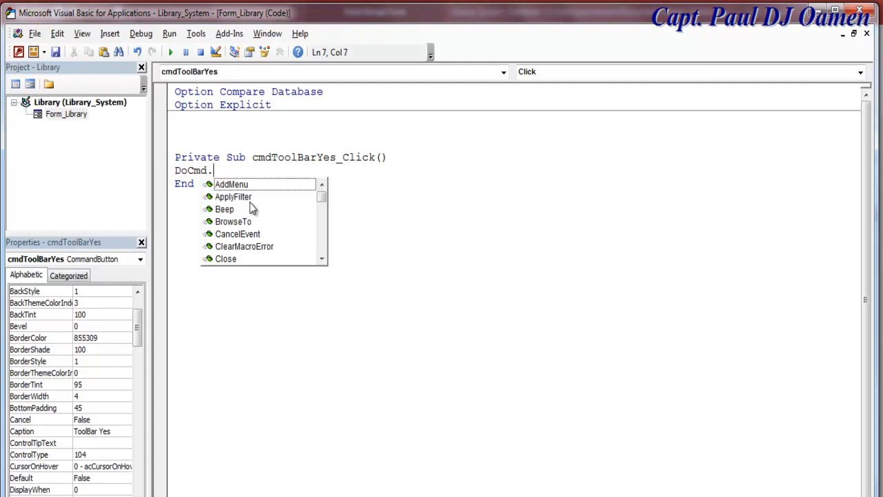
pyautogui.write('show')
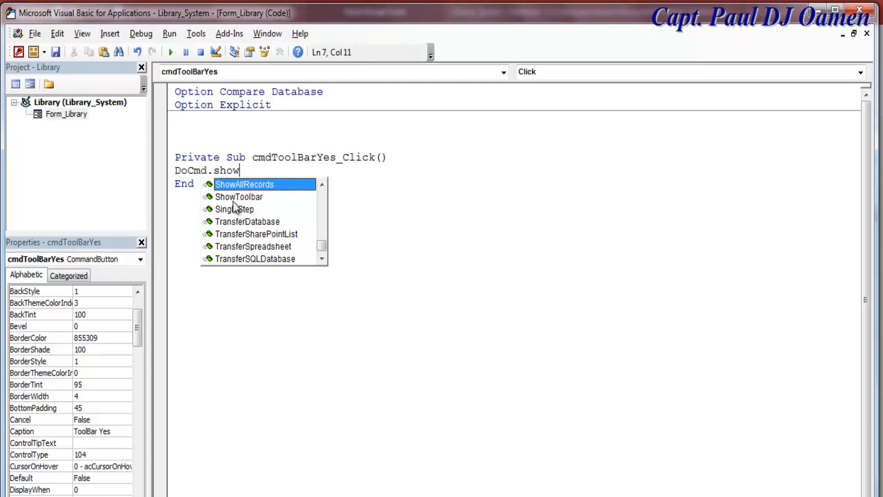
pyautogui.doubleClick(236, 198)
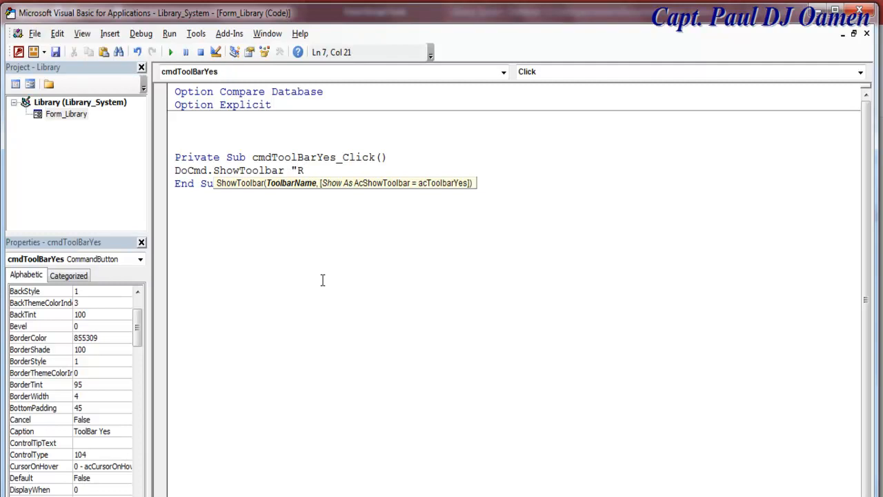
pyautogui.write('"Ribbon",')
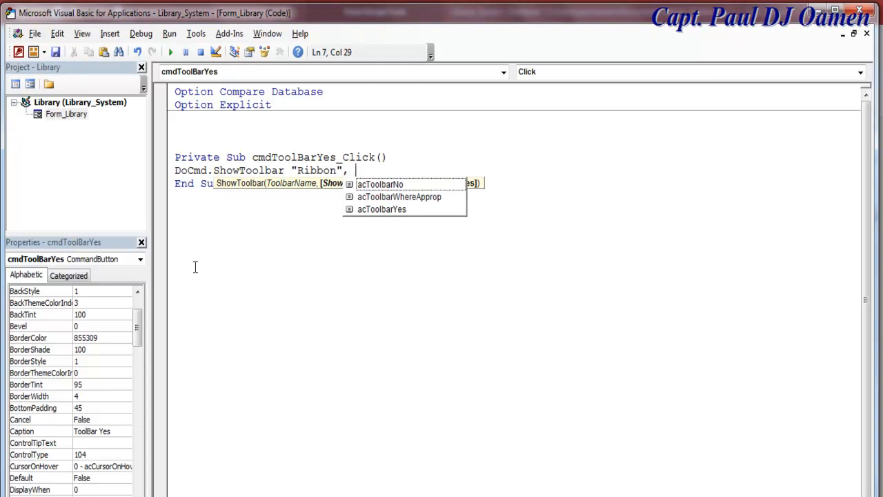
pyautogui.doubleClick(387, 209)
pyautogui.click(380, 255)
pyautogui.moveTo(439, 168); pyautogui.dragTo(168, 178)
pyautogui.hotkey('ctrl', 'c')
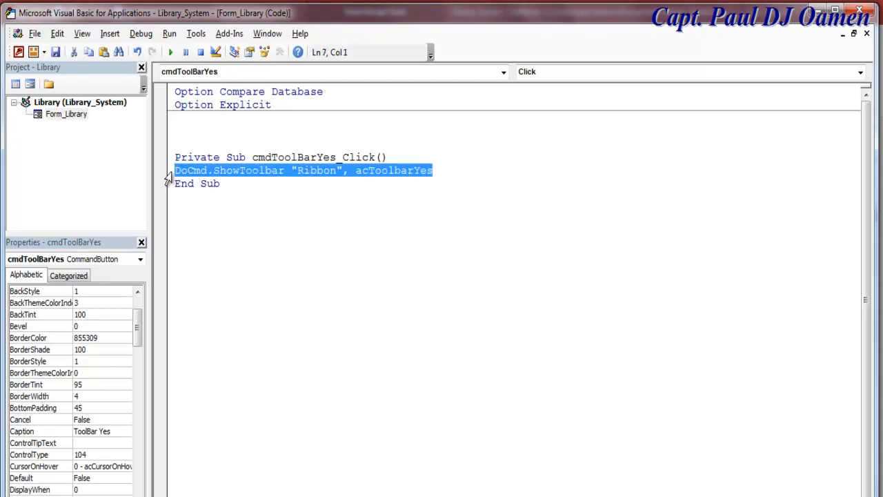
pyautogui.click(32, 86)
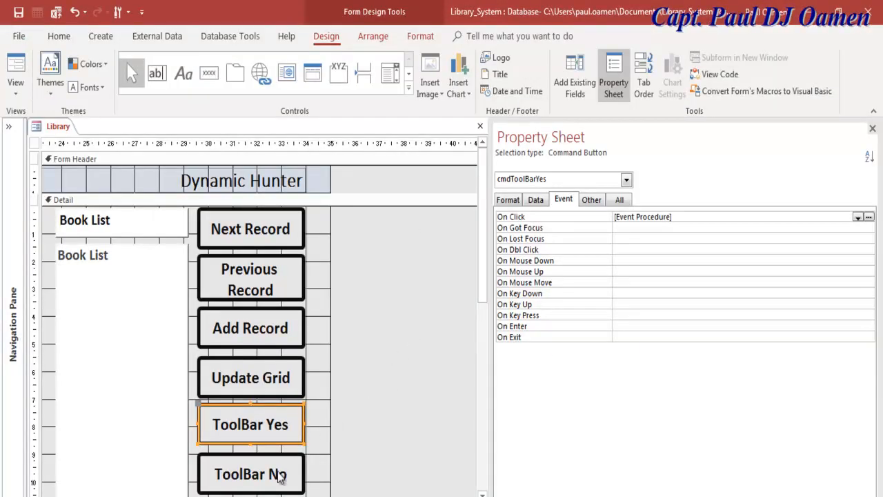
# - Create a Code Builder click procedure for the ToolBar No button
pyautogui.moveTo(479, 296); pyautogui.dragTo(479, 335)
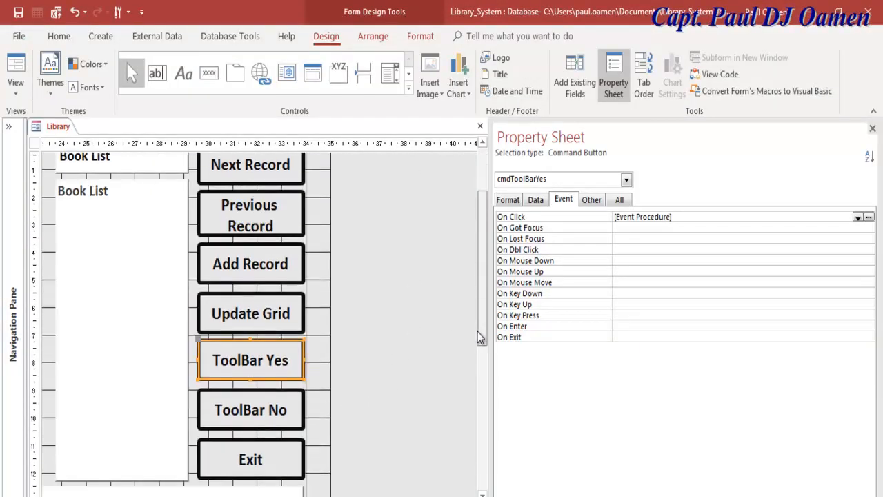
pyautogui.click(280, 405)
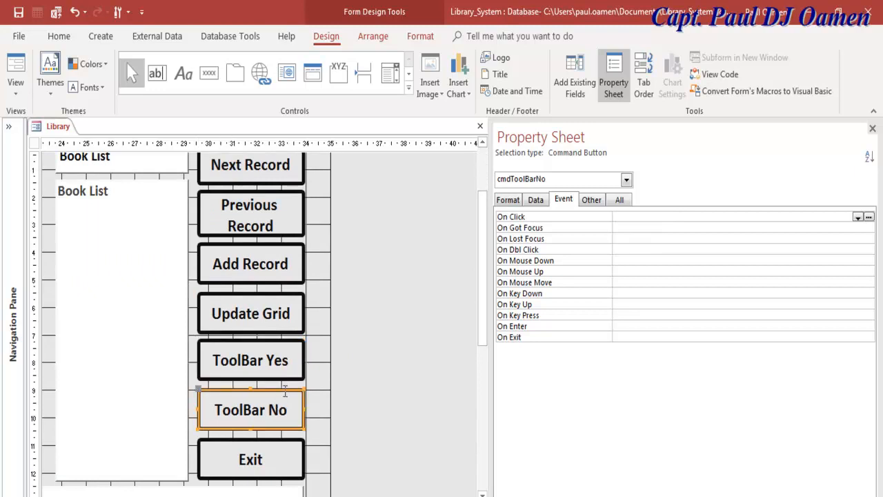
pyautogui.moveTo(490, 355); pyautogui.dragTo(568, 355)
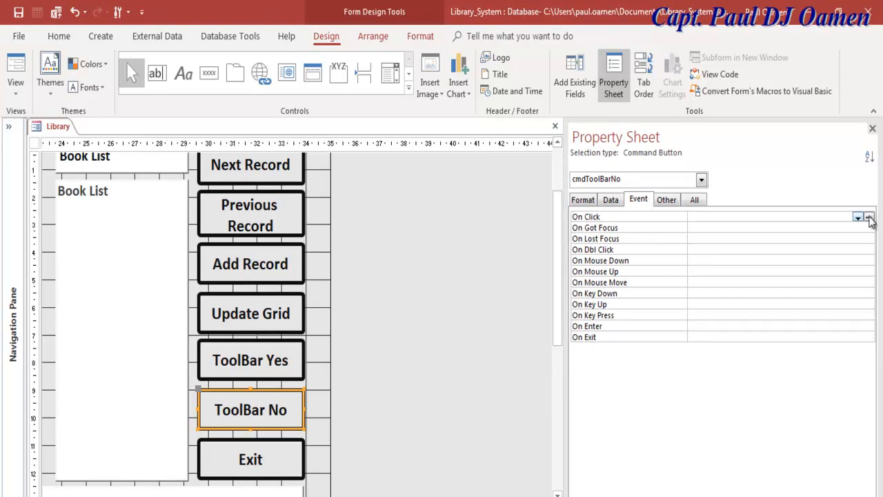
pyautogui.click(869, 217)
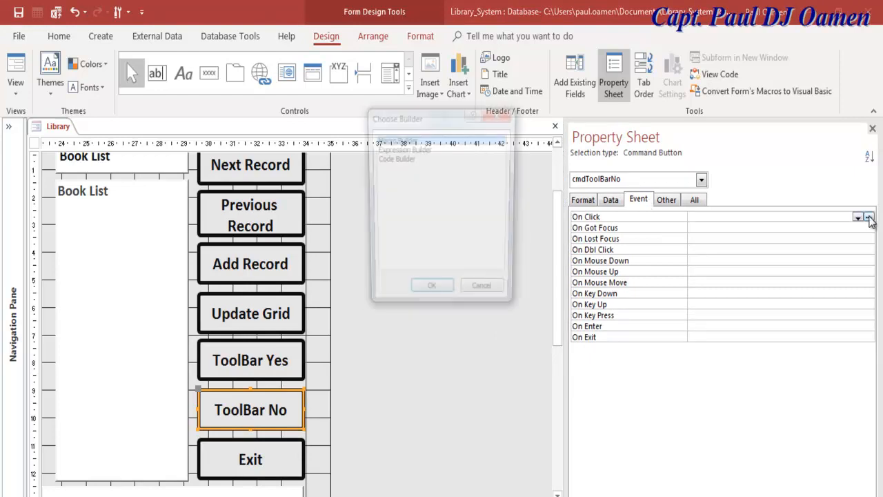
pyautogui.click(409, 158)
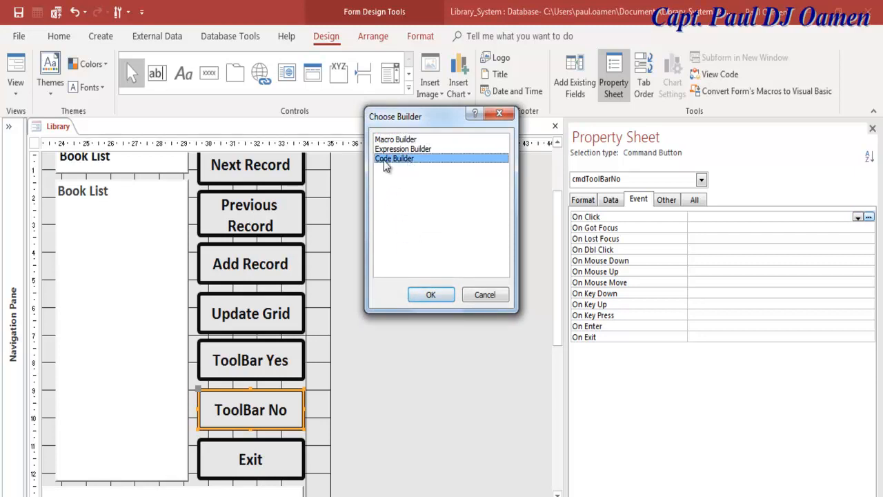
pyautogui.click(430, 296)
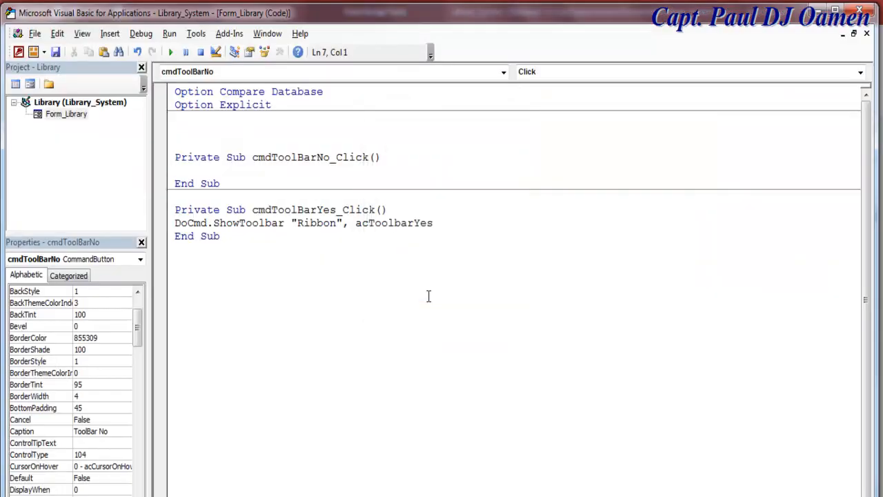
# - Paste the ShowToolbar line into it, changing acToolbarYes to acToolbarNo
pyautogui.hotkey('ctrl', 'v')
pyautogui.moveTo(436, 170); pyautogui.dragTo(417, 173)
pyautogui.write('No')
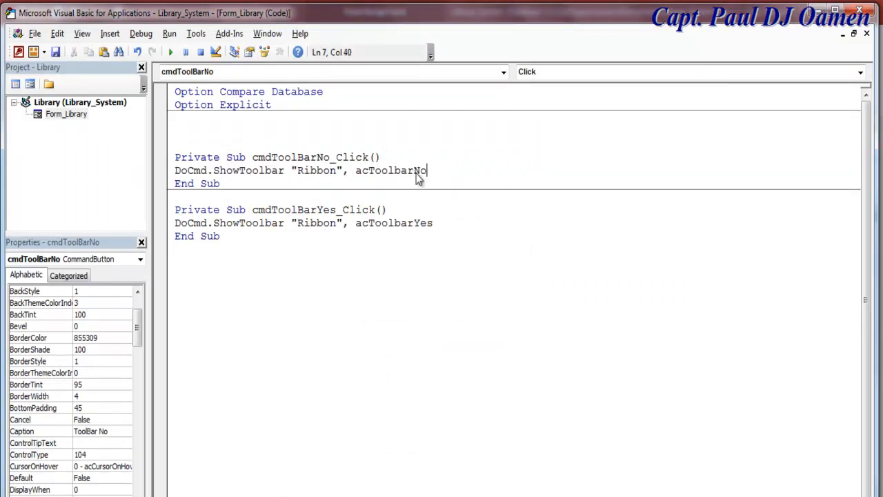
pyautogui.click(458, 246)
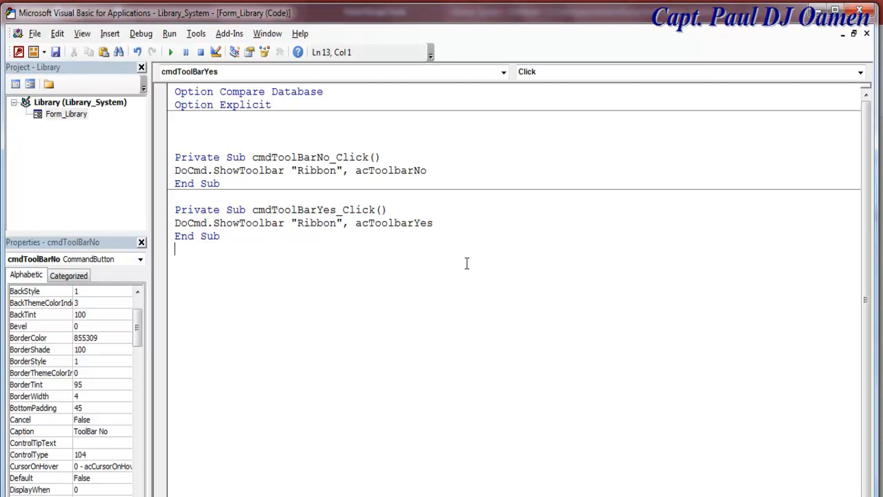
pyautogui.click(32, 85)
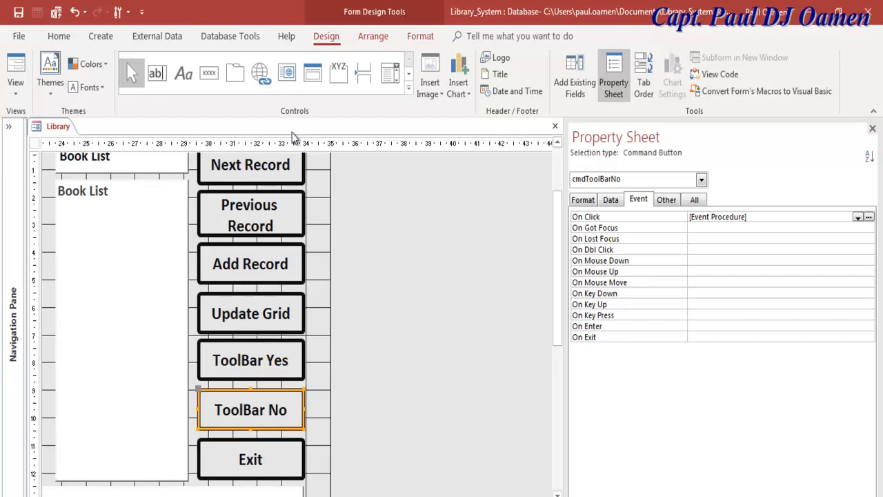
pyautogui.click(17, 85)
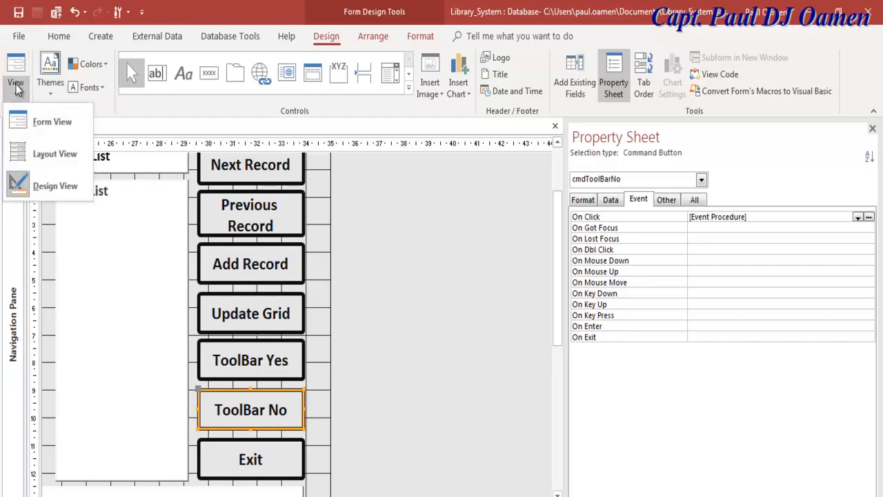
# - Run the Library form in Form View and toggle the ribbon with ToolBar No and ToolBar Yes
pyautogui.click(49, 123)
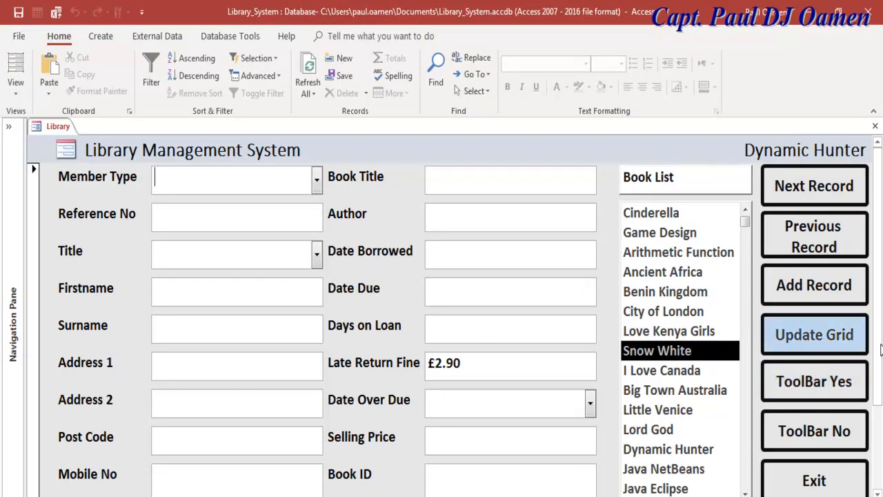
pyautogui.click(832, 423)
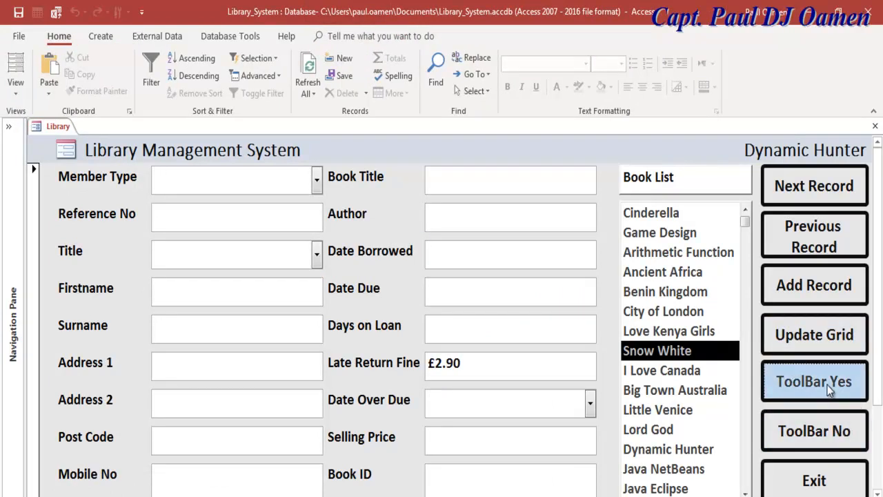
pyautogui.click(832, 429)
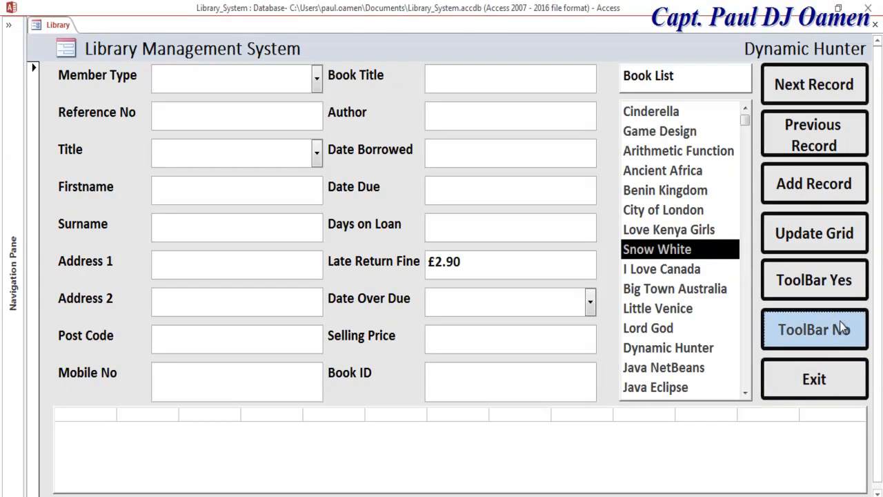
pyautogui.click(834, 285)
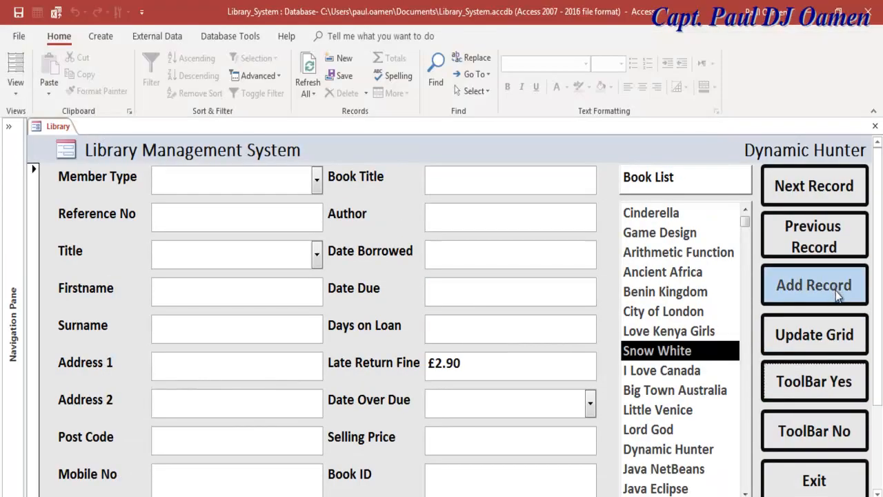
pyautogui.click(843, 424)
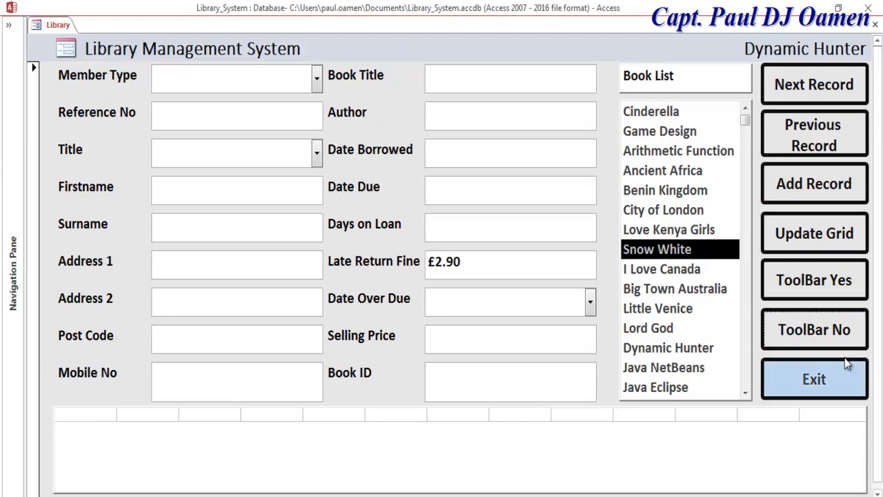
pyautogui.click(836, 288)
pyautogui.click(833, 428)
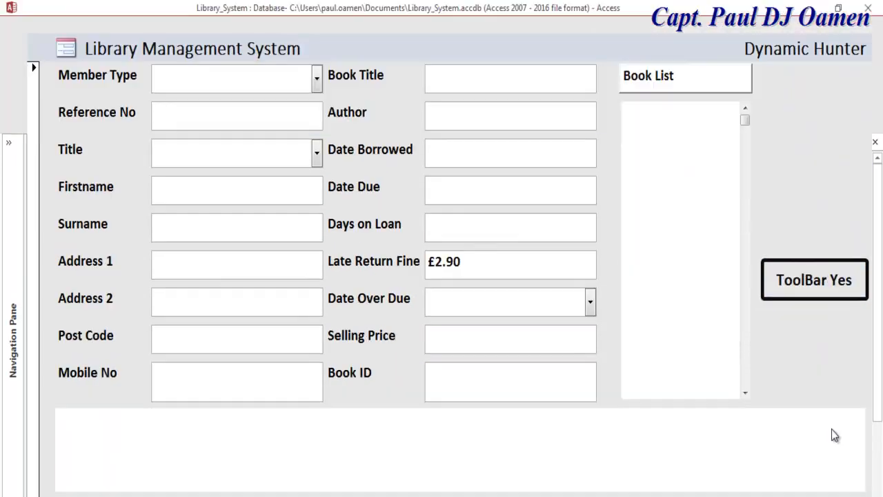
pyautogui.click(825, 283)
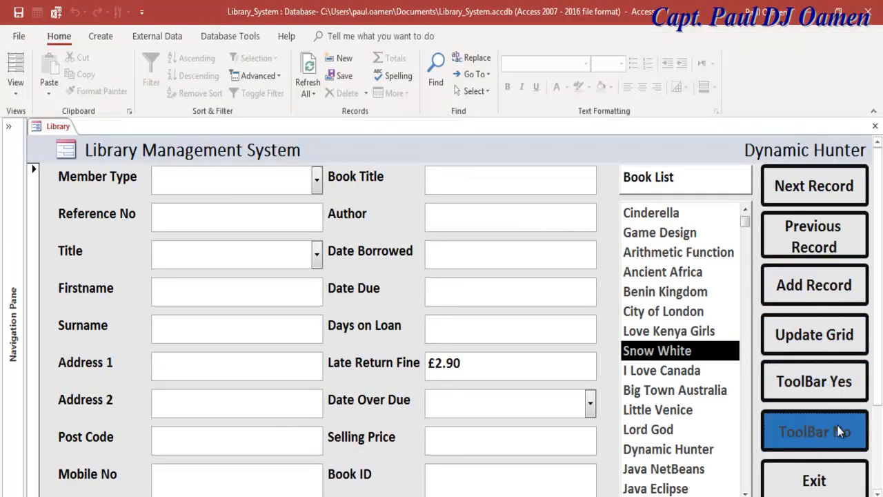
pyautogui.click(793, 430)
# - Set Date Borrowed to 25/10/2018 and a first Date Due of 31/10/2018 with the date pickers
pyautogui.click(579, 160)
pyautogui.click(603, 145)
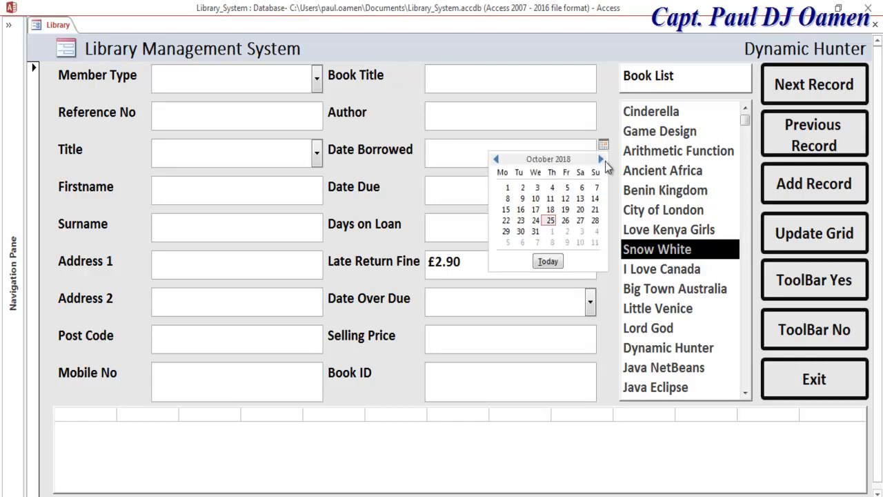
pyautogui.click(550, 221)
pyautogui.click(565, 190)
pyautogui.click(603, 183)
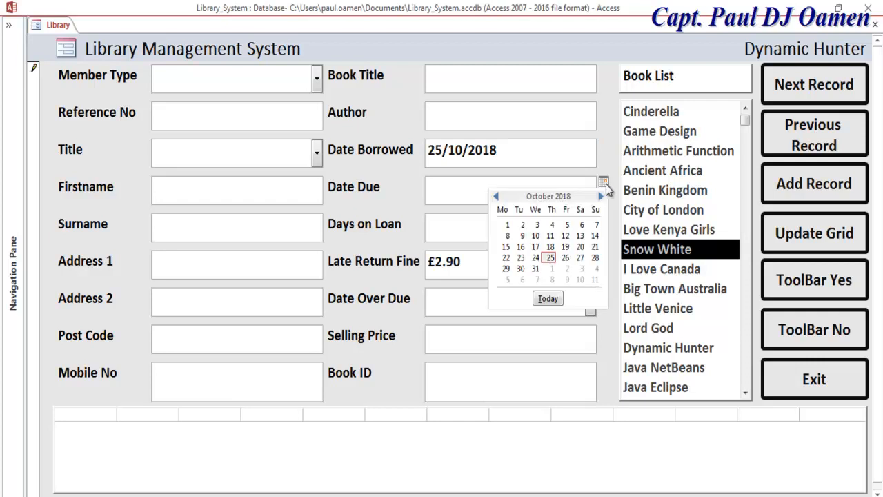
pyautogui.click(535, 269)
pyautogui.click(529, 228)
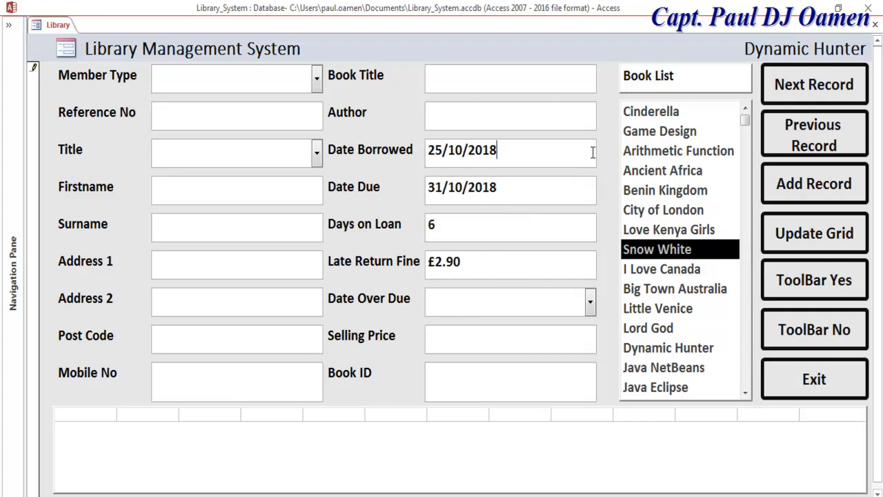
# - Change Date Due to 24/11/2018 so Days on Loan shows 30, then try the Exit button
pyautogui.click(603, 182)
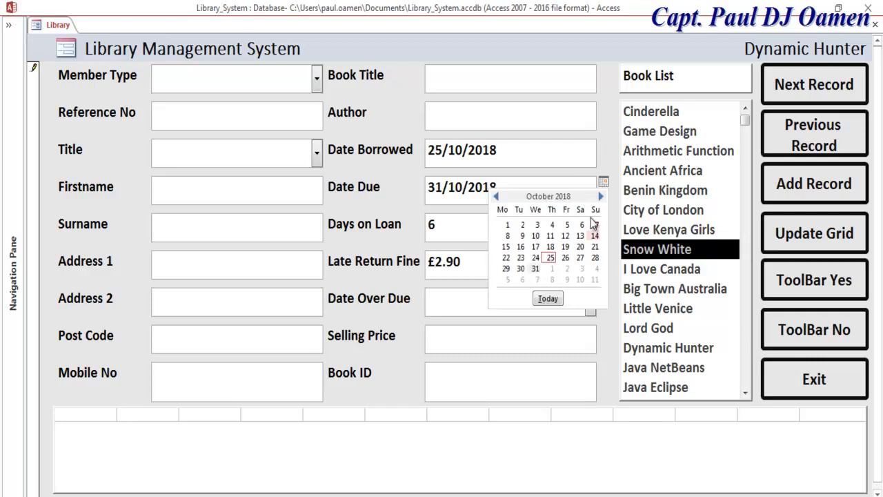
pyautogui.click(600, 197)
pyautogui.click(580, 258)
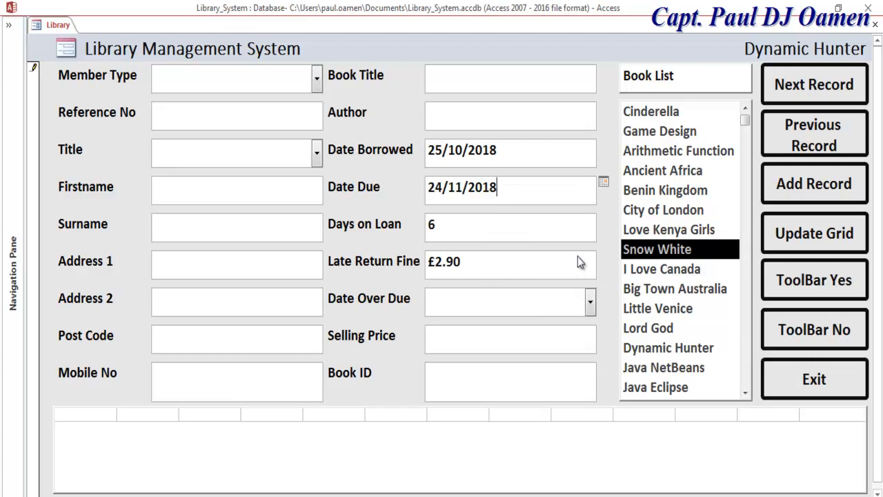
pyautogui.click(522, 231)
pyautogui.click(832, 382)
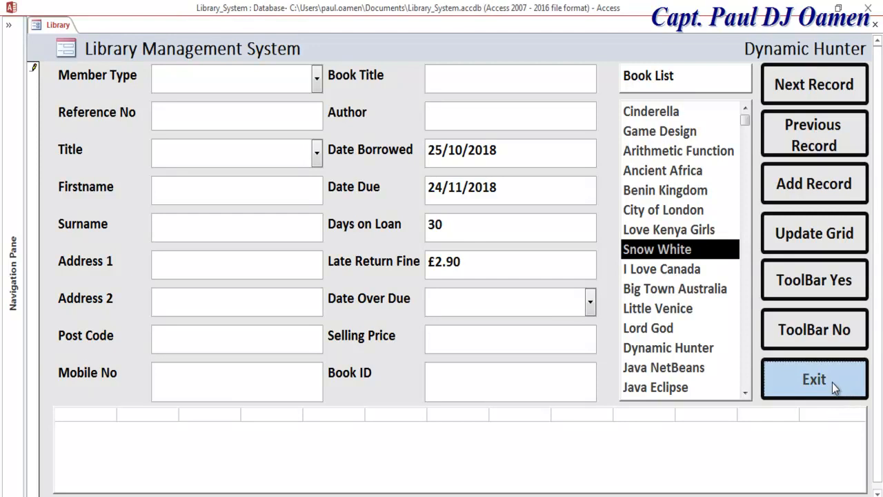
pyautogui.rightClick(41, 24)
# - Return the Library form to Design View and build a cmdExit_Click procedure from Exit's On Click
pyautogui.click(73, 127)
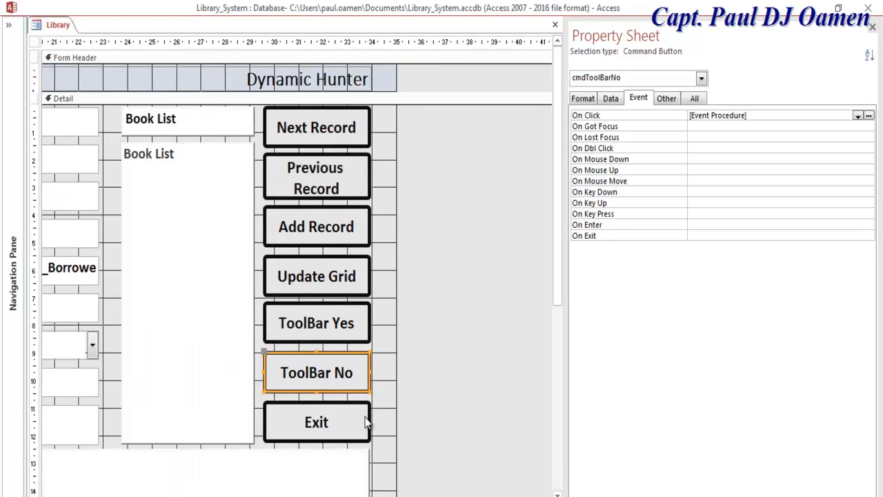
pyautogui.click(364, 420)
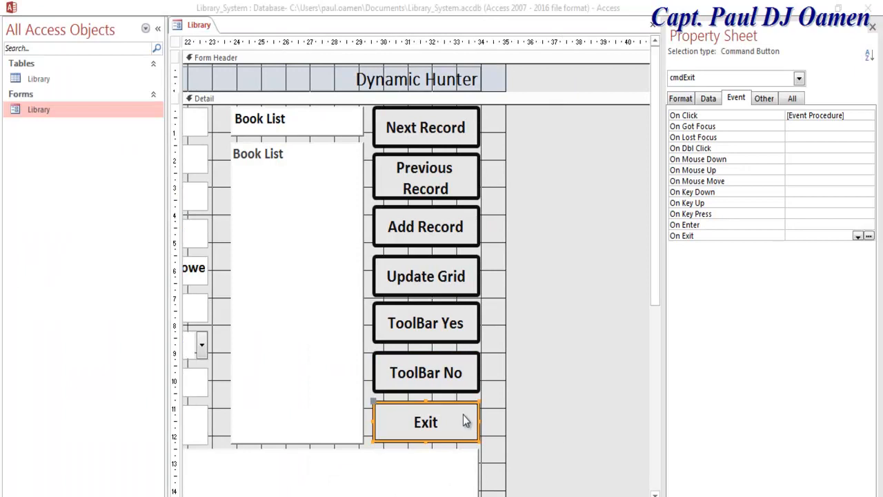
pyautogui.click(464, 416)
pyautogui.click(424, 399)
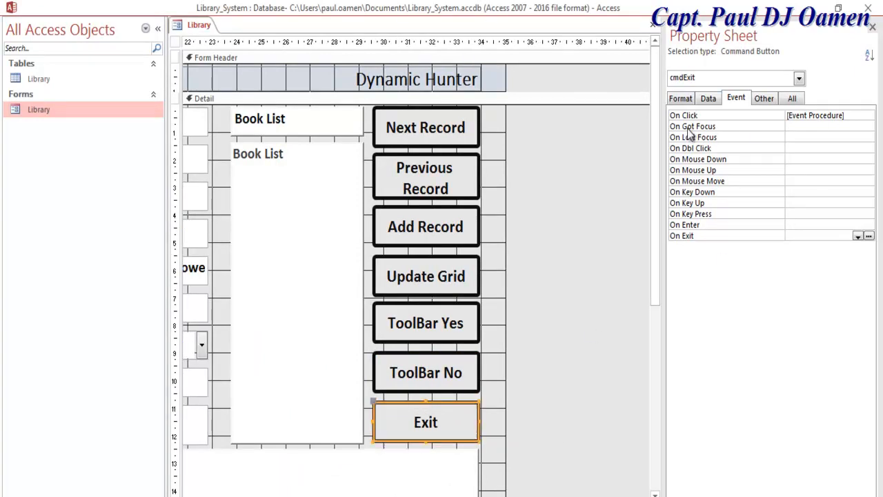
pyautogui.moveTo(661, 159); pyautogui.dragTo(639, 159)
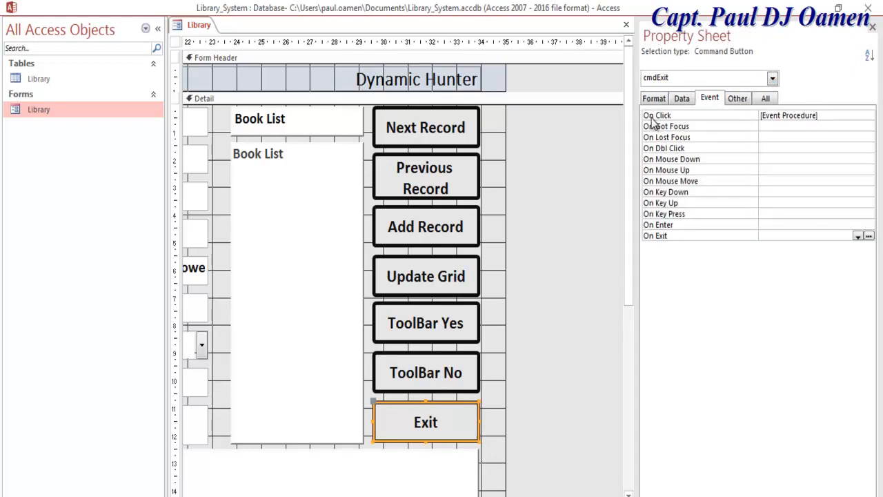
pyautogui.click(858, 117)
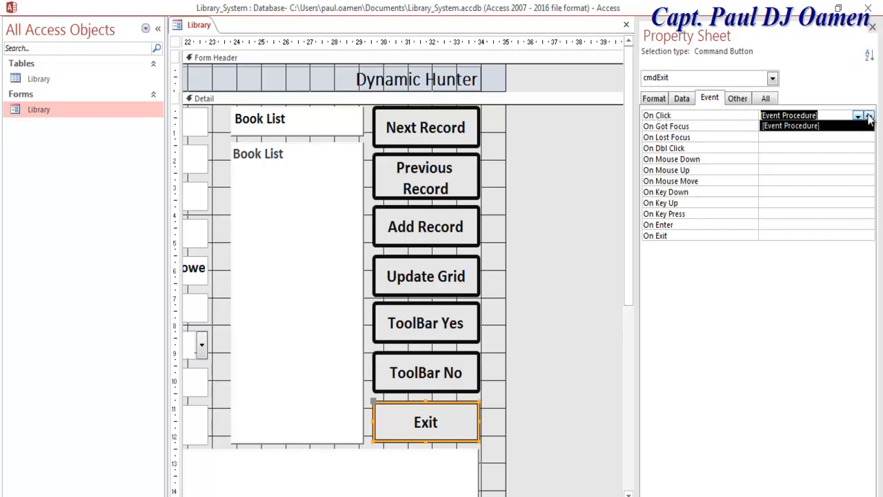
pyautogui.click(868, 116)
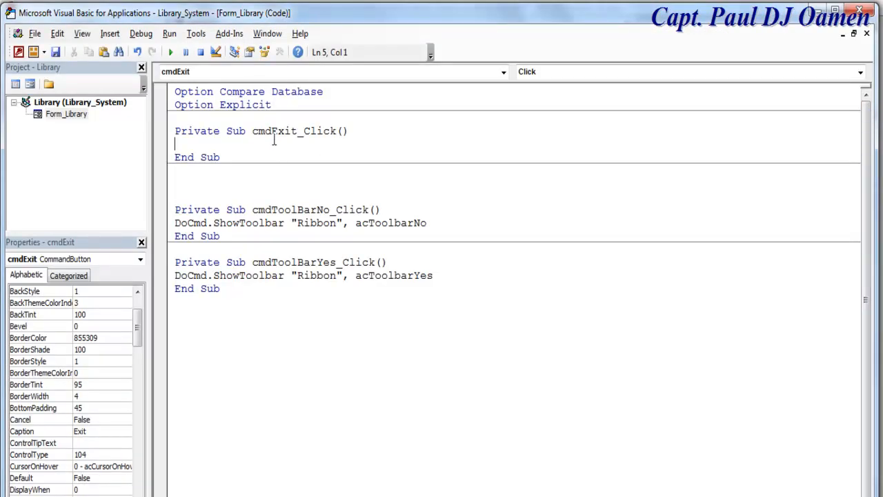
# - Declare Dim iExit As VbMsgBoxResult in cmdExit_Click
pyautogui.write('Dim iExit as ')
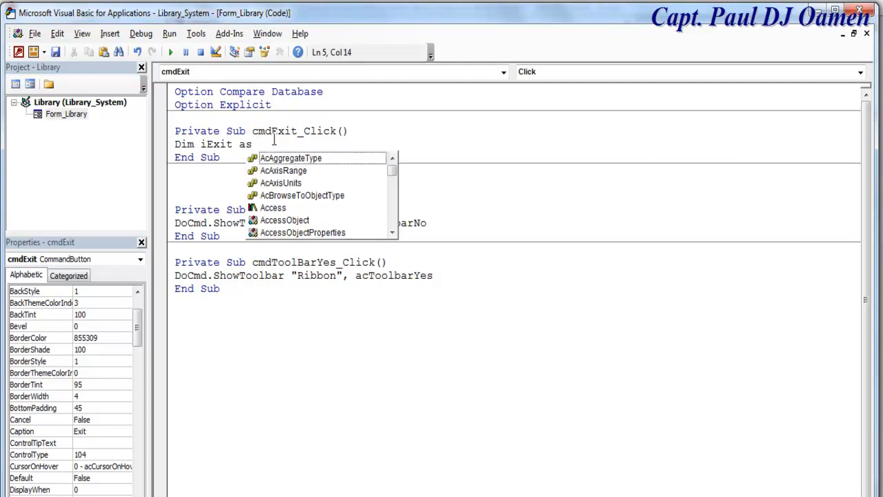
pyautogui.write('VBM')
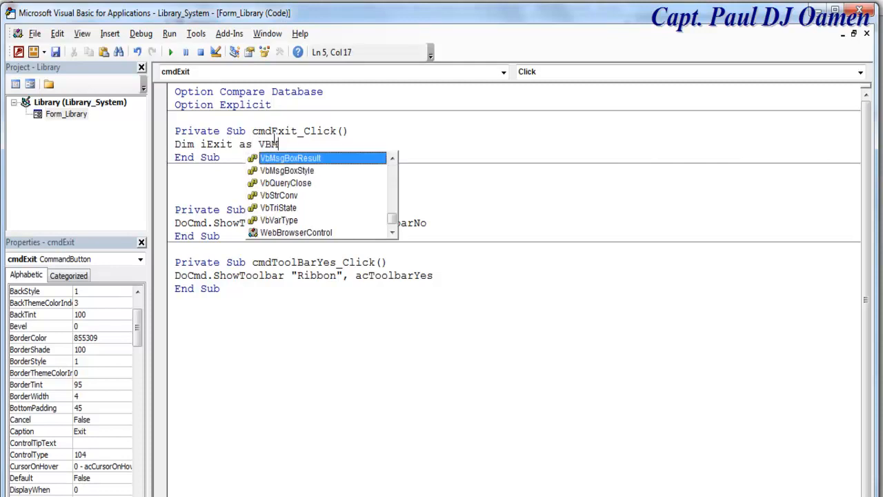
pyautogui.doubleClick(314, 158)
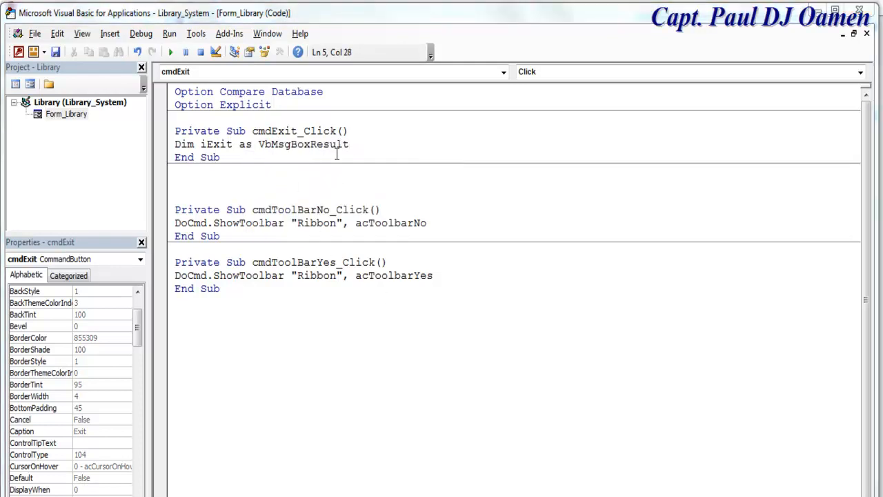
pyautogui.click(359, 146)
pyautogui.press('Return')
pyautogui.press('Return')
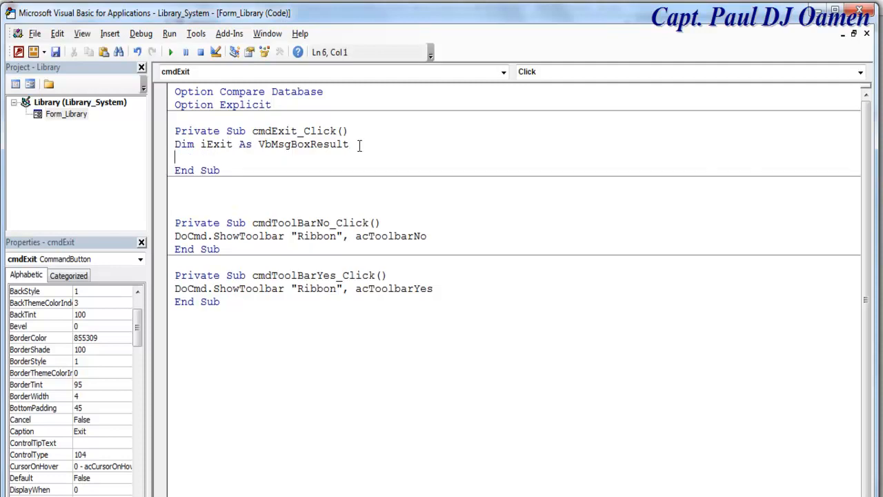
pyautogui.doubleClick(222, 145)
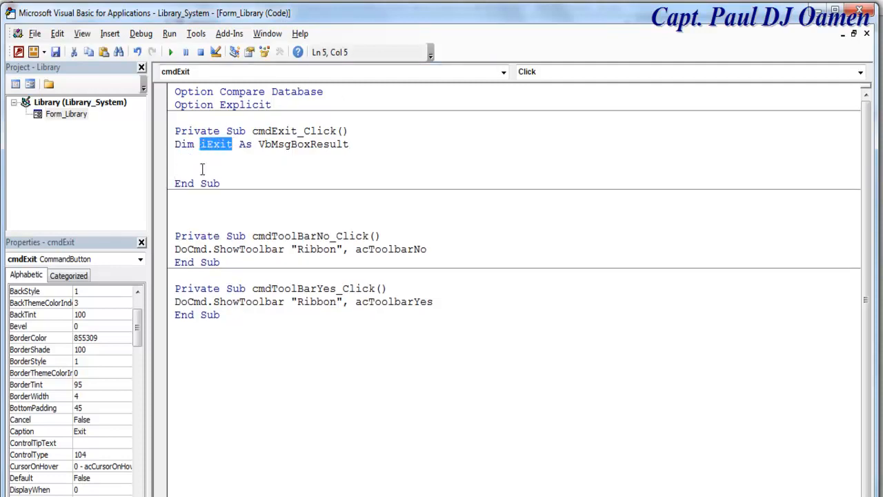
pyautogui.click(203, 169)
# - Set iExit to a vbQuestion + vbYesNo MsgBox 'Confirm if you want to exit', running DoCmd.Close on vbYes
pyautogui.write('iExit = ')
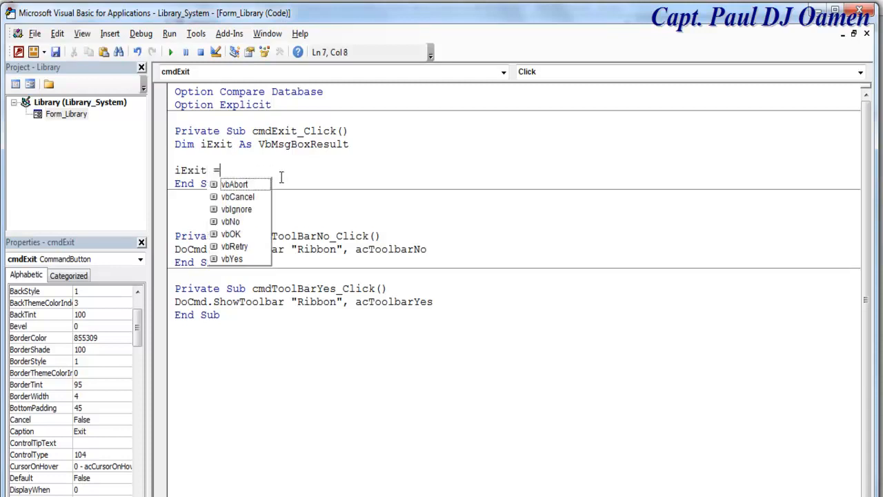
pyautogui.write('msgb')
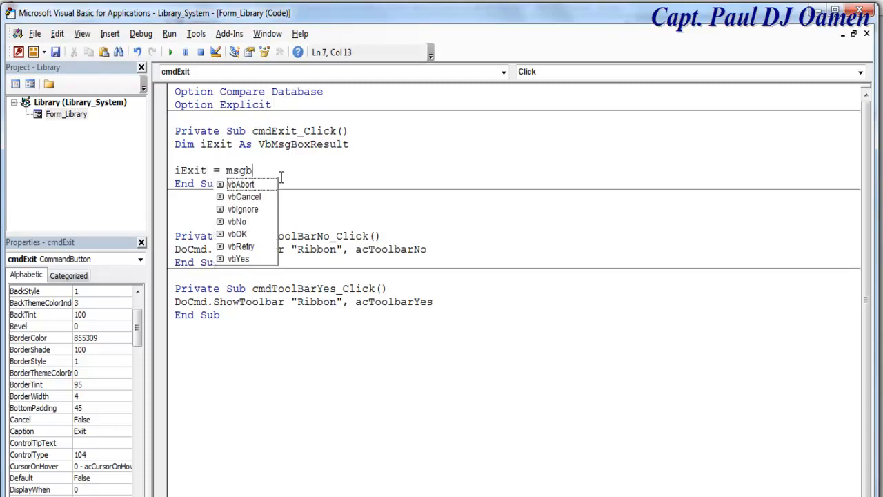
pyautogui.write('ox(')
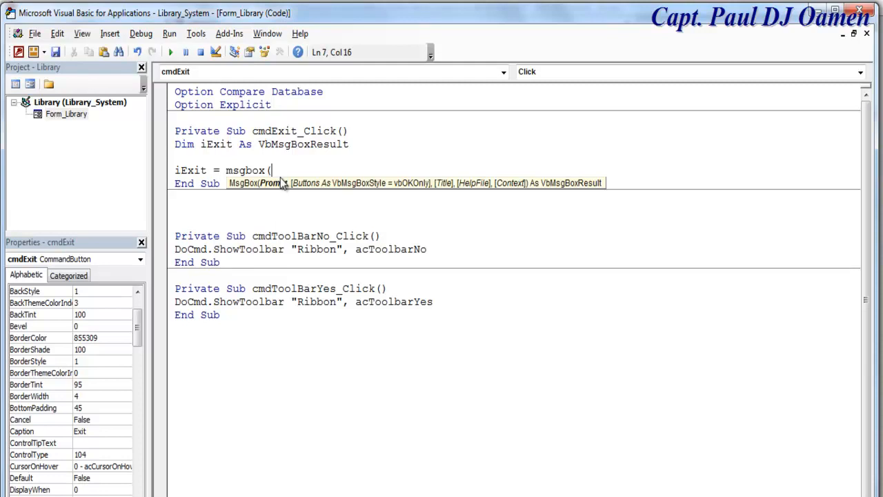
pyautogui.write('"Confirm if you want to exit')
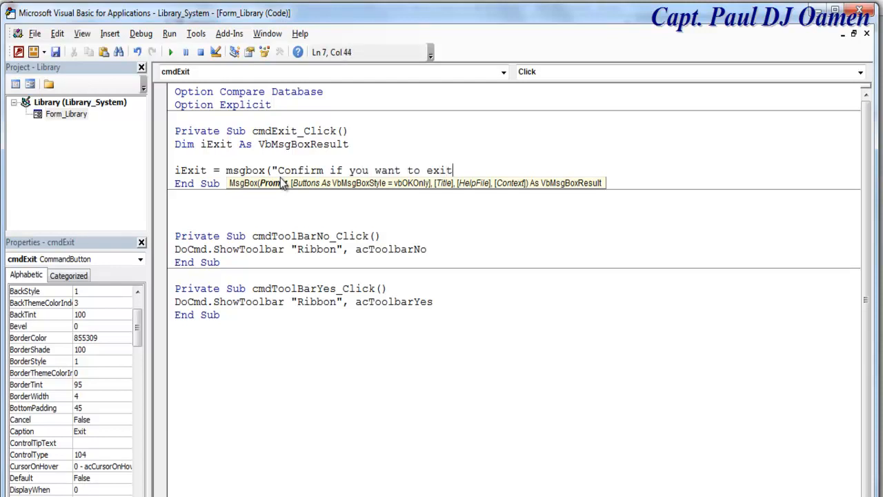
pyautogui.write('",')
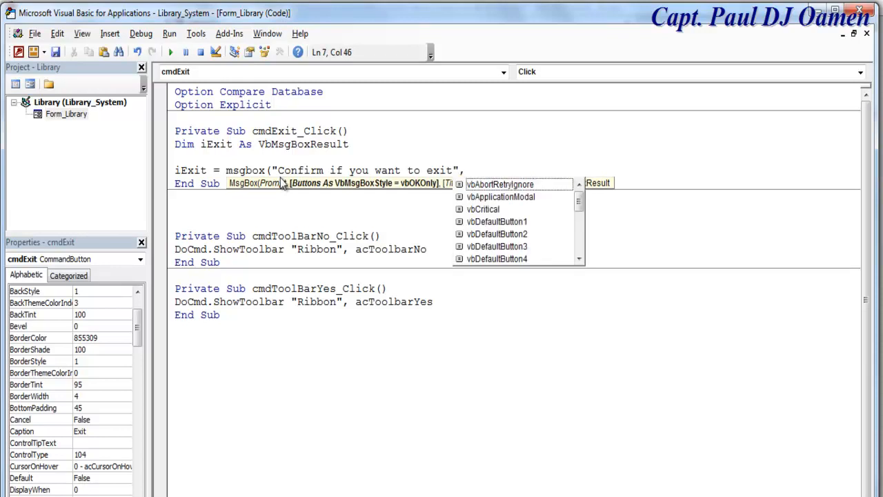
pyautogui.write(' vb')
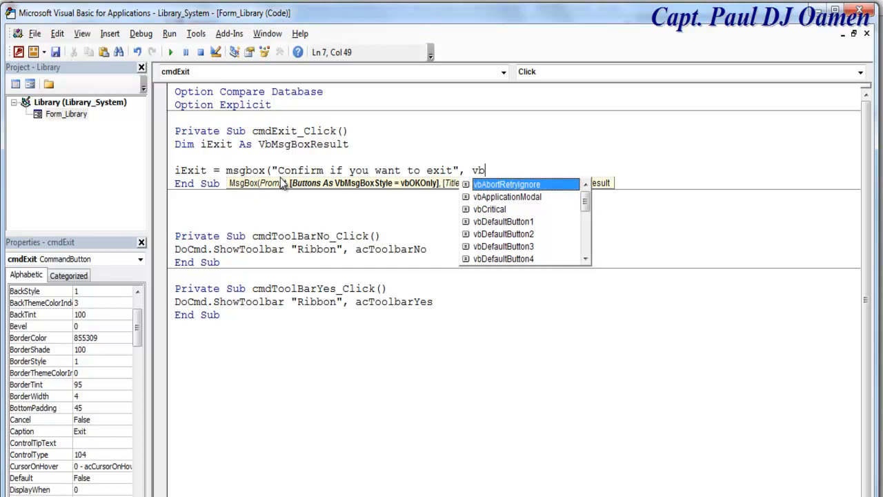
pyautogui.write('q')
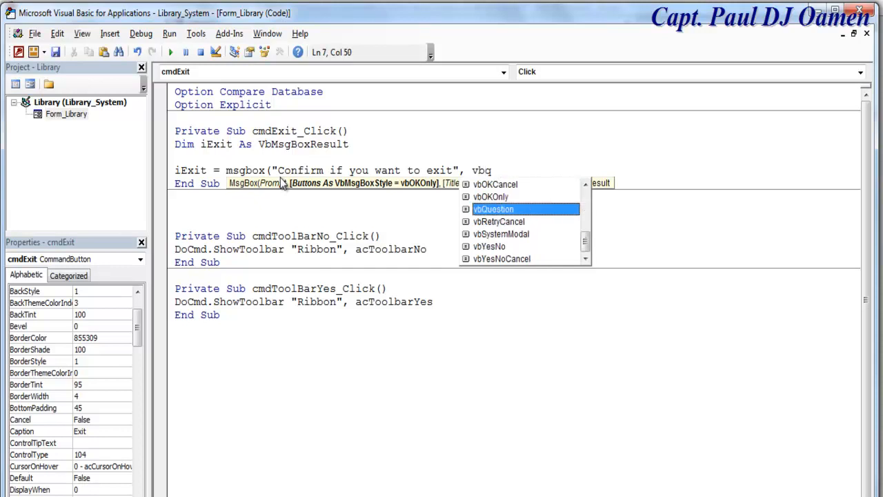
pyautogui.write('uestion ')
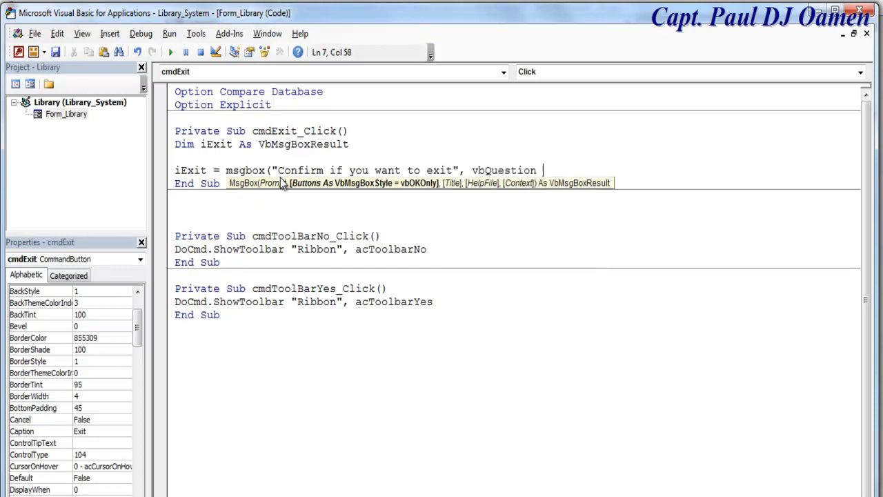
pyautogui.write('+ ')
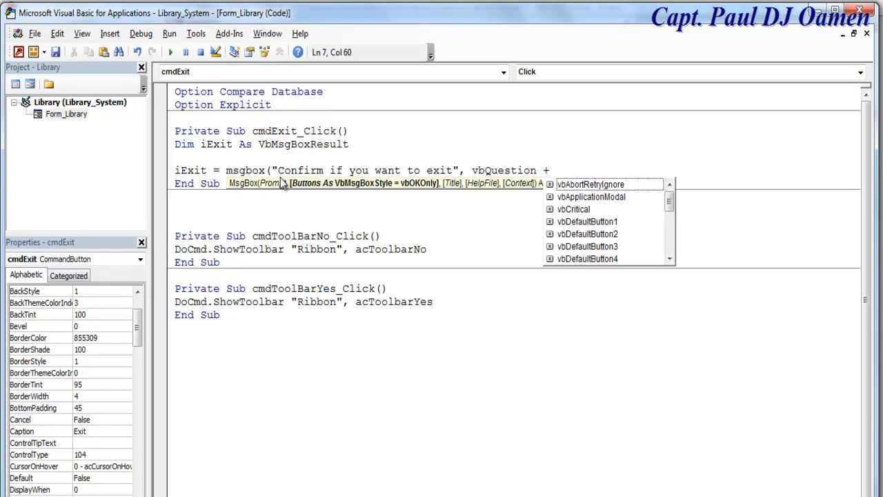
pyautogui.write('vbYesNo ')
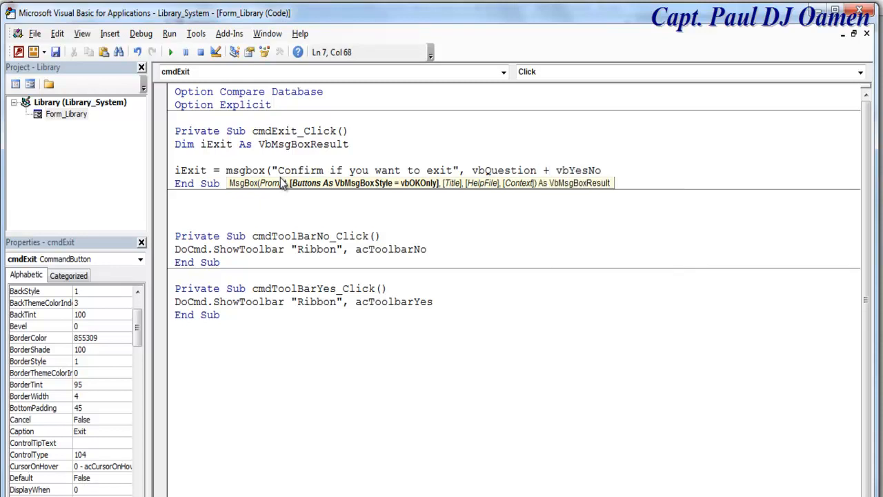
pyautogui.write(',')
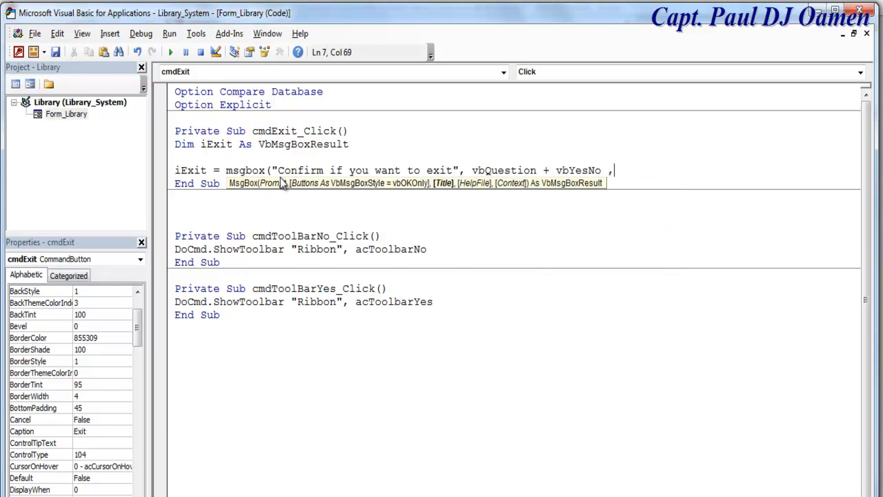
pyautogui.write('"Library Management')
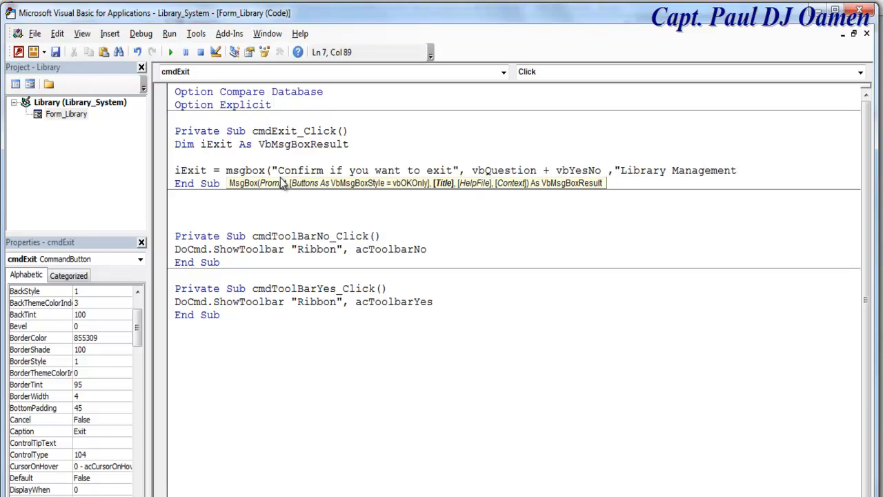
pyautogui.write(' System")')
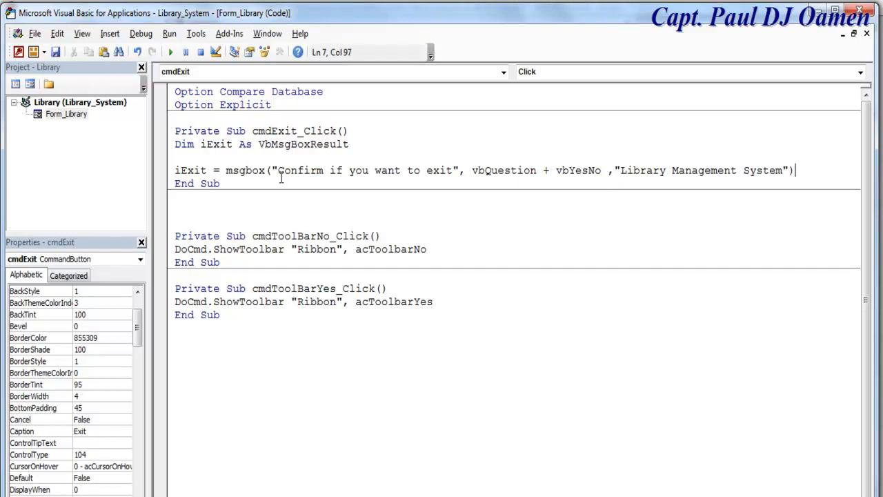
pyautogui.press('Return')
pyautogui.press('Return')
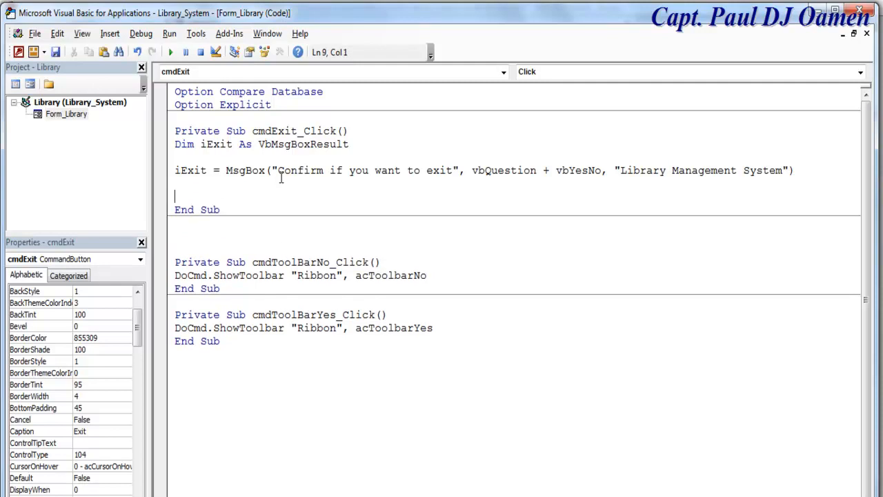
pyautogui.write('if iExit =')
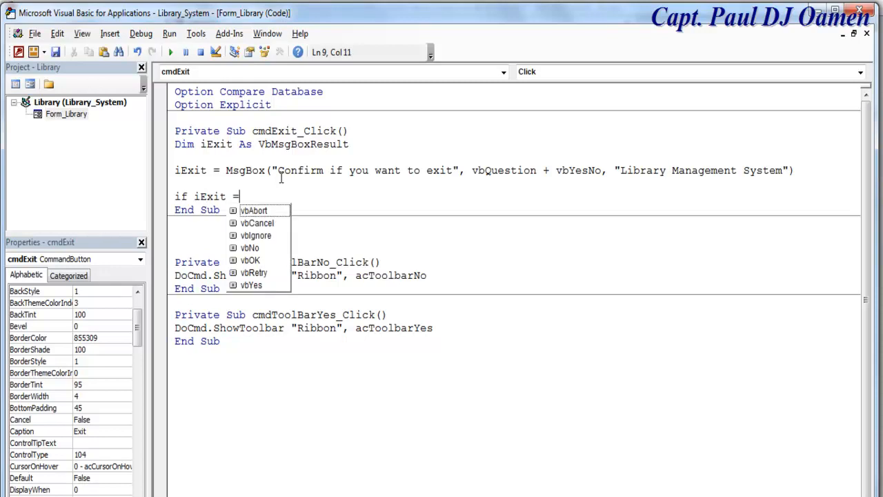
pyautogui.write(' vb')
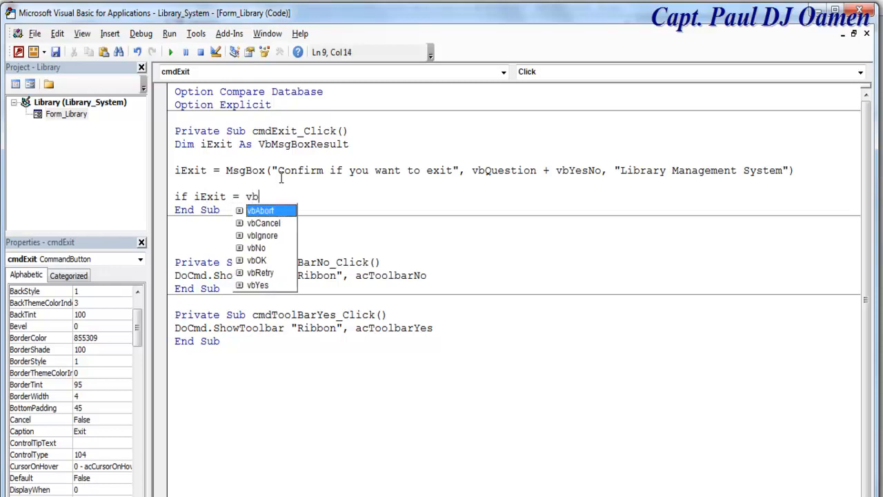
pyautogui.write('Yes then')
pyautogui.press('Return')
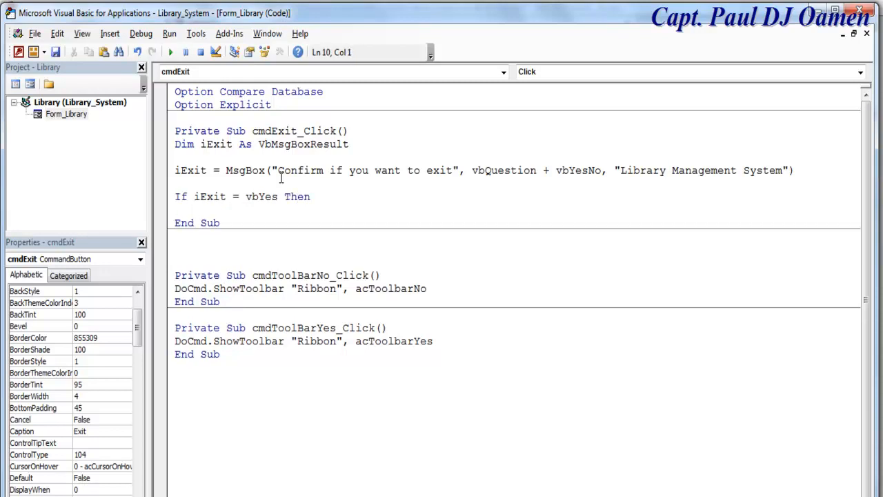
pyautogui.write('DoCmd.')
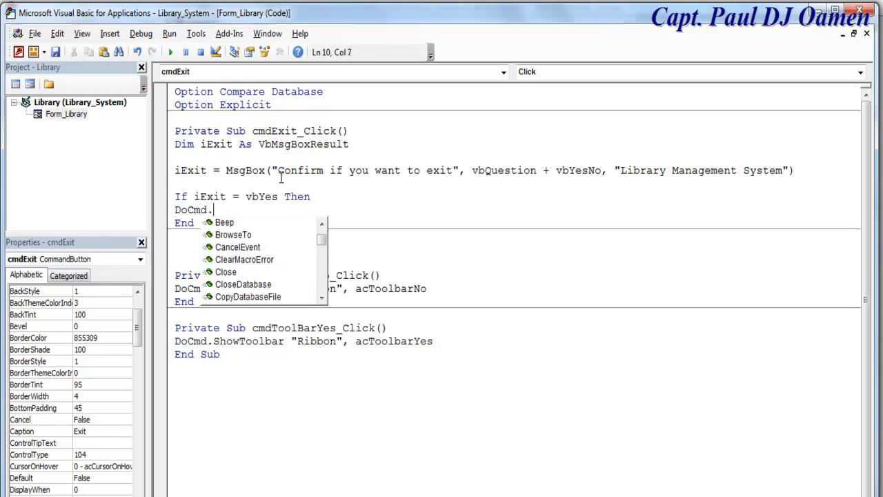
pyautogui.write('clo ')
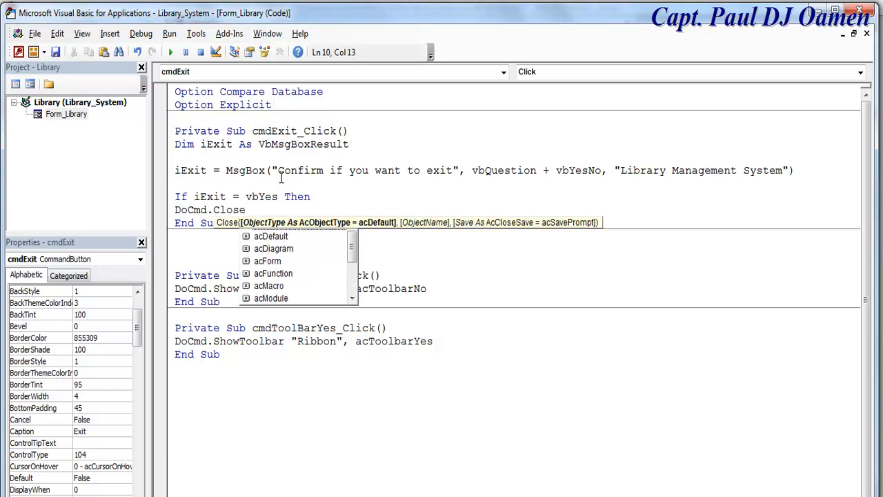
pyautogui.write(',')
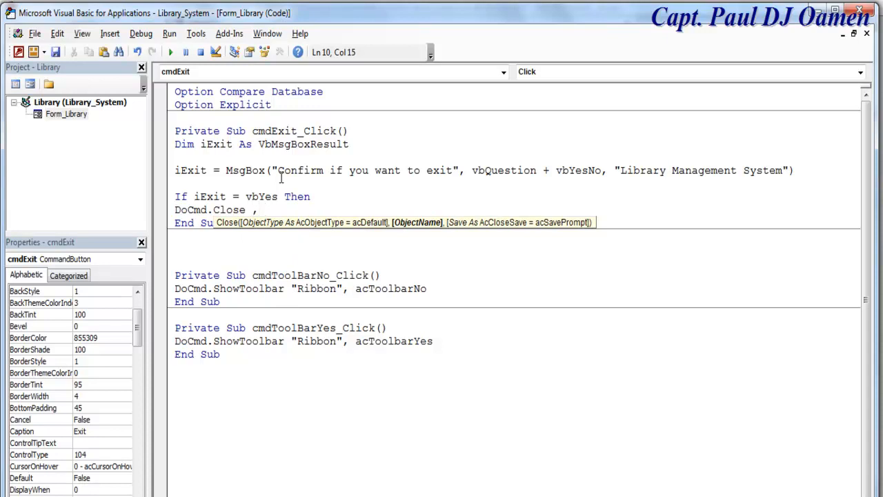
pyautogui.write(' ""')
pyautogui.press('Return')
pyautogui.write('end if')
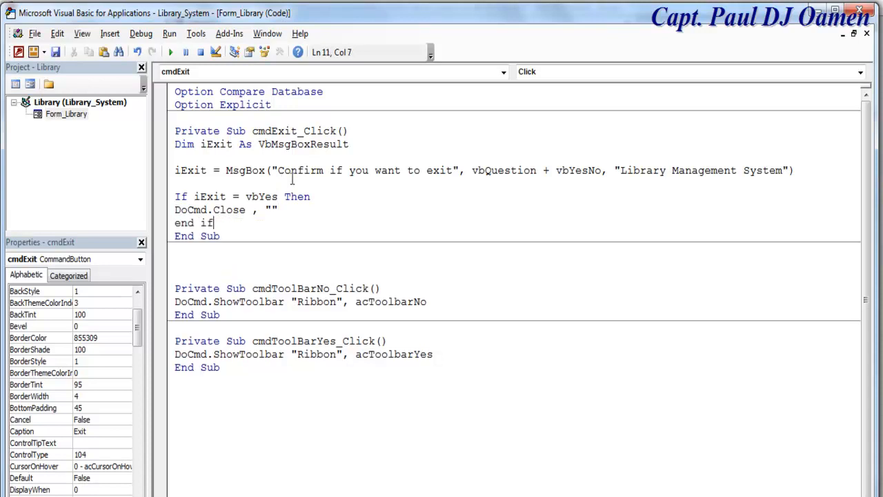
pyautogui.press('Return')
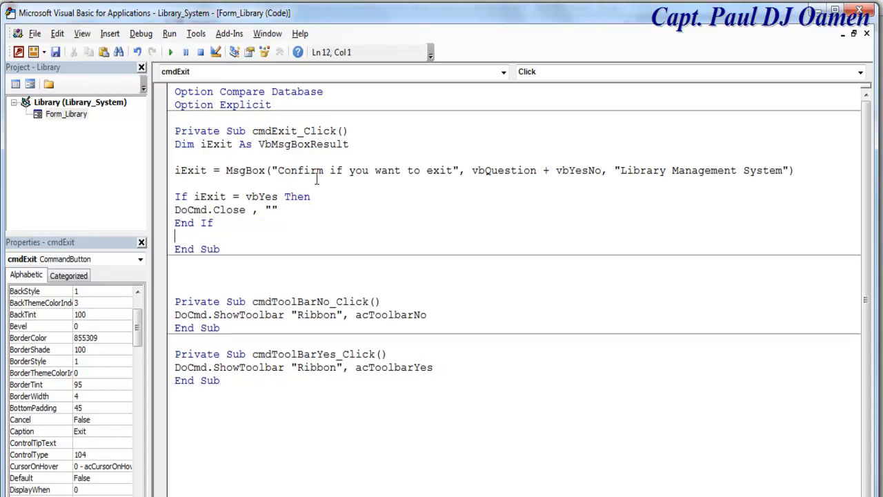
# - Tidy the blank lines around the procedures and go back to the form design
pyautogui.click(174, 144)
pyautogui.press('Return')
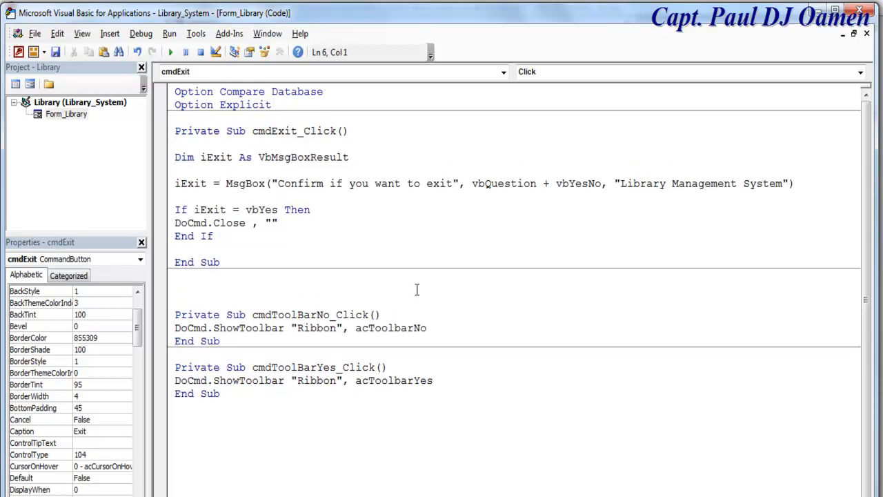
pyautogui.click(263, 276)
pyautogui.press('Delete')
pyautogui.press('Delete')
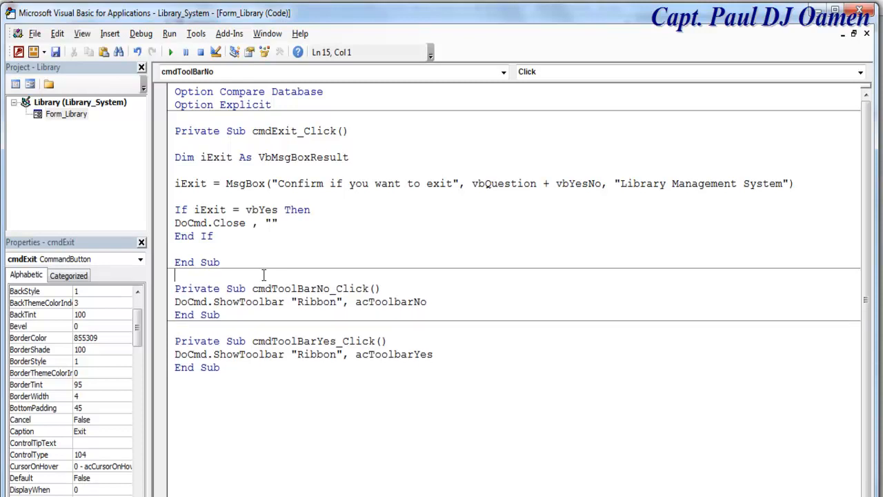
pyautogui.click(30, 86)
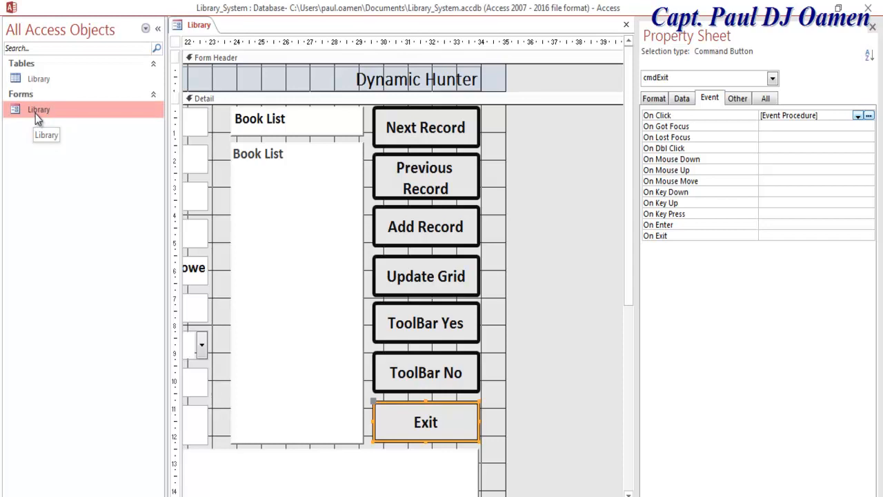
# - Run the Library form, answer No then Yes to the Exit prompt, and save the design changes
pyautogui.rightClick(35, 113)
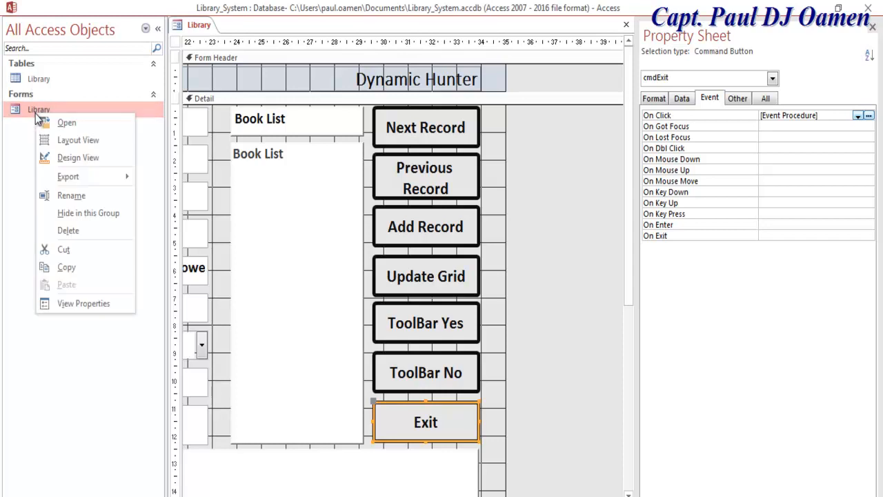
pyautogui.rightClick(181, 29)
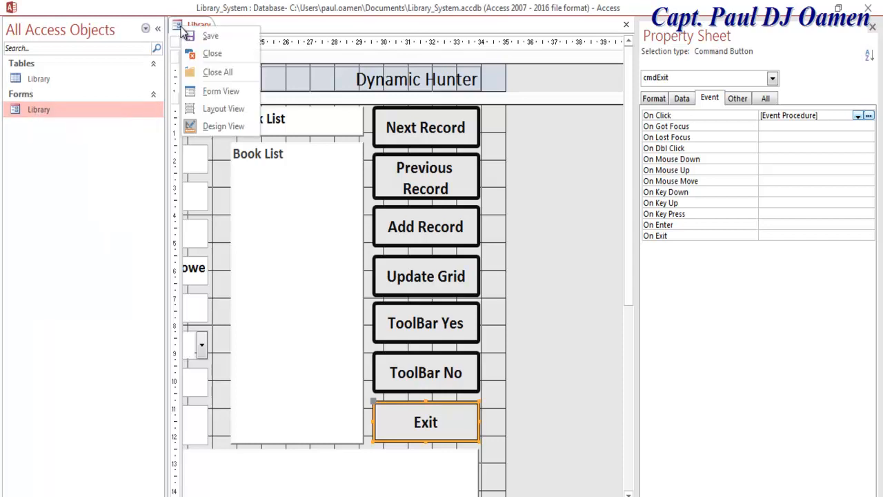
pyautogui.click(227, 94)
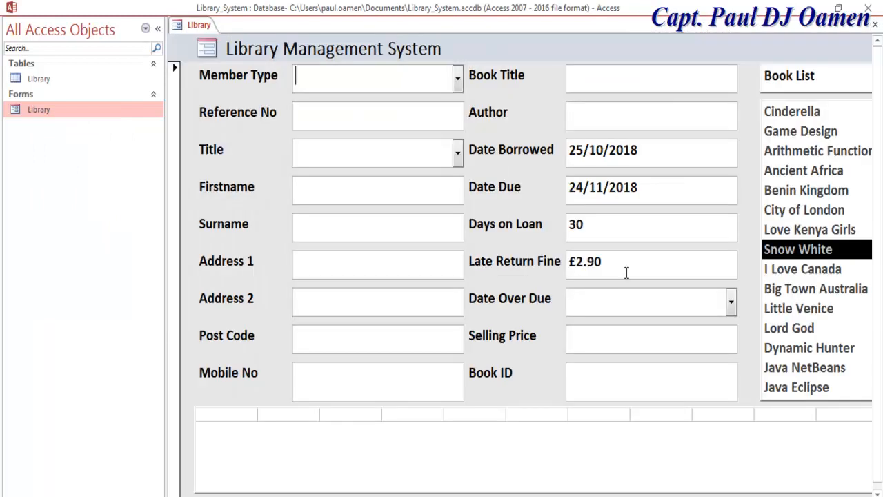
pyautogui.click(157, 29)
pyautogui.click(830, 387)
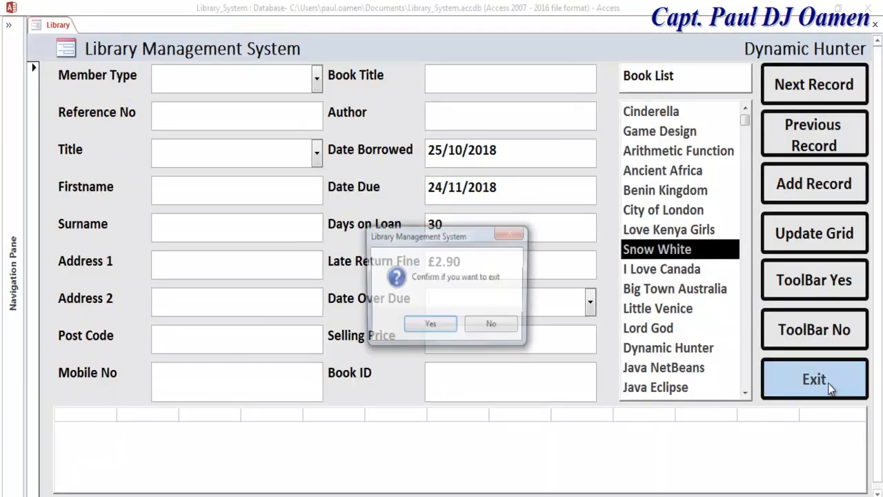
pyautogui.click(507, 325)
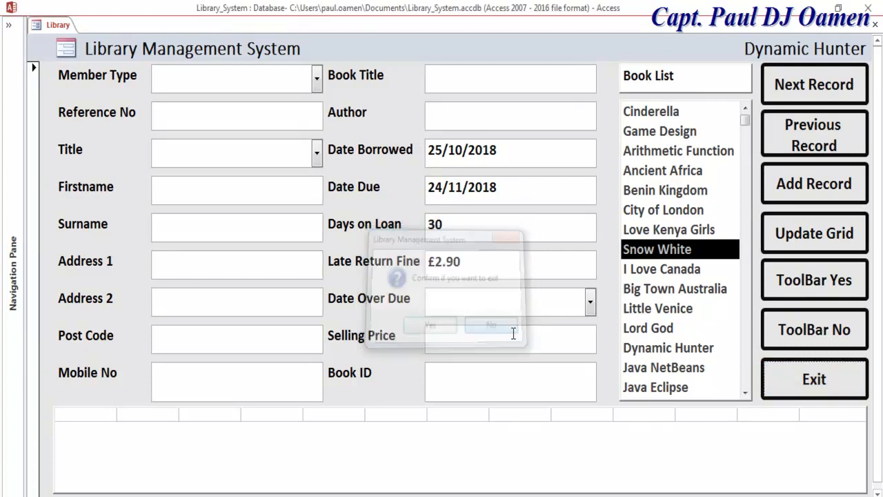
pyautogui.click(803, 378)
pyautogui.click(448, 327)
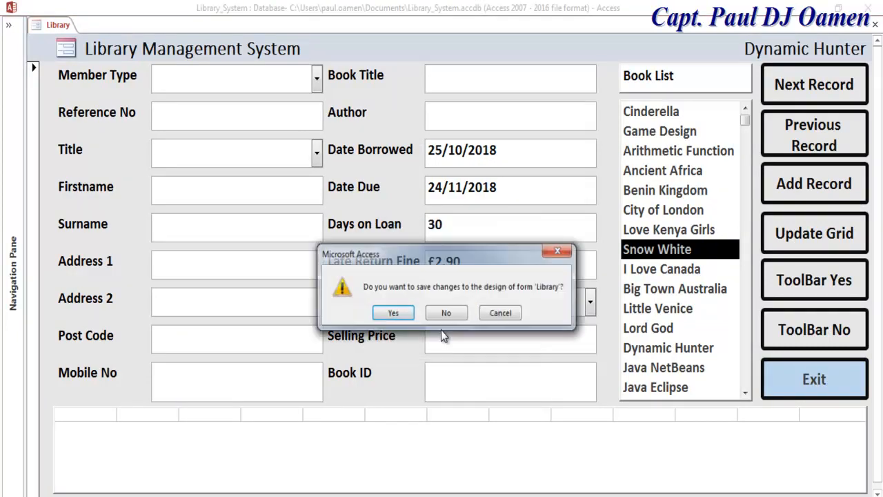
pyautogui.click(401, 315)
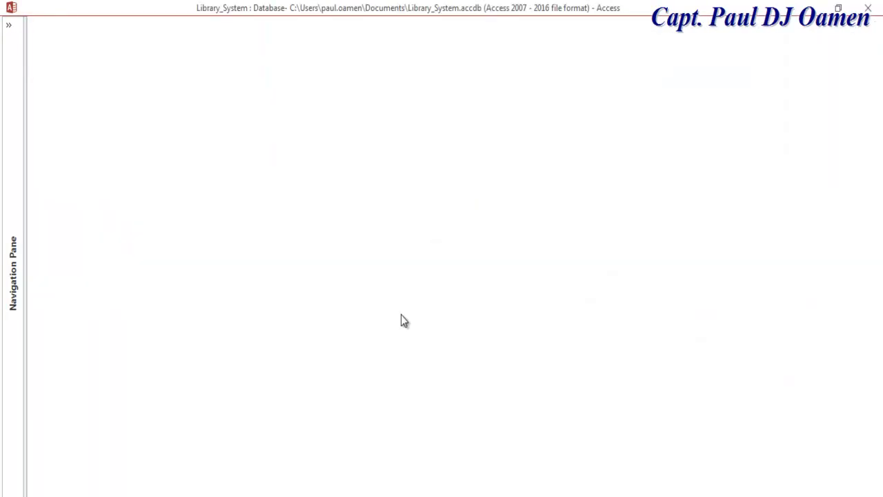
# - Open the Library form in Design View with the Navigation Pane collapsed
pyautogui.click(14, 58)
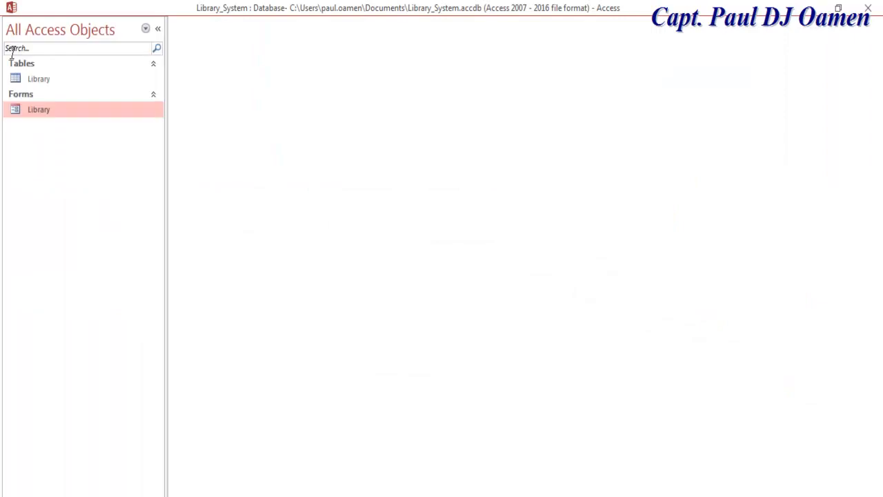
pyautogui.rightClick(38, 111)
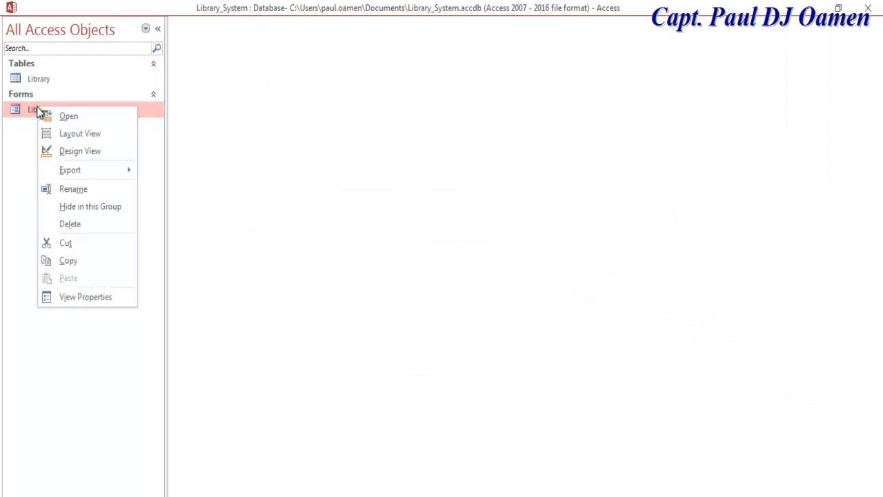
pyautogui.click(76, 151)
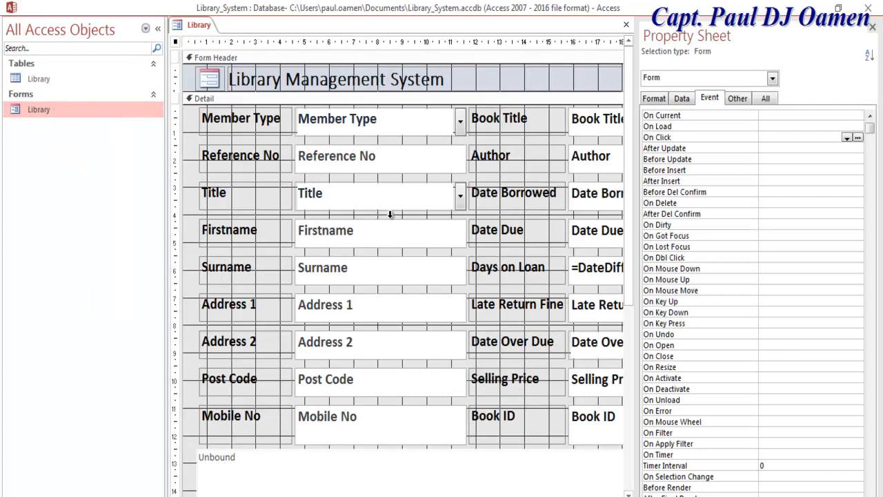
pyautogui.click(220, 495)
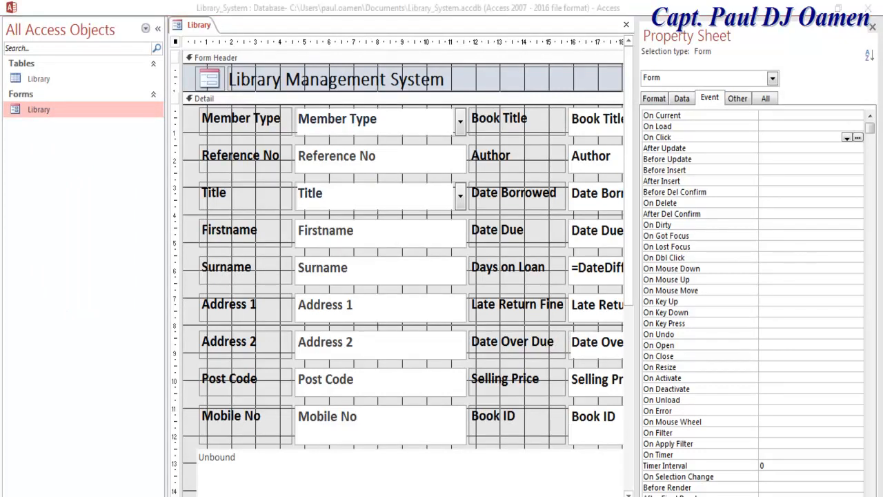
pyautogui.hscroll(10, 402, 275)
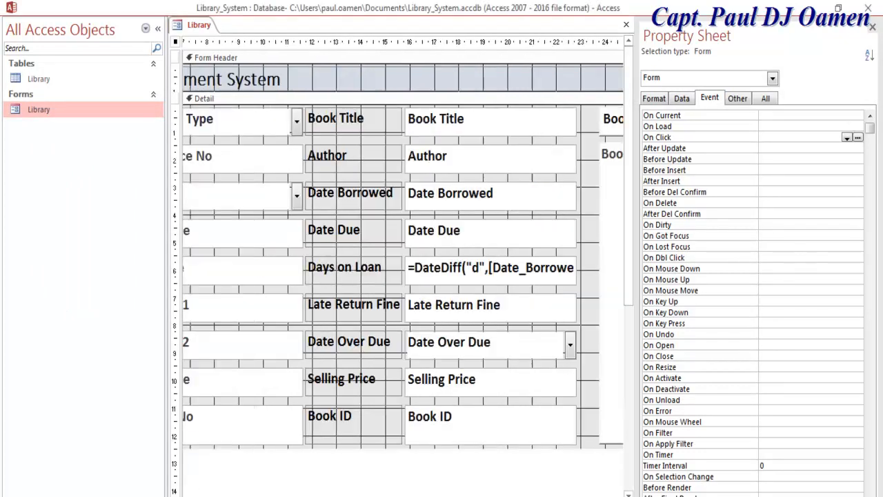
pyautogui.moveTo(500, 494); pyautogui.dragTo(264, 488)
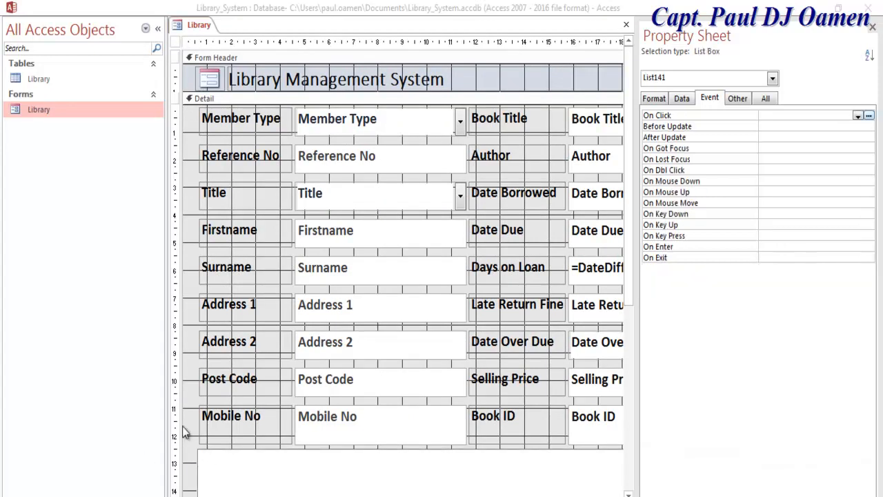
pyautogui.click(158, 28)
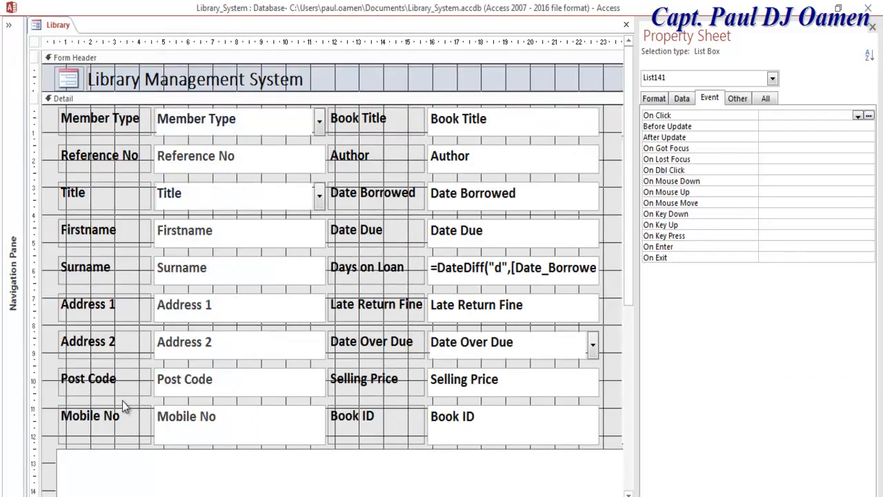
# - Use Build Event on the Detail section and choose the Code Builder
pyautogui.click(56, 461)
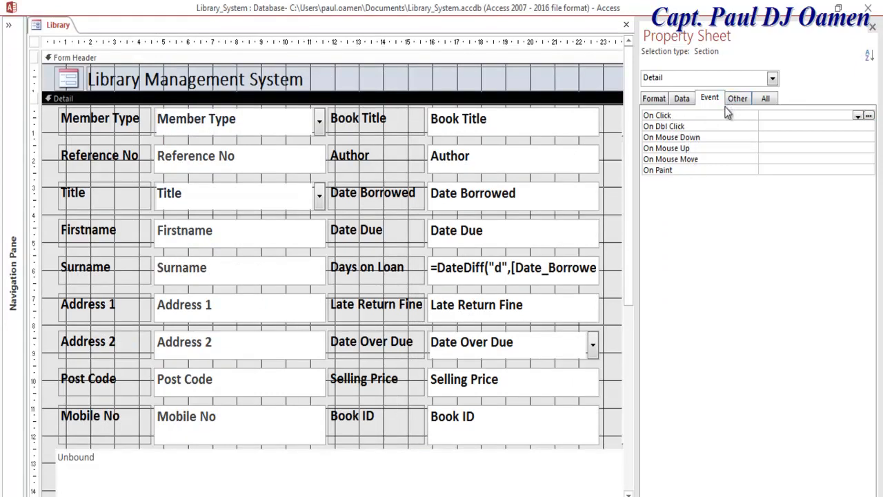
pyautogui.rightClick(54, 350)
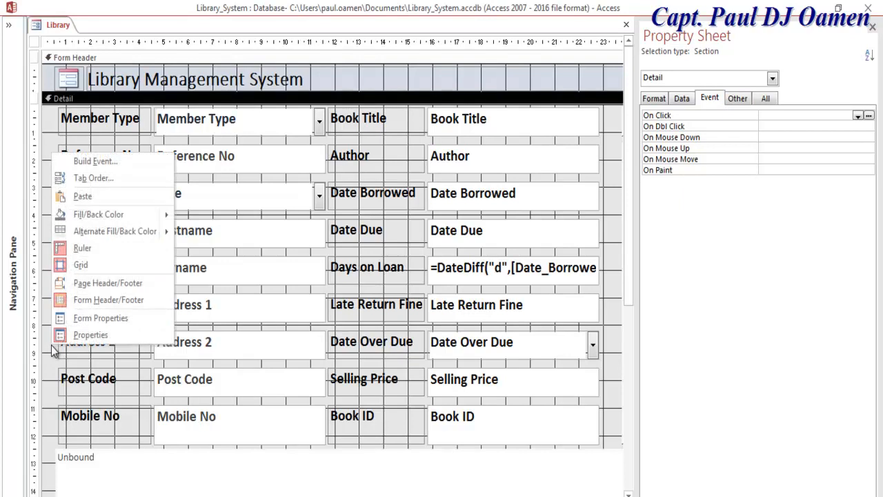
pyautogui.click(96, 161)
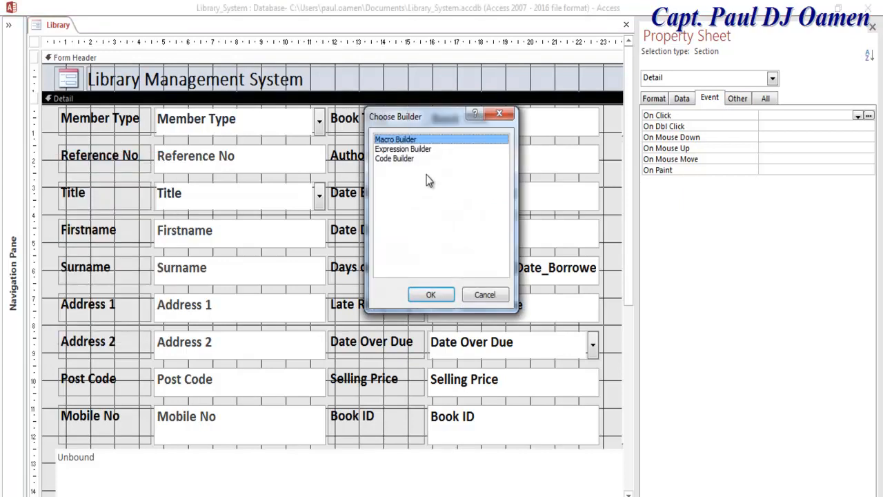
pyautogui.click(412, 159)
# - Create a Form_Load procedure by picking Form in the code editor's Object list
pyautogui.click(441, 302)
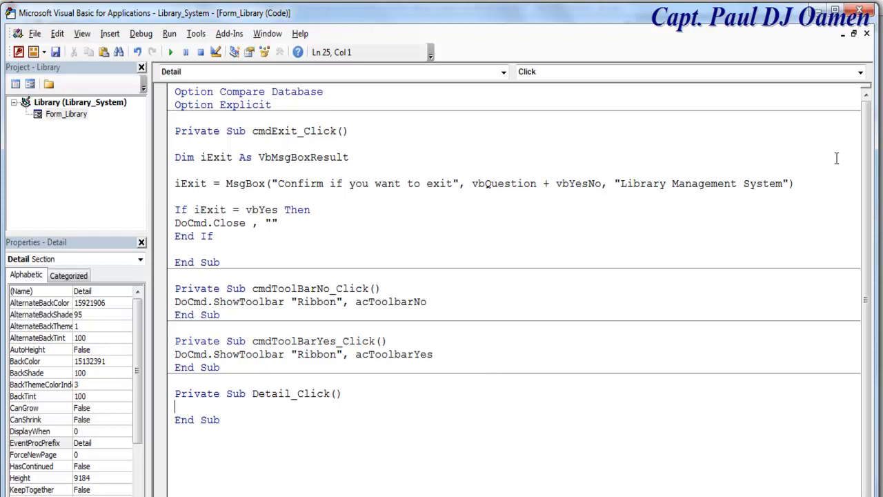
pyautogui.click(504, 72)
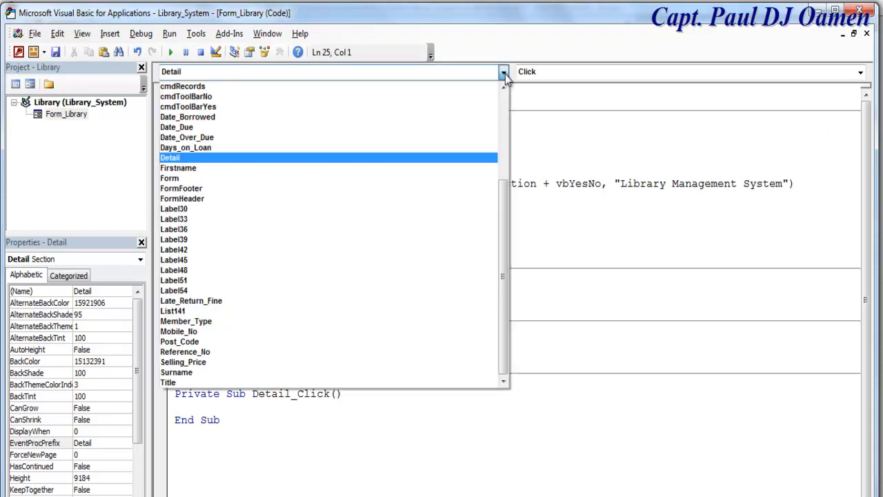
pyautogui.click(222, 181)
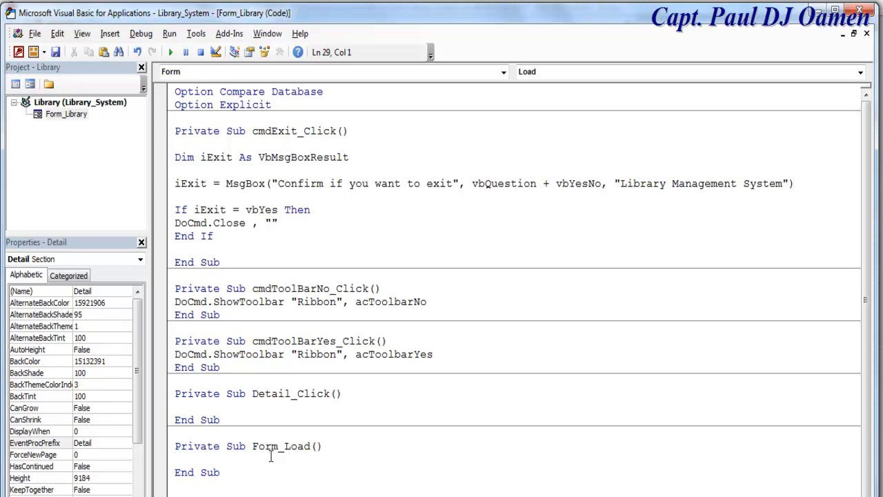
# - Add DoCmd.Maximize to Form_Load and begin a new line with Me.List141
pyautogui.write('DoCmd')
pyautogui.write('.m')
pyautogui.press('Tab')
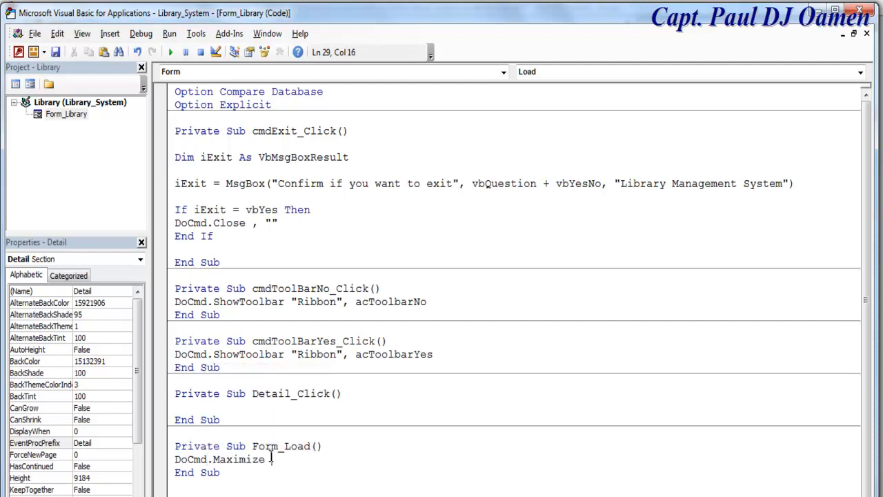
pyautogui.press('Return')
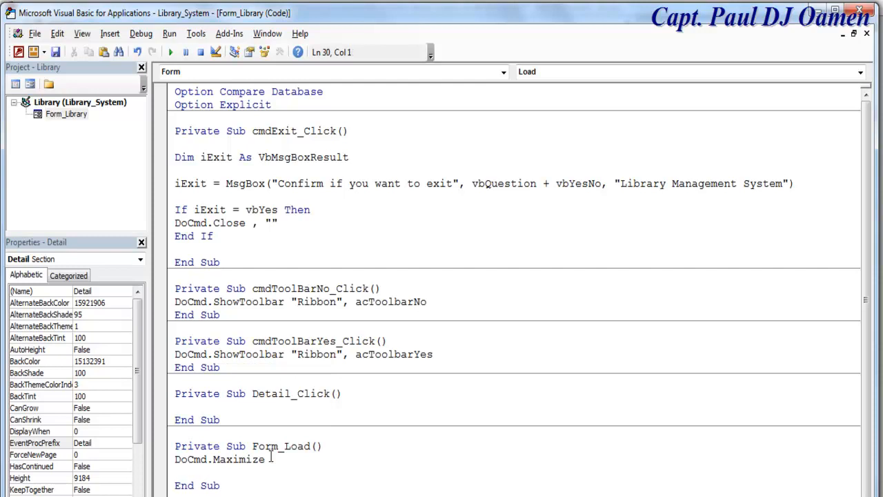
pyautogui.press('Return')
pyautogui.write('me.')
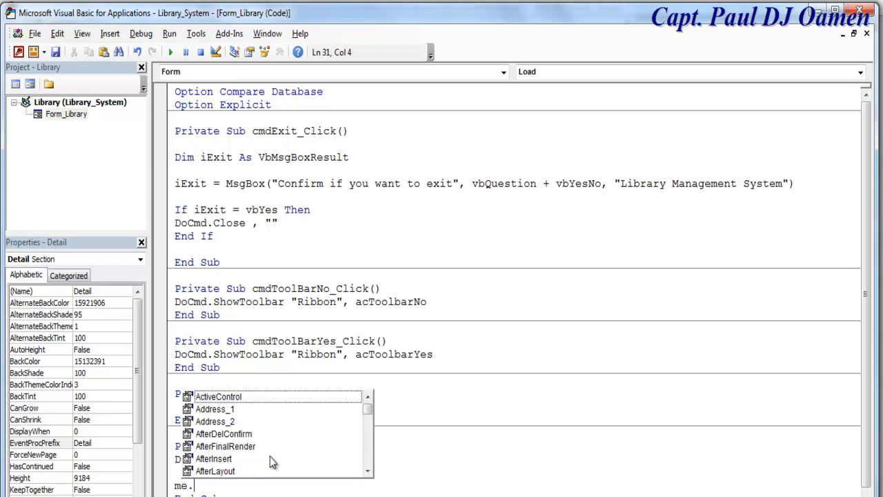
pyautogui.write('list')
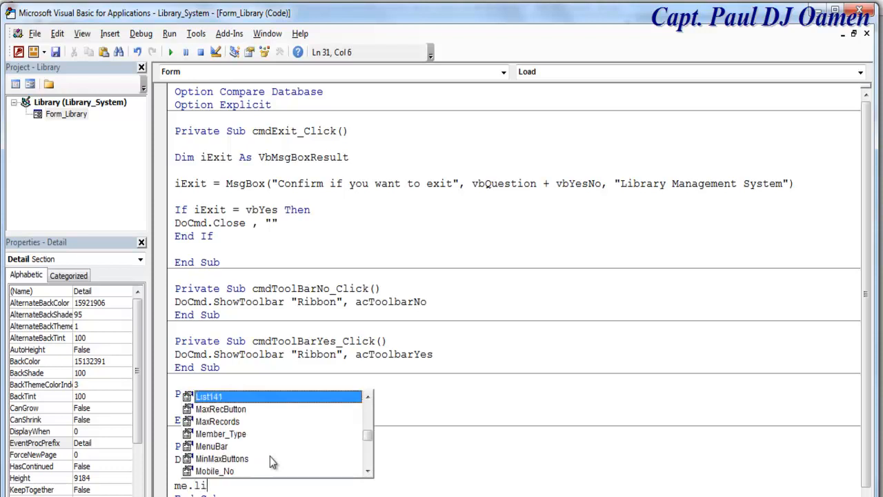
pyautogui.doubleClick(211, 396)
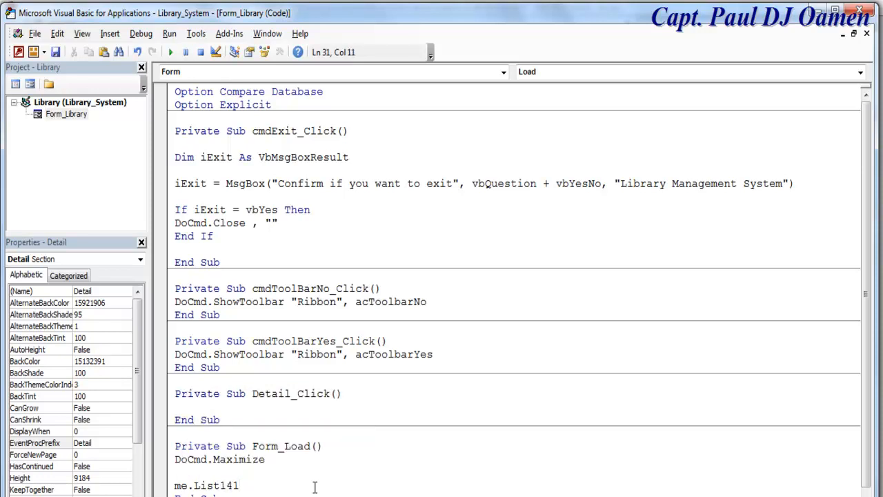
# - Add blank lines below the Form_Load procedure's End Sub
pyautogui.scroll(-1, 871, 421)
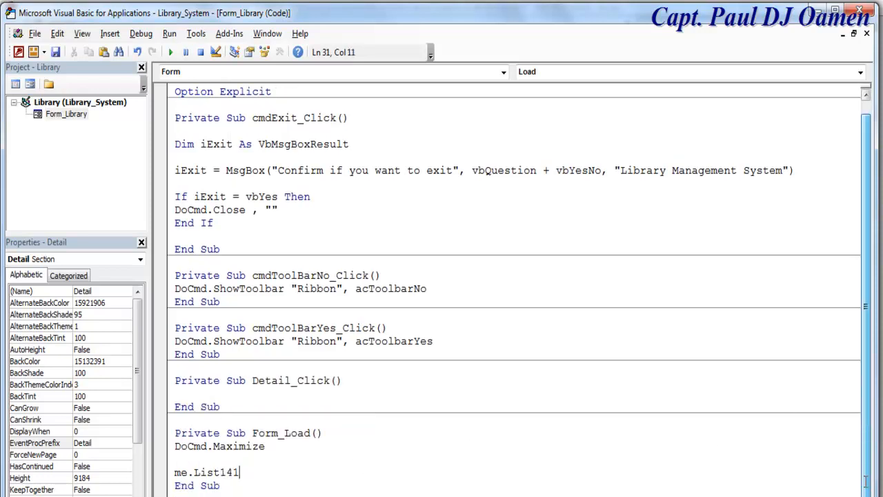
pyautogui.click(245, 487)
pyautogui.press('Return')
pyautogui.press('Return')
pyautogui.press('Return')
pyautogui.press('Return')
pyautogui.press('Return')
pyautogui.press('Return')
pyautogui.press('Return')
pyautogui.press('Return')
pyautogui.press('Return')
# - Extend the Me.List141 line to AddItem "Member Type" & ";" & "Reference No" and the remaining headings
pyautogui.click(250, 366)
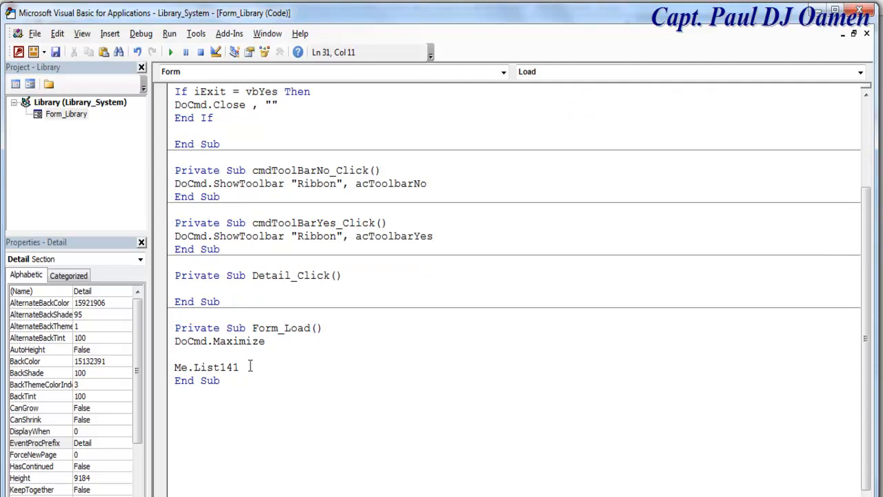
pyautogui.write('.add')
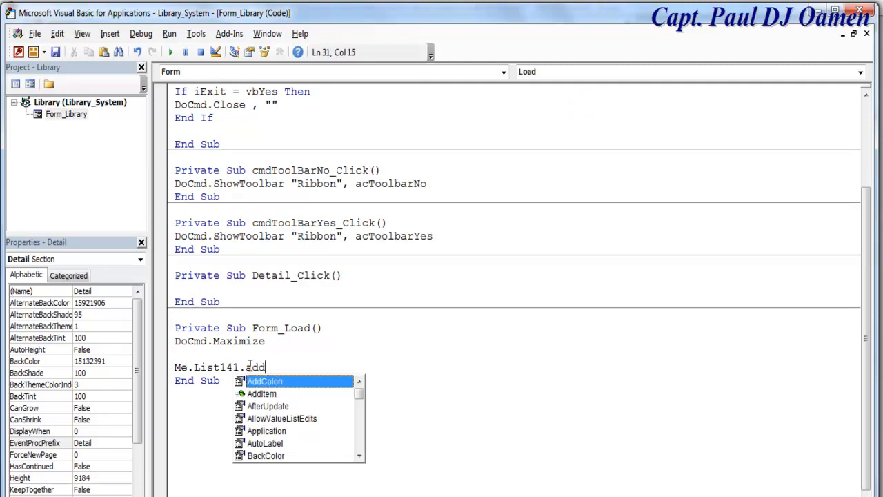
pyautogui.doubleClick(270, 391)
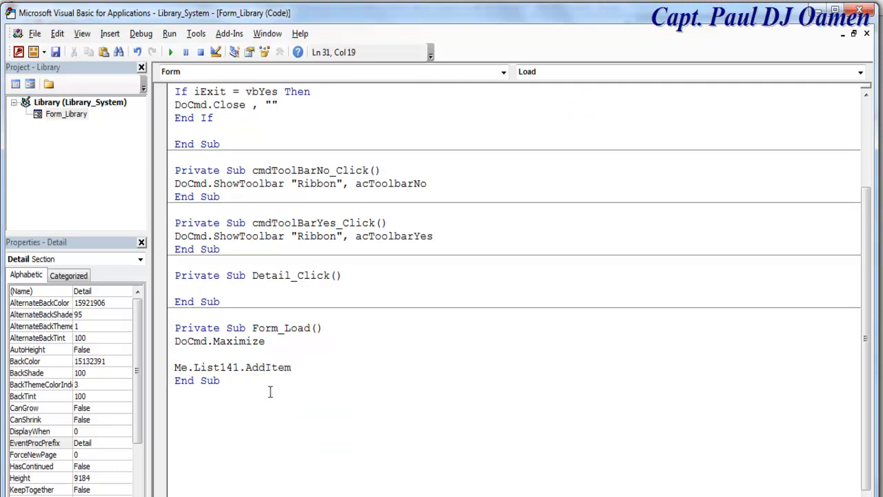
pyautogui.write('"')
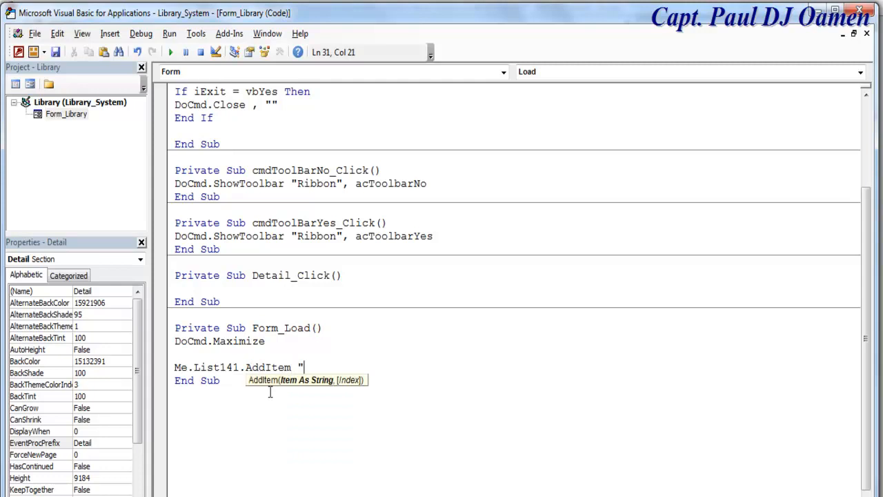
pyautogui.write('Member Type"')
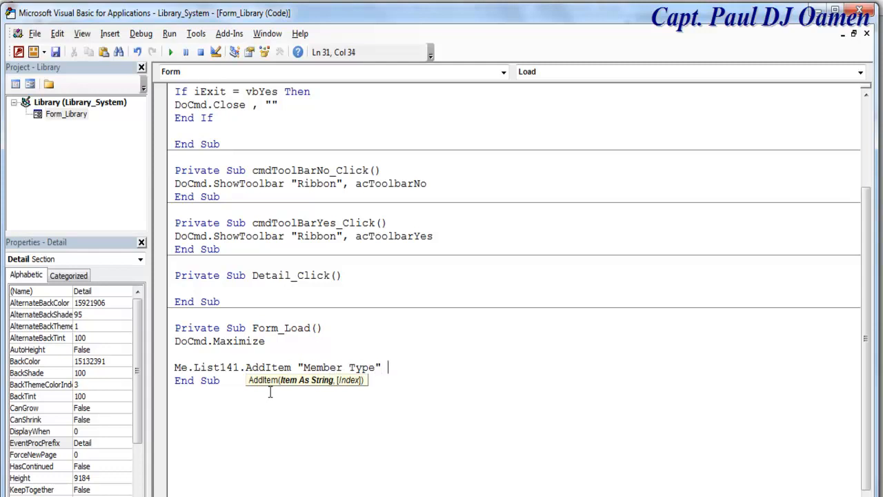
pyautogui.write(' & ";" &')
pyautogui.press('BackSpace')
pyautogui.press('BackSpace')
pyautogui.write('& "Refere')
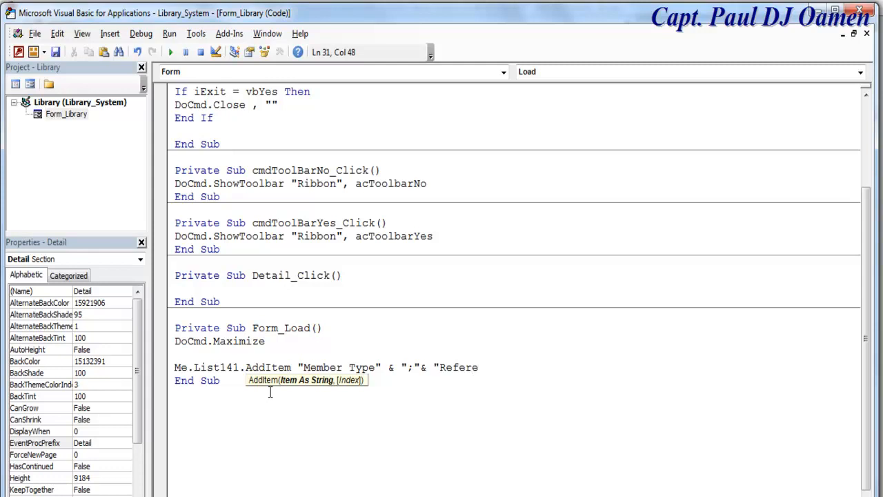
pyautogui.write('nce No"')
pyautogui.hotkey('ctrl', 'v')
pyautogui.press('Return')
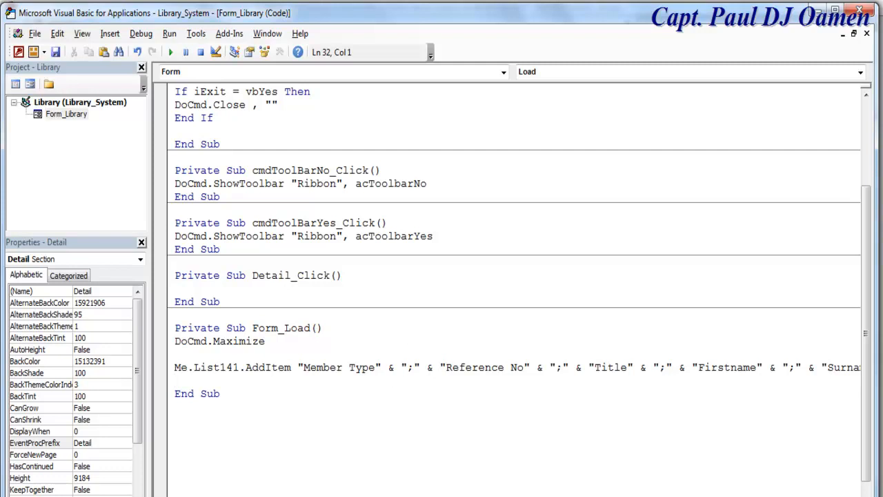
# - Scroll through the List141 header row to check it ends with Date Due, then widen the side panes
pyautogui.moveTo(147, 408); pyautogui.dragTo(30, 408)
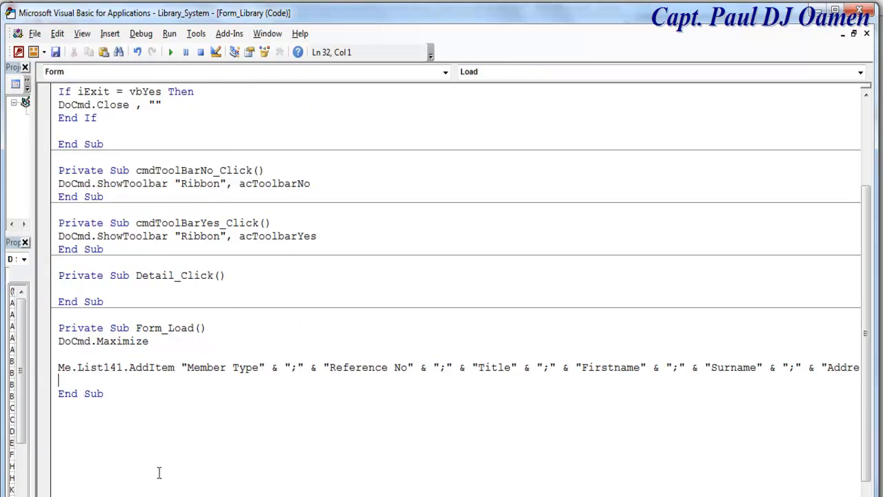
pyautogui.hscroll(5, 455, 290)
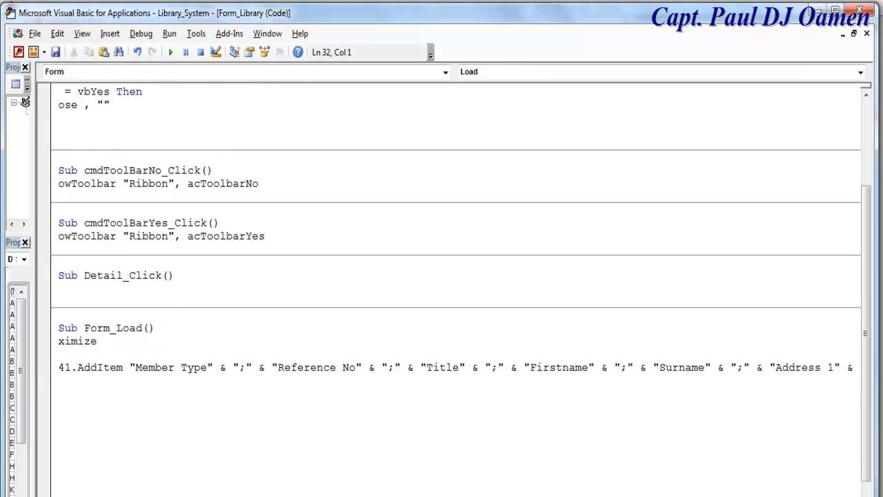
pyautogui.hscroll(2, 455, 290)
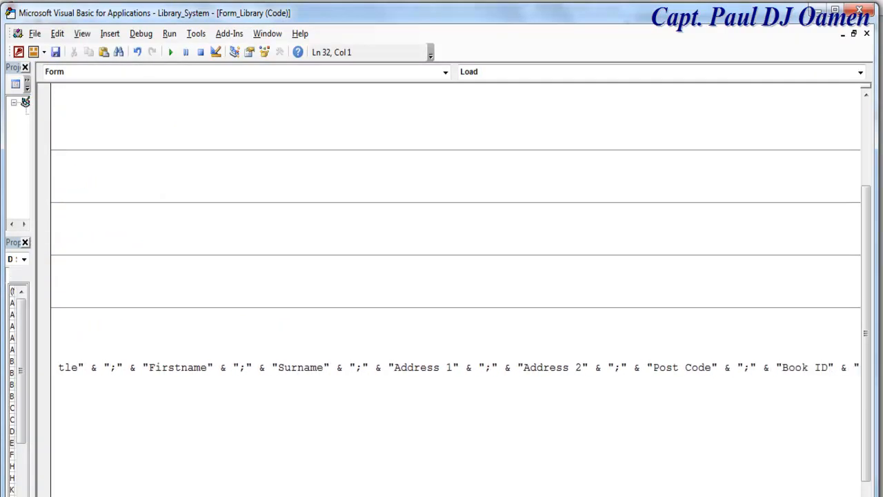
pyautogui.hscroll(4, 455, 290)
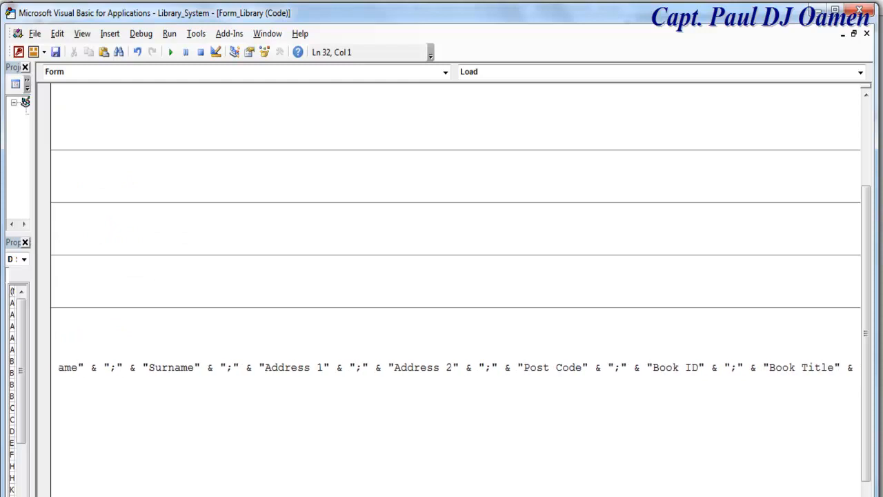
pyautogui.hscroll(15, 456, 290)
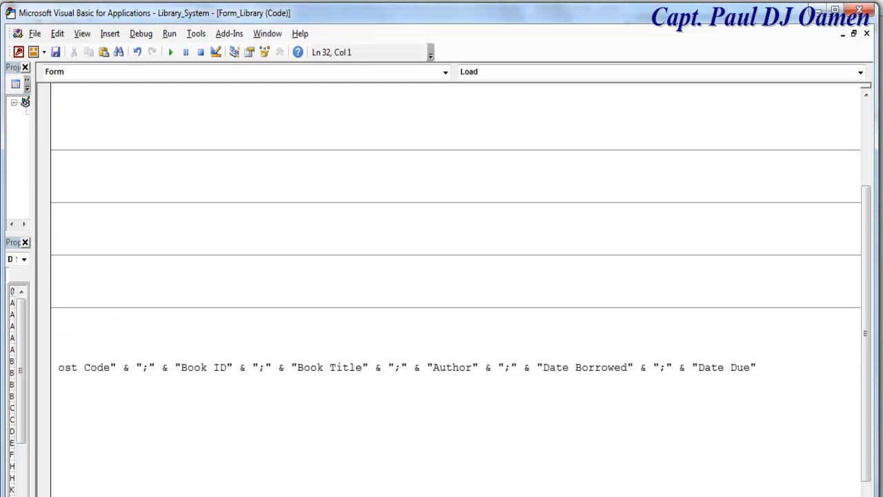
pyautogui.hscroll(-20, 455, 289)
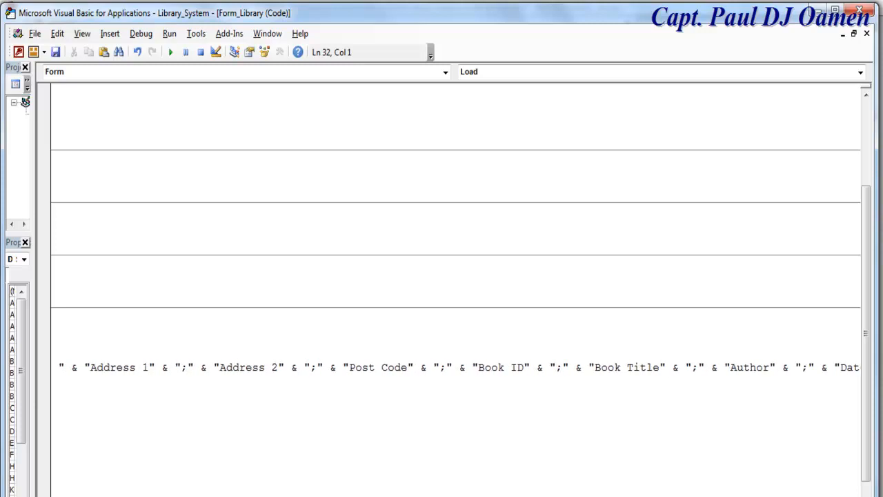
pyautogui.hscroll(-8, 456, 290)
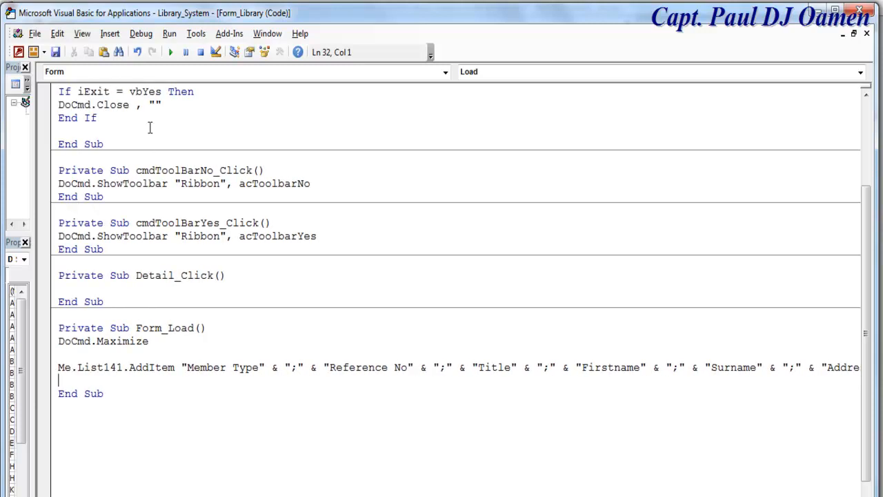
pyautogui.moveTo(34, 137); pyautogui.dragTo(122, 137)
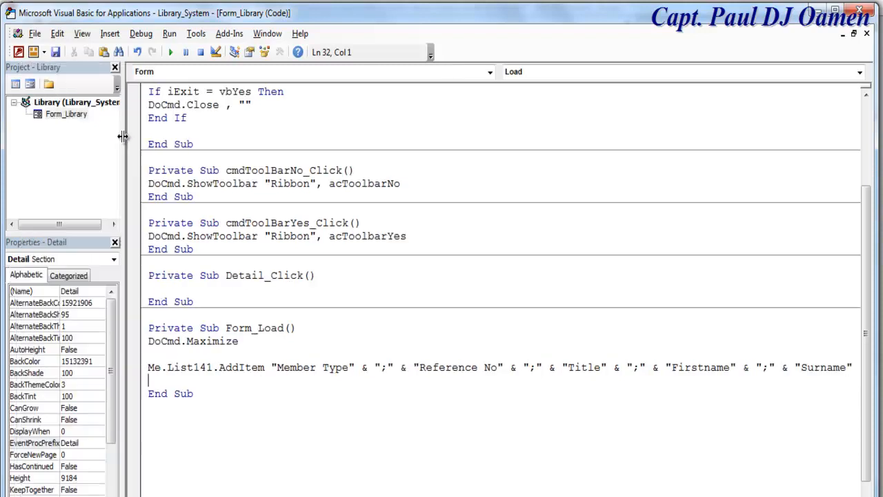
# - Run the Library form in Form View
pyautogui.click(31, 85)
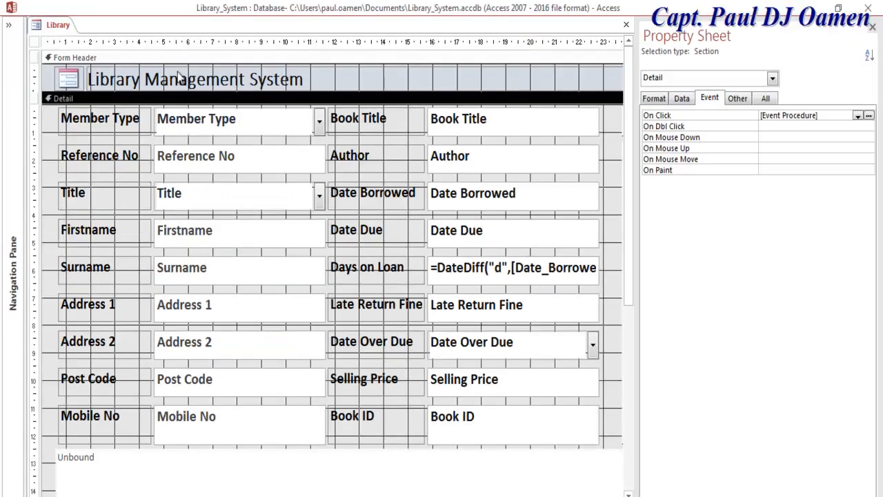
pyautogui.rightClick(40, 27)
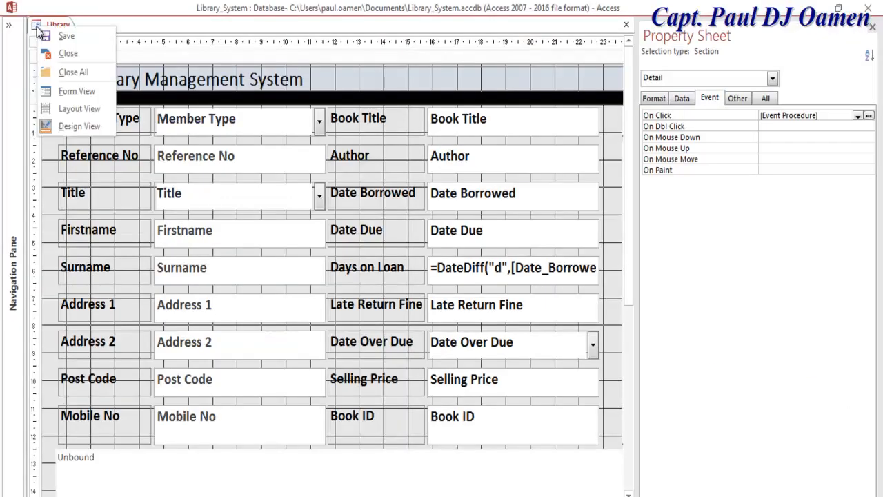
pyautogui.click(69, 87)
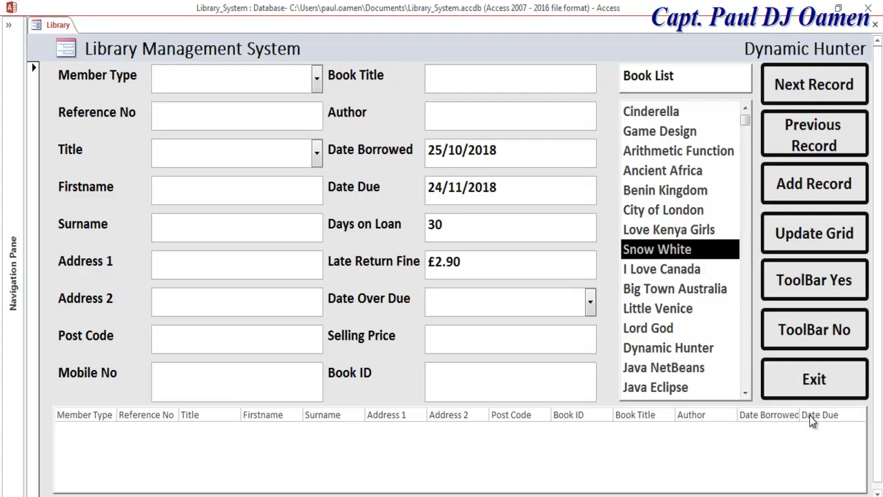
# - Select Ancient Africa, Game Design, Love Kenya Girls, Little Venice and Dynamic Hunter in the Book List
pyautogui.click(670, 173)
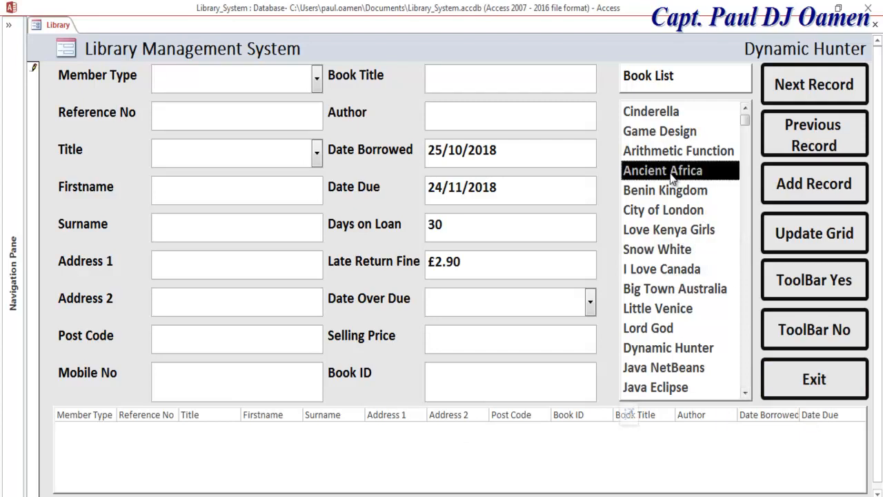
pyautogui.click(669, 133)
pyautogui.click(671, 170)
pyautogui.click(670, 232)
pyautogui.click(667, 311)
pyautogui.click(667, 350)
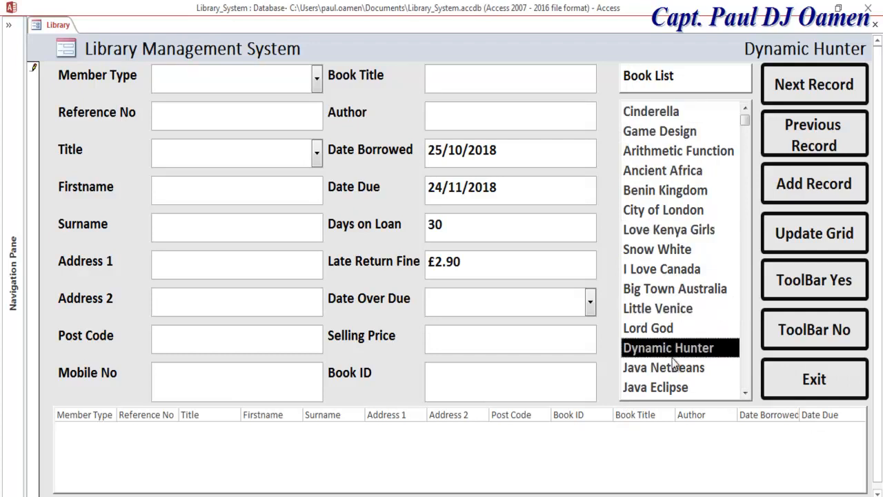
# - Test showing and hiding the ribbon, and answer No to the exit confirmation
pyautogui.click(841, 283)
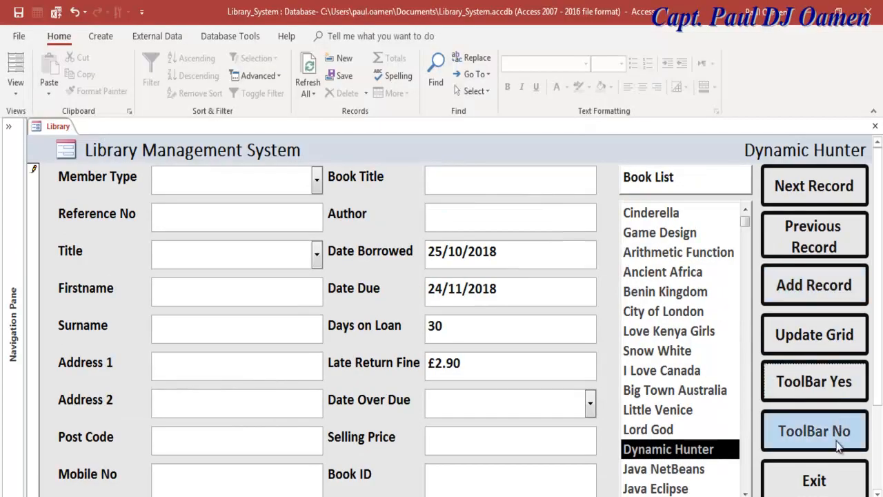
pyautogui.click(840, 441)
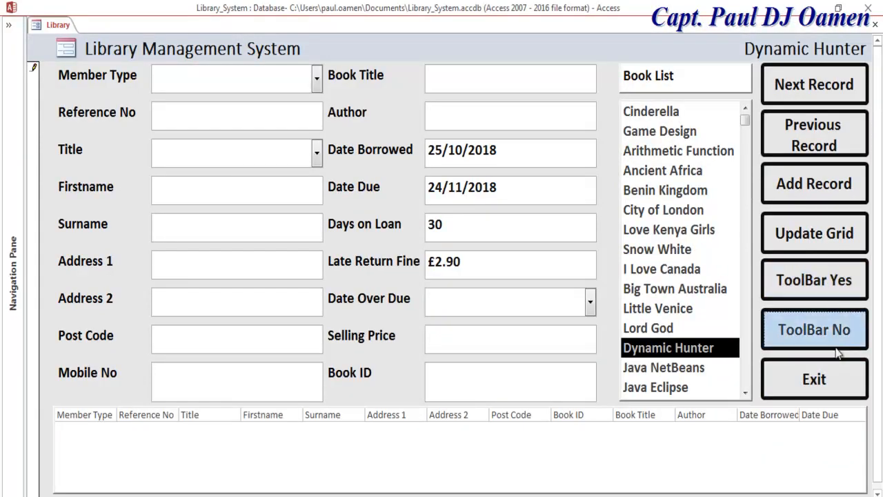
pyautogui.click(833, 373)
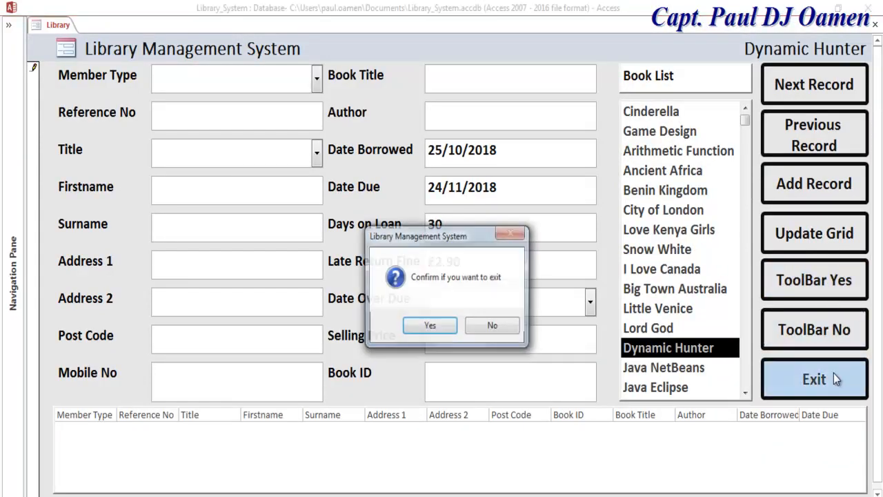
pyautogui.click(508, 325)
pyautogui.click(812, 279)
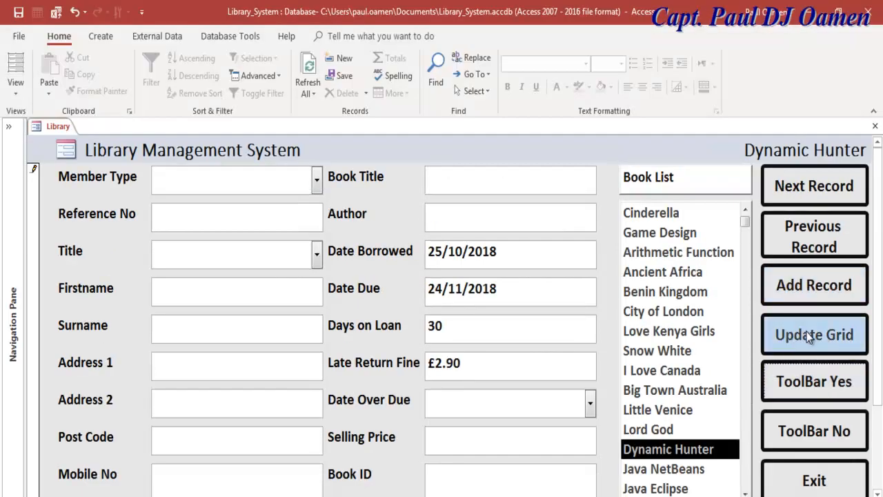
# - Refresh the grid, select Benin Kingdom, and refresh the grid again
pyautogui.click(809, 336)
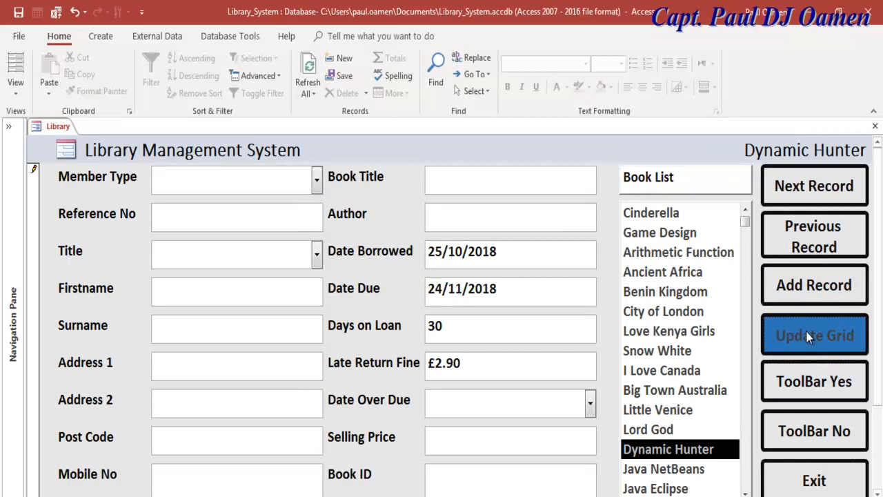
pyautogui.click(681, 292)
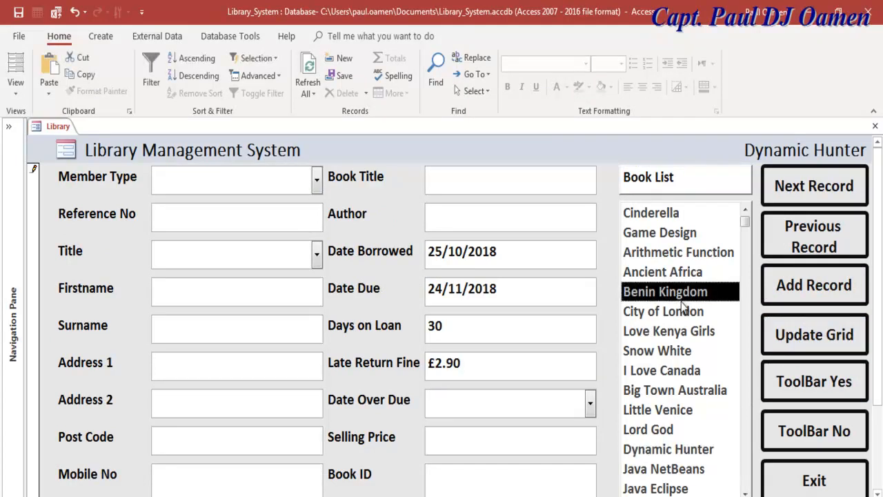
pyautogui.click(790, 337)
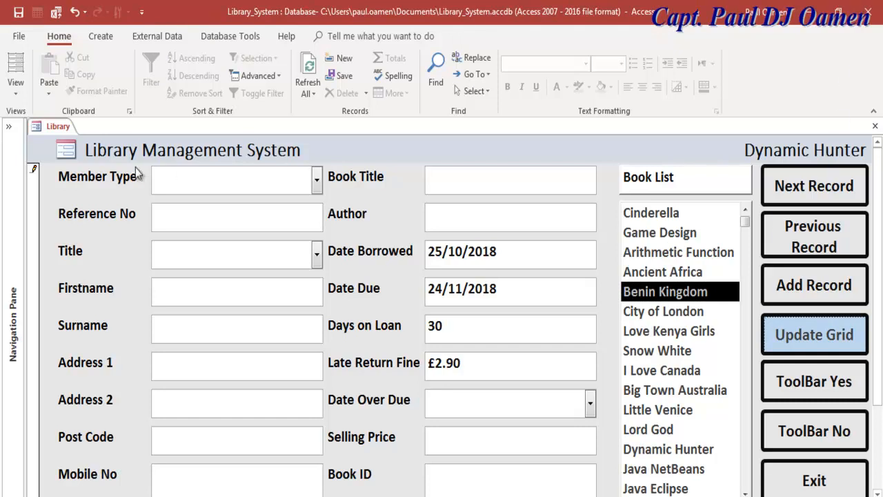
pyautogui.rightClick(36, 130)
# - Switch the Library form to Design View and open its code via the Detail section's Build Event
pyautogui.click(69, 228)
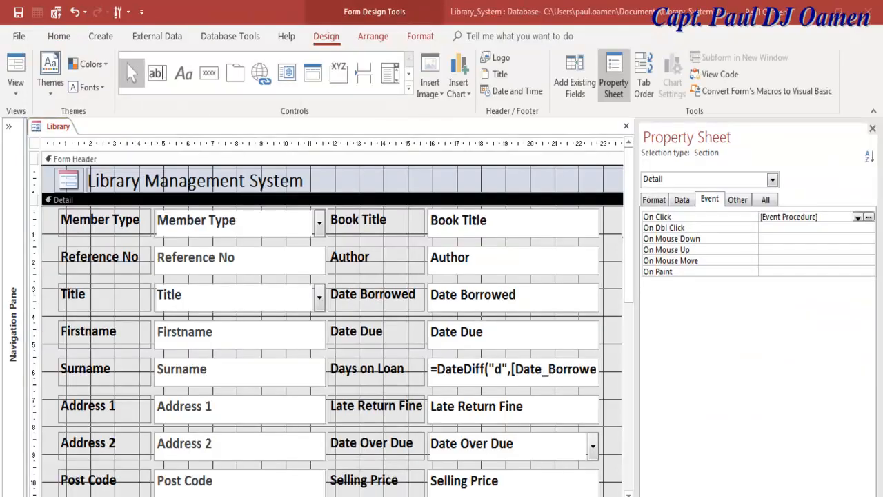
pyautogui.rightClick(614, 340)
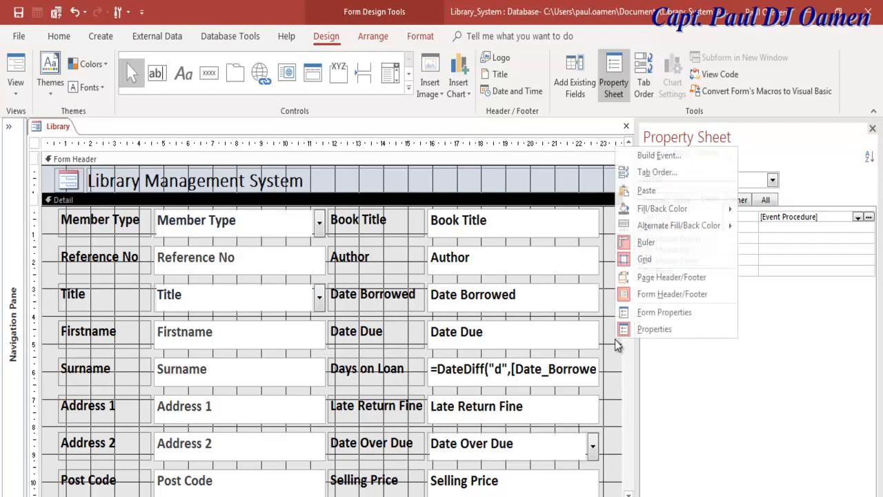
pyautogui.click(663, 156)
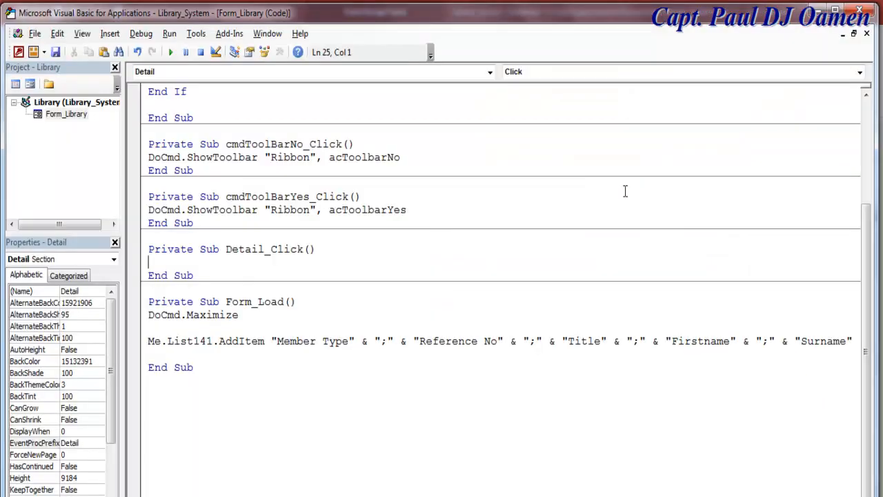
pyautogui.moveTo(869, 267); pyautogui.dragTo(873, 126)
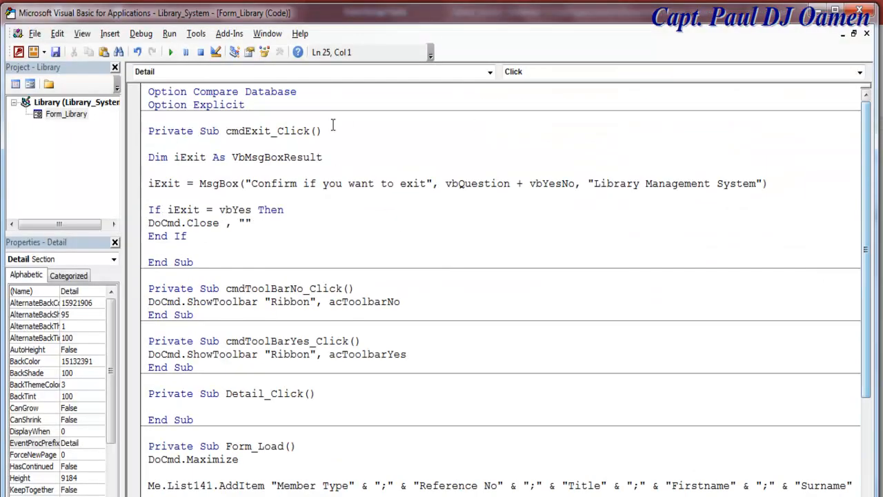
pyautogui.click(280, 107)
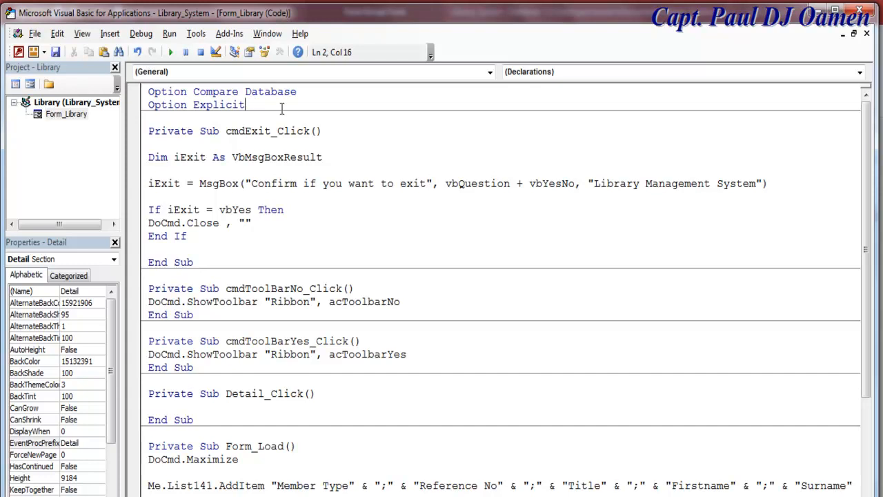
# - Add 'Dim str1, str2, … str13 As String' under Option Explicit, followed by two blank lines
pyautogui.press('Return')
pyautogui.press('Return')
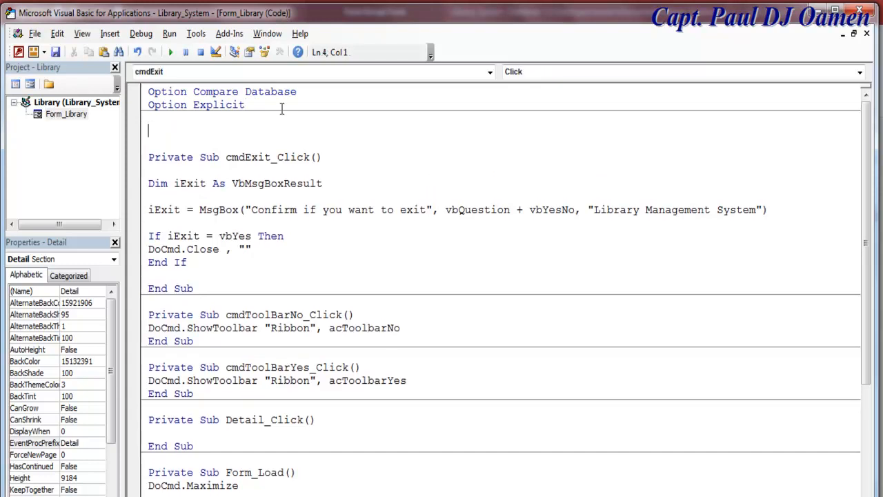
pyautogui.write('Dim str1, str')
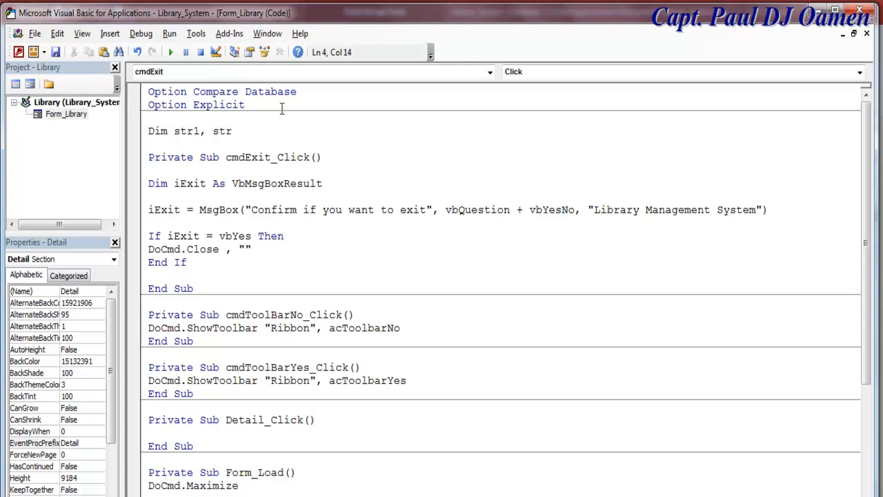
pyautogui.write('2,')
pyautogui.write('str3,')
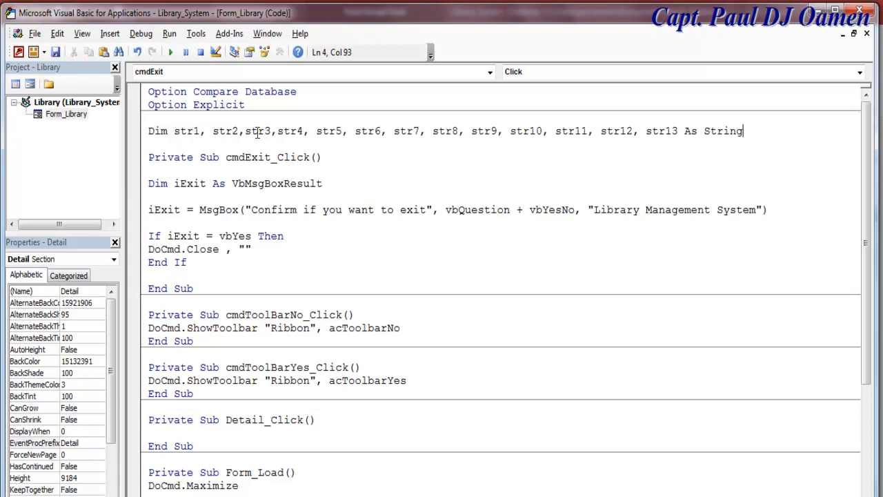
pyautogui.click(536, 233)
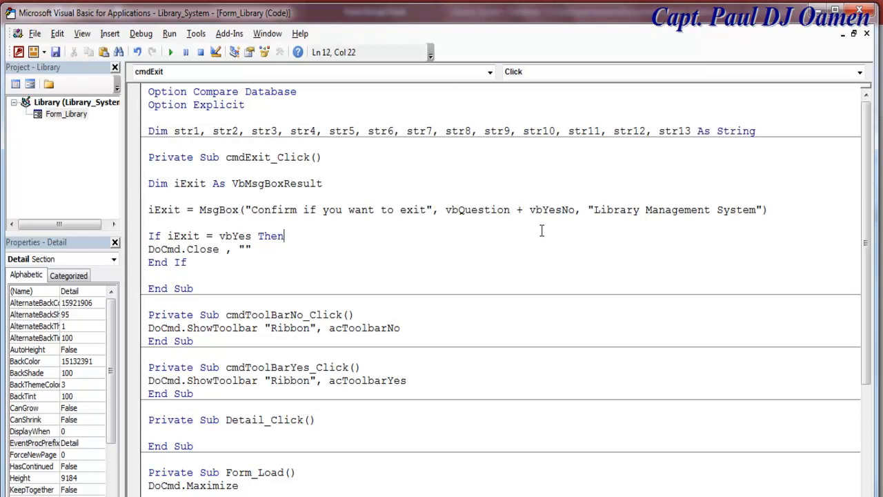
pyautogui.click(767, 136)
pyautogui.press('Return')
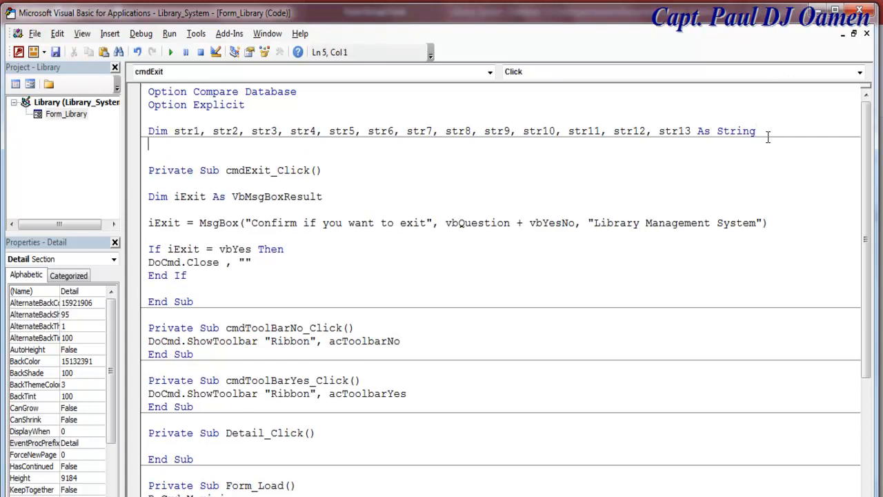
pyautogui.press('Return')
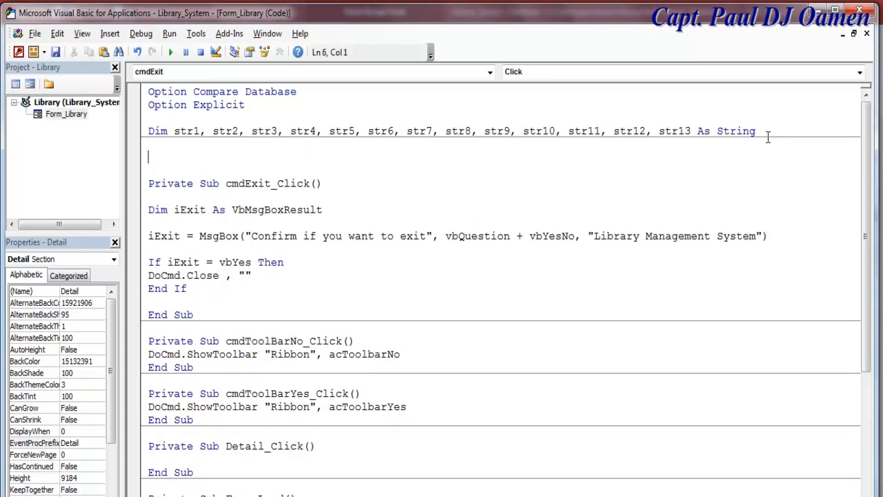
# - Begin typing the 'Function Add_Data(ctlList' declaration
pyautogui.write('Function Add_D')
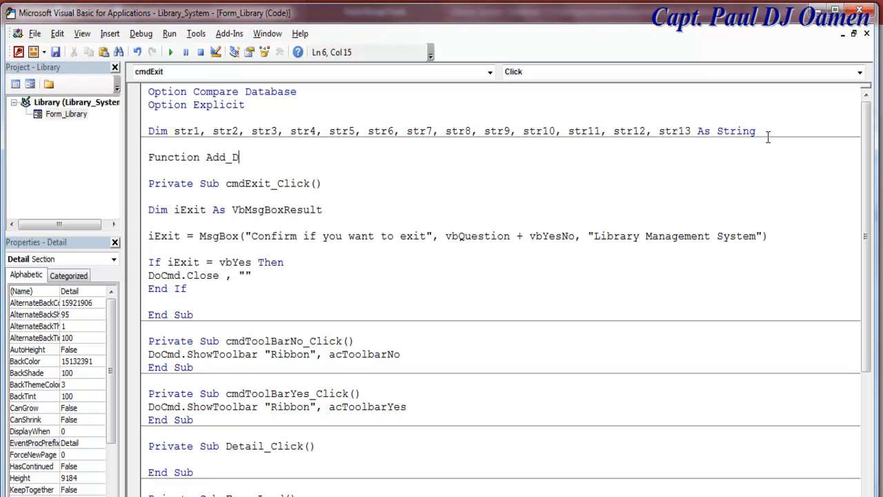
pyautogui.write('ata(ctlList')
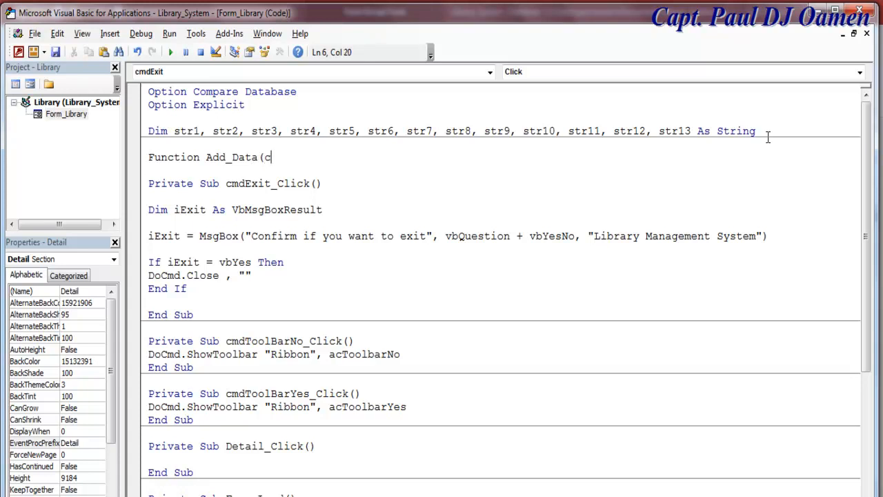
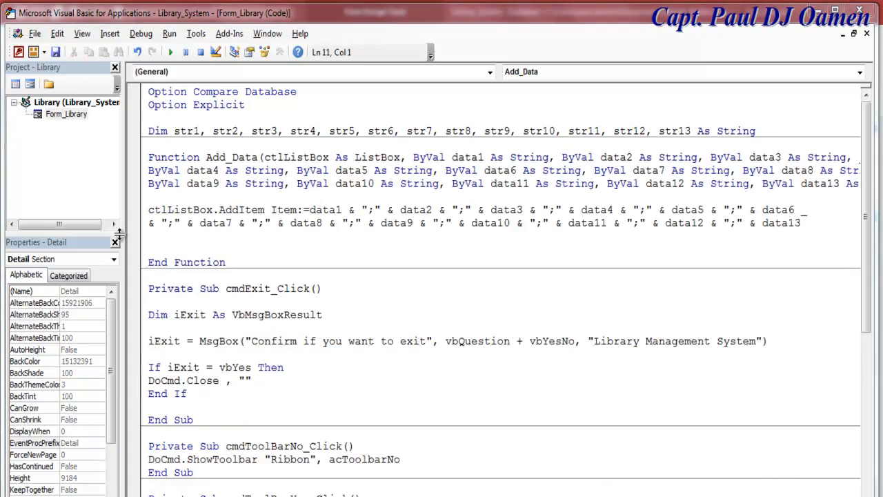
# - Delete the blank line after the AddItem statement in the Add_Data function
pyautogui.moveTo(33, 211); pyautogui.dragTo(16, 211)
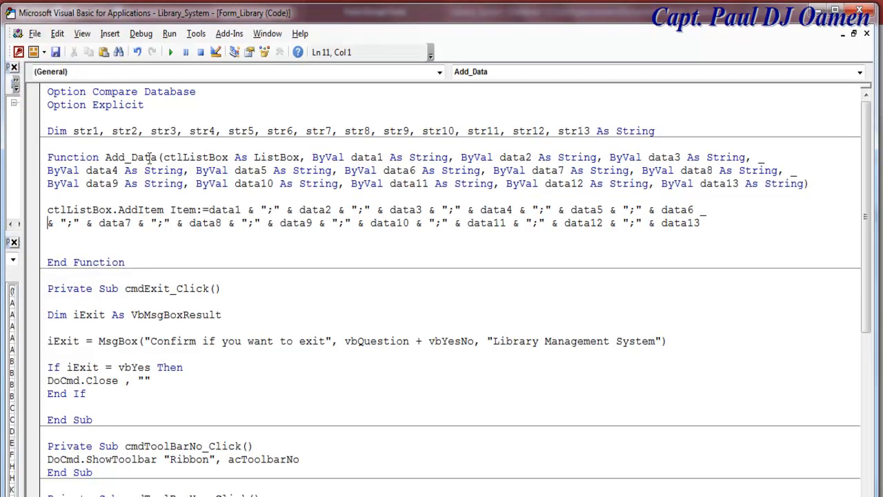
pyautogui.moveTo(48, 157); pyautogui.dragTo(791, 273)
pyautogui.click(791, 274)
pyautogui.click(706, 228)
pyautogui.press('Delete')
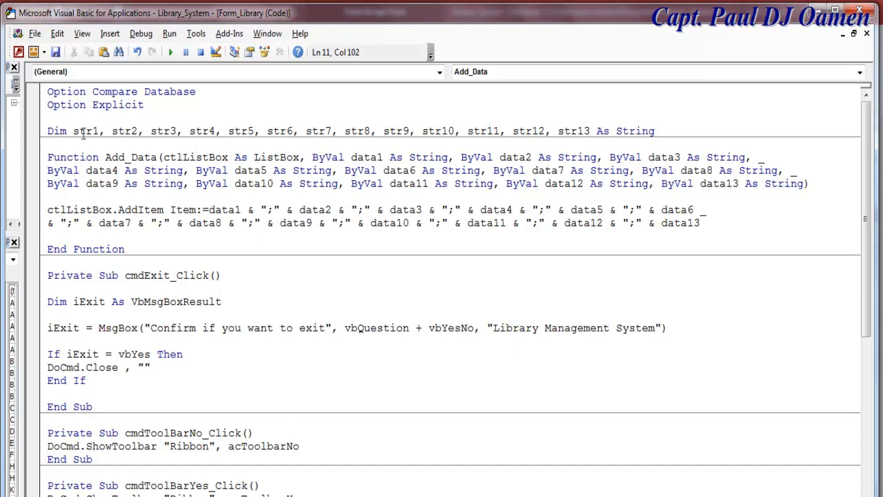
# - Review the Dim and Add_Data declarations, then return to the Library form's Design View
pyautogui.moveTo(47, 131); pyautogui.dragTo(408, 140)
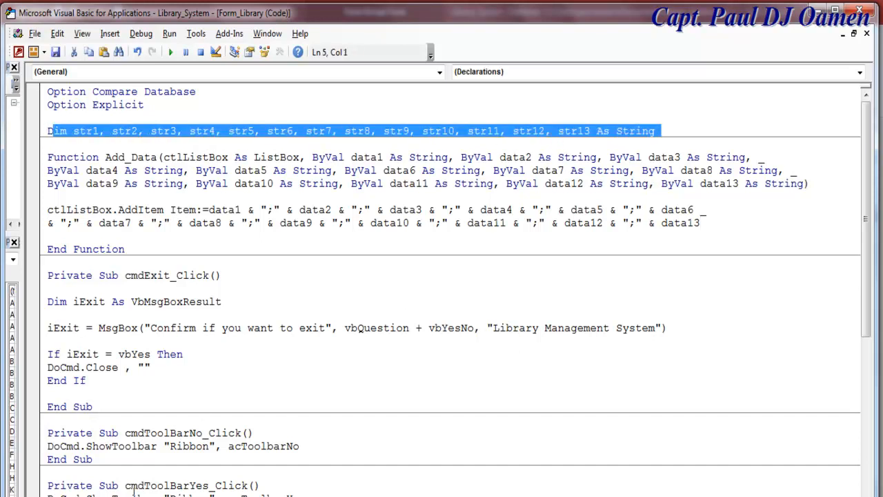
pyautogui.click(239, 277)
pyautogui.moveTo(47, 157); pyautogui.dragTo(805, 195)
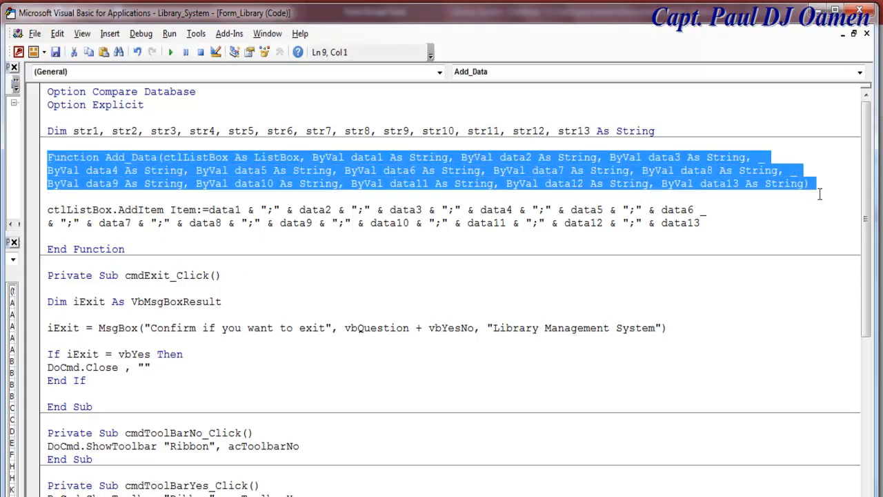
pyautogui.click(806, 219)
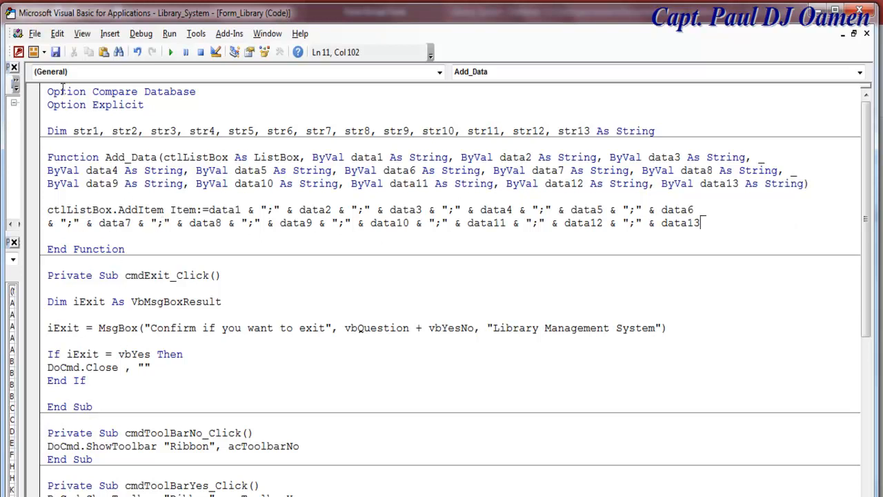
pyautogui.moveTo(26, 121); pyautogui.dragTo(108, 126)
pyautogui.click(30, 83)
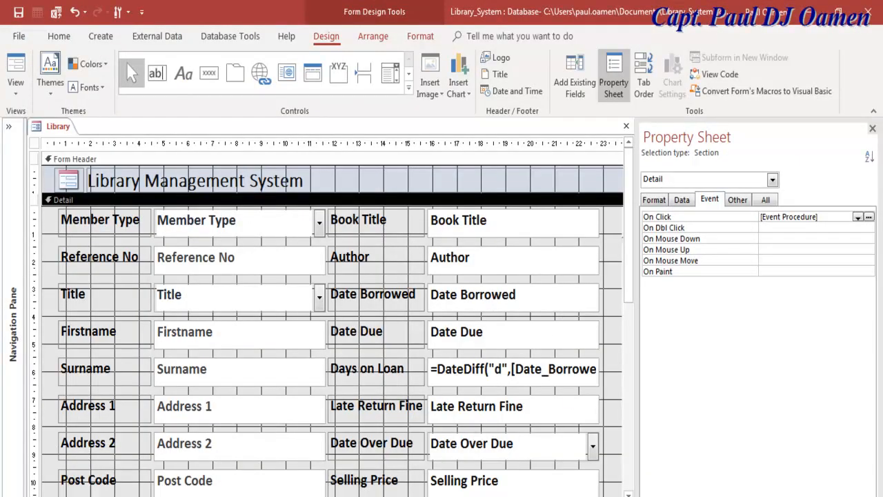
# - Create an empty cmdRecords_Click procedure for the Update Grid button using Code Builder
pyautogui.hscroll(4, 332, 318)
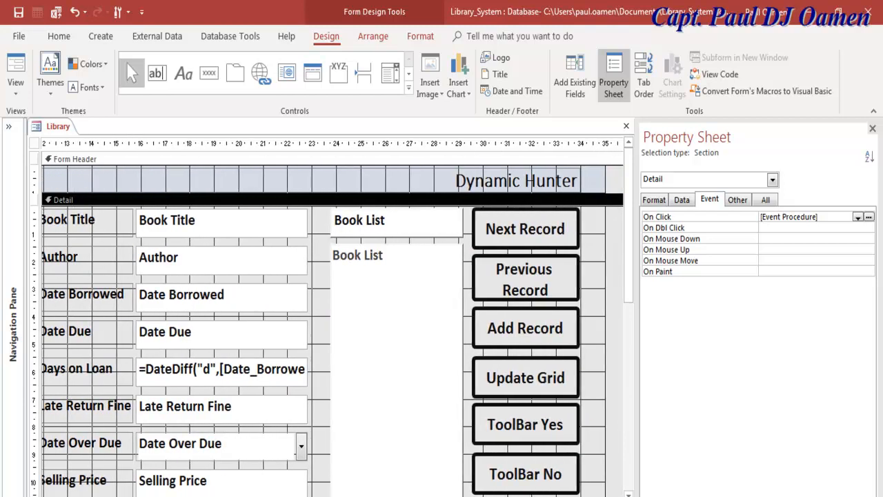
pyautogui.click(516, 377)
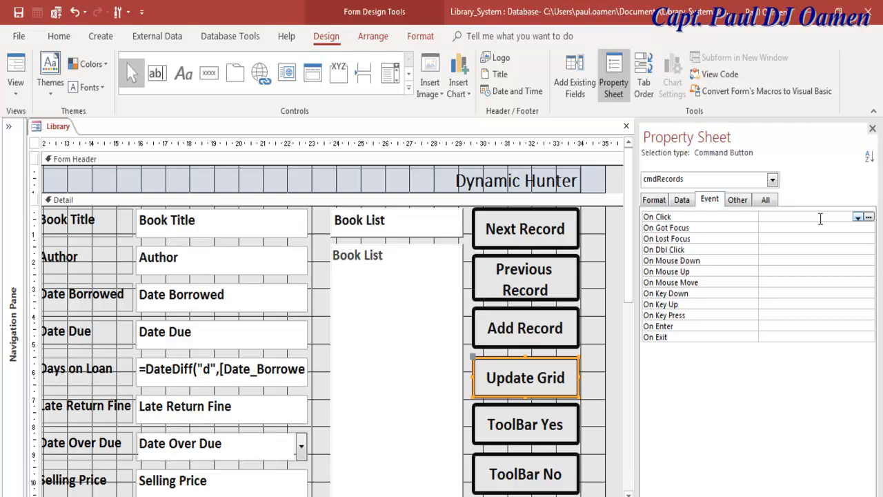
pyautogui.click(869, 217)
pyautogui.click(395, 159)
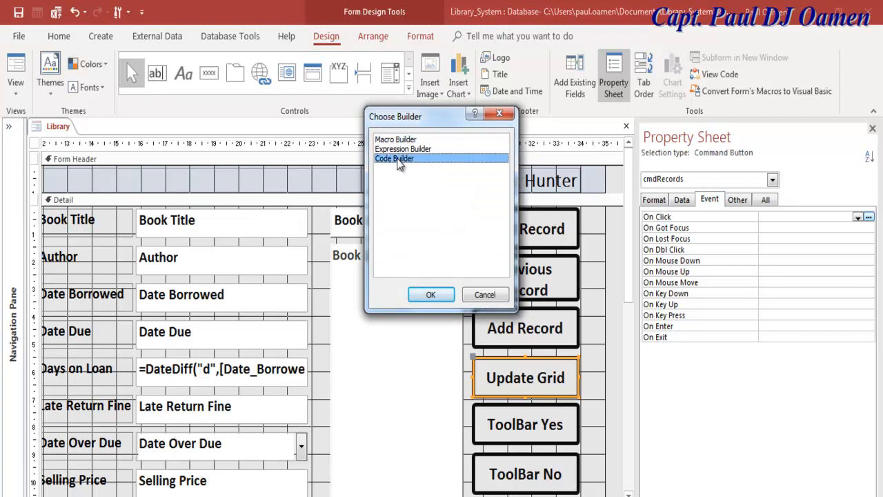
pyautogui.click(431, 294)
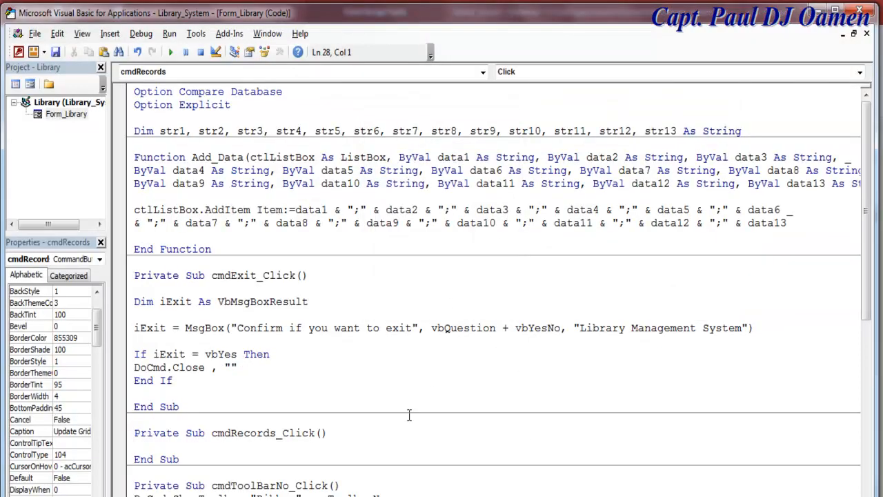
# - Assign str1 = Me.Member_Type.Value and str2 = Me.Reference_No.Value in cmdRecords_Click
pyautogui.scroll(-4, 865, 258)
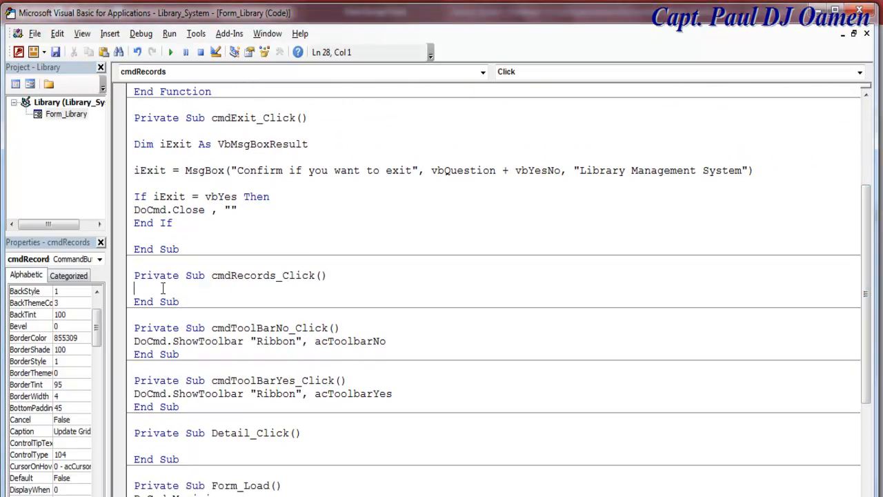
pyautogui.write('str1 = me.')
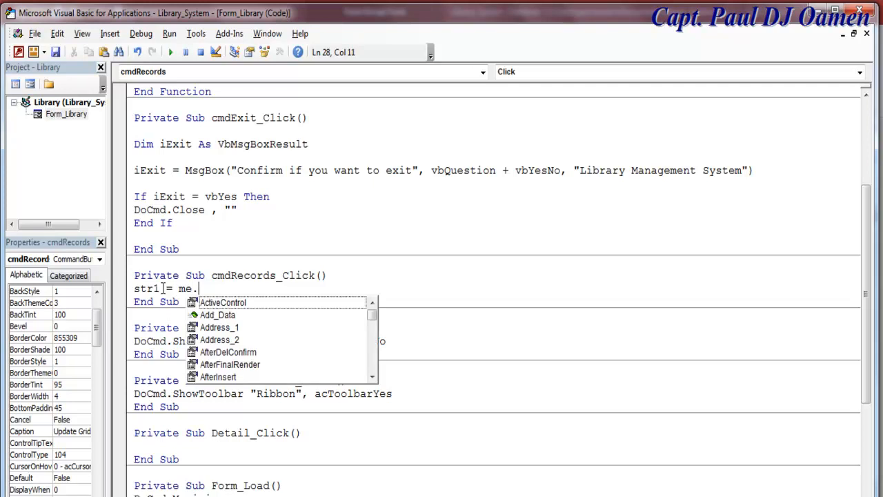
pyautogui.write('m')
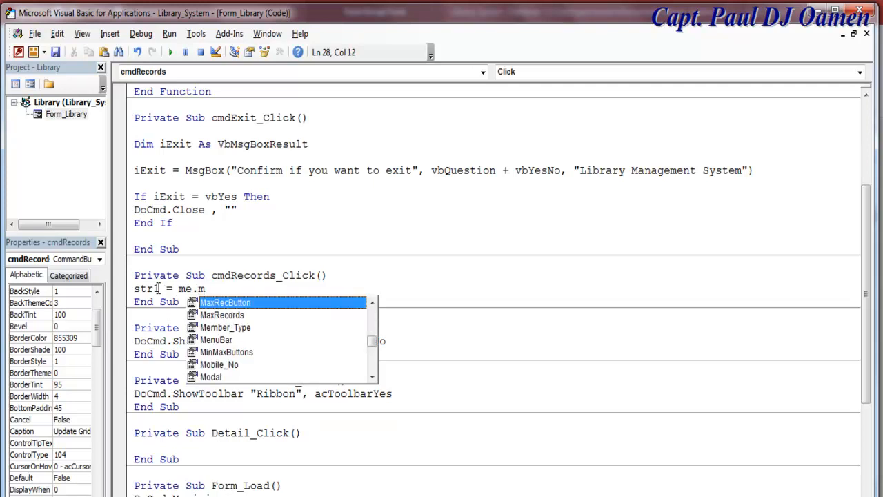
pyautogui.doubleClick(228, 328)
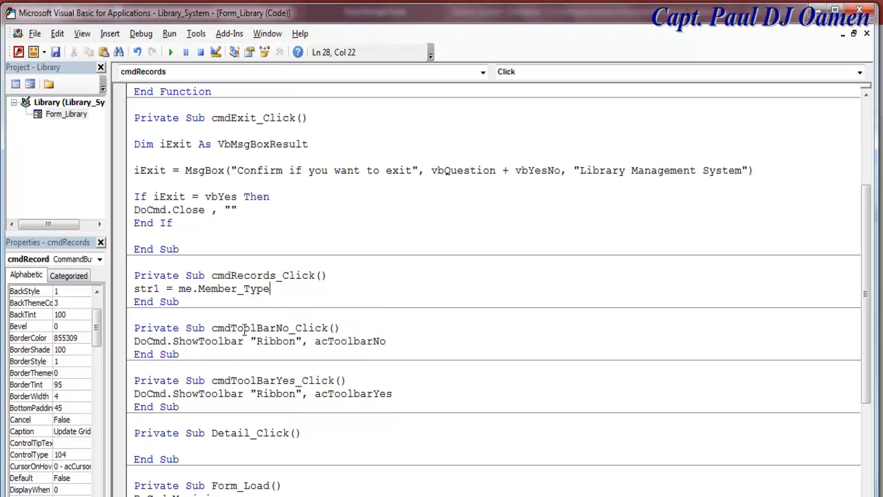
pyautogui.write('.v')
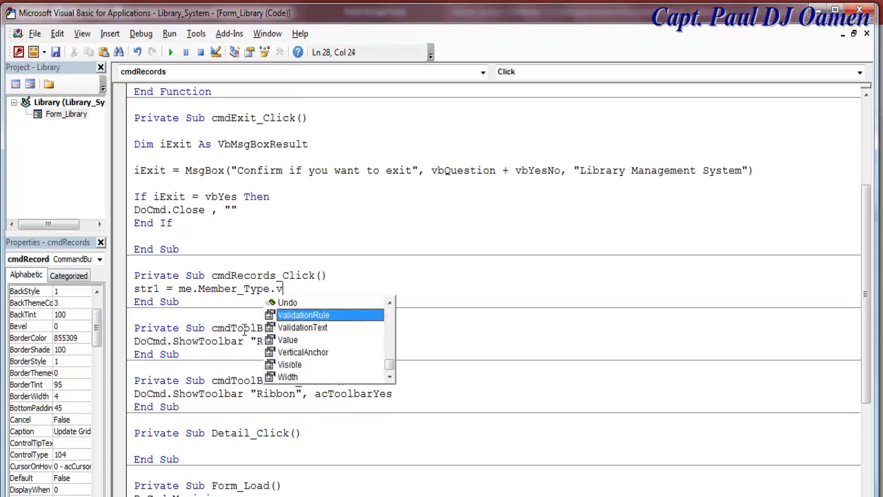
pyautogui.press('Down')
pyautogui.press('Down')
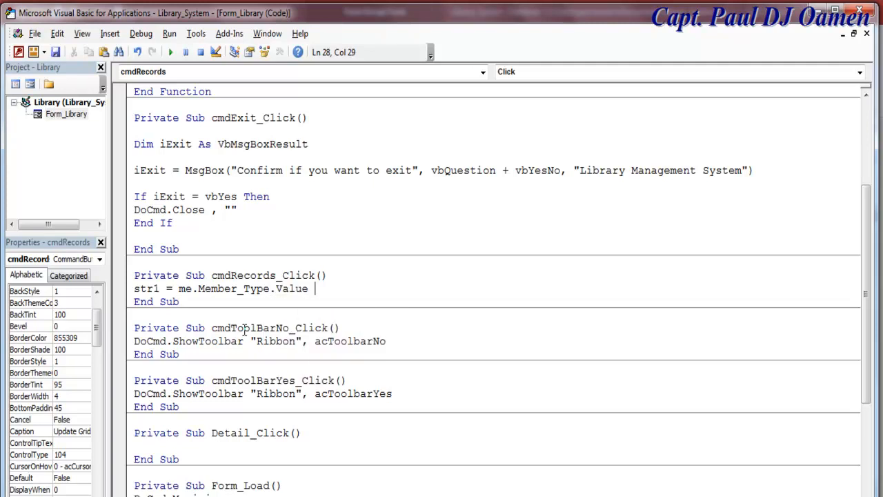
pyautogui.press('Return')
pyautogui.write('str2')
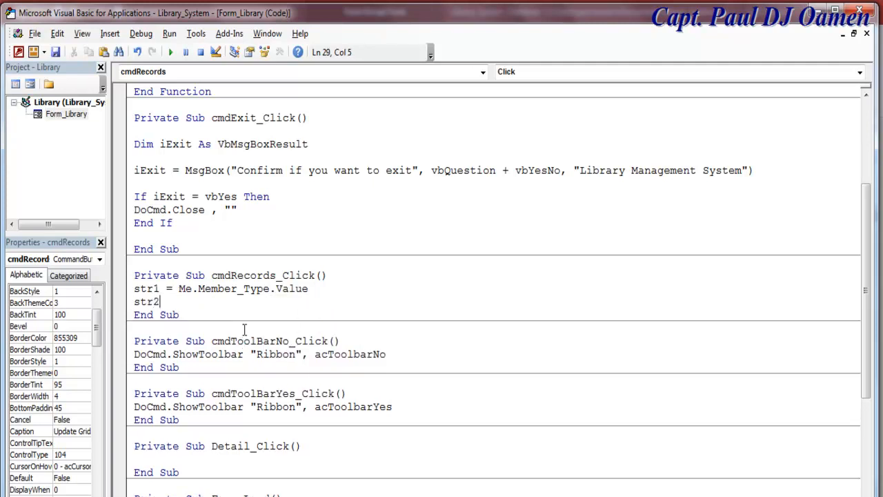
pyautogui.write(' = me.')
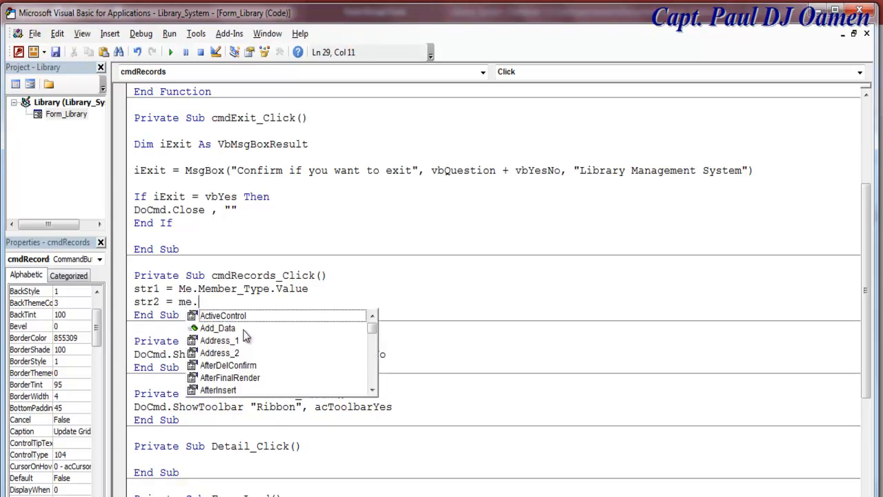
pyautogui.write('ref')
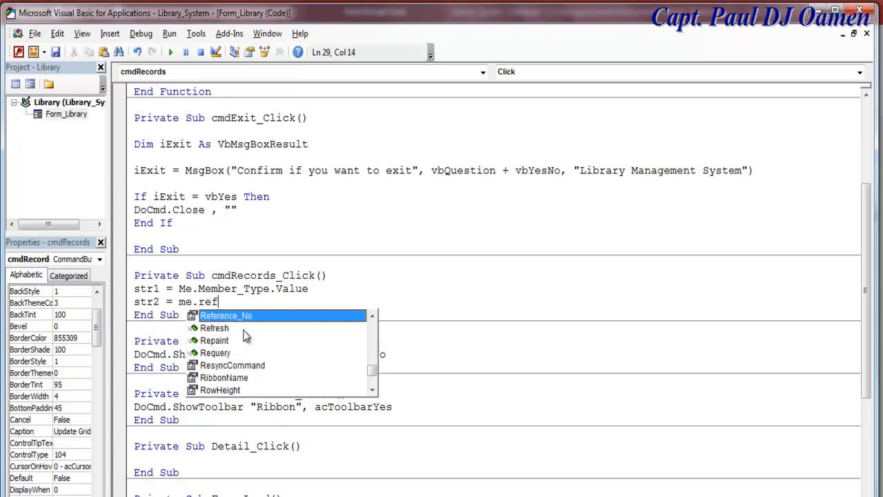
pyautogui.doubleClick(275, 318)
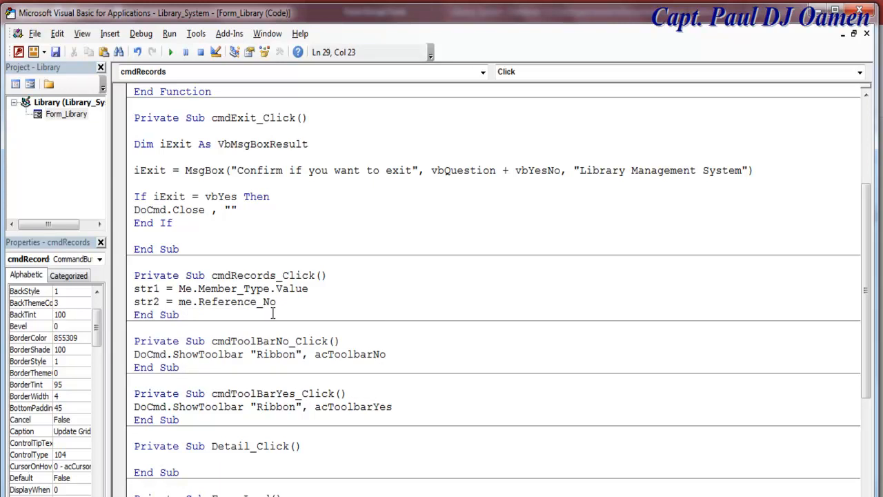
pyautogui.write('.val')
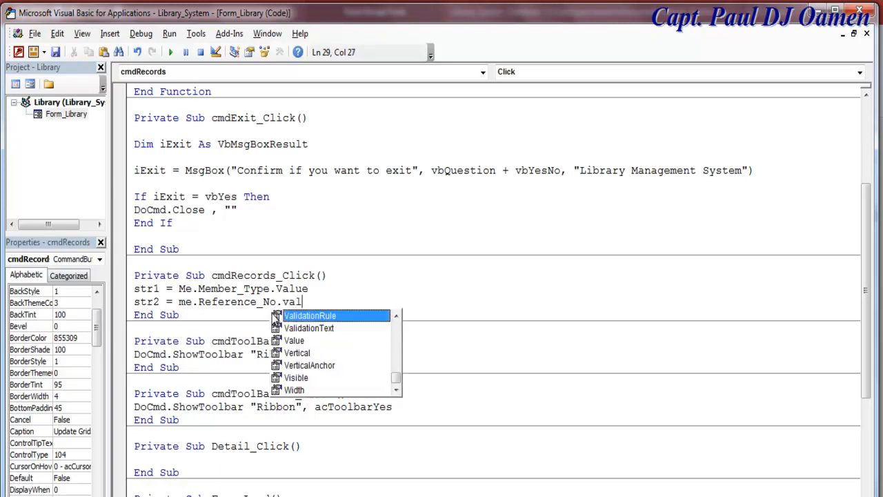
pyautogui.doubleClick(290, 340)
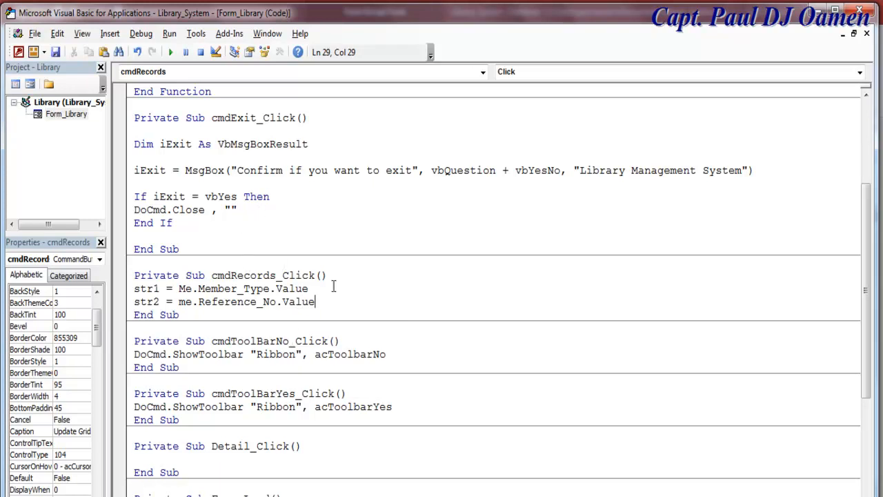
pyautogui.press('Return')
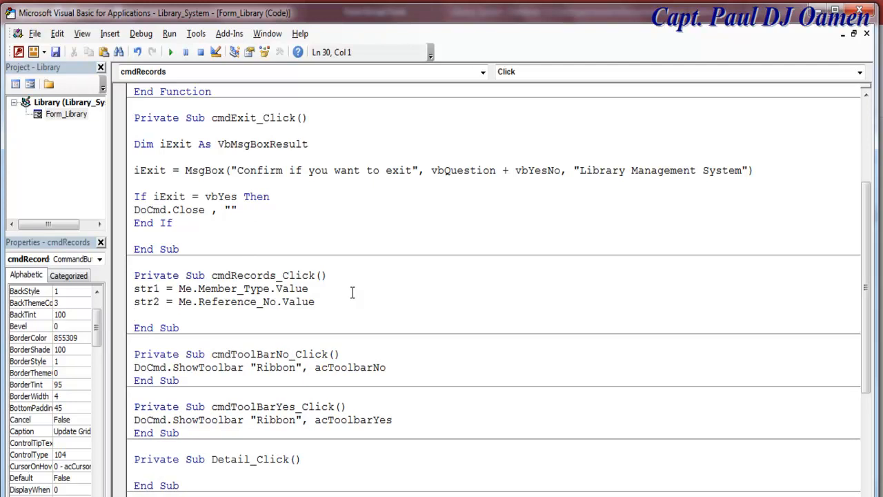
# - Assign str3 = Me.Title.Value and str4 = Me.Firstname.Value
pyautogui.write('str3 = me.t')
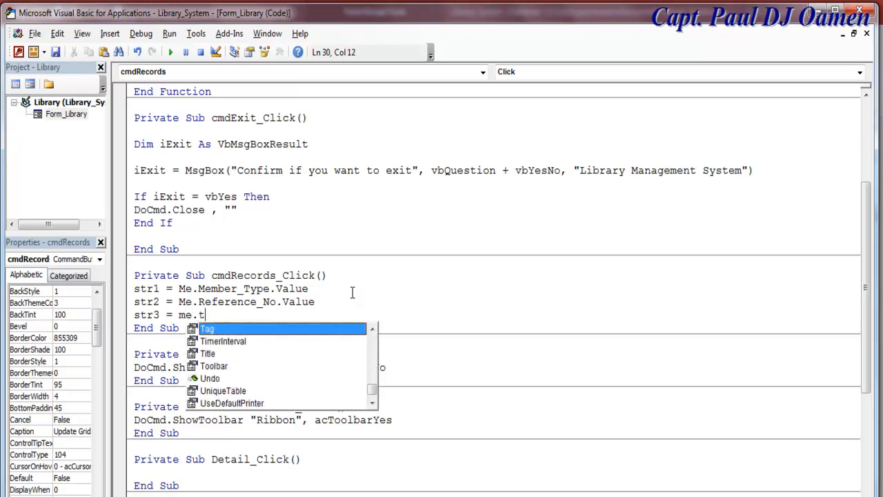
pyautogui.doubleClick(221, 353)
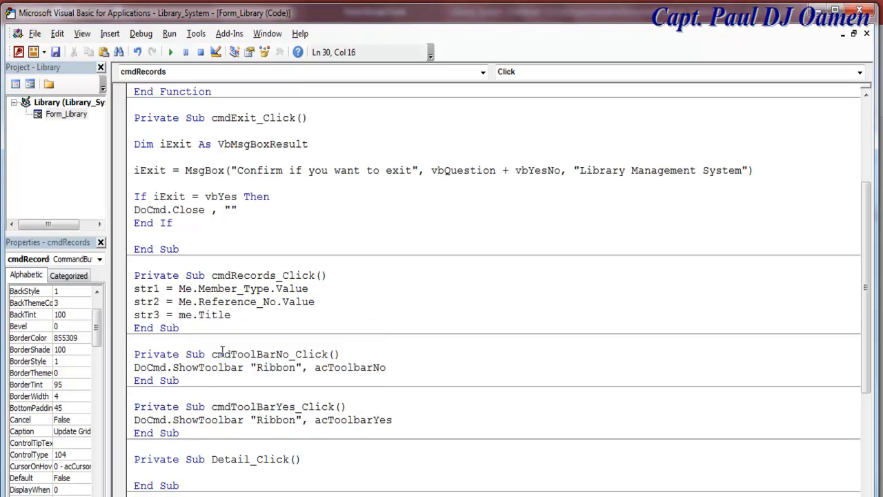
pyautogui.write('.val')
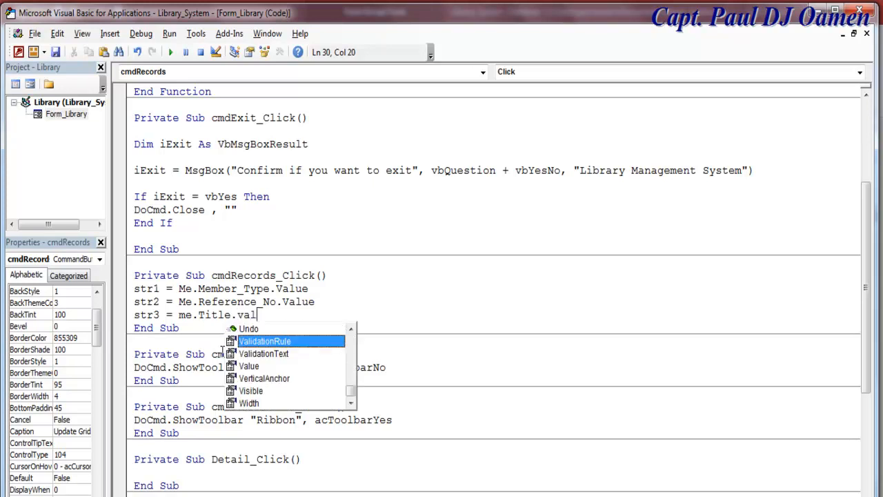
pyautogui.write('ue')
pyautogui.click(361, 301)
pyautogui.click(285, 316)
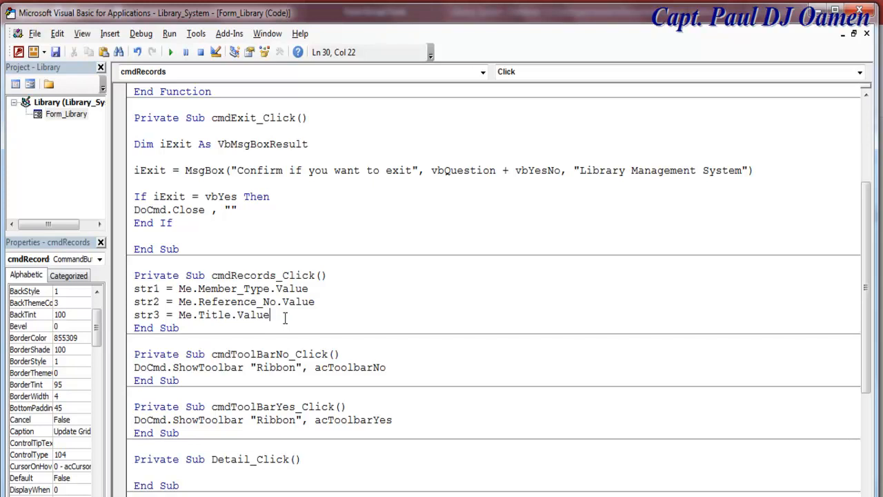
pyautogui.press('Return')
pyautogui.write('s')
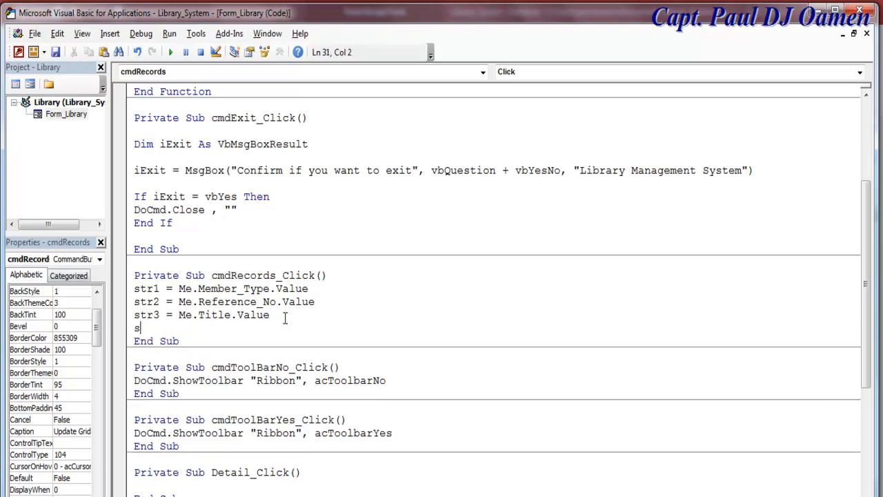
pyautogui.write('tr4 =me.fir')
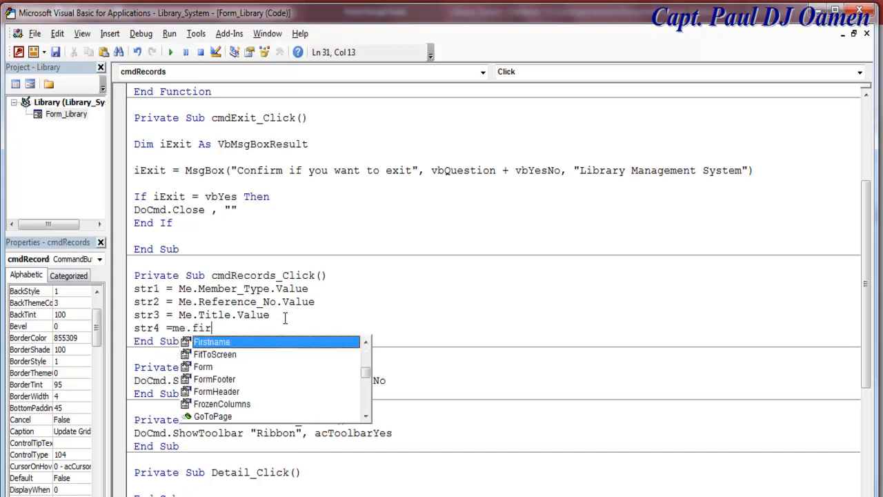
pyautogui.press('BackSpace')
pyautogui.write('.va')
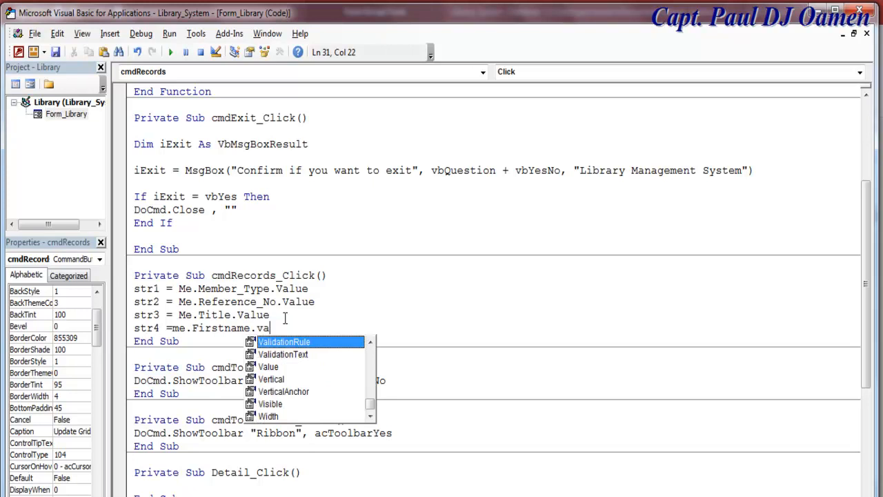
pyautogui.doubleClick(269, 366)
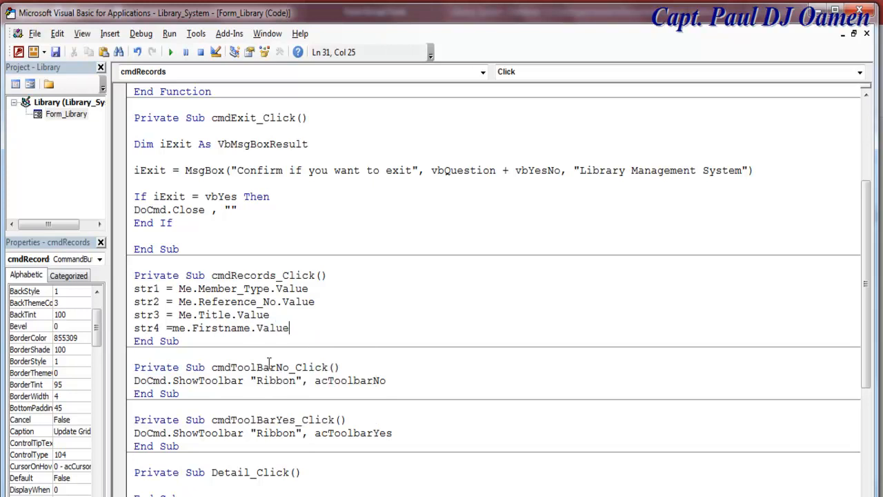
# - Begin a new line str5 = me.surname .value for the Surname field
pyautogui.press('Return')
pyautogui.write('s')
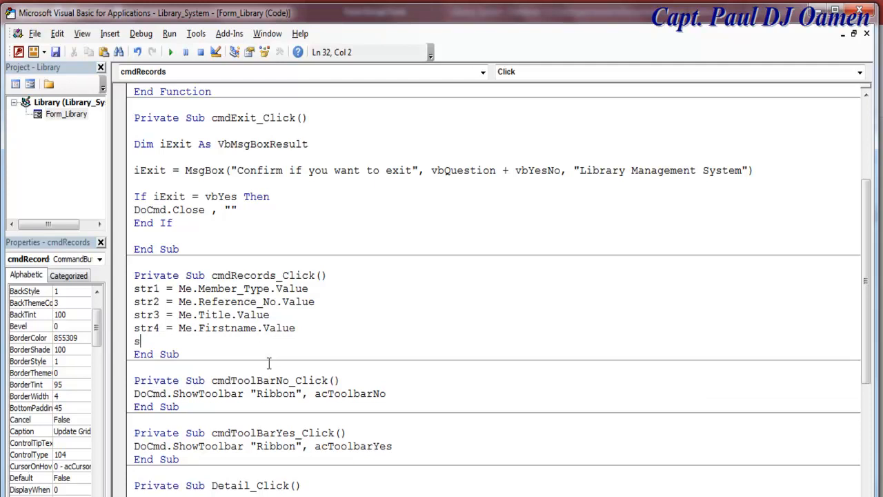
pyautogui.write('tr5 = me.surname .va')
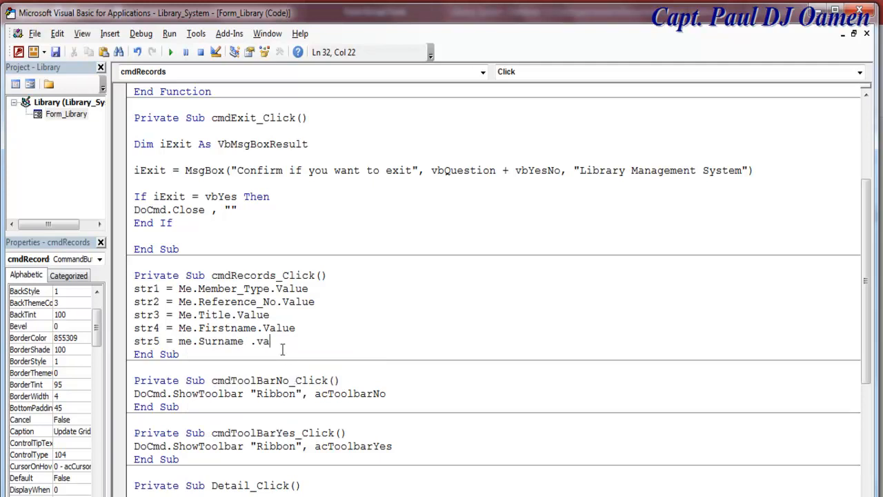
pyautogui.write('lue')
# - Dismiss the compile error and retype the str5 line as Me.Surname.Value
pyautogui.click(340, 307)
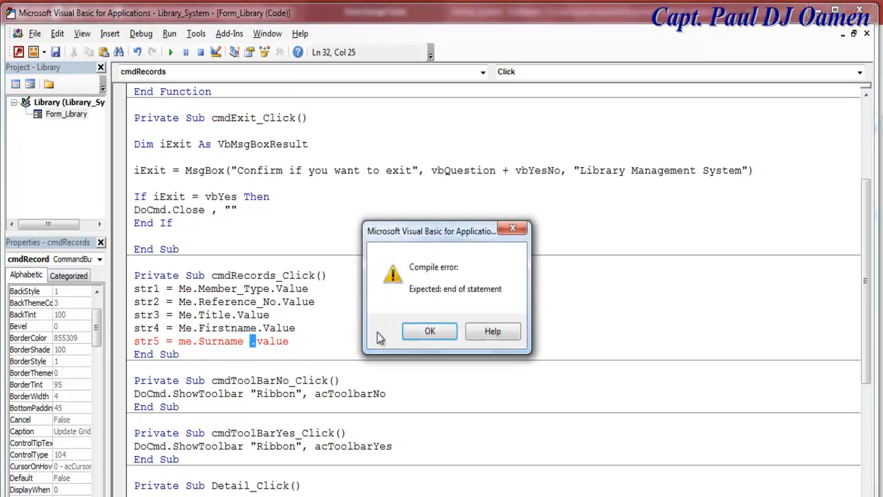
pyautogui.click(429, 331)
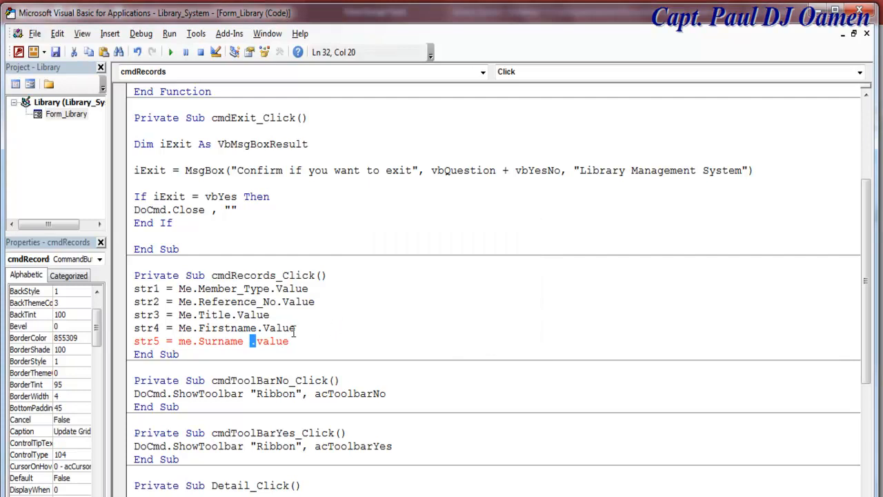
pyautogui.click(186, 341)
pyautogui.moveTo(292, 341); pyautogui.dragTo(157, 338)
pyautogui.write('Me.')
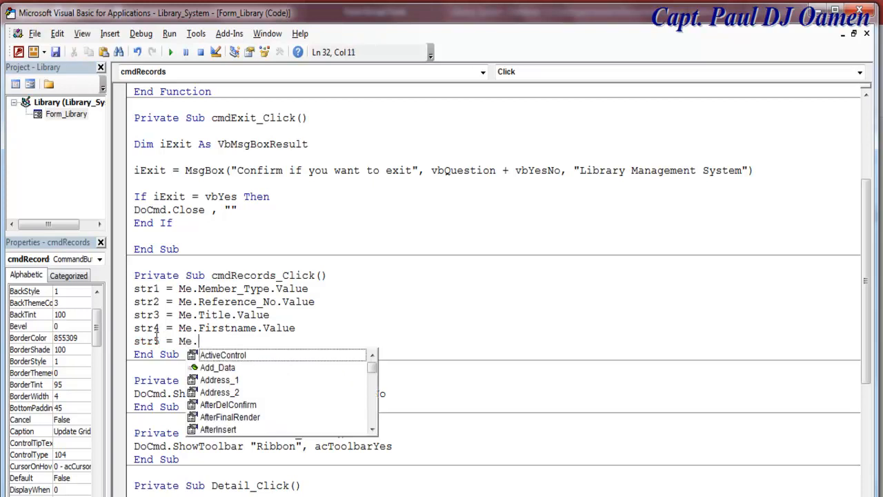
pyautogui.write('su')
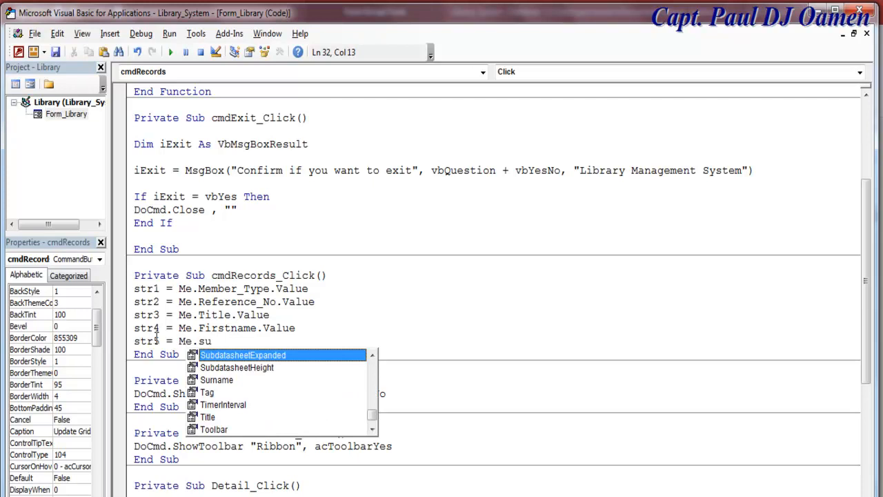
pyautogui.doubleClick(228, 380)
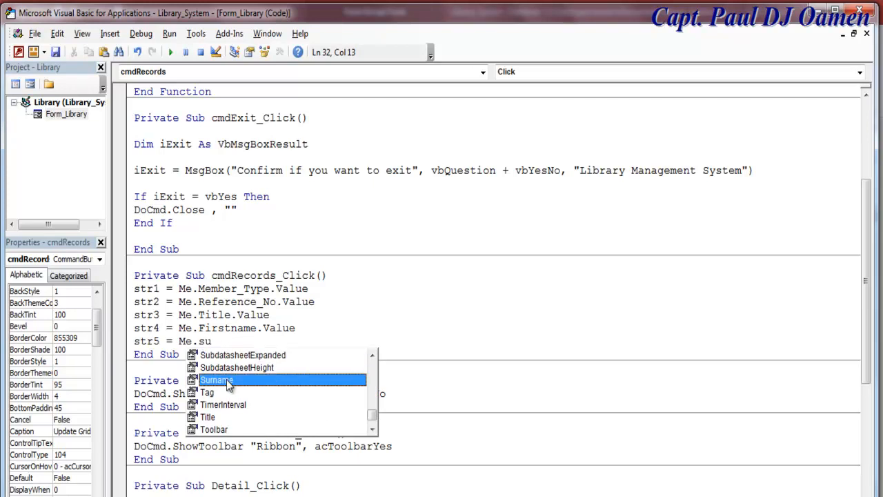
pyautogui.write('.')
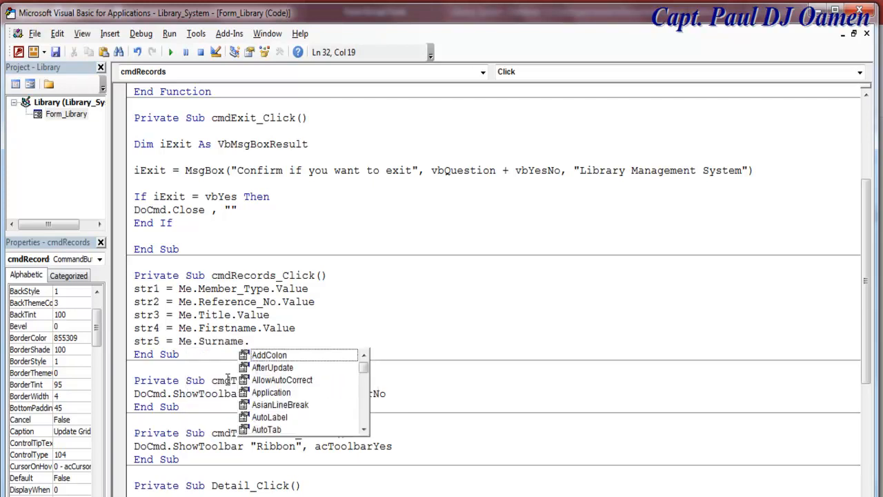
pyautogui.write('v')
pyautogui.doubleClick(269, 379)
# - Paste lines str6–str13 for the remaining fields through Date_Due and start a new line
pyautogui.click(353, 297)
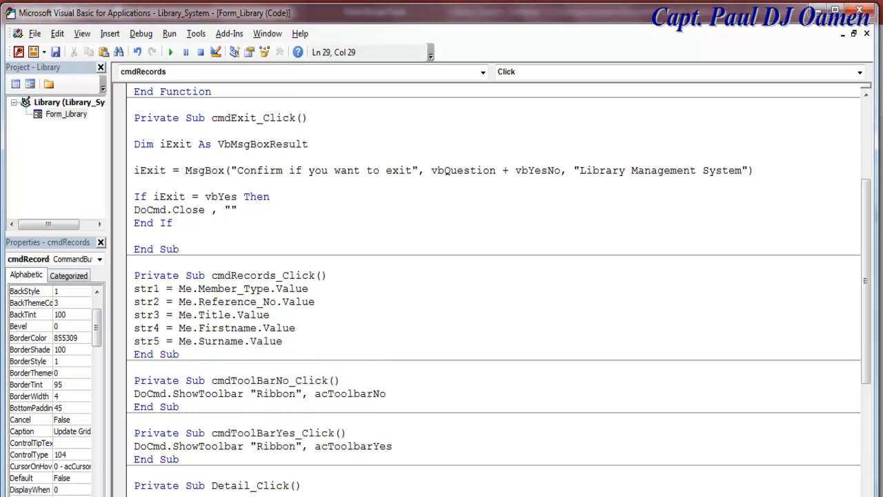
pyautogui.write('str6 = Me.Address_1.Value str7 = Me.Address_2.Value str8 = Me.Post_Code.Value str9 = Me.Book_ID.Value str10 = Me.Book_Title.Value str11 = Me.Author.Value str12 = Me.Date_Borrowed.Value str13 = Me.Date_Due.Value')
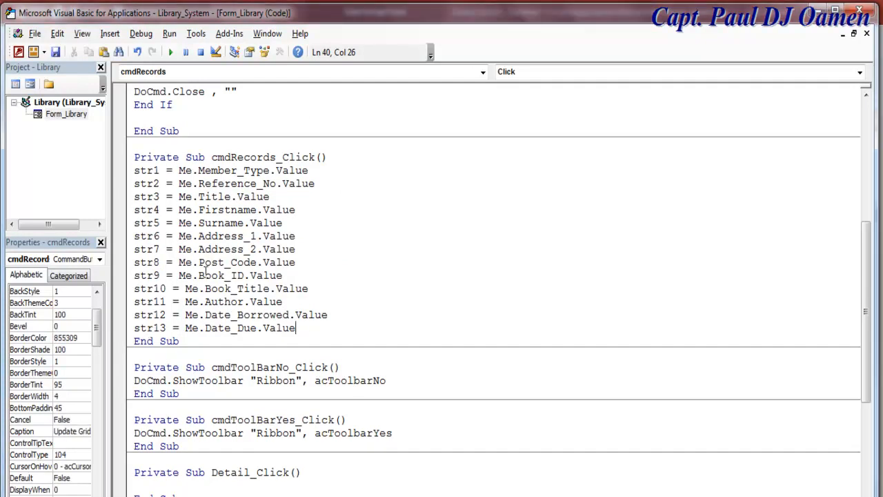
pyautogui.click(147, 171)
pyautogui.click(147, 233)
pyautogui.click(308, 330)
pyautogui.press('Return')
pyautogui.press('Return')
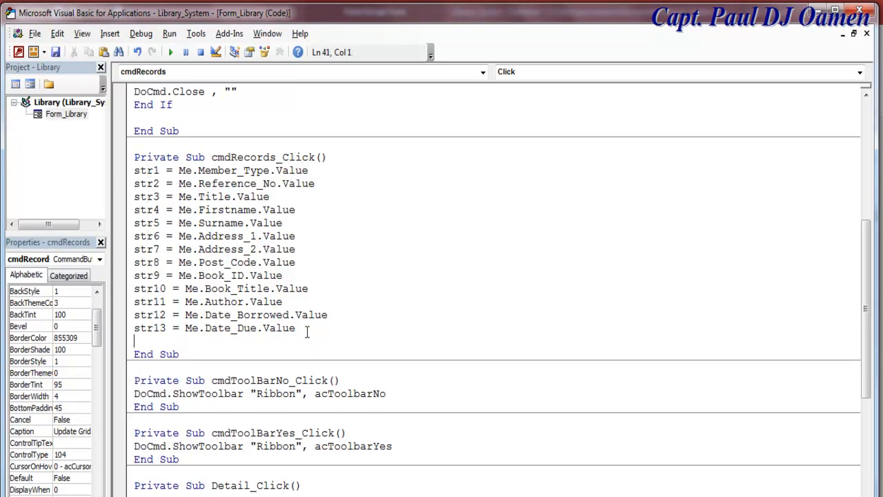
# - Begin Me.List141 = Add_Data(List141, str1, str2, str3 after checking Add_Data's parameters
pyautogui.write('m')
pyautogui.press('BackSpace')
pyautogui.write('Me.')
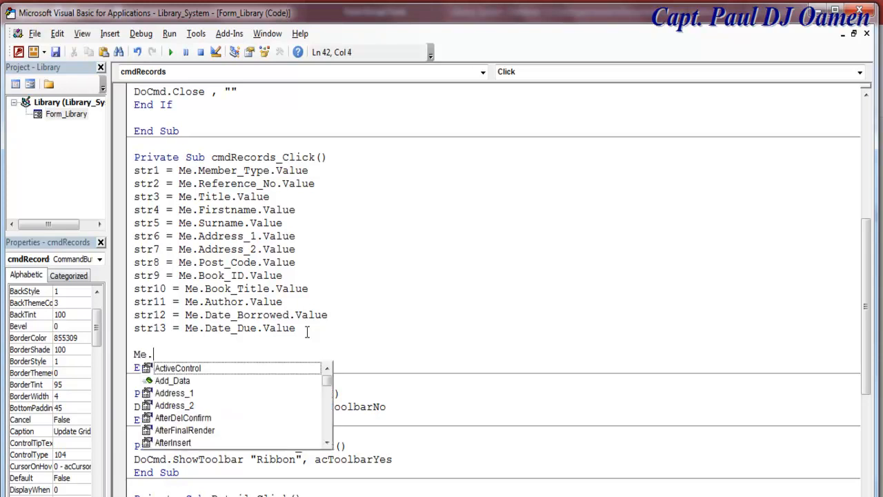
pyautogui.write('li')
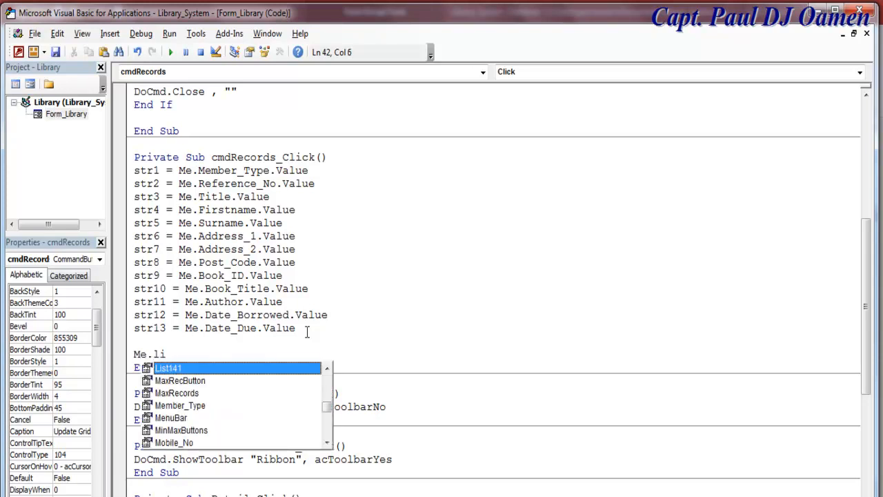
pyautogui.doubleClick(181, 368)
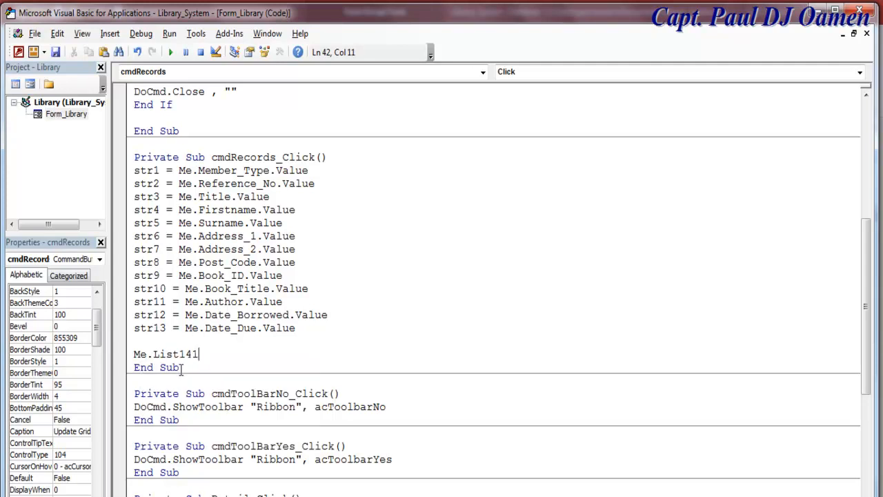
pyautogui.write('= Add_ Data')
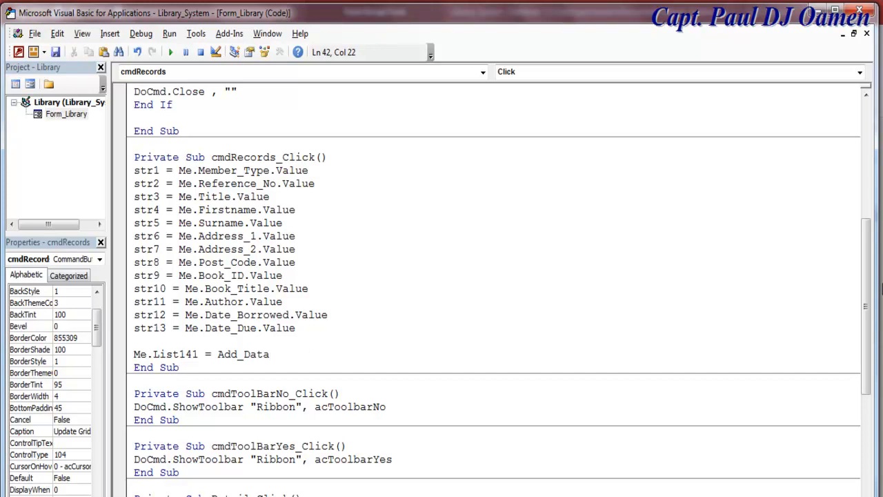
pyautogui.moveTo(873, 212); pyautogui.dragTo(875, 190)
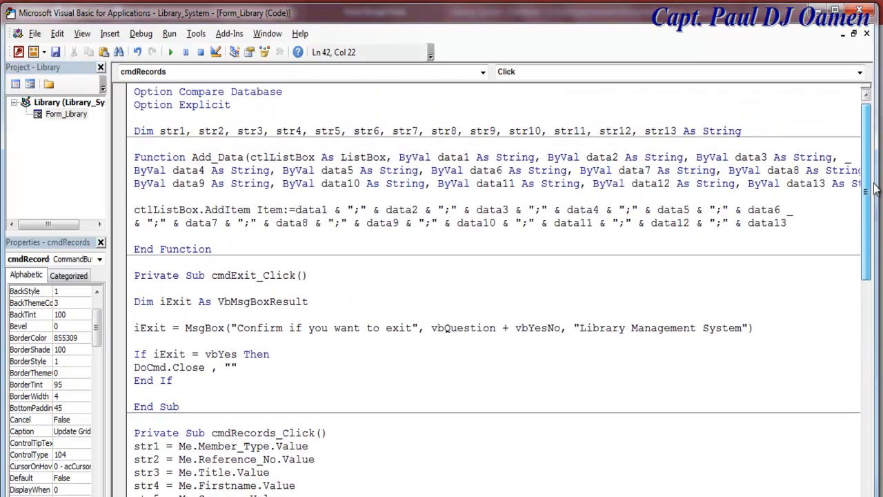
pyautogui.moveTo(192, 157); pyautogui.dragTo(250, 157)
pyautogui.moveTo(866, 167); pyautogui.dragTo(867, 286)
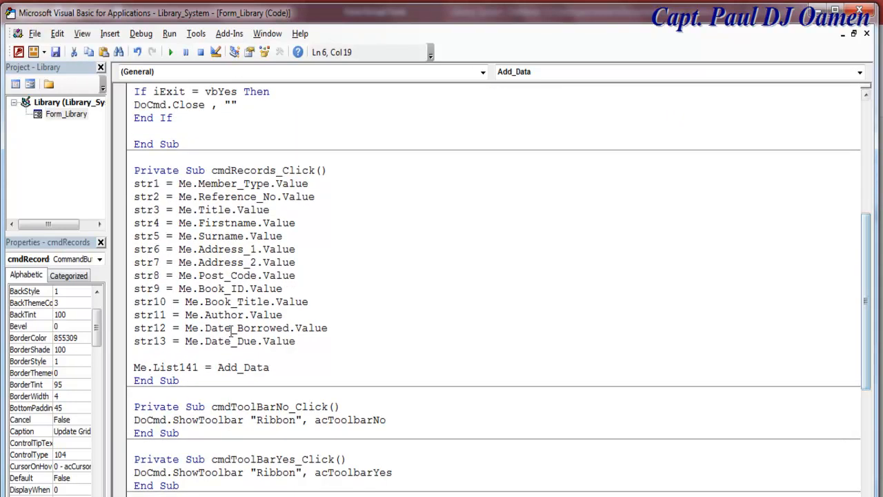
pyautogui.click(272, 368)
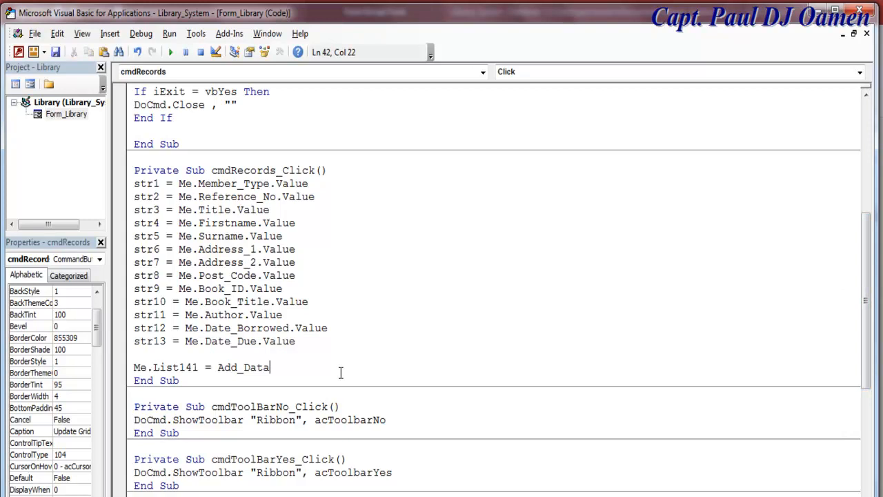
pyautogui.write('(List141')
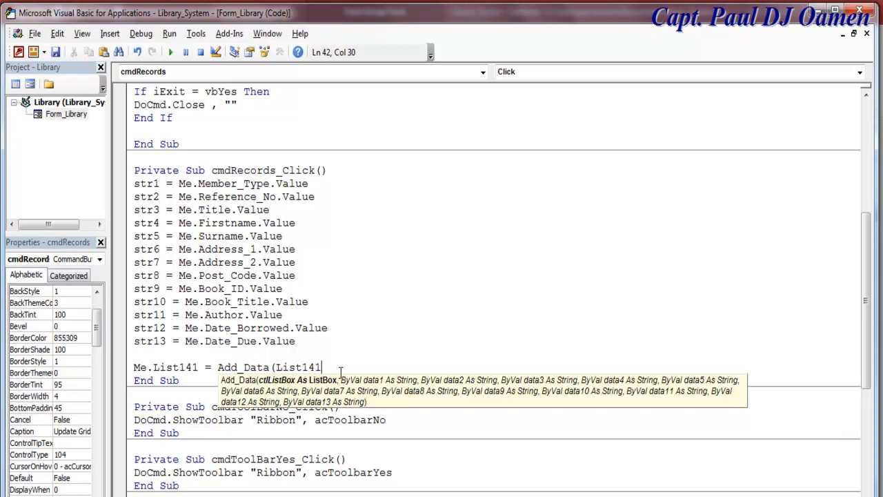
pyautogui.write(', str')
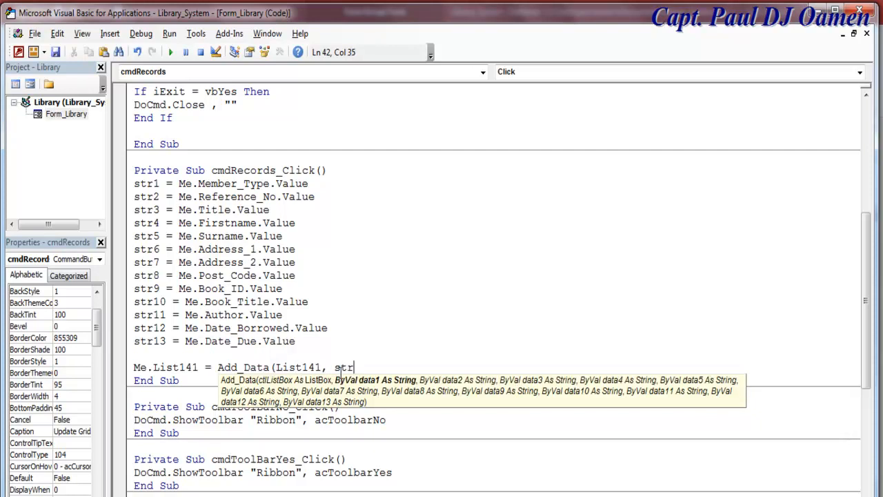
pyautogui.write('1, str2')
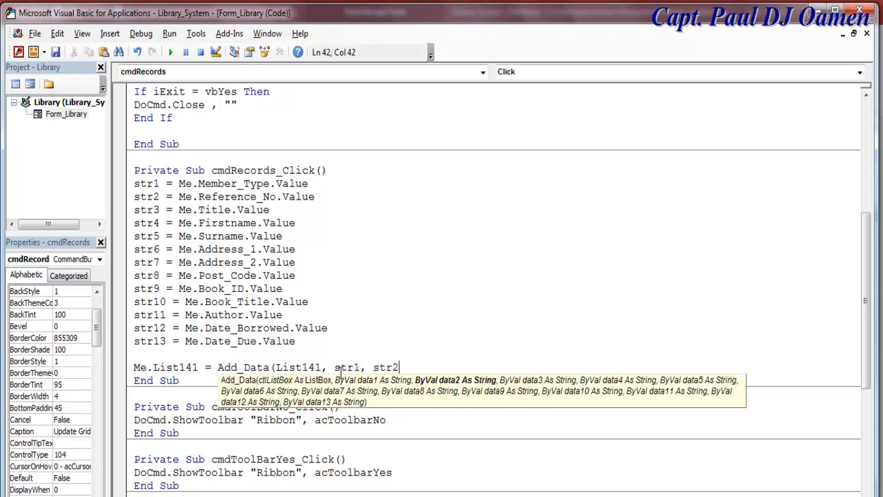
pyautogui.write(', str')
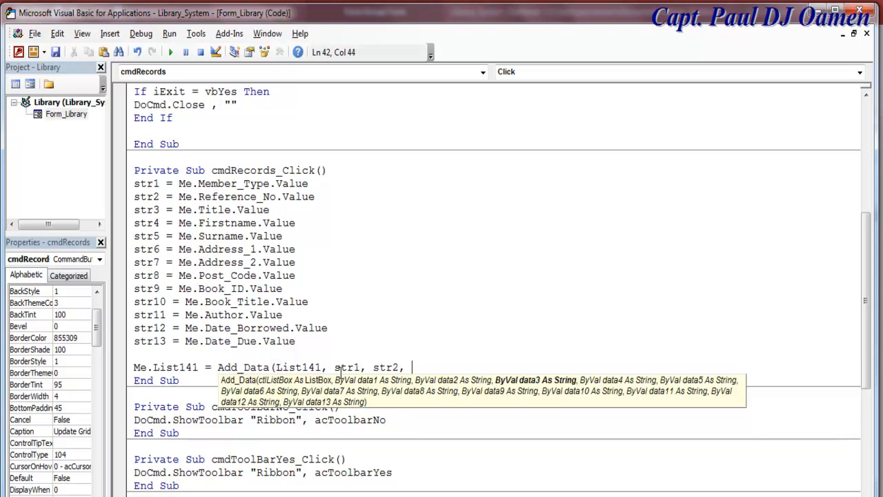
pyautogui.write('3')
# - Complete the Add_Data call through str13 and add a blank line above the Rem comment
pyautogui.moveTo(443, 367); pyautogui.dragTo(334, 363)
pyautogui.hotkey('ctrl', 'c')
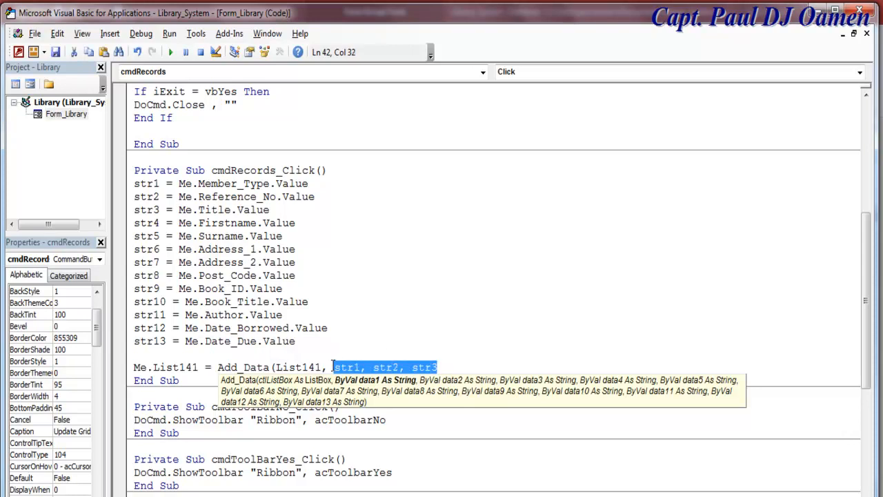
pyautogui.click(447, 366)
pyautogui.write(',')
pyautogui.hotkey('ctrl', 'v')
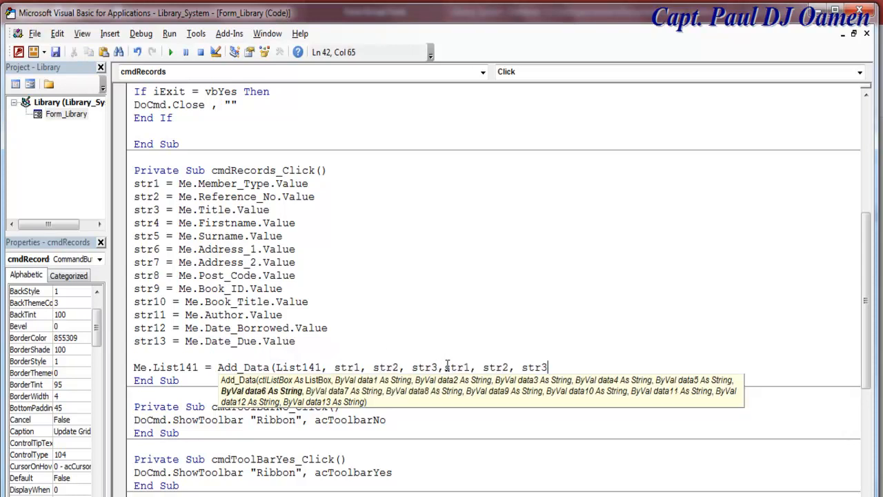
pyautogui.write(',')
pyautogui.hotkey('ctrl', 'v')
pyautogui.write(',')
pyautogui.hotkey('ctrl', 'v')
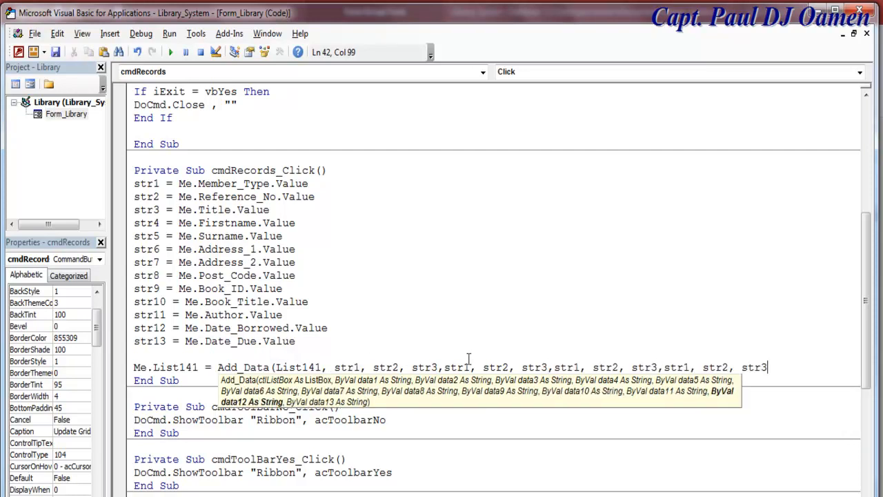
pyautogui.write(')')
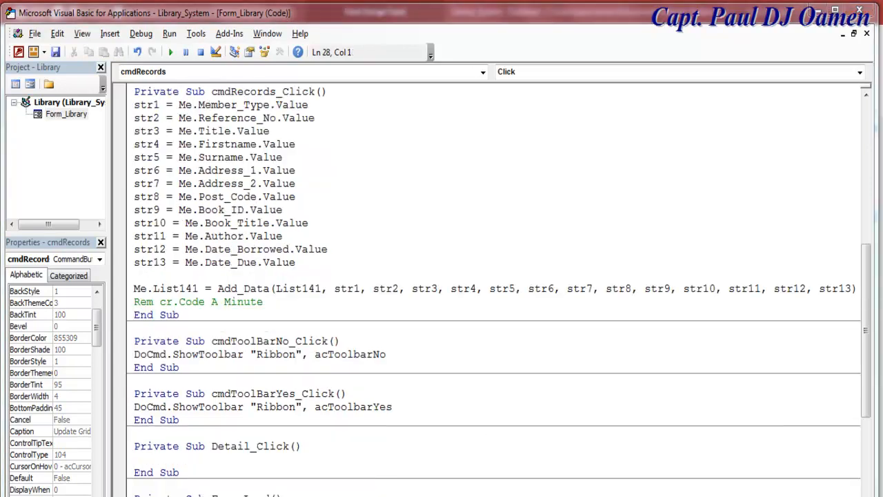
pyautogui.click(135, 304)
pyautogui.press('Return')
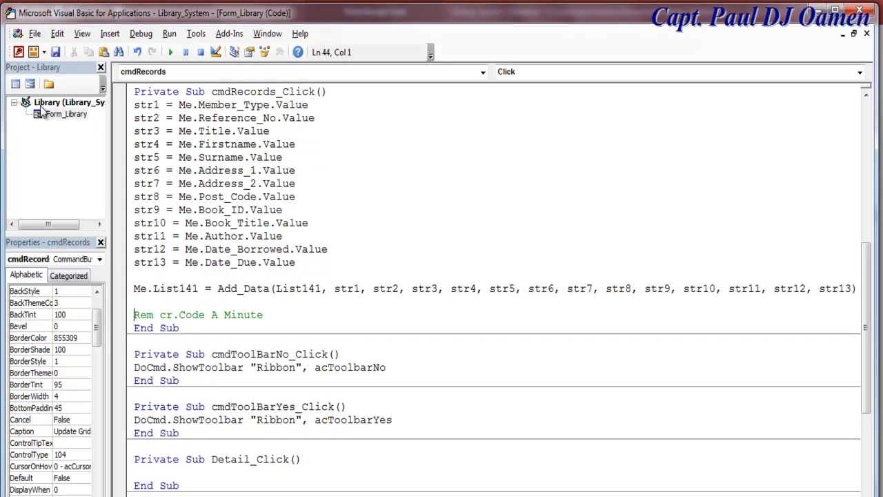
# - Switch the Library form to Form View
pyautogui.click(30, 83)
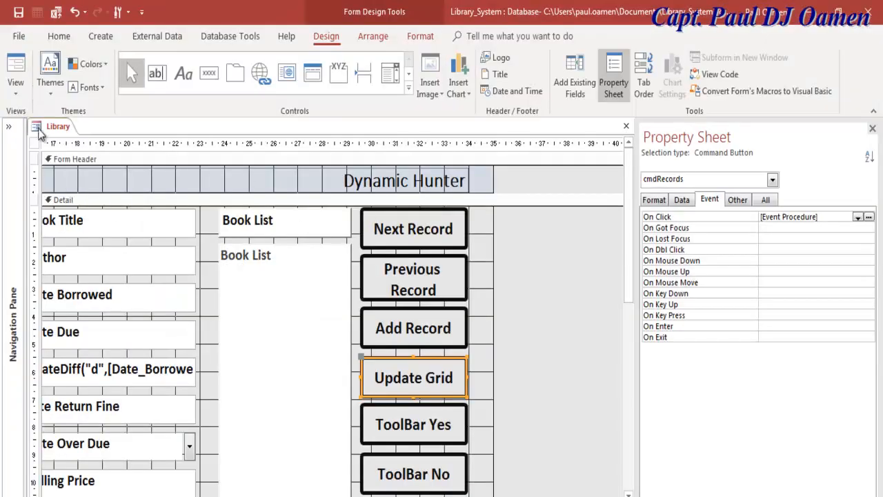
pyautogui.click(16, 86)
pyautogui.click(43, 138)
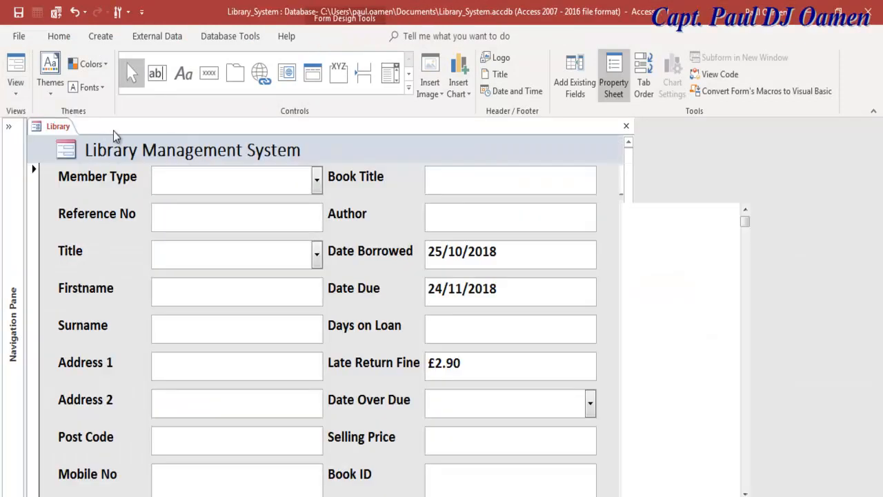
# - Set Member Type to Lecturer, enter a Reference No, and choose Title Mrs
pyautogui.click(316, 181)
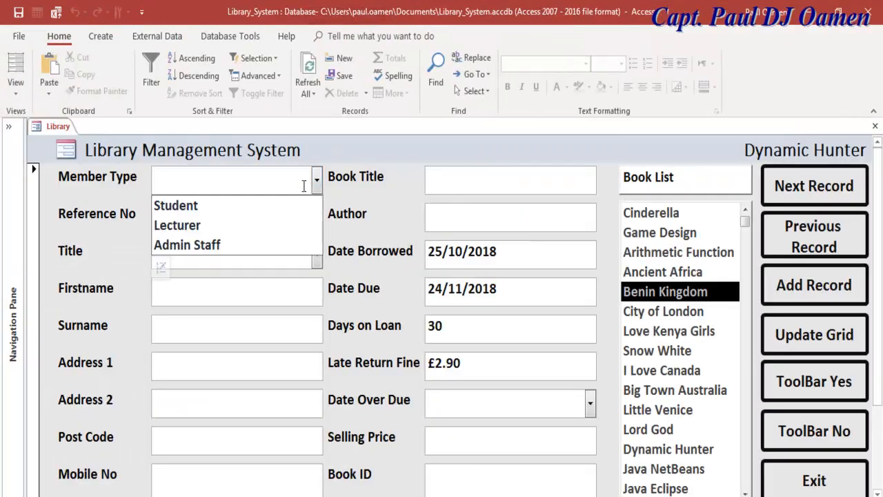
pyautogui.click(218, 246)
pyautogui.click(225, 222)
pyautogui.write('356356')
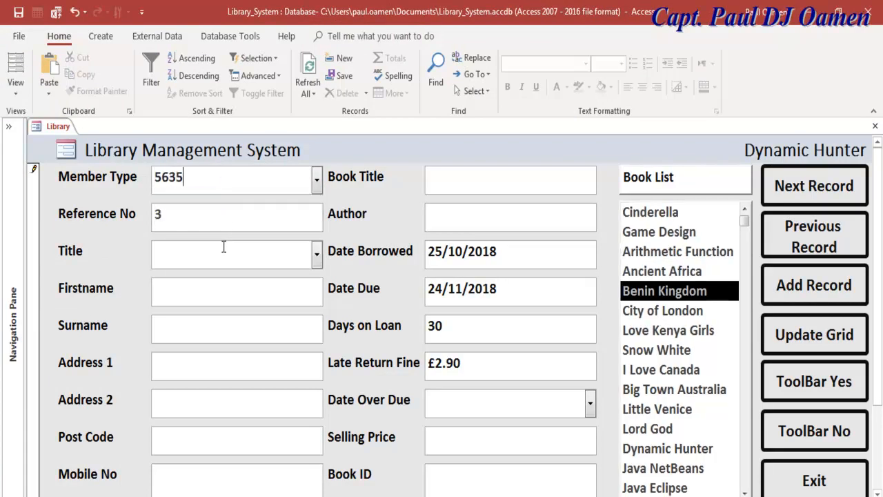
pyautogui.moveTo(196, 181); pyautogui.dragTo(109, 178)
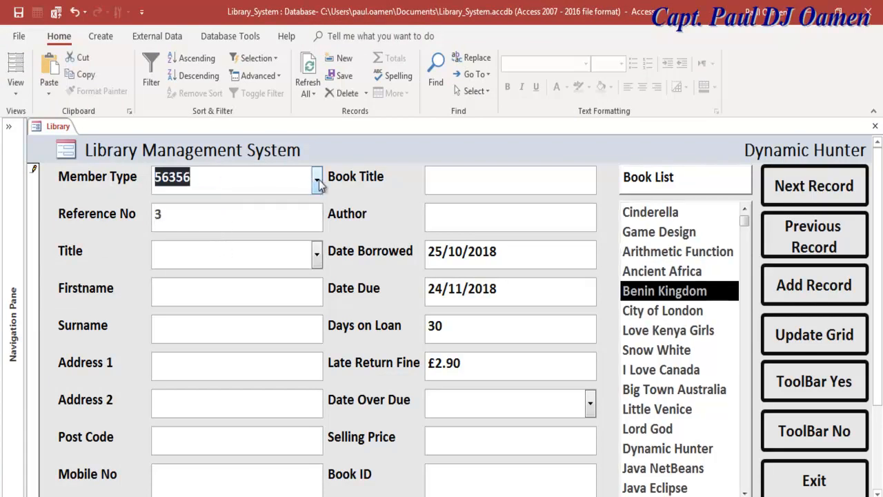
pyautogui.click(317, 179)
pyautogui.click(176, 222)
pyautogui.click(176, 221)
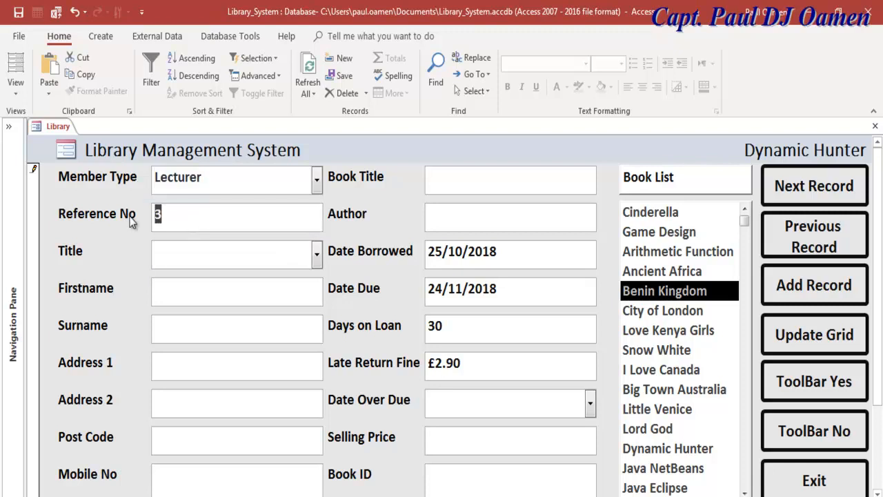
pyautogui.write('563')
pyautogui.click(316, 265)
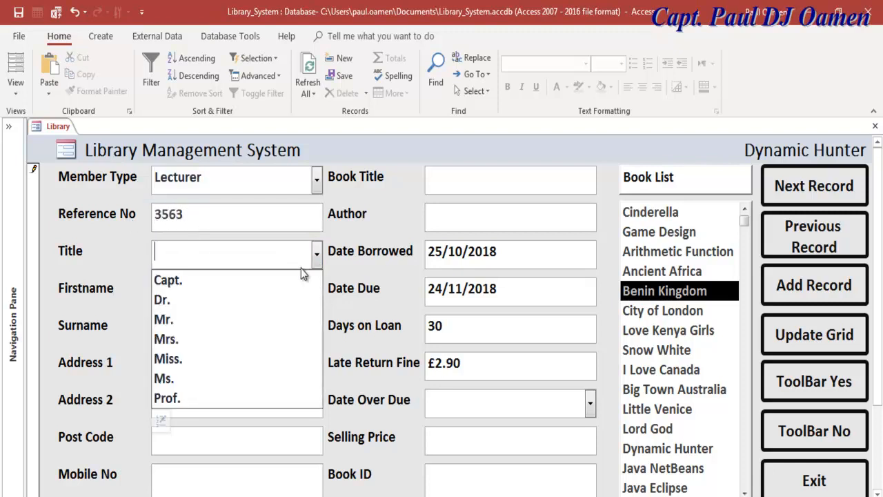
pyautogui.click(205, 338)
# - Fill Firstname, Surname, Address 1, Address 2, Post Code and Mobile No with test text
pyautogui.click(182, 294)
pyautogui.write('dfgh')
pyautogui.click(182, 325)
pyautogui.write('dghb')
pyautogui.click(183, 357)
pyautogui.write('dghb')
pyautogui.click(182, 394)
pyautogui.write('zdg')
pyautogui.click(187, 437)
pyautogui.write('xdgg')
pyautogui.click(191, 476)
pyautogui.write('dfg')
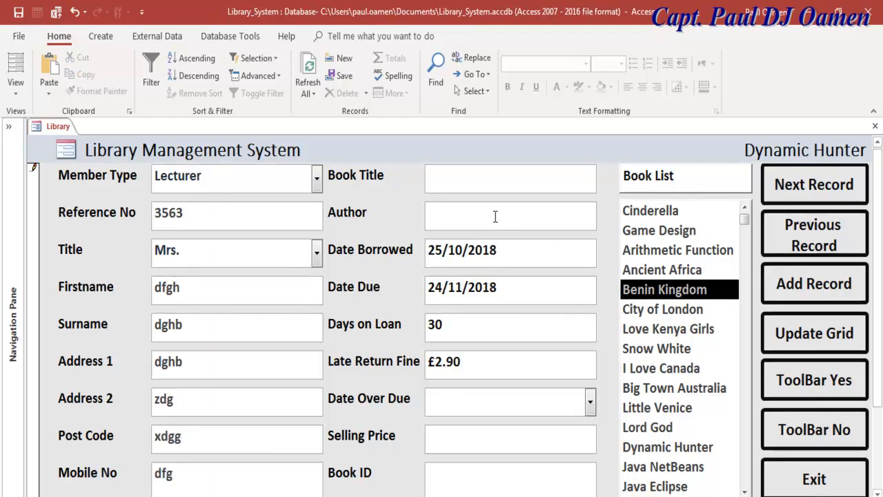
# - Enter Book Title, Author, Selling Price and Book ID, set Date Over Due to No, and update the grid
pyautogui.click(480, 183)
pyautogui.write('dgh')
pyautogui.click(467, 219)
pyautogui.write('dghb')
pyautogui.click(590, 402)
pyautogui.click(507, 446)
pyautogui.click(491, 442)
pyautogui.write('zdstg')
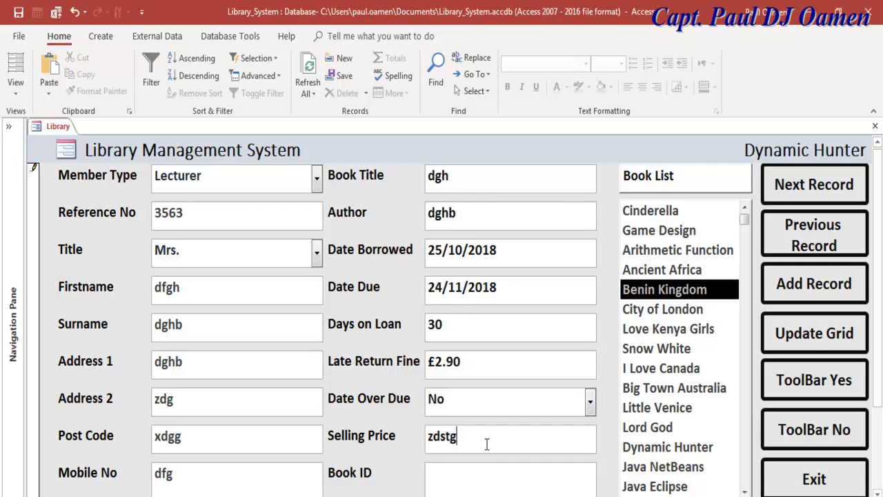
pyautogui.click(503, 478)
pyautogui.write('sdfgth')
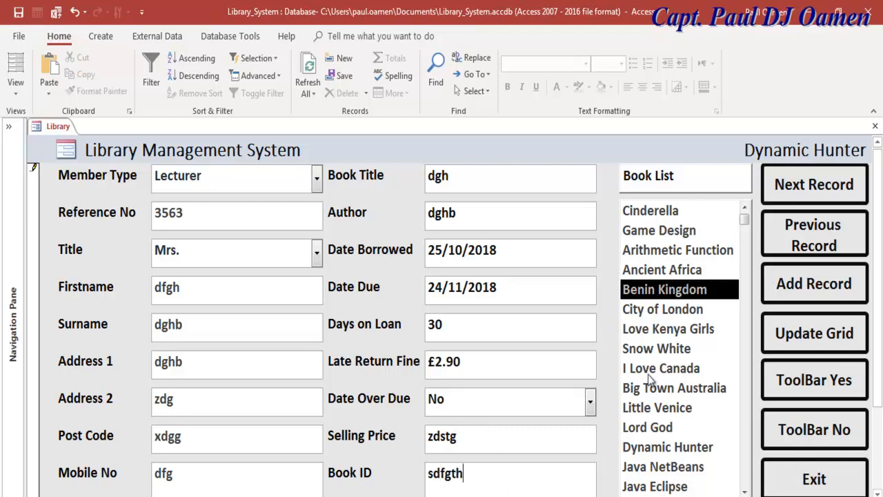
pyautogui.click(795, 338)
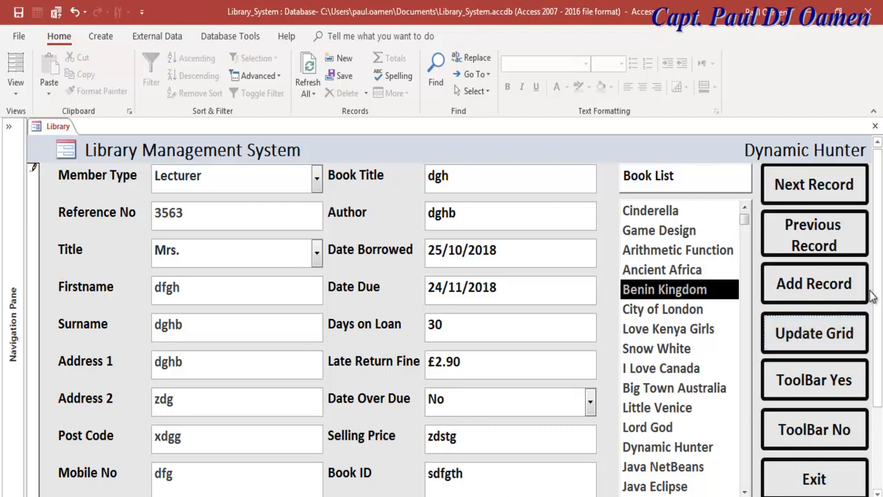
# - Add the record to the grid three more times with Update Grid
pyautogui.moveTo(875, 293); pyautogui.dragTo(878, 399)
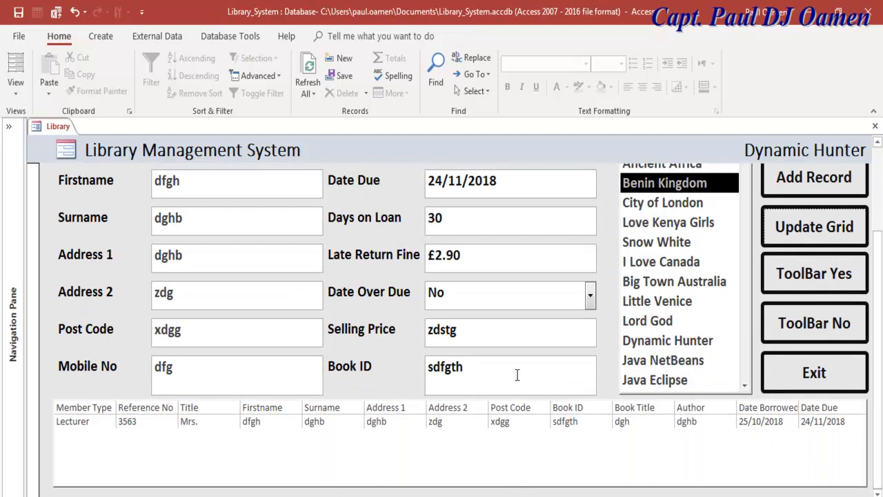
pyautogui.click(824, 228)
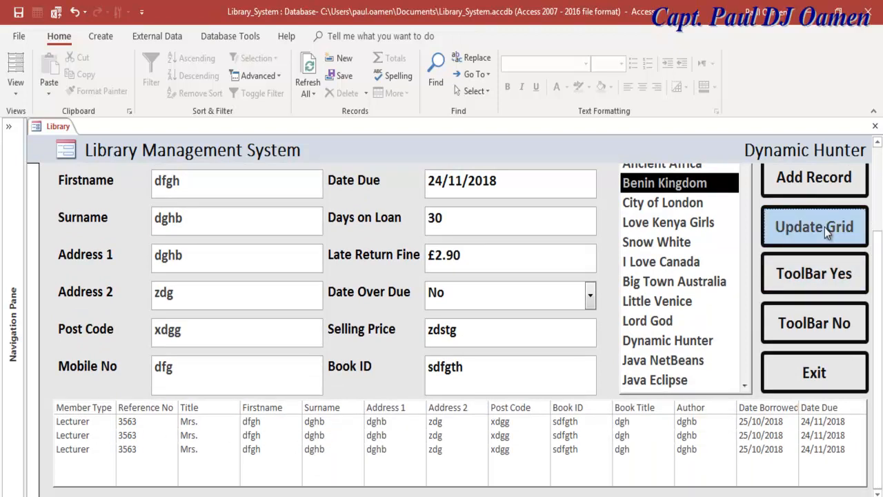
pyautogui.click(824, 228)
pyautogui.click(824, 228)
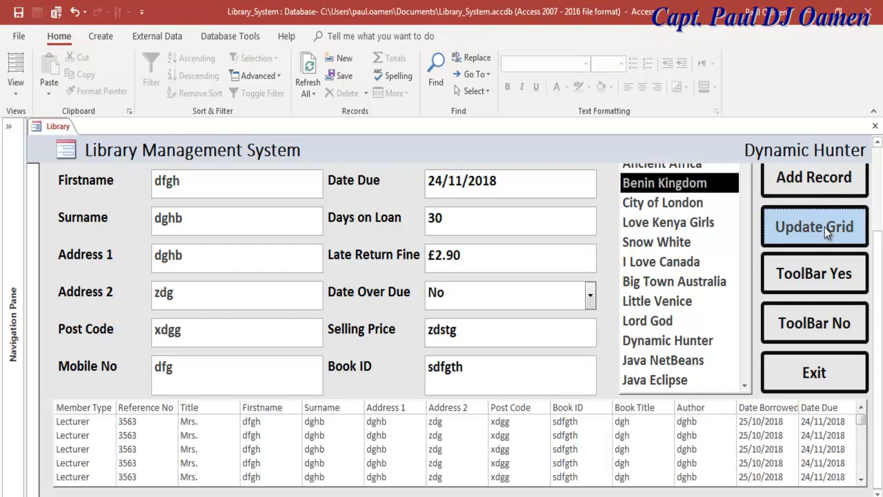
pyautogui.moveTo(881, 425); pyautogui.dragTo(881, 269)
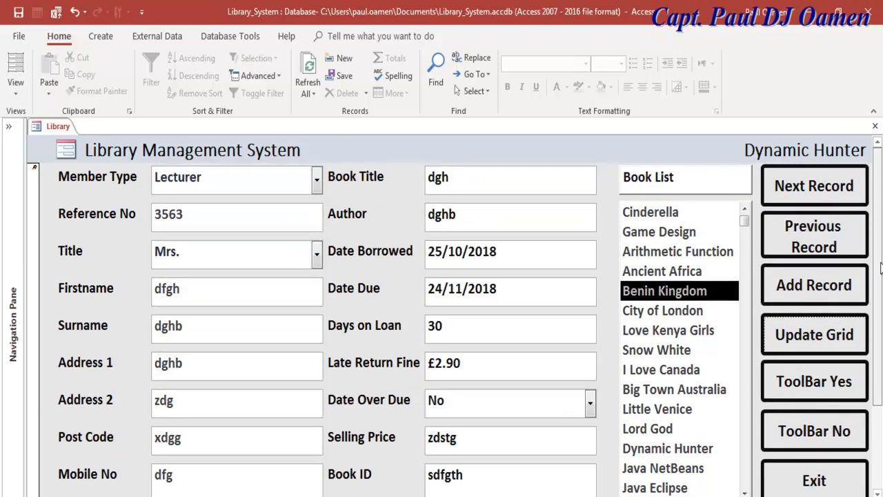
# - Pick Cinderella in the Book List, check the filled fields, and switch to Design View
pyautogui.click(665, 218)
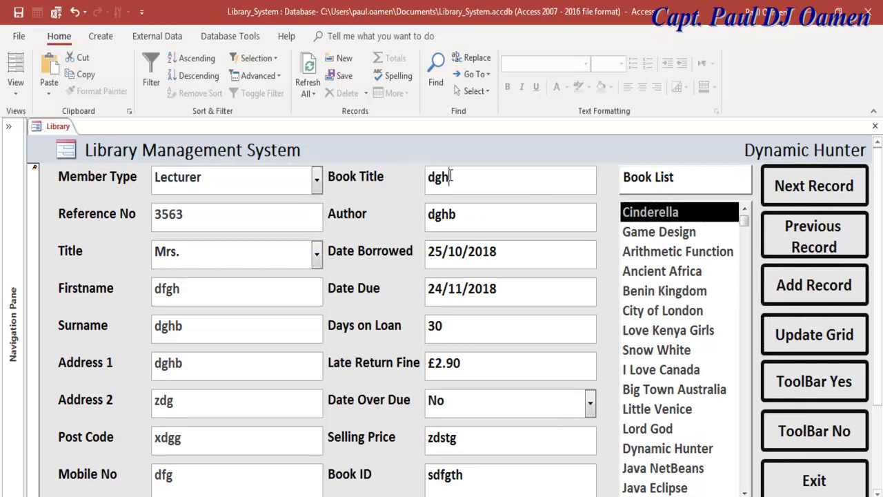
pyautogui.click(474, 332)
pyautogui.click(473, 401)
pyautogui.click(472, 438)
pyautogui.click(472, 476)
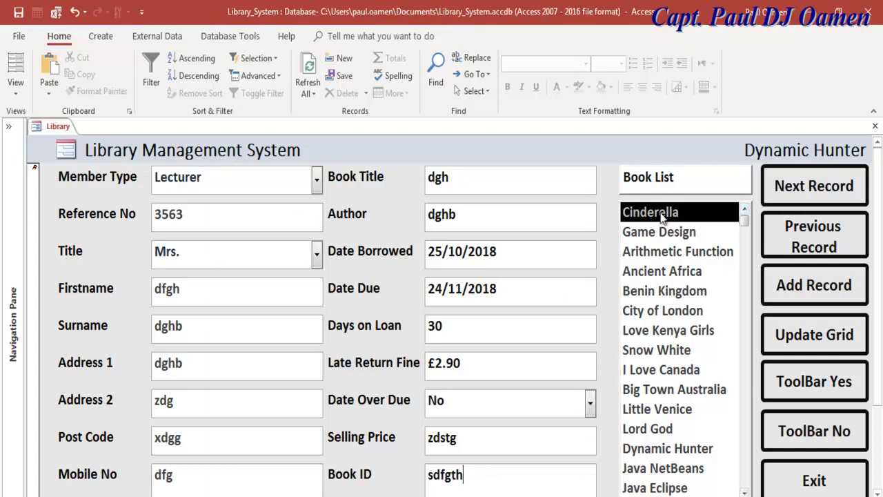
pyautogui.rightClick(42, 127)
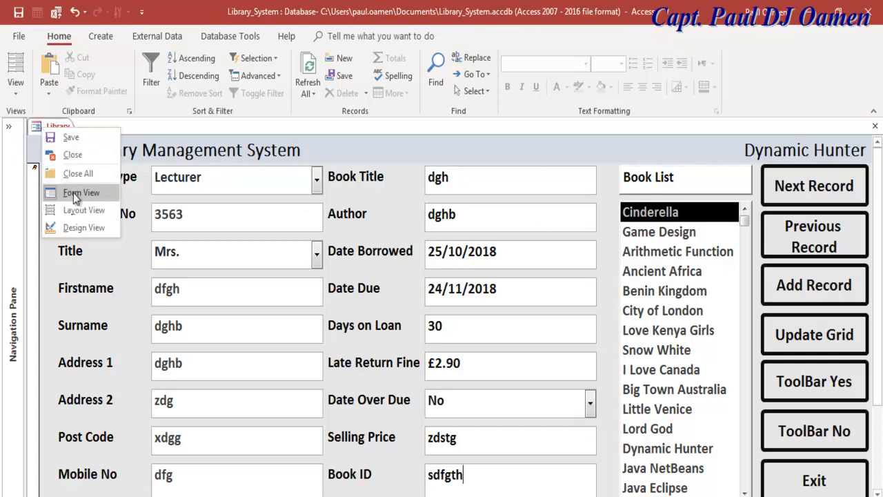
pyautogui.click(90, 228)
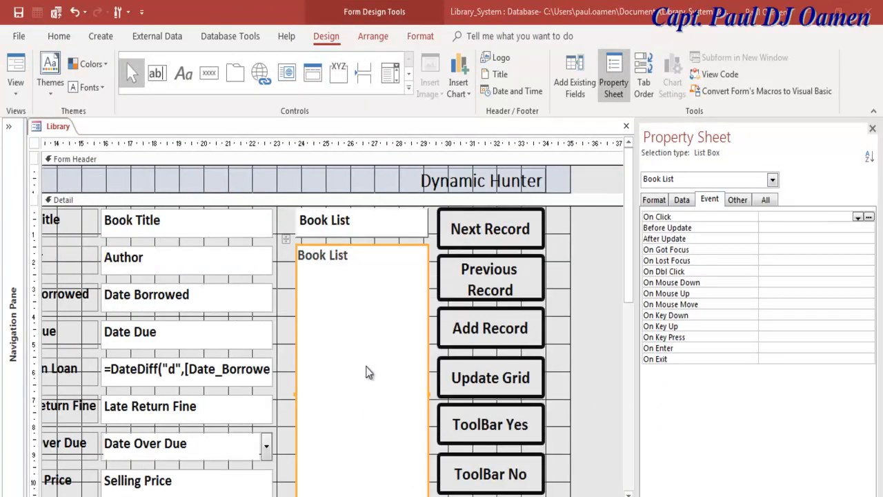
# - Create the Book List list box's On Click event procedure with Code Builder
pyautogui.click(367, 366)
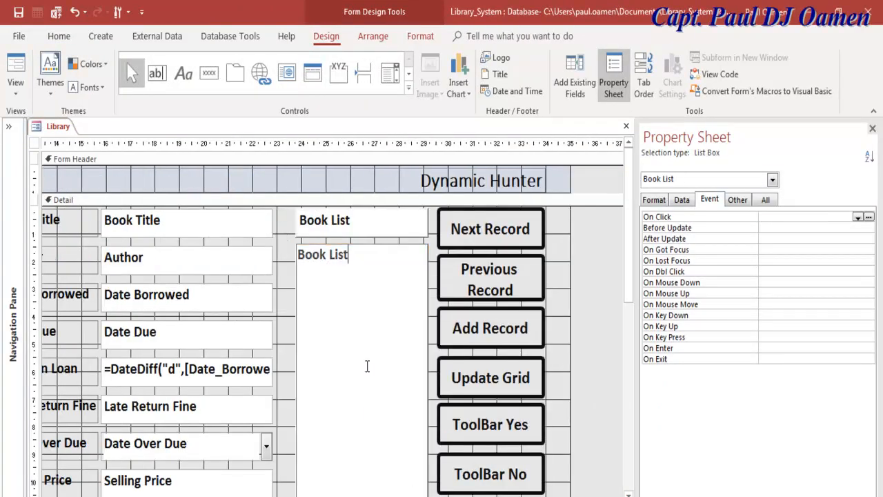
pyautogui.click(292, 323)
pyautogui.click(357, 271)
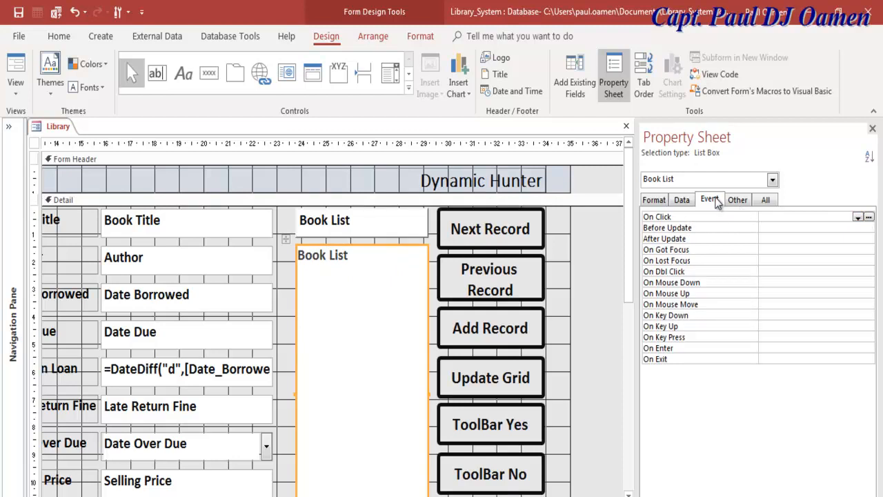
pyautogui.click(869, 218)
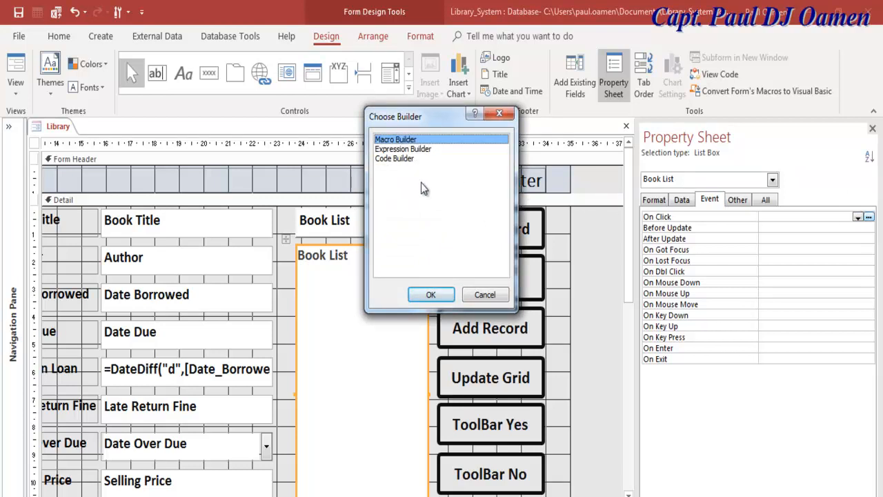
pyautogui.click(403, 159)
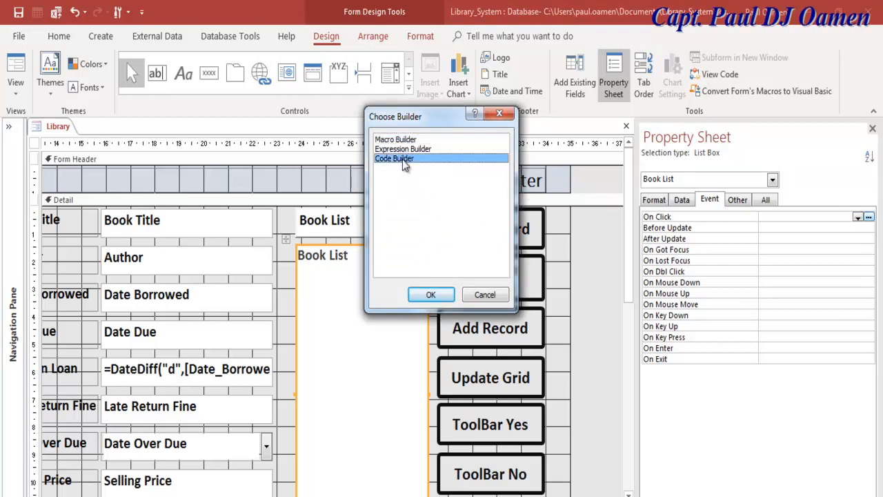
pyautogui.click(430, 295)
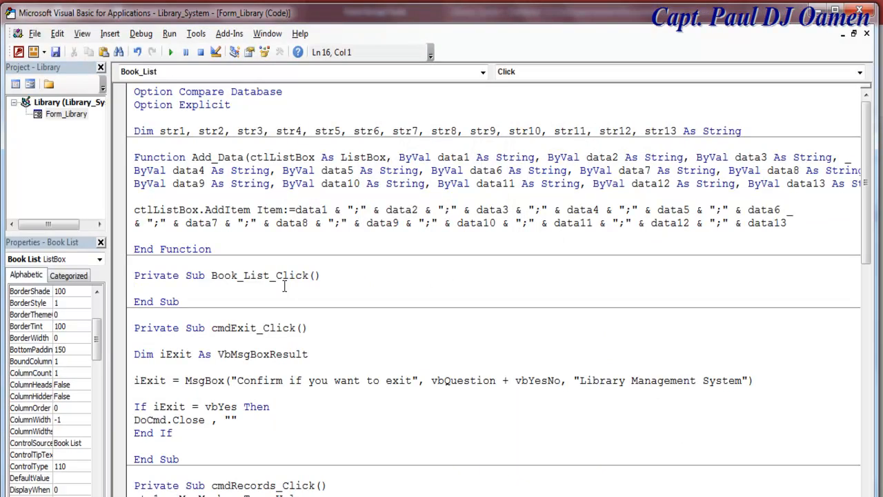
# - Add an If test for Me.Book_List.Value = "Cinderella" and begin a Book_ID = ISBN49478873 line inside it
pyautogui.write('if Me.')
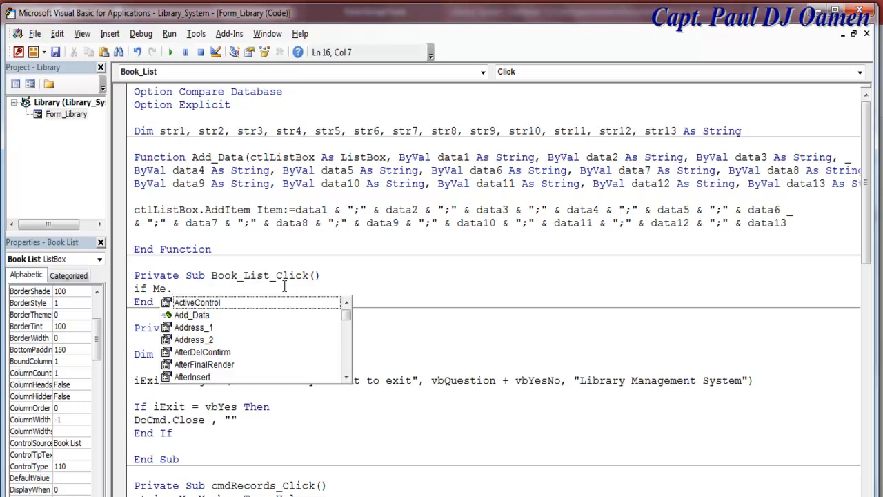
pyautogui.write('Boo')
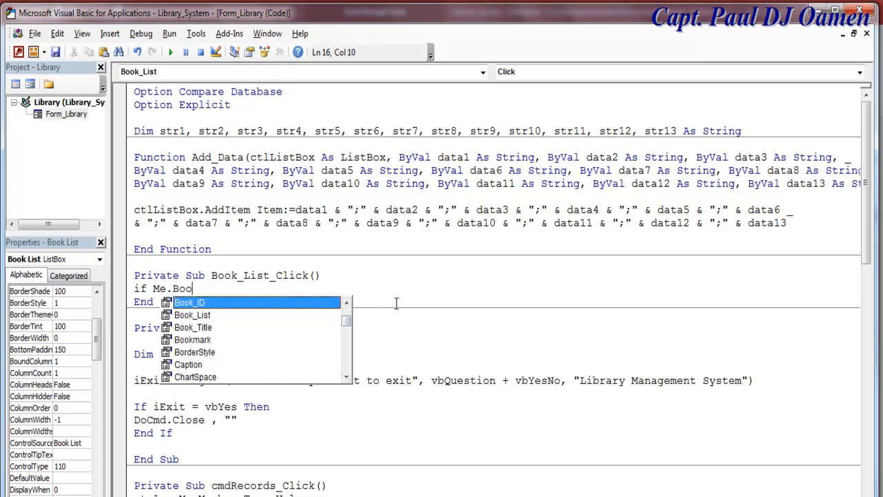
pyautogui.doubleClick(206, 315)
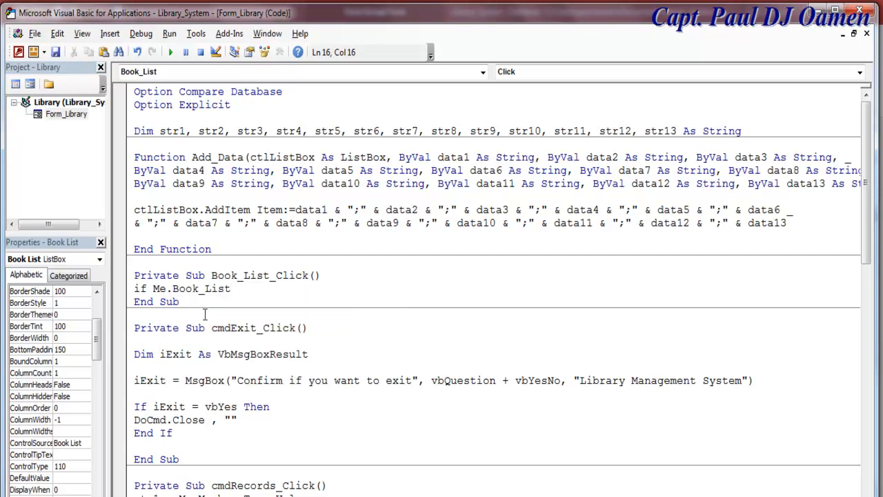
pyautogui.write('.V')
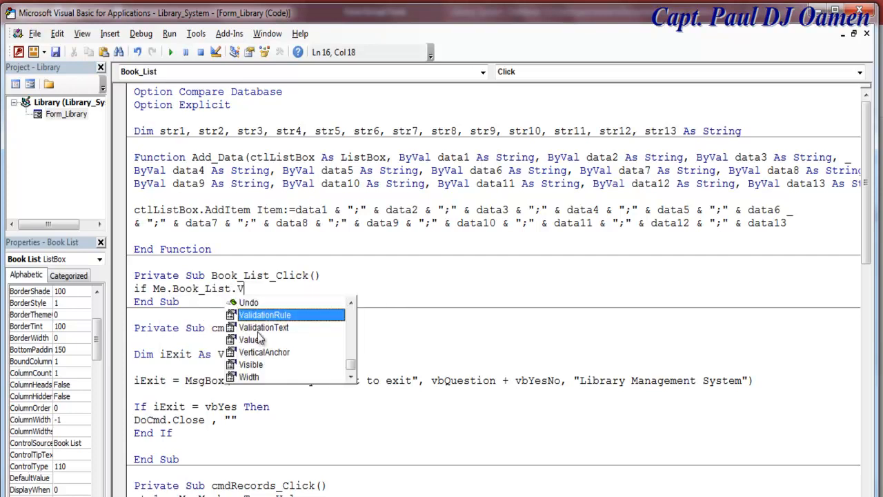
pyautogui.doubleClick(256, 340)
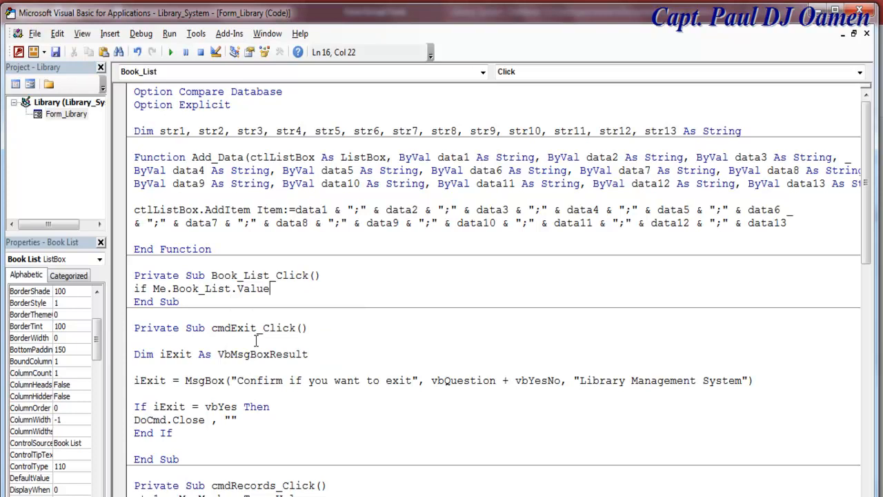
pyautogui.write('="Cinderella')
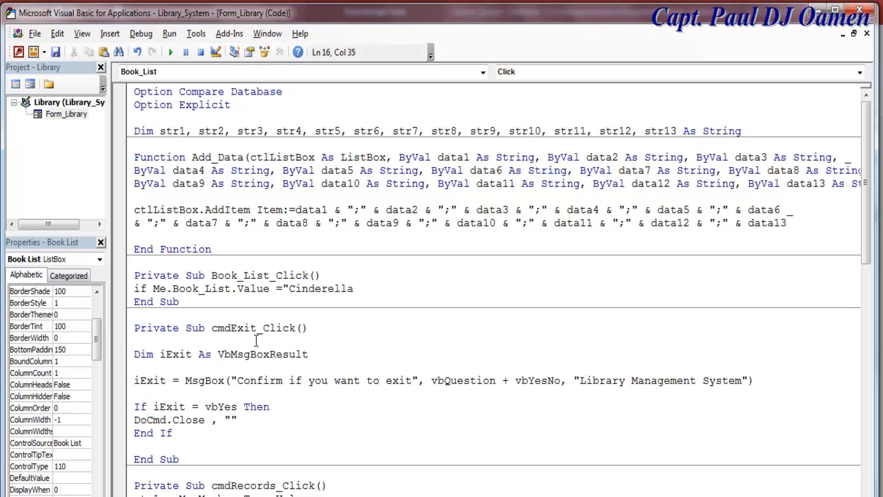
pyautogui.write('" Then')
pyautogui.press('Return')
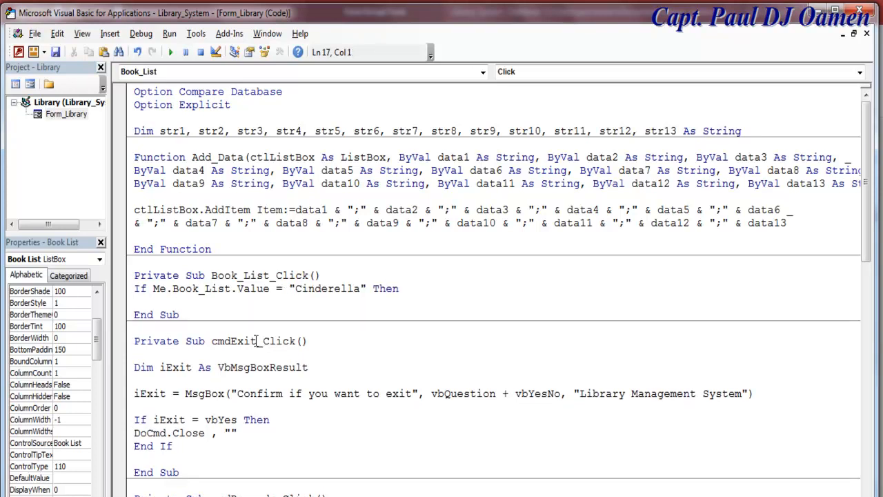
pyautogui.write('Book_ID = ISBN')
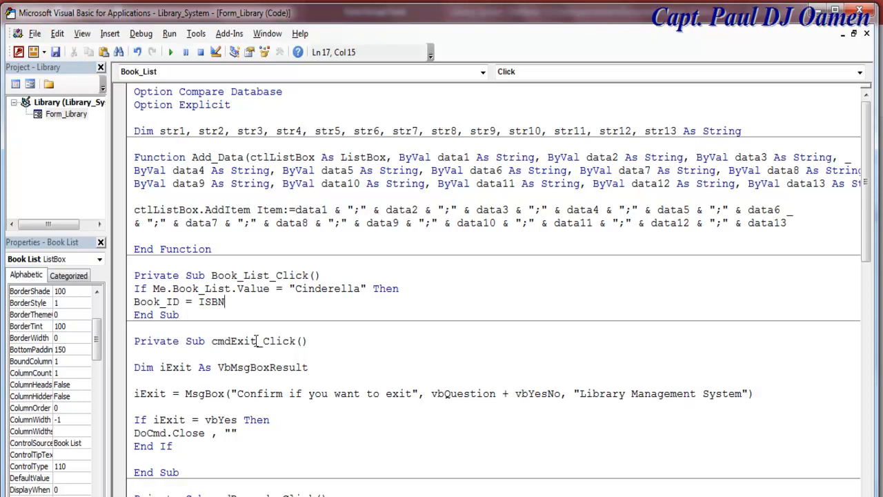
pyautogui.write('49478873"')
# - Fix the Book_ID line by adding the missing opening quote before ISBN49478873
pyautogui.press('Return')
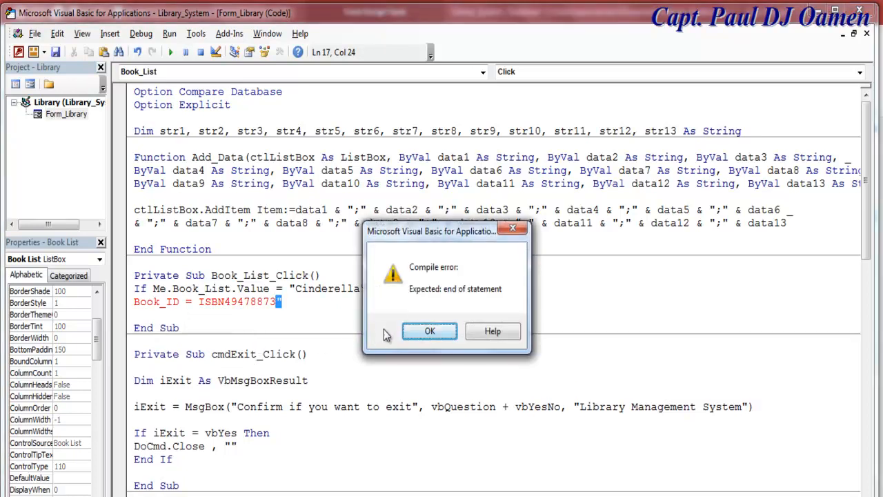
pyautogui.click(418, 334)
pyautogui.click(201, 302)
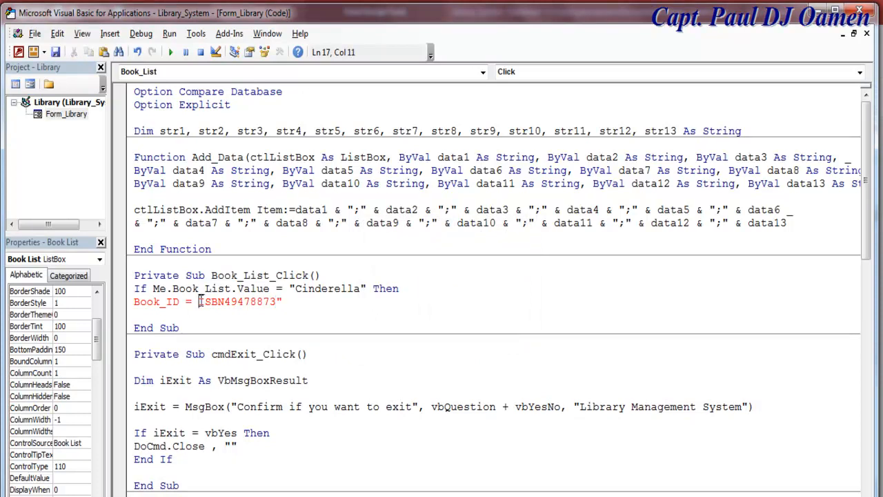
pyautogui.write('"')
pyautogui.click(293, 304)
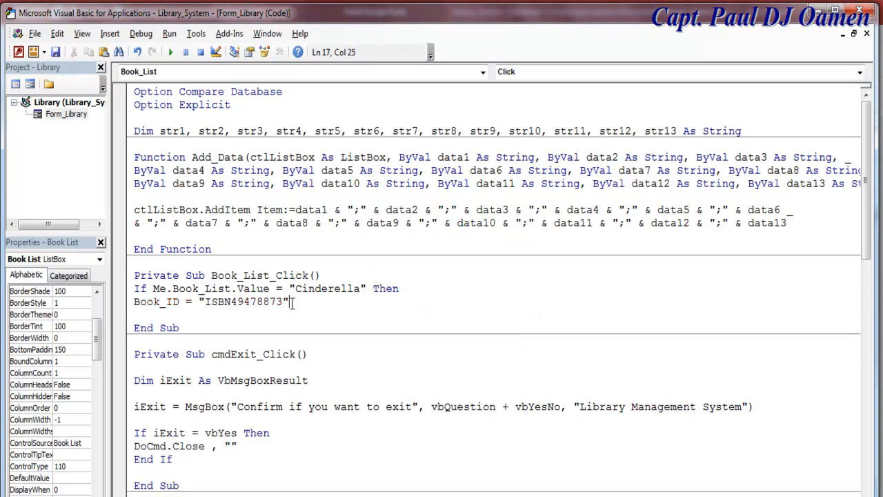
pyautogui.press('Return')
# - Add a Book_Title line set to "Cinderella", copied from the If condition
pyautogui.write('B')
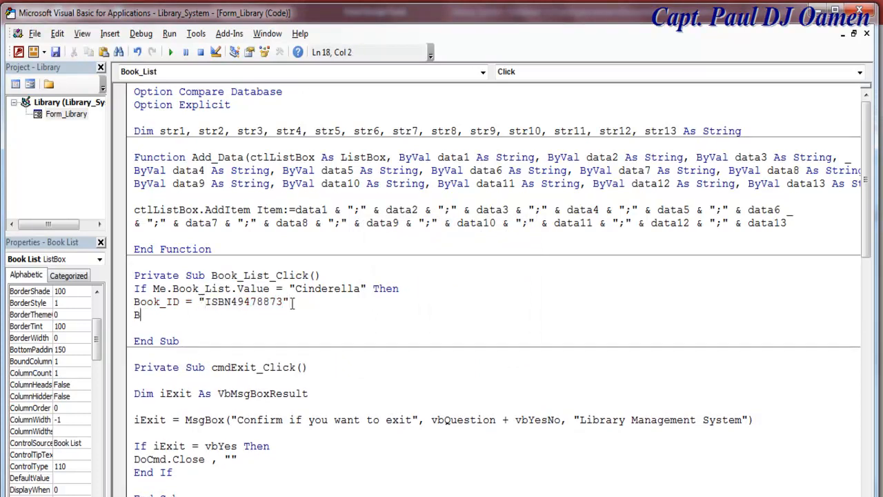
pyautogui.write('ook_Title =')
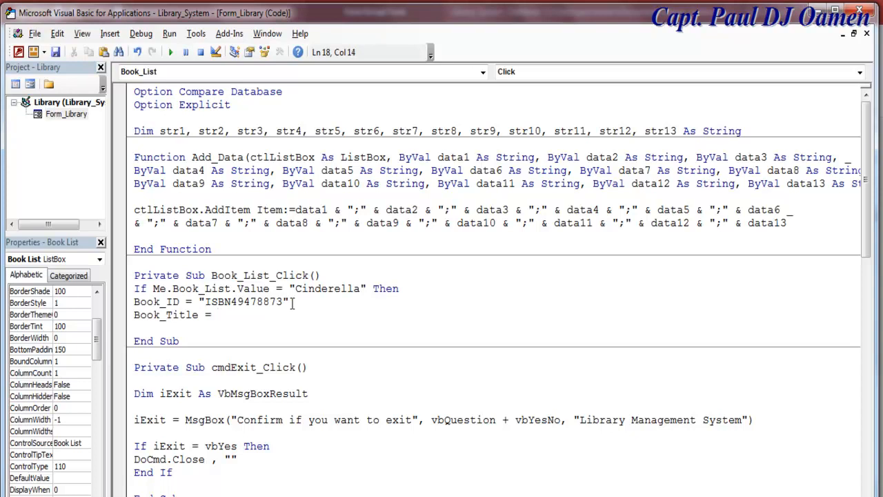
pyautogui.click(361, 288)
pyautogui.click(421, 331)
pyautogui.moveTo(366, 288); pyautogui.dragTo(289, 288)
pyautogui.hotkey('ctrl', 'c')
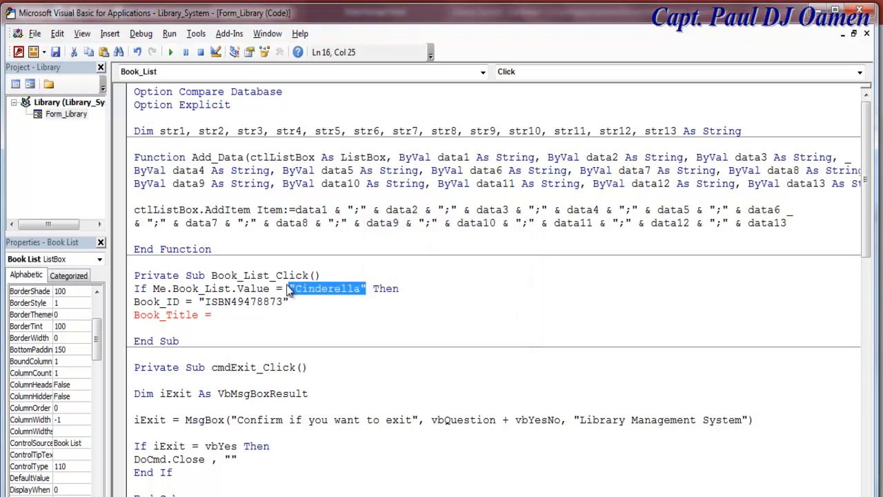
pyautogui.click(239, 315)
pyautogui.hotkey('ctrl', 'v')
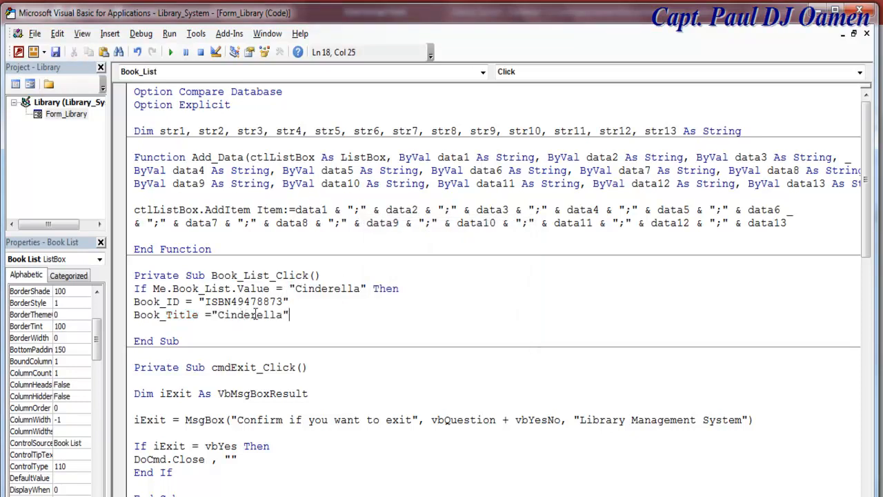
pyautogui.press('Return')
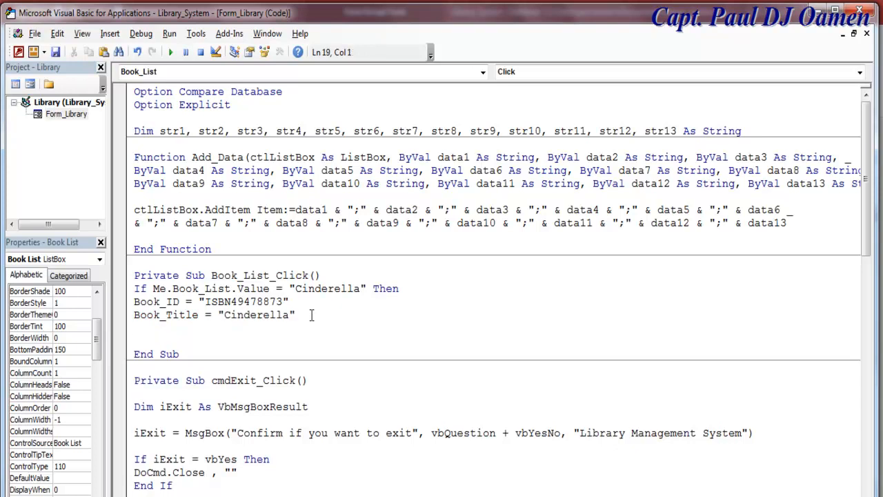
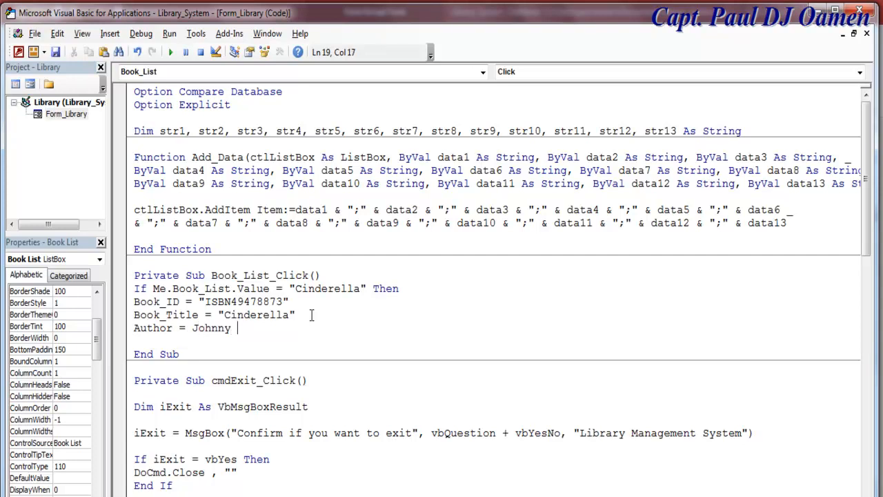
# - Add an Author line assigning the author's name in quotes
pyautogui.press('Return')
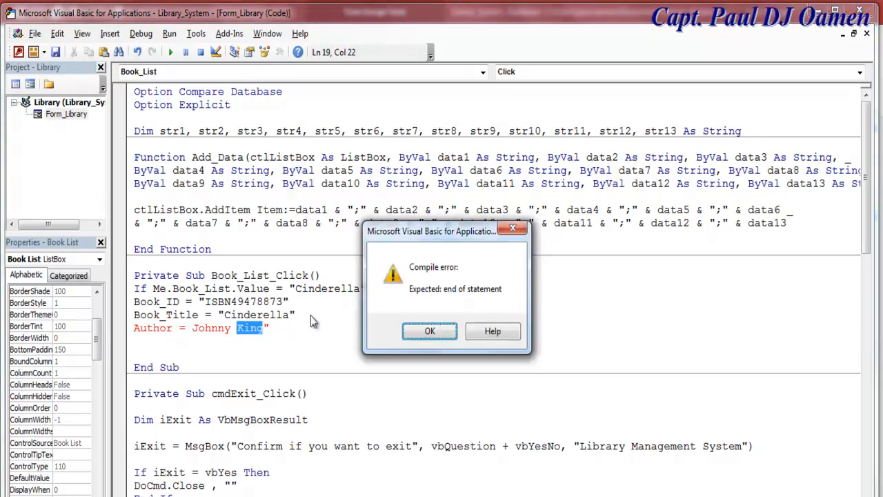
pyautogui.click(428, 330)
pyautogui.click(195, 327)
pyautogui.write('"')
pyautogui.click(276, 327)
pyautogui.press('Return')
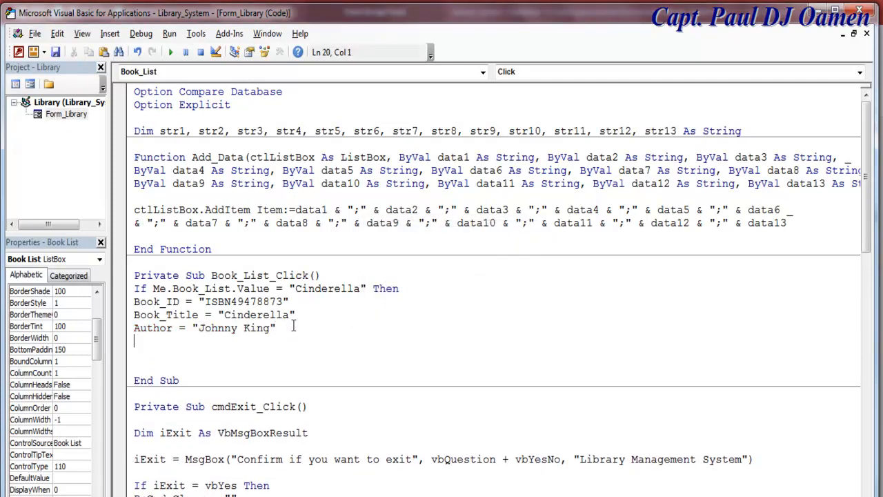
# - Add Late_Return_Fine = "£2.99" and Selling_Price = "19.97" lines, then close the block with End If
pyautogui.write('Late_Return')
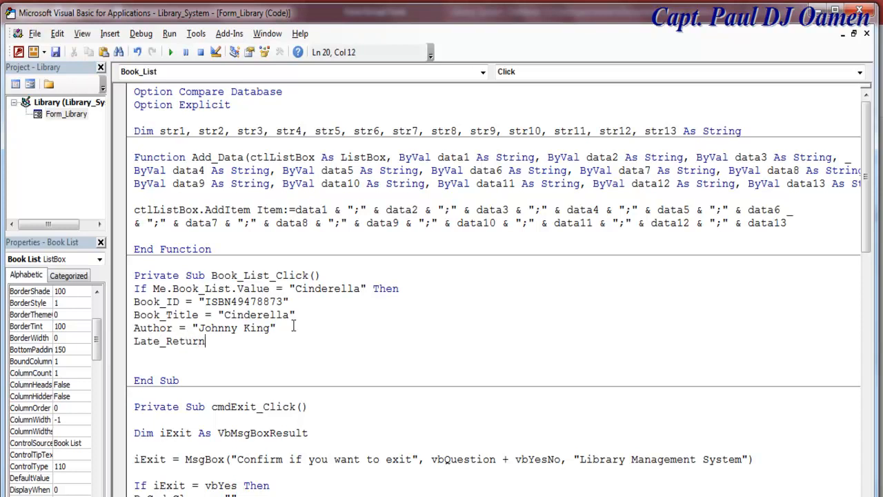
pyautogui.write('_Fine ="£2.99"')
pyautogui.press('Return')
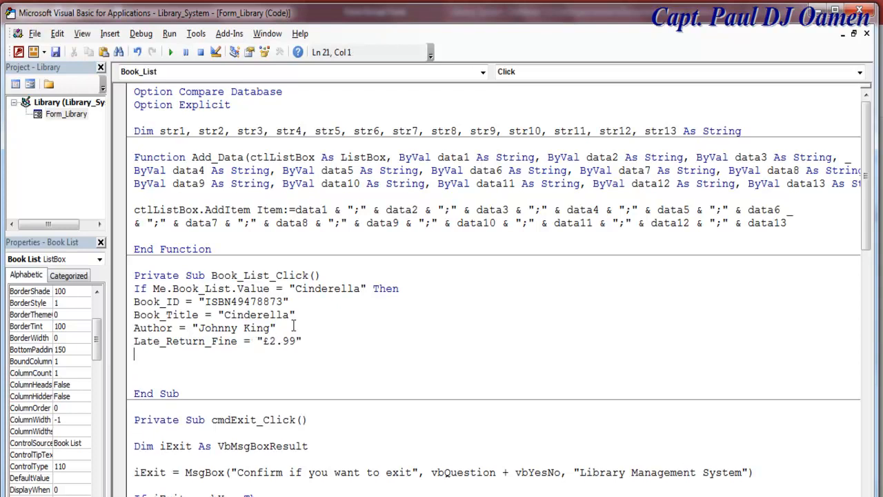
pyautogui.write('Selling_Price =')
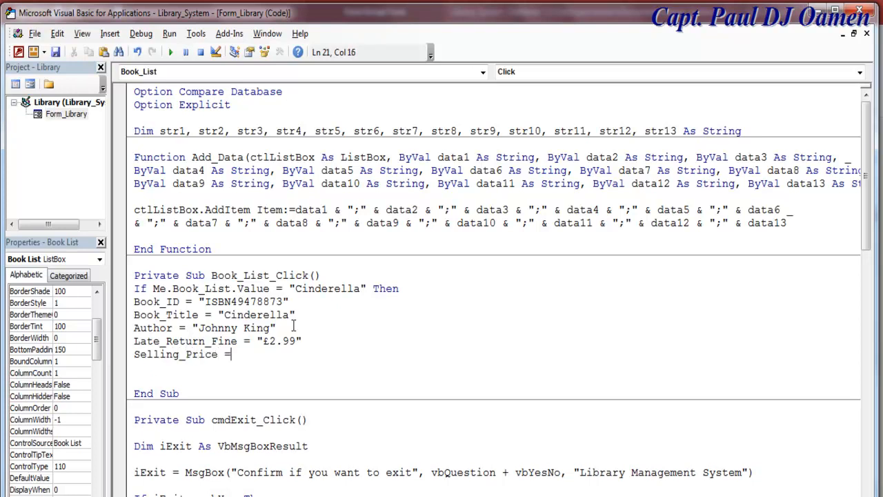
pyautogui.write(' "19.97"')
pyautogui.press('Return')
pyautogui.press('Return')
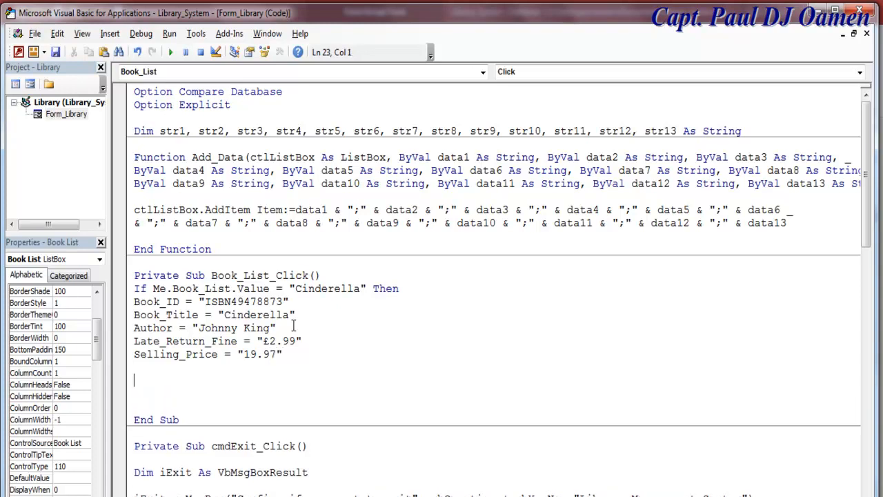
pyautogui.write('end if')
pyautogui.click(418, 355)
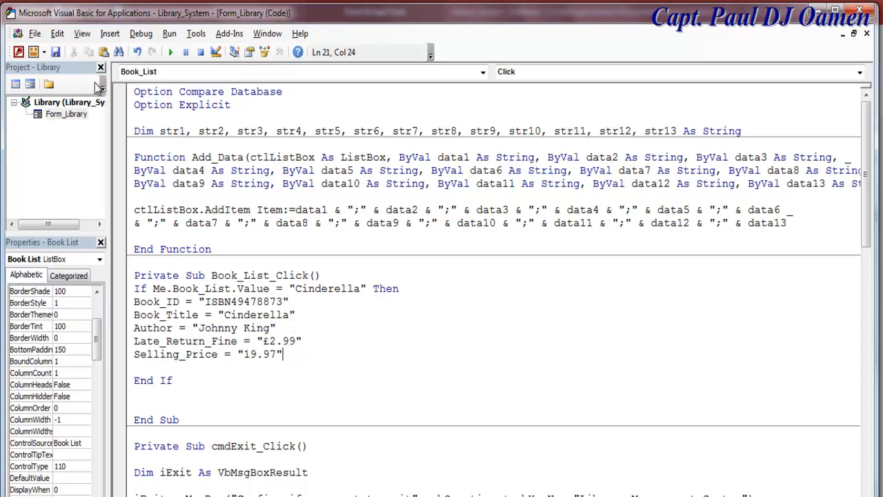
# - Run the Library form, pick Cinderella and several other books in Book List, then return to Design View
pyautogui.click(30, 83)
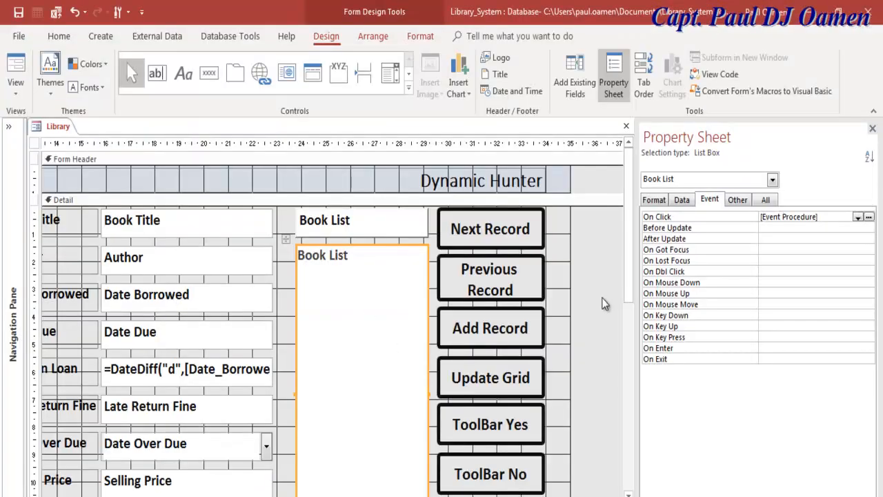
pyautogui.click(15, 84)
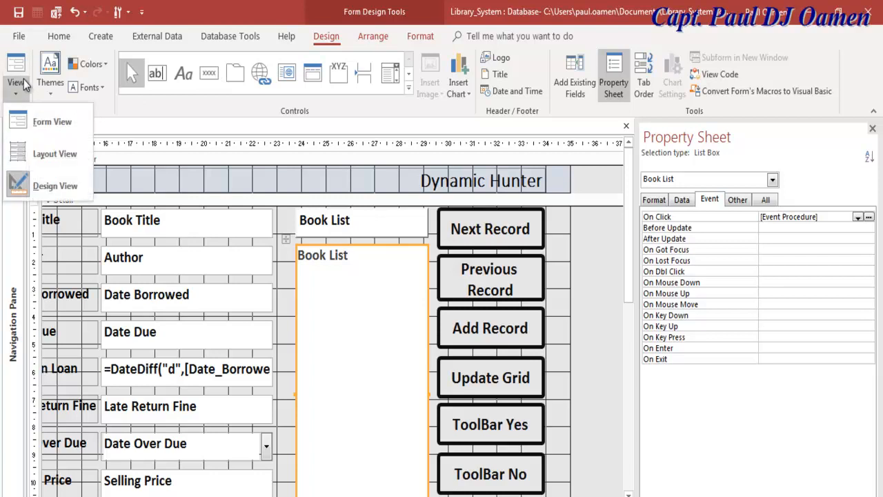
pyautogui.click(44, 121)
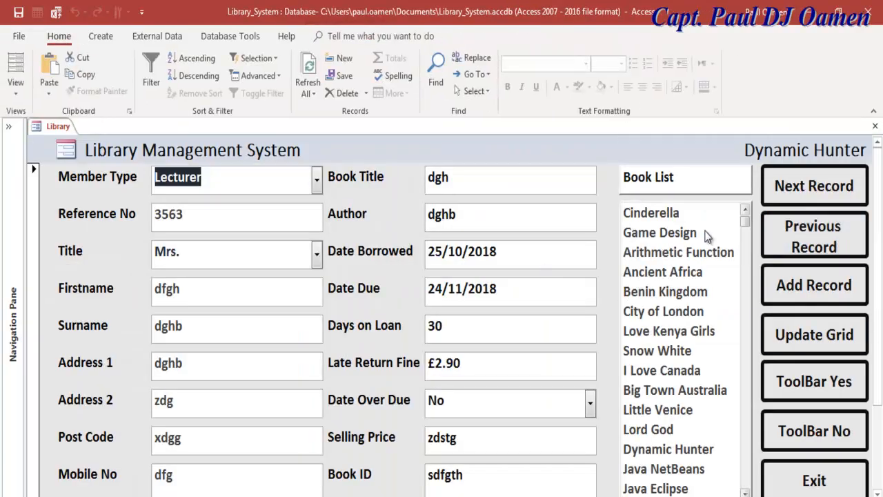
pyautogui.click(659, 215)
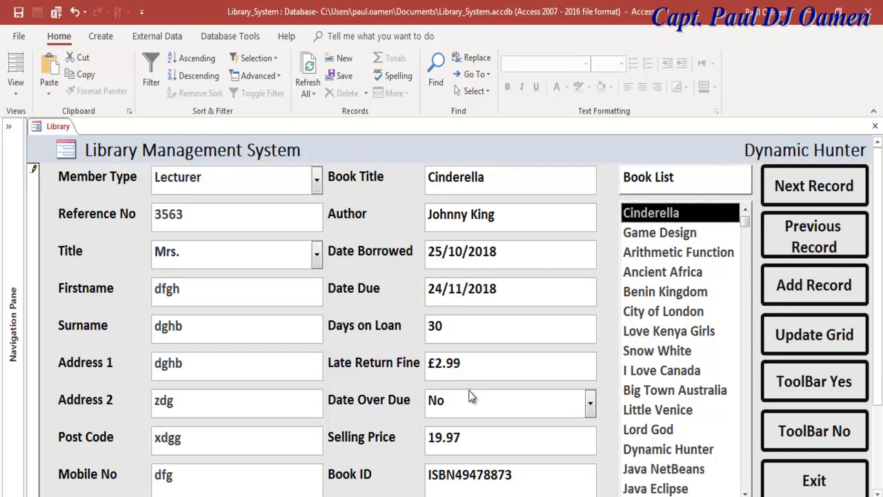
pyautogui.click(653, 236)
pyautogui.click(654, 276)
pyautogui.click(652, 336)
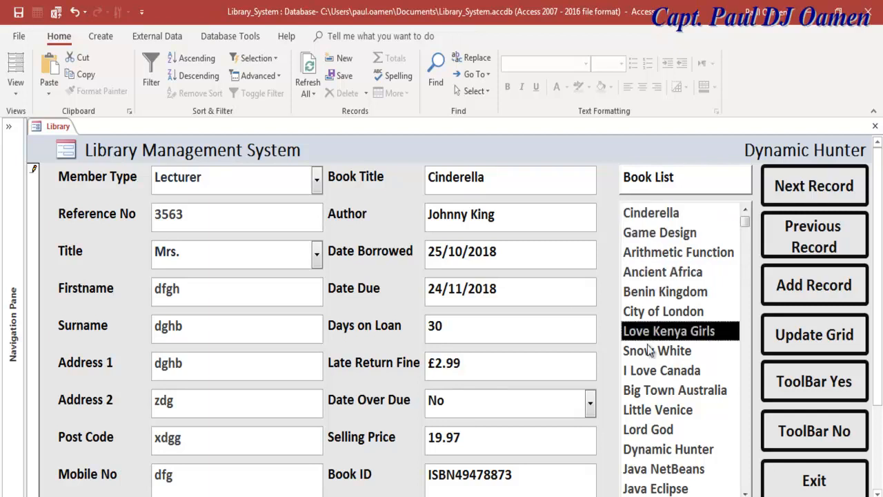
pyautogui.click(652, 352)
pyautogui.click(15, 79)
pyautogui.click(51, 183)
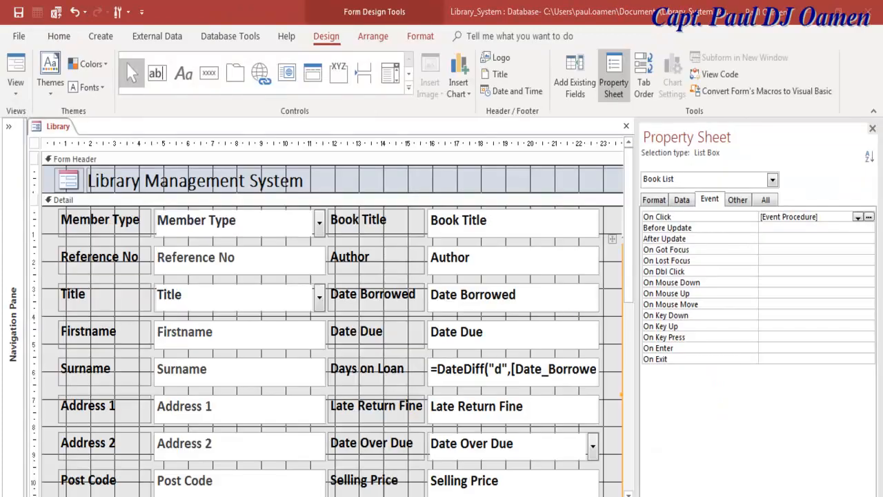
# - Open the Book List click code and paste the Cinderella branch after a new Else line
pyautogui.hscroll(10, 331, 345)
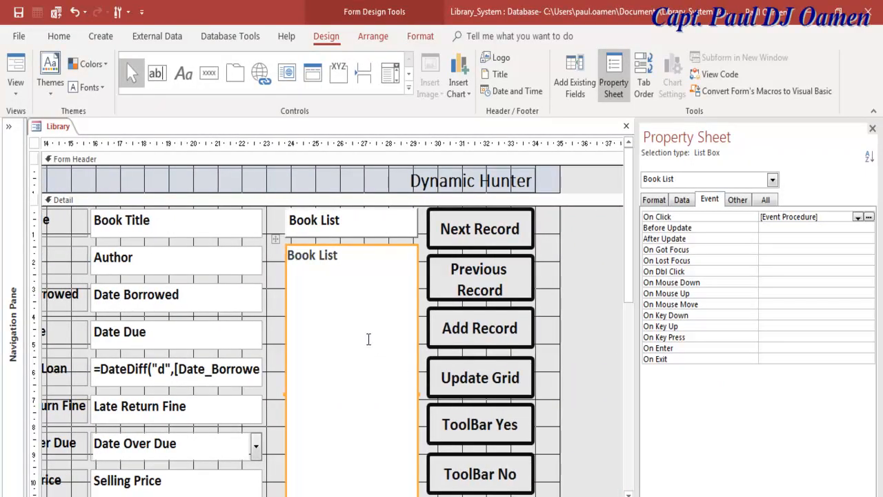
pyautogui.rightClick(371, 343)
pyautogui.click(441, 75)
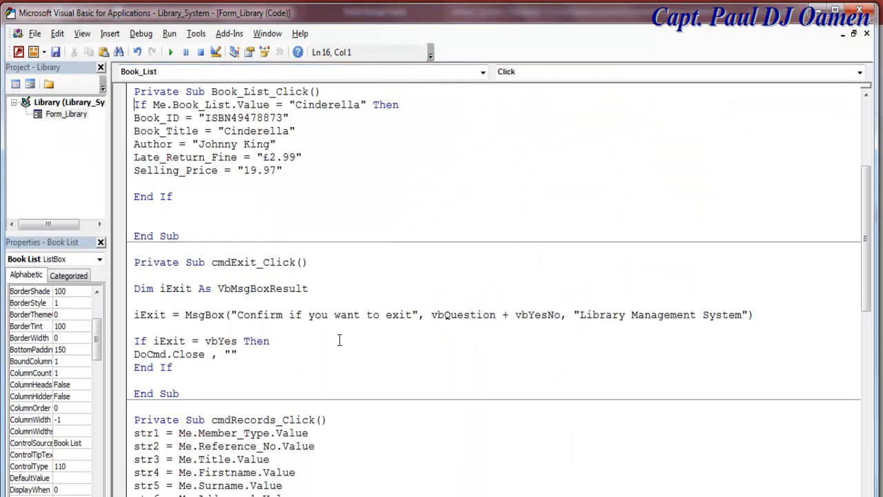
pyautogui.moveTo(134, 105); pyautogui.dragTo(291, 178)
pyautogui.hotkey('ctrl', 'c')
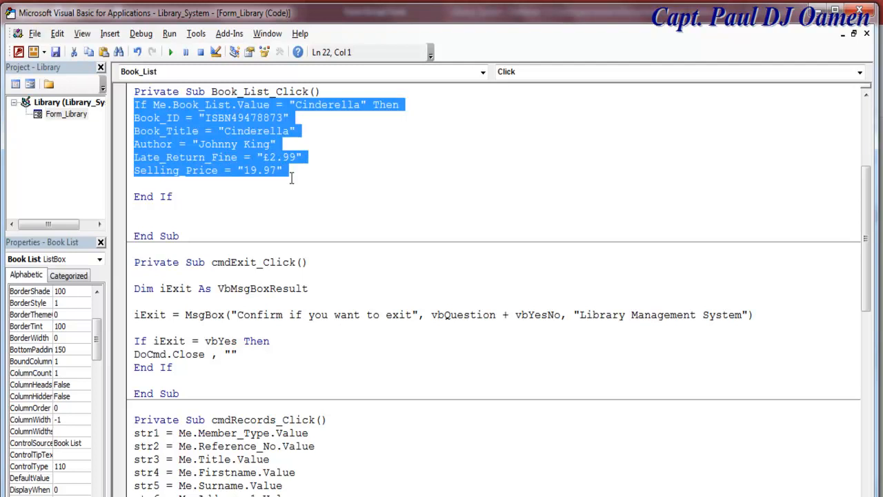
pyautogui.click(297, 171)
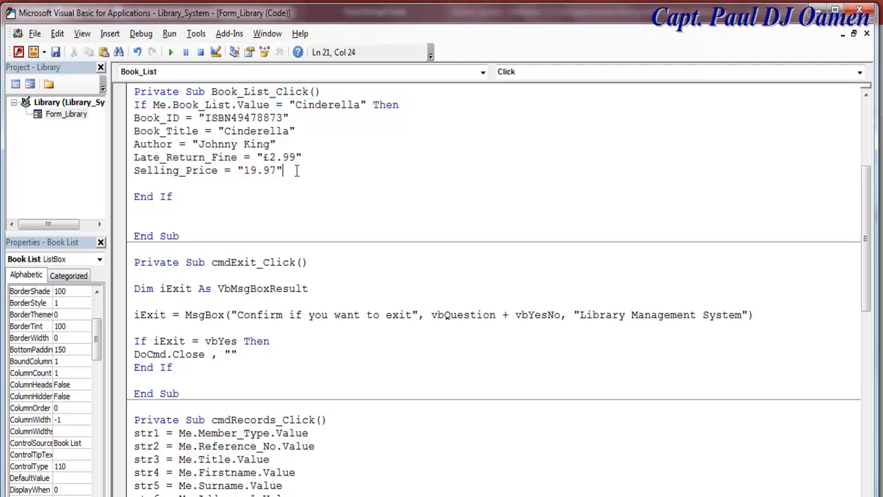
pyautogui.press('Return')
pyautogui.press('Return')
pyautogui.write('else')
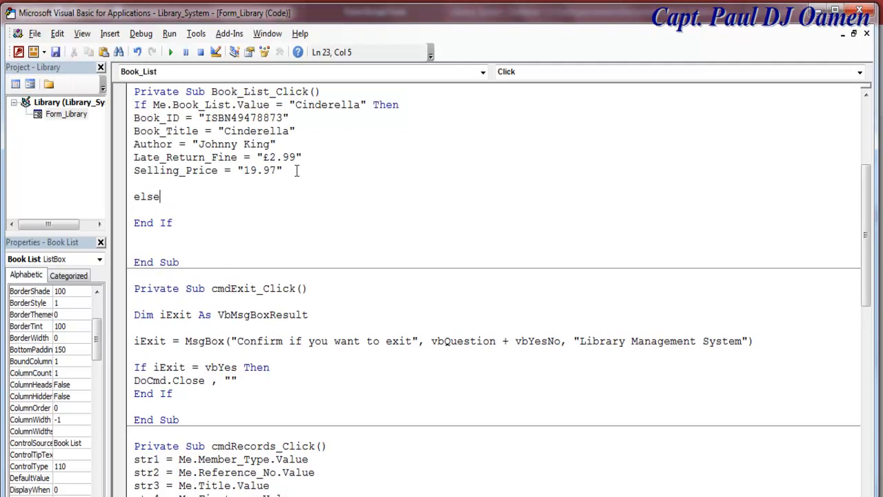
pyautogui.hotkey('ctrl', 'v')
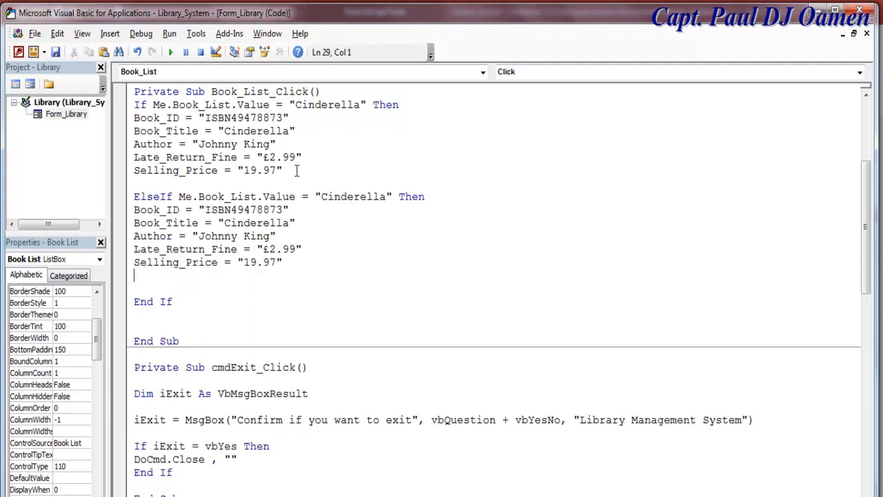
# - Paste three more copies of the ElseIf branch, separated by blank lines
pyautogui.moveTo(134, 197); pyautogui.dragTo(286, 262)
pyautogui.hotkey('ctrl', 'c')
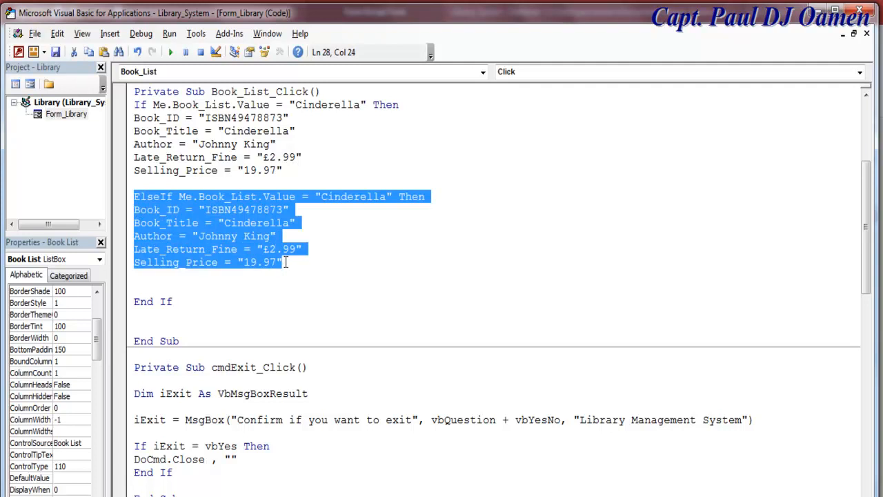
pyautogui.click(286, 262)
pyautogui.press('Return')
pyautogui.press('Return')
pyautogui.hotkey('ctrl', 'v')
pyautogui.press('Return')
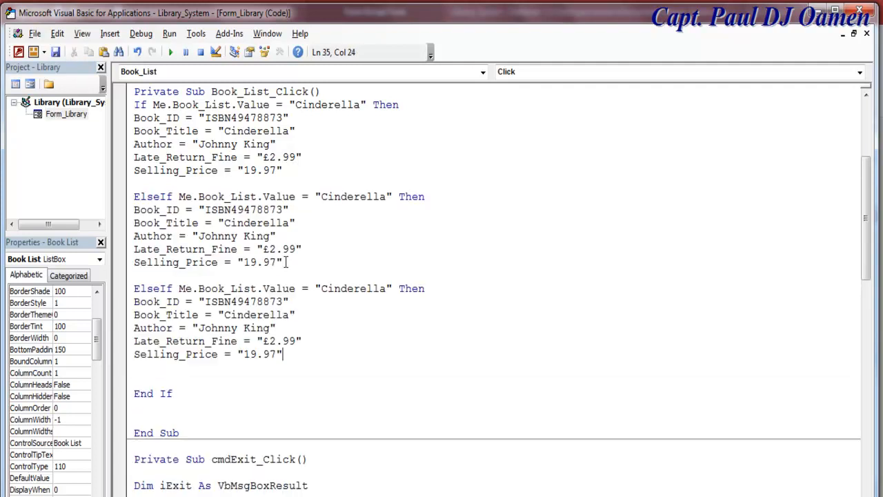
pyautogui.press('Return')
pyautogui.hotkey('ctrl', 'v')
pyautogui.press('Return')
pyautogui.press('Return')
pyautogui.hotkey('ctrl', 'v')
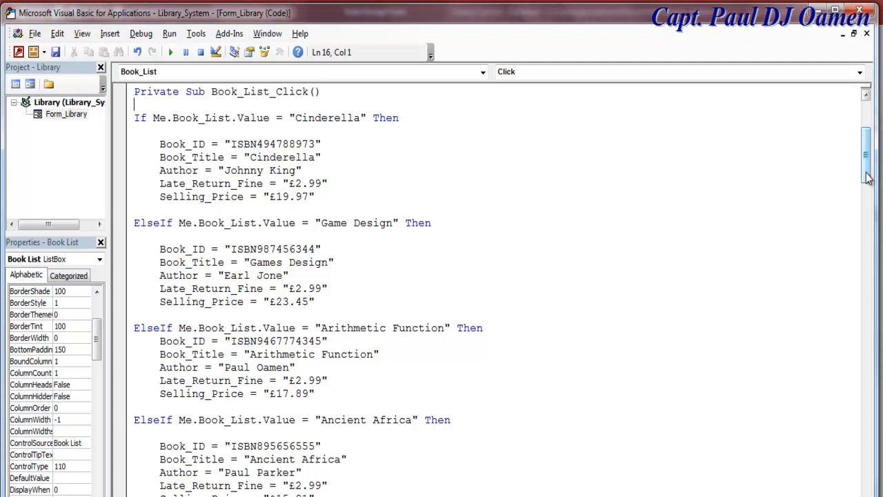
# - Look over the new ElseIf branches, then switch back to the Library form's Design View
pyautogui.moveTo(867, 177); pyautogui.dragTo(868, 180)
pyautogui.moveTo(134, 105); pyautogui.dragTo(238, 185)
pyautogui.click(794, 172)
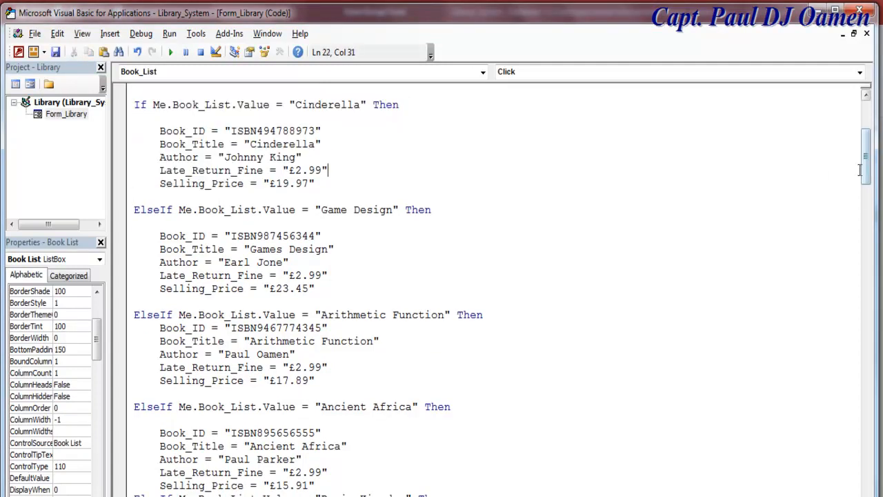
pyautogui.moveTo(867, 170); pyautogui.dragTo(873, 267)
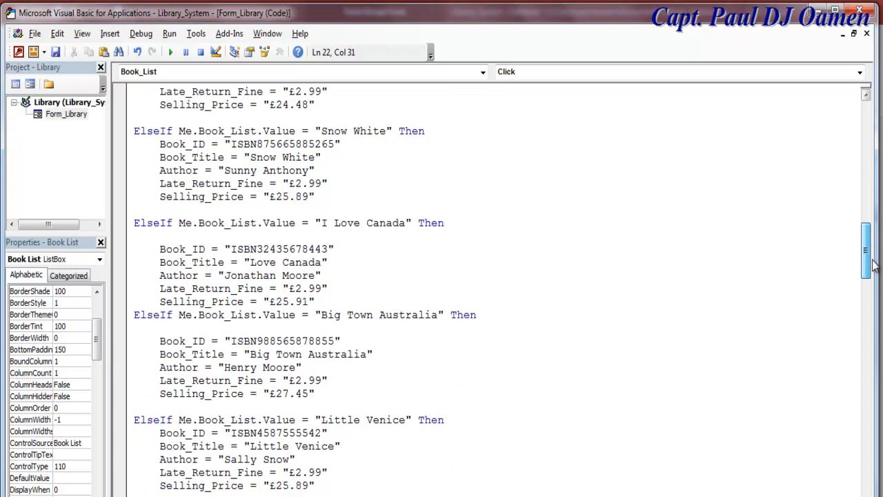
pyautogui.moveTo(874, 267); pyautogui.dragTo(864, 324)
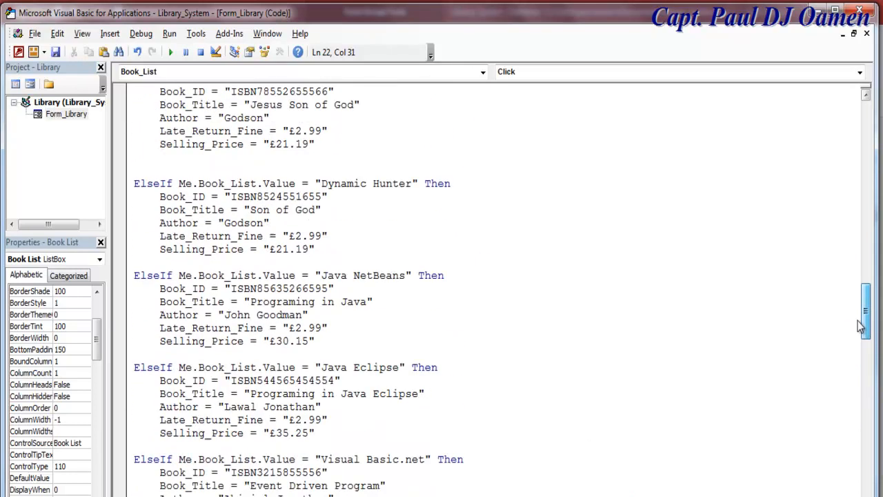
pyautogui.click(31, 84)
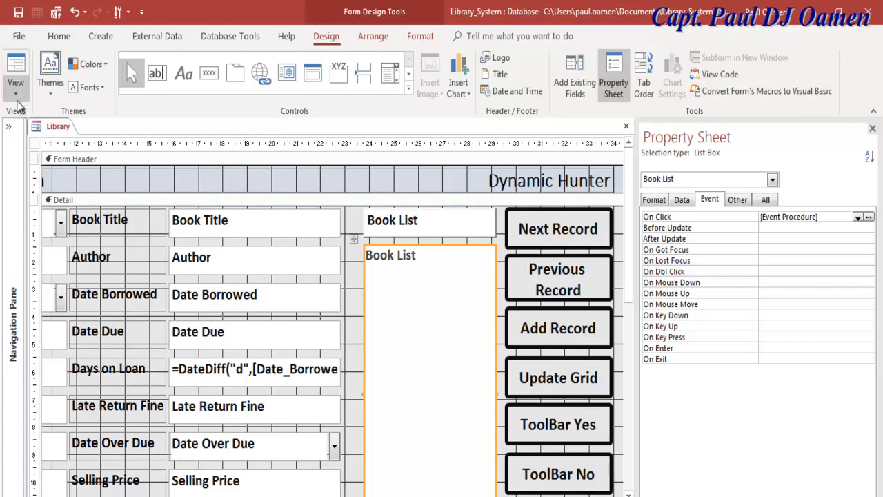
# - Switch the Library form to Form View and choose I Love Canada in the Book List
pyautogui.click(20, 98)
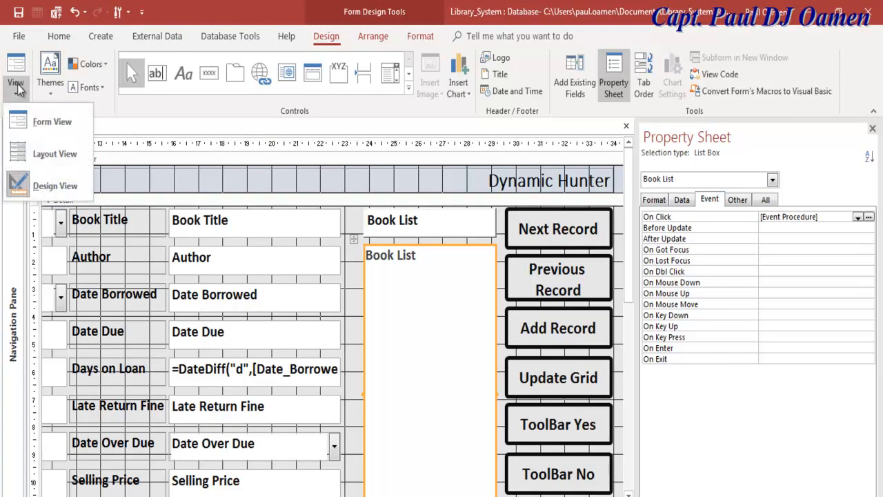
pyautogui.click(40, 123)
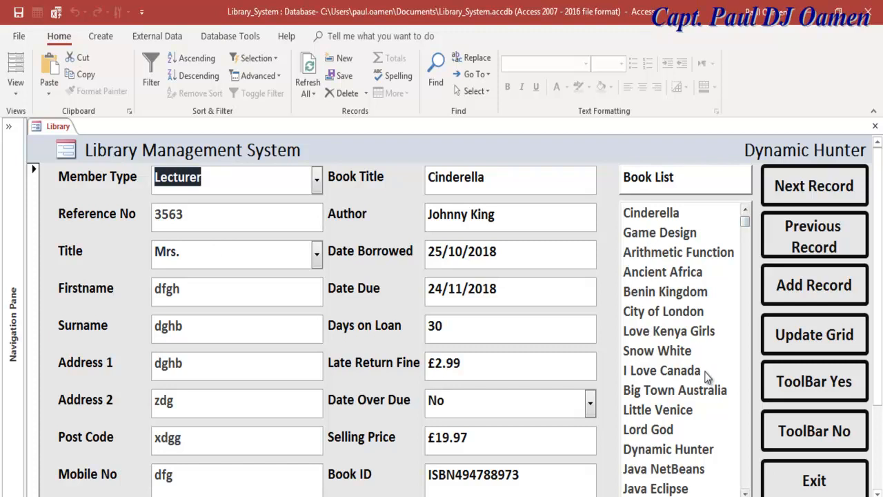
pyautogui.click(656, 371)
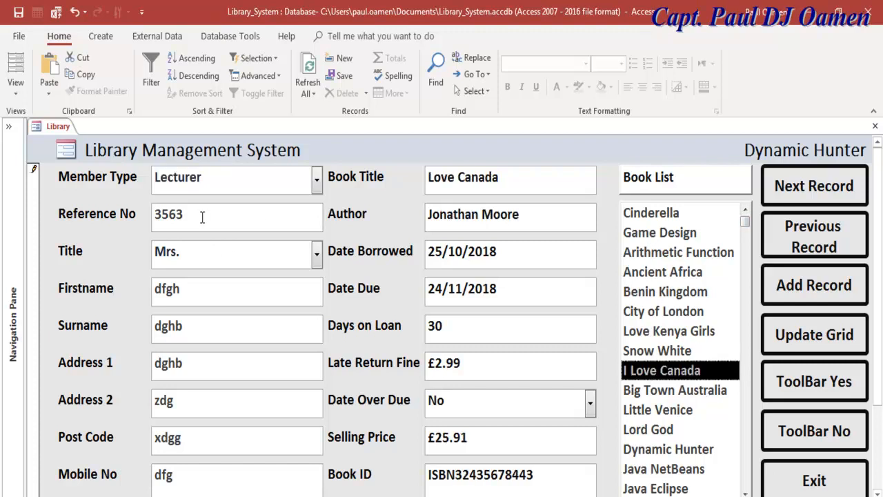
# - Enter the member's reference number, title Capt., first name and surname
pyautogui.moveTo(201, 220); pyautogui.dragTo(141, 222)
pyautogui.write('4564')
pyautogui.press('Tab')
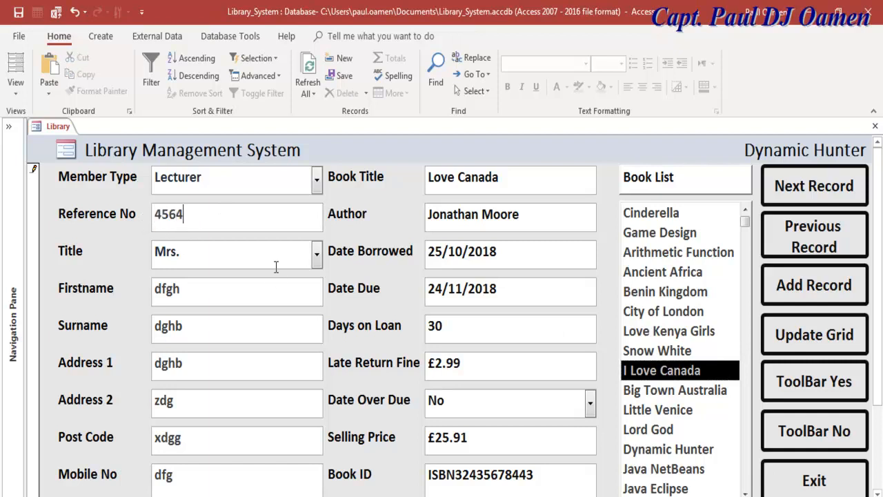
pyautogui.click(316, 256)
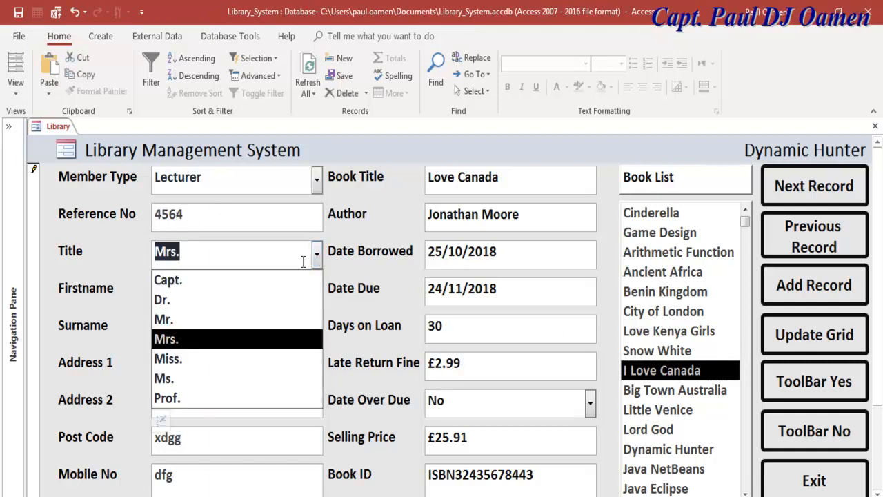
pyautogui.click(196, 282)
pyautogui.press('Tab')
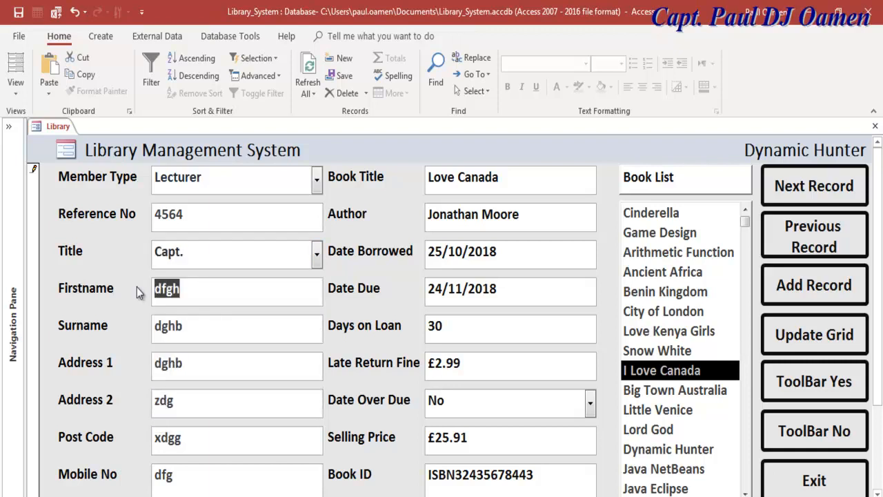
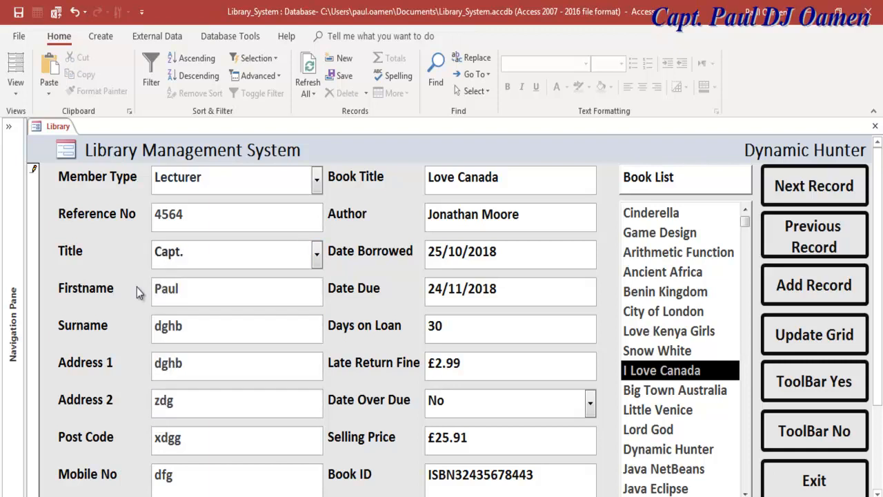
pyautogui.moveTo(202, 331); pyautogui.dragTo(142, 330)
# - Fill in the member's Address 1 and Address 2 lines
pyautogui.click(131, 365)
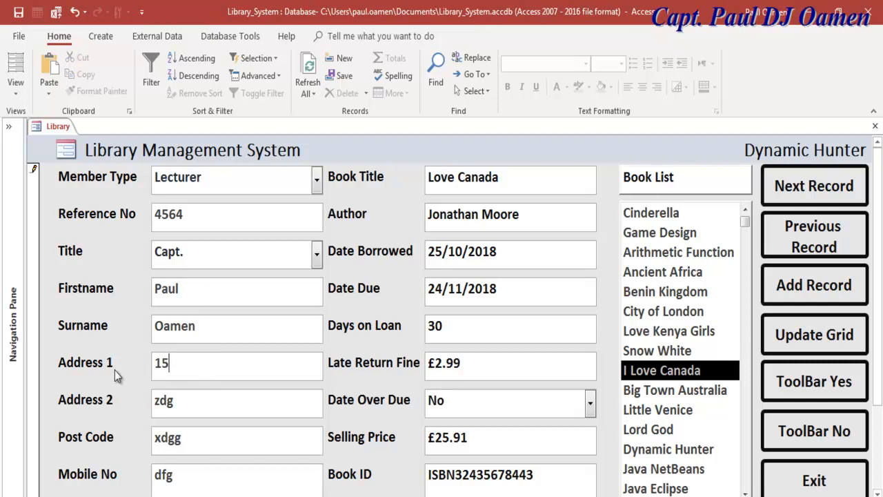
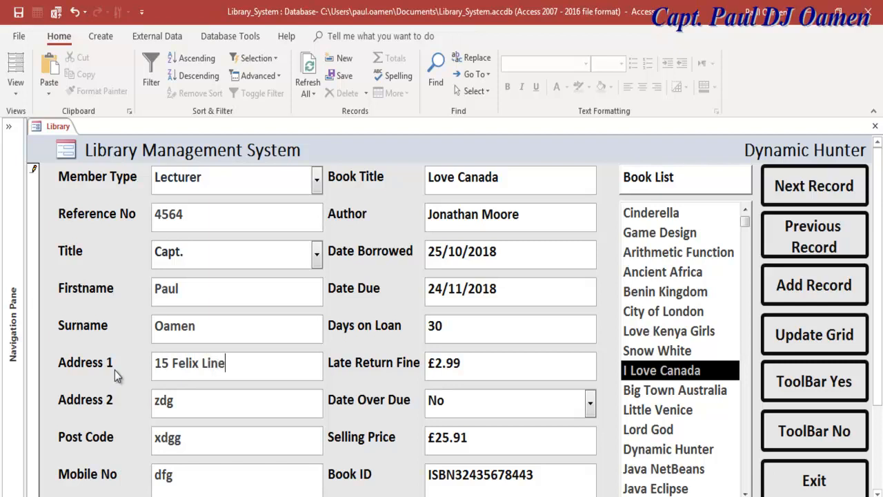
pyautogui.press('Tab')
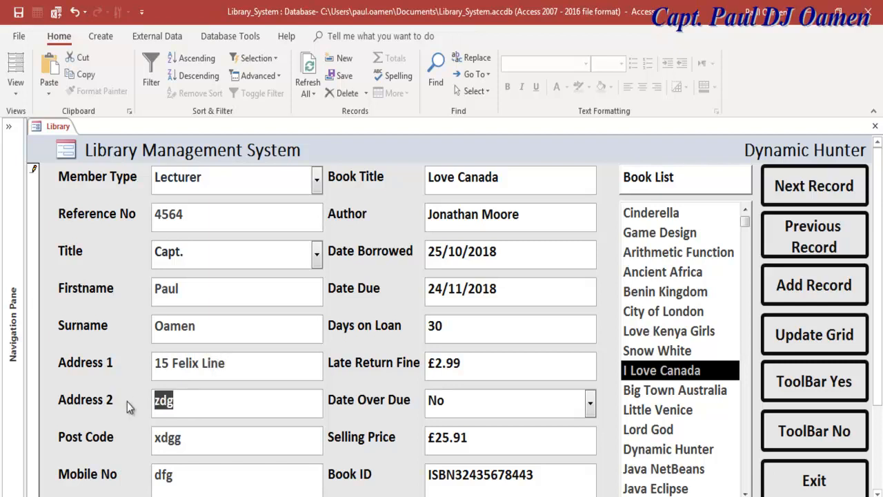
pyautogui.write('q')
pyautogui.press('BackSpace')
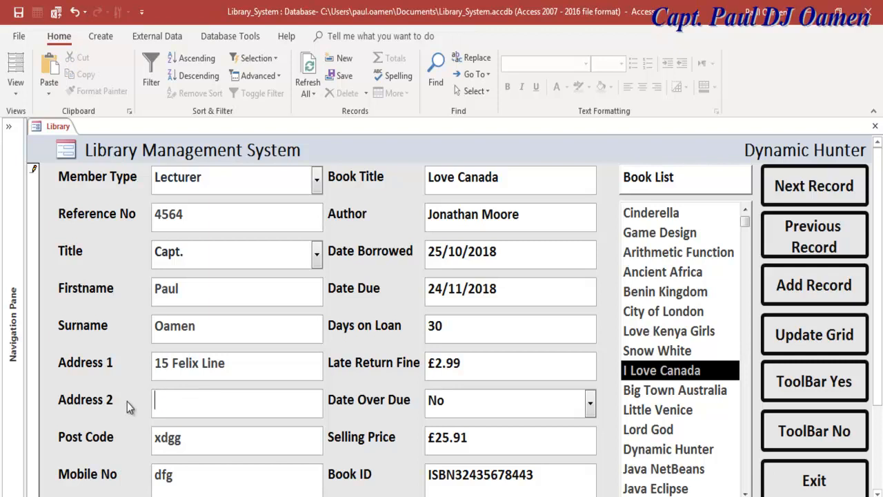
pyautogui.write('7Q')
pyautogui.press('BackSpace')
pyautogui.write('Qwerty')
# - Enter the member's post code and mobile number
pyautogui.click(196, 440)
pyautogui.moveTo(196, 440); pyautogui.dragTo(133, 441)
pyautogui.write('*(')
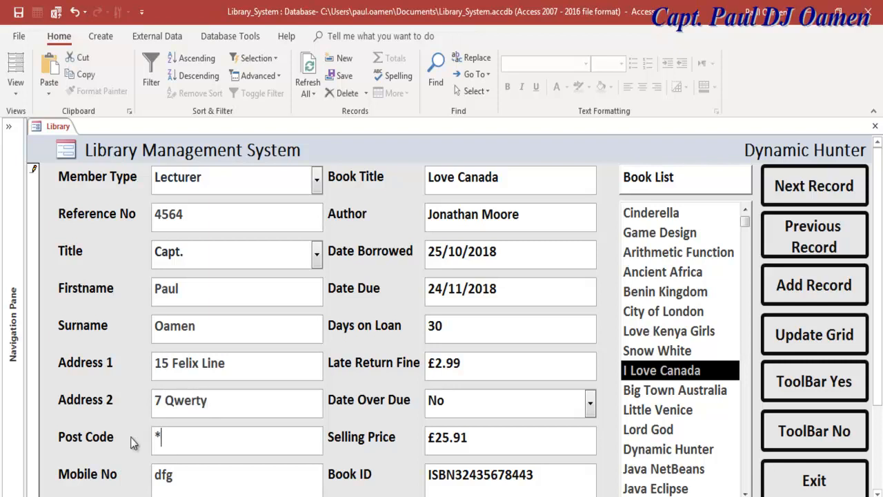
pyautogui.press('BackSpace')
pyautogui.press('BackSpace')
pyautogui.write('958JJ')
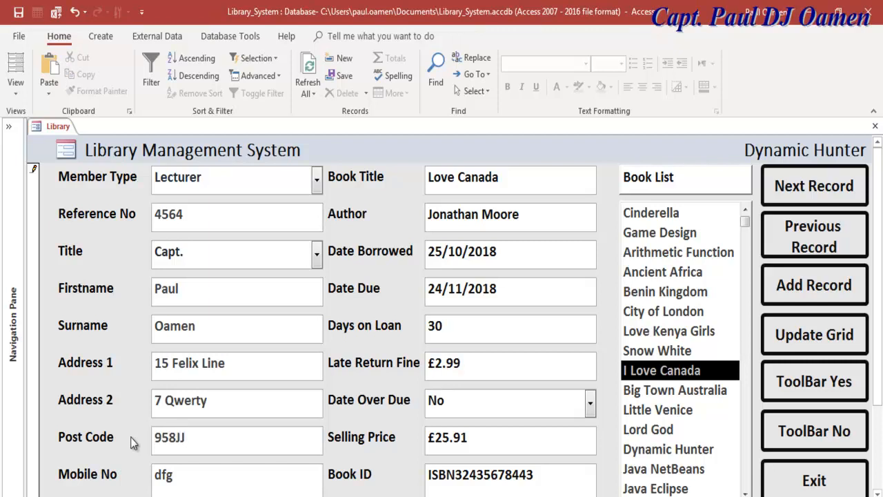
pyautogui.doubleClick(183, 478)
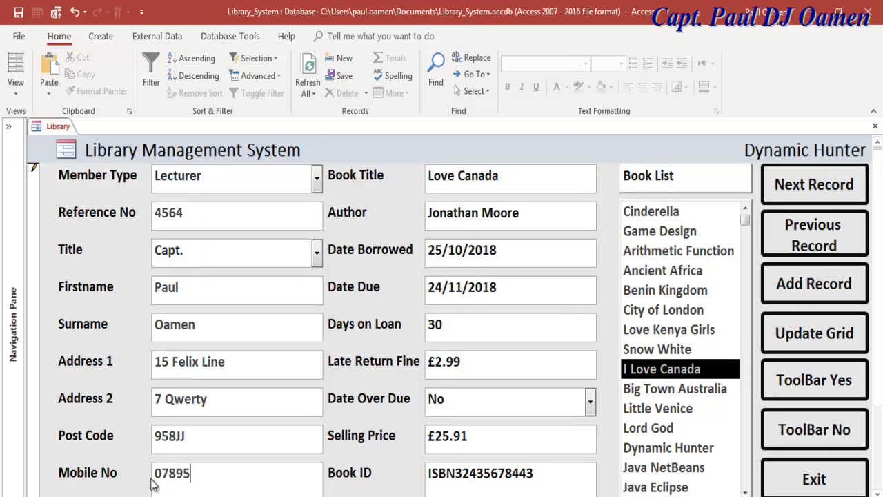
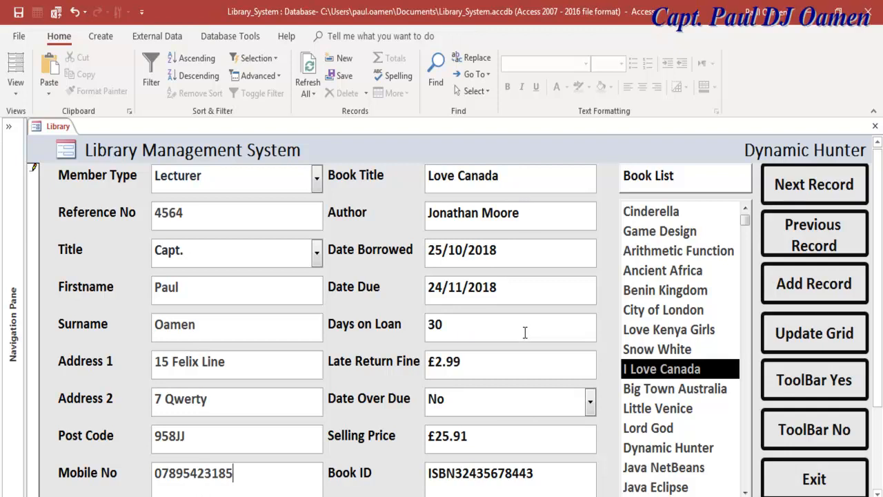
# - Set Date Due to 12/11/2018 so Days on Loan shows 18
pyautogui.click(528, 291)
pyautogui.click(603, 284)
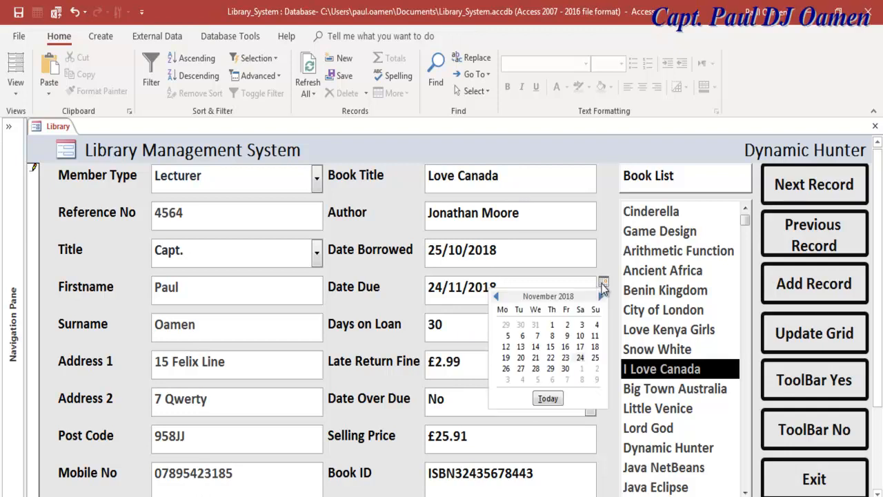
pyautogui.click(506, 346)
pyautogui.click(584, 321)
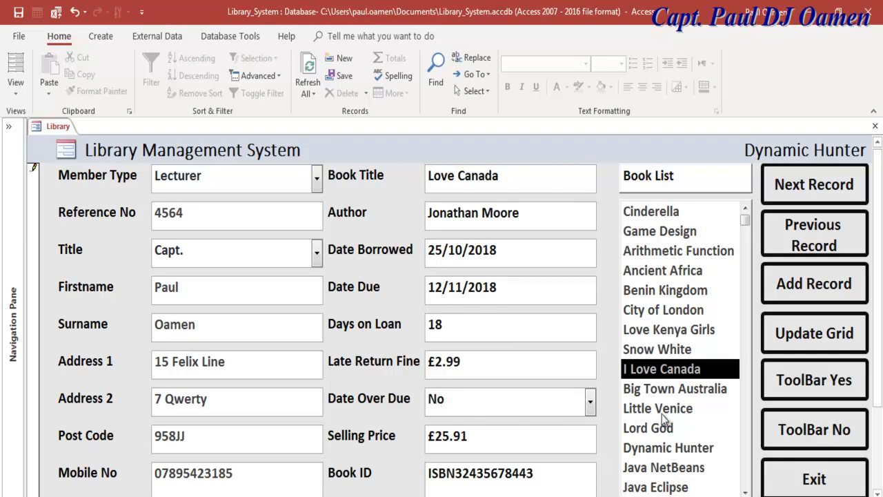
# - Hide the ribbon with the ToolBar No button to enlarge the form
pyautogui.scroll(-1, 880, 258)
pyautogui.scroll(1, 880, 259)
pyautogui.scroll(-3, 880, 293)
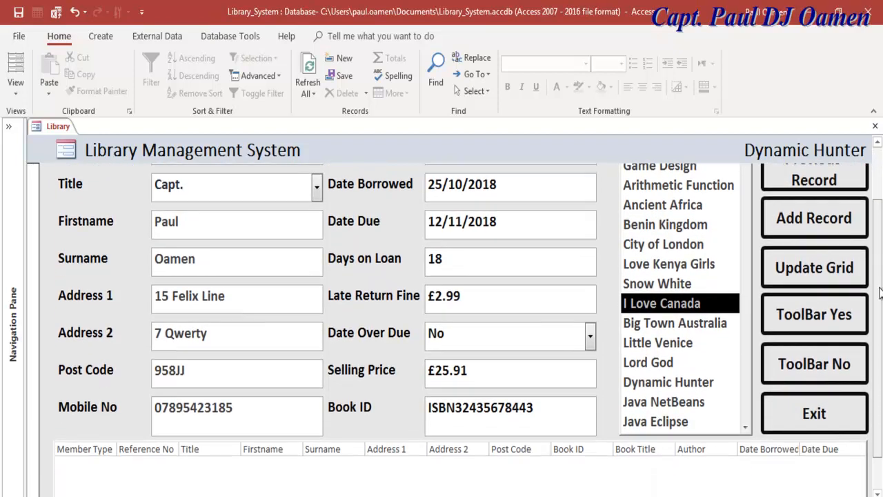
pyautogui.scroll(2, 880, 294)
pyautogui.click(837, 357)
pyautogui.click(834, 391)
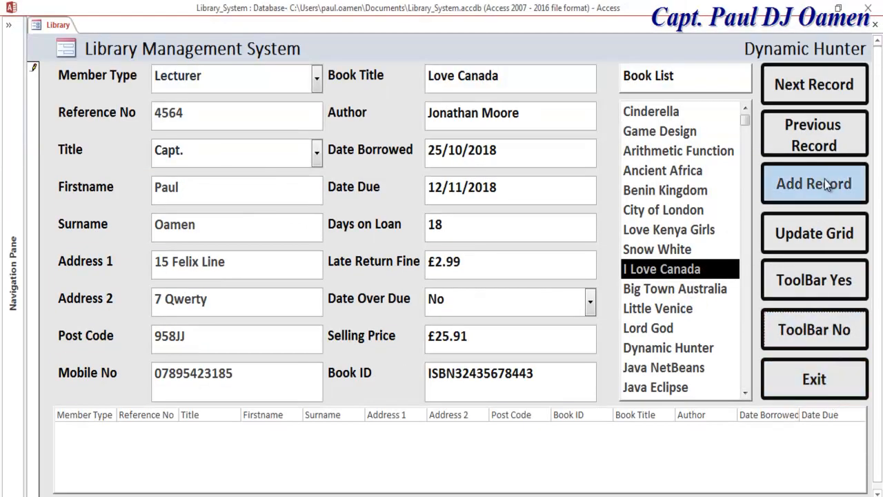
# - Add the I Love Canada loan record to the grid
pyautogui.click(821, 235)
pyautogui.click(821, 235)
pyautogui.click(821, 234)
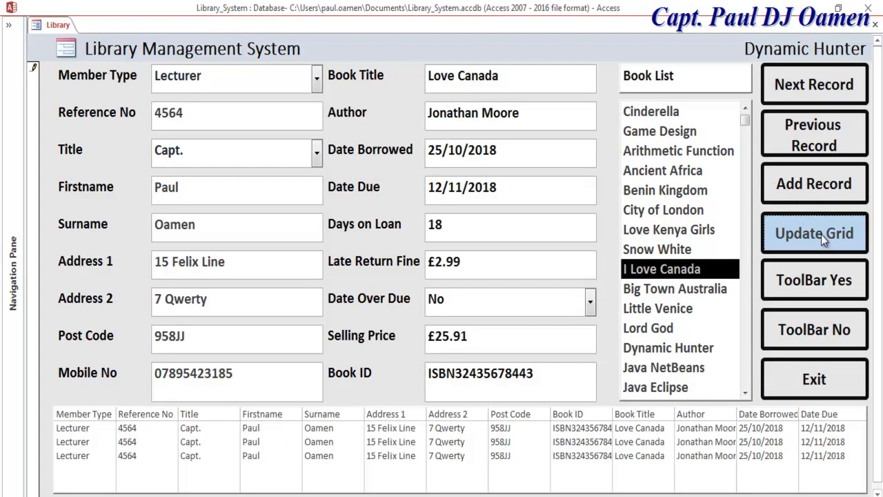
pyautogui.click(820, 235)
pyautogui.click(821, 234)
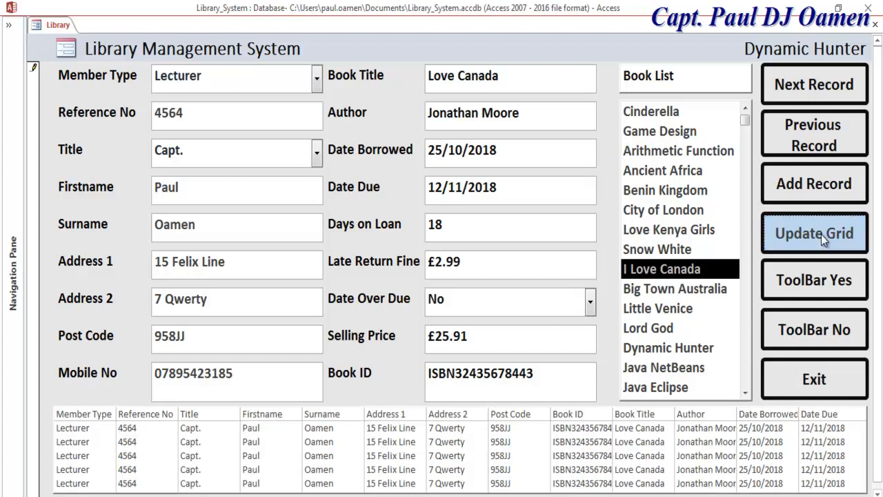
# - Clear the form for a new loan and choose Love Kenya Girls in the Book List
pyautogui.click(834, 187)
pyautogui.click(668, 170)
pyautogui.click(668, 133)
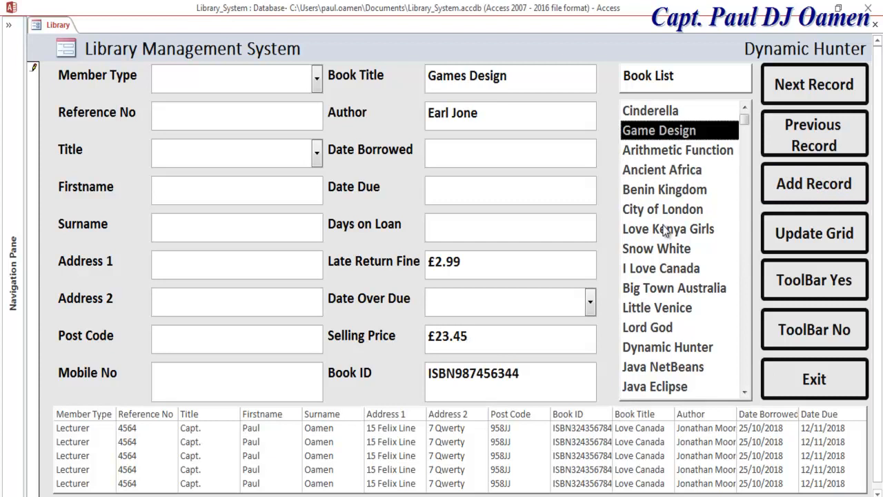
pyautogui.click(666, 230)
# - Set Date Borrowed to 21/10/2018 and Date Due to 31/10/2018, giving 10 days on loan
pyautogui.click(481, 166)
pyautogui.click(604, 144)
pyautogui.click(592, 211)
pyautogui.click(582, 193)
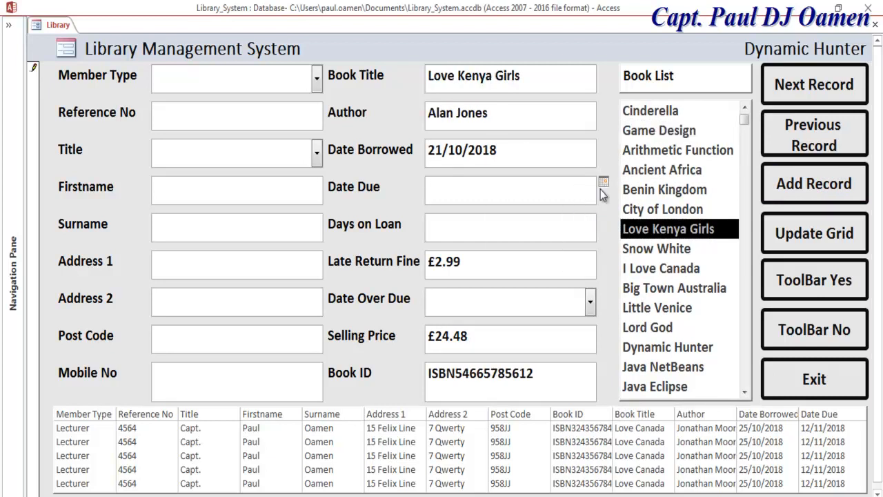
pyautogui.click(603, 182)
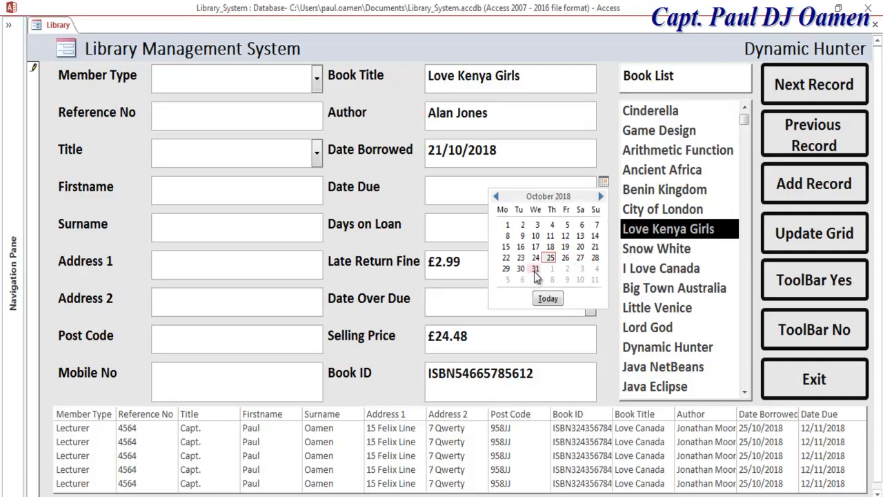
pyautogui.click(536, 269)
pyautogui.click(495, 233)
# - Mark the loan overdue (Yes) and set Member Type to Lecturer with title Mr
pyautogui.click(591, 303)
pyautogui.click(487, 329)
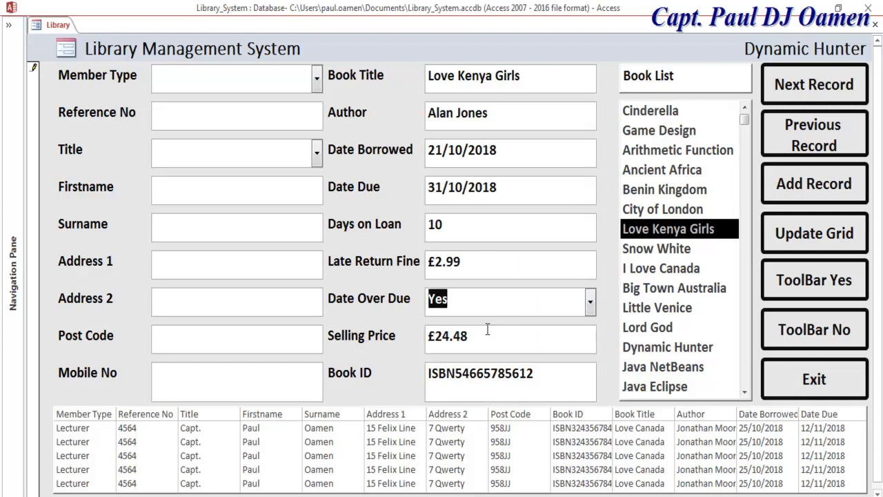
pyautogui.click(317, 79)
pyautogui.click(266, 122)
pyautogui.click(316, 153)
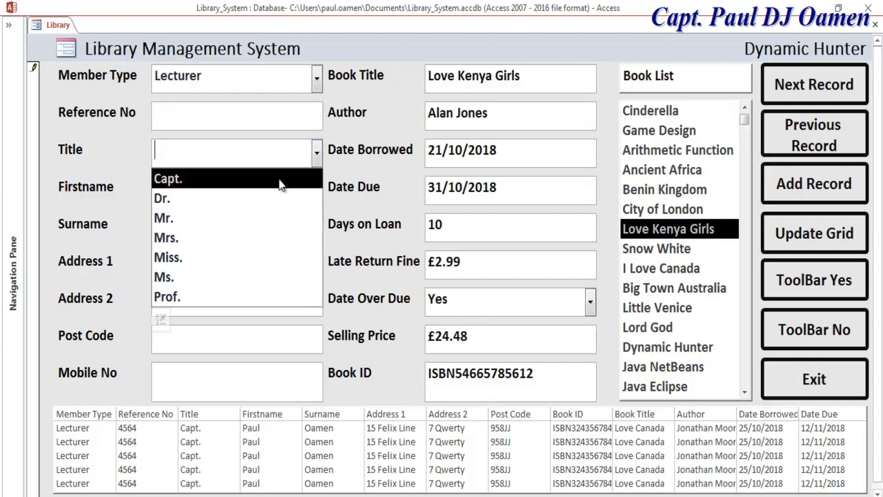
pyautogui.click(207, 216)
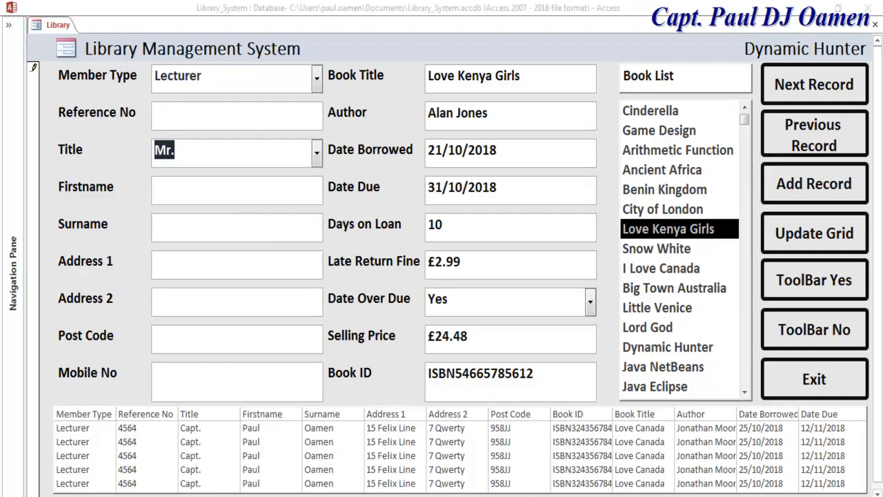